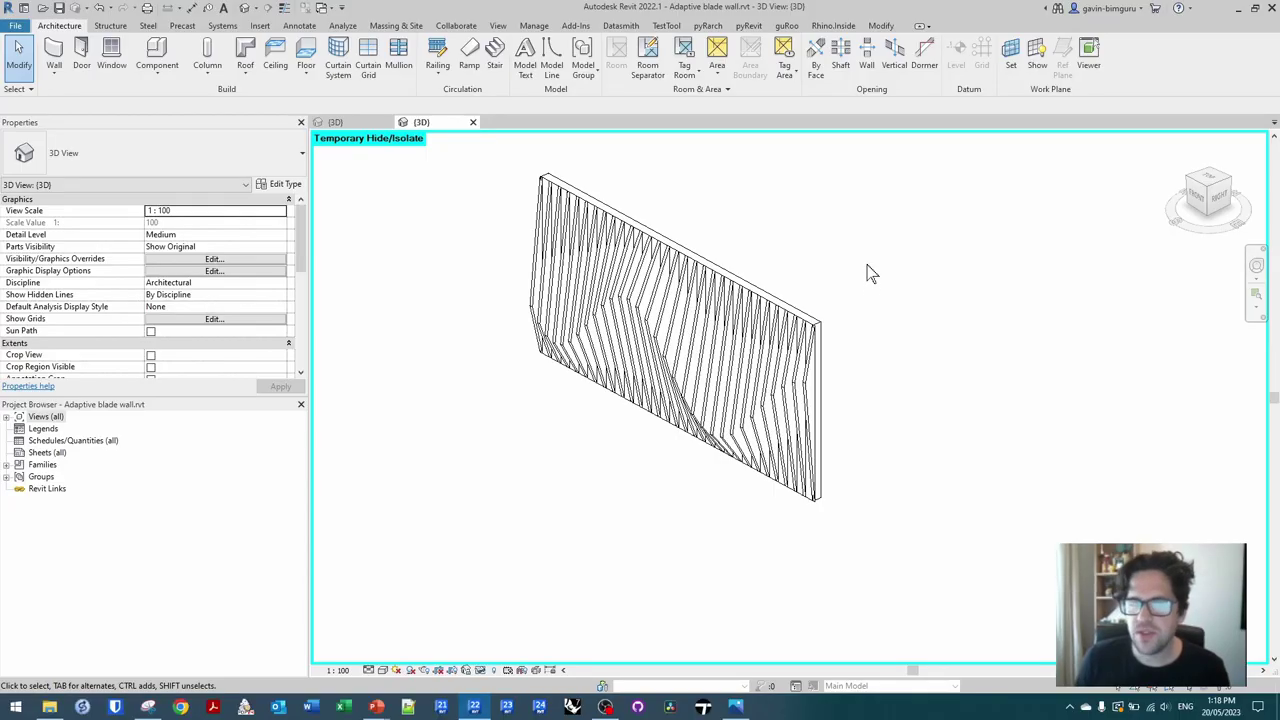
- Close the open Adaptive blade wall project
middle_click_drag(620, 540, 761, 150, "shift")
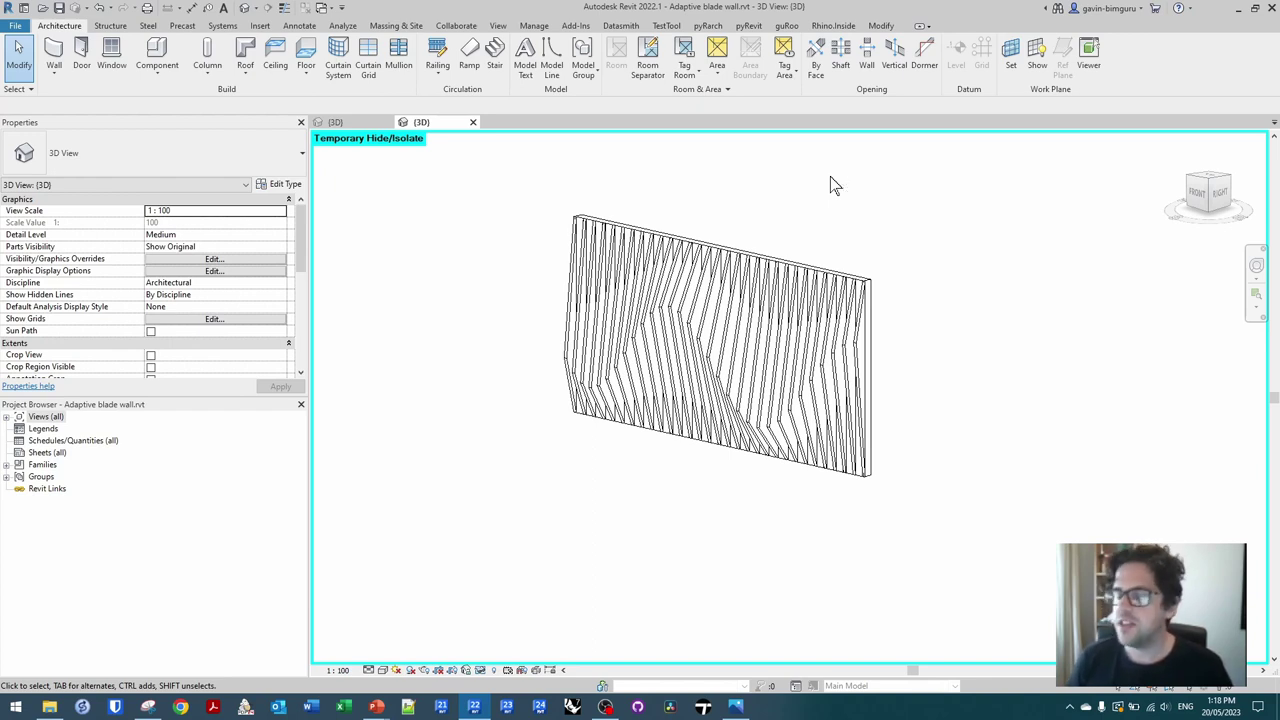
middle_click_drag(830, 178, 954, 240, "shift")
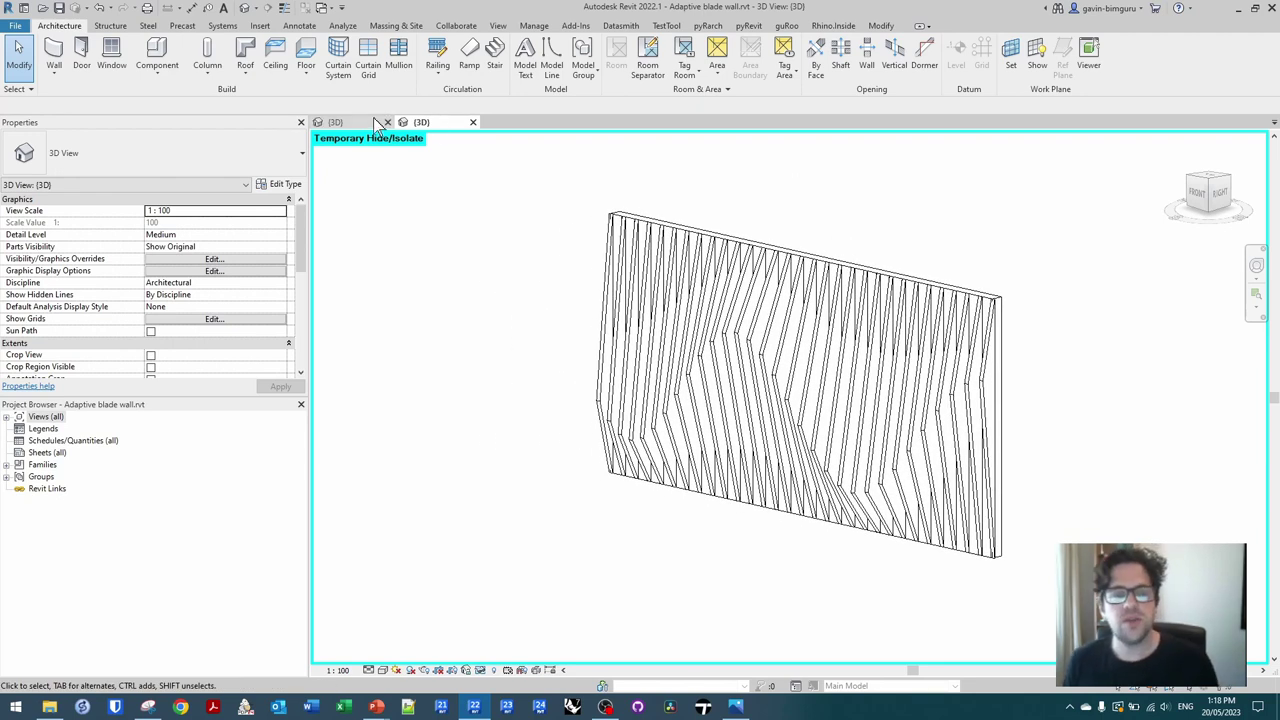
left_click(473, 122)
left_click(668, 361)
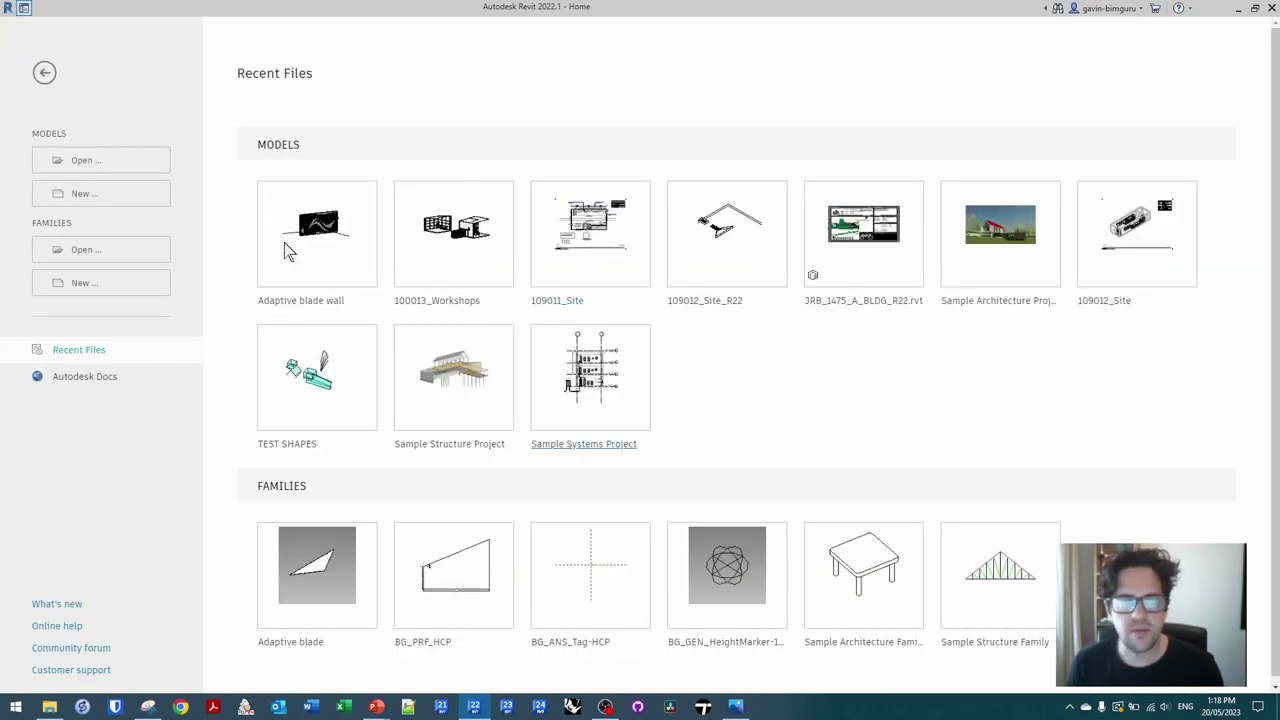
- Create a new project with no template file and open its default 3D view
left_click(160, 193)
left_click(593, 325)
left_click(598, 345)
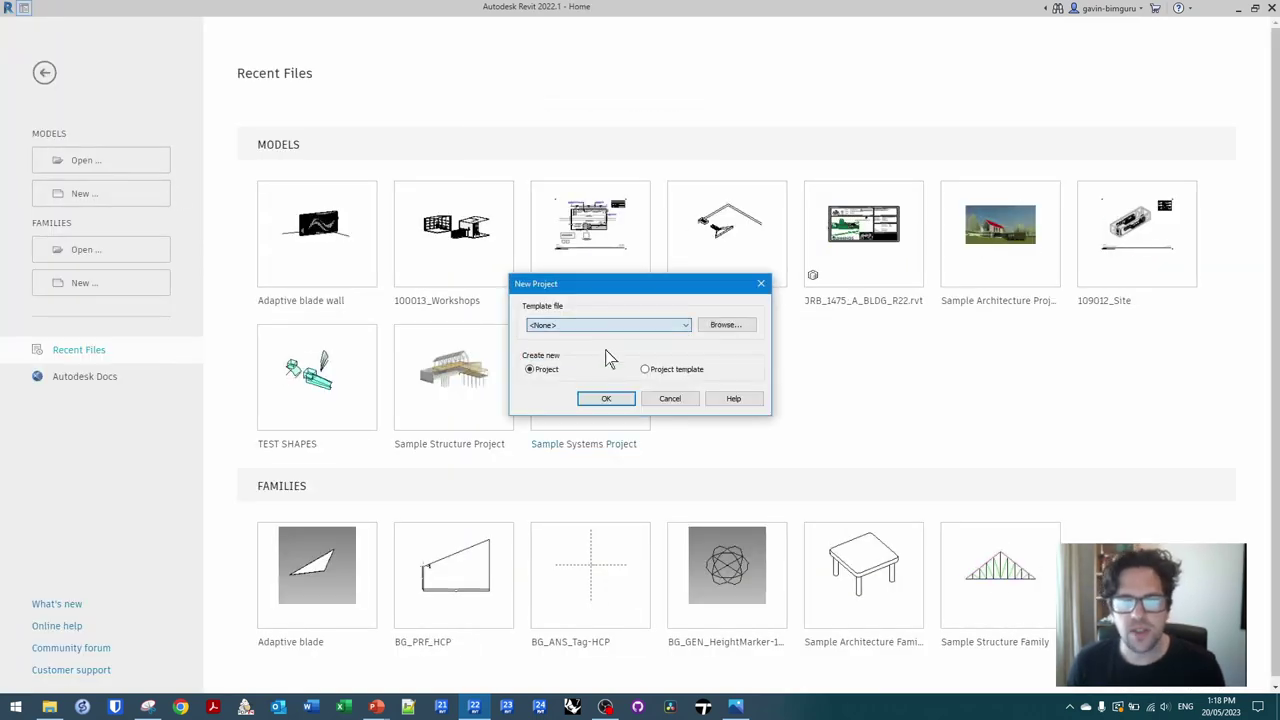
left_click(610, 400)
left_click(614, 375)
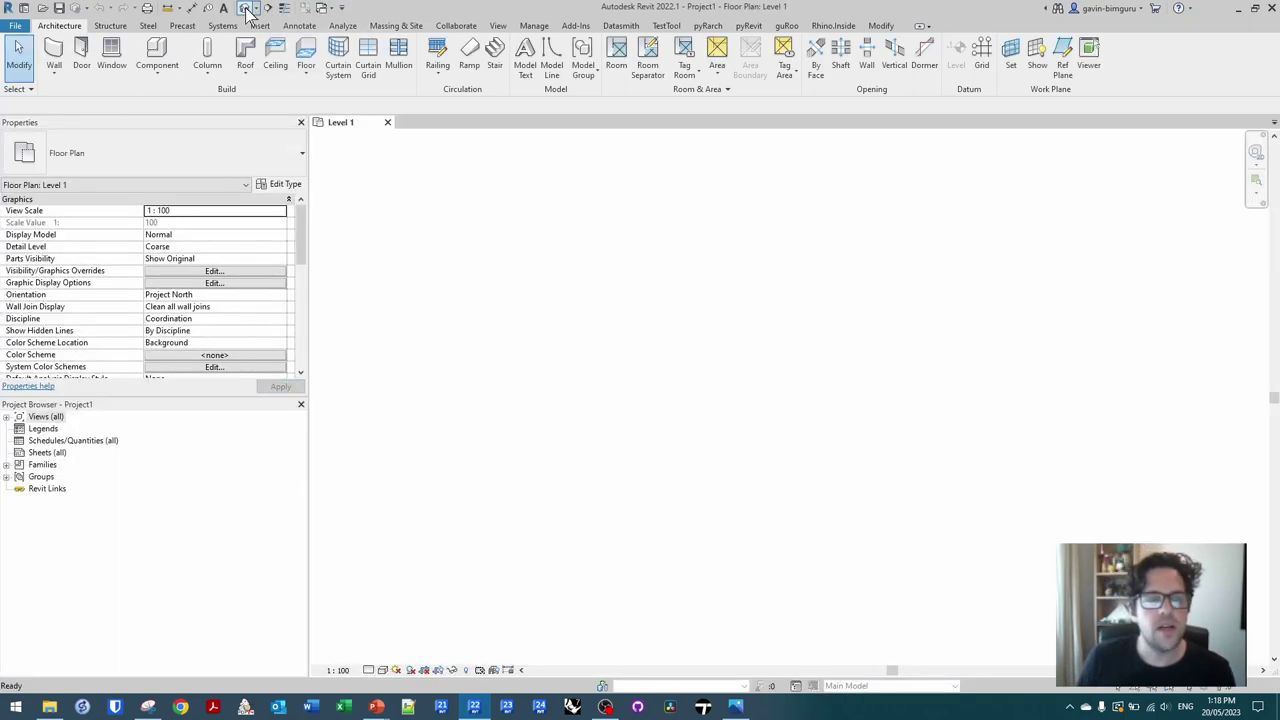
left_click(246, 8)
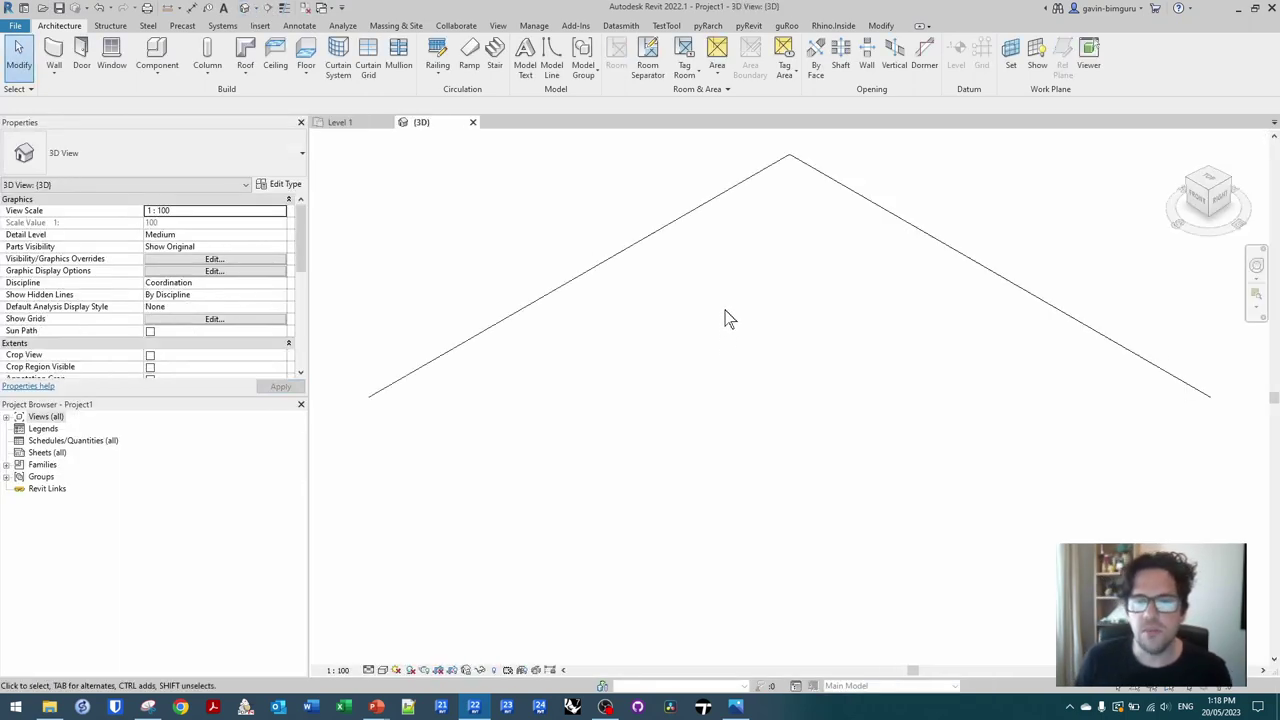
- Draw one straight wall about 9000 mm long on Level 1 in the 3D view
key("w")
key("a")
left_click(696, 291)
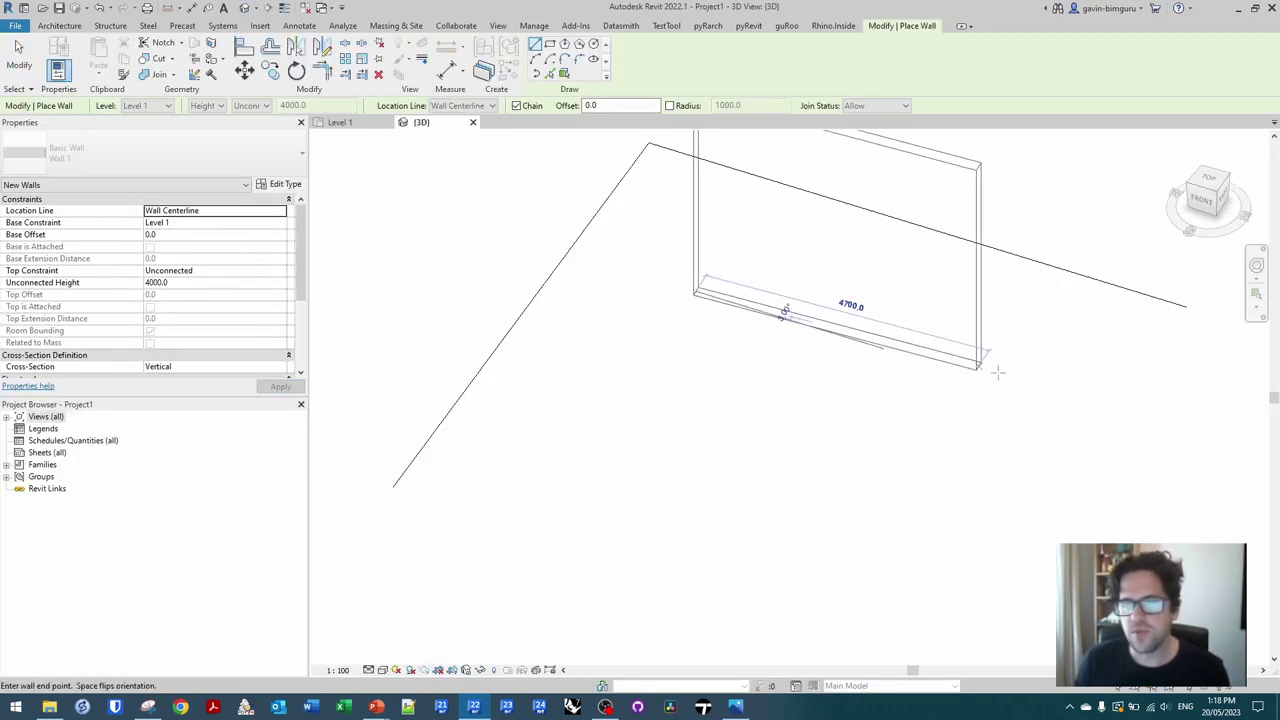
scroll(990, 366, "down", 2)
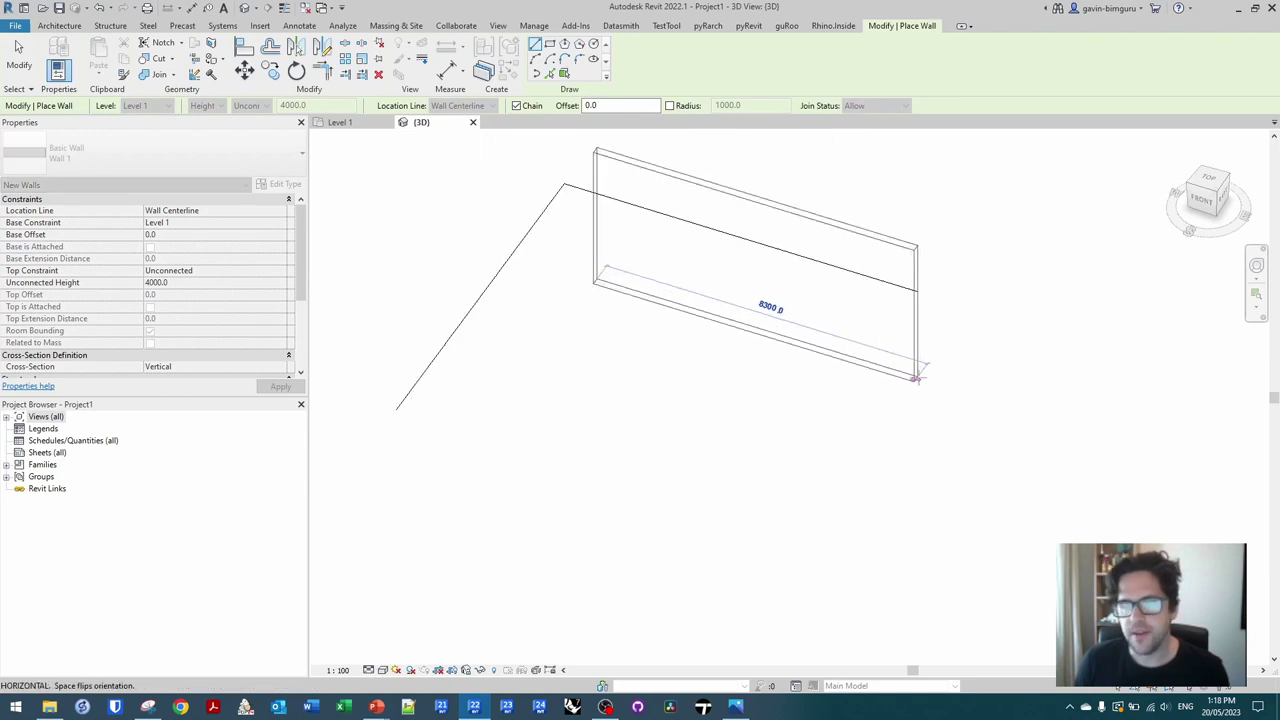
left_click(943, 384)
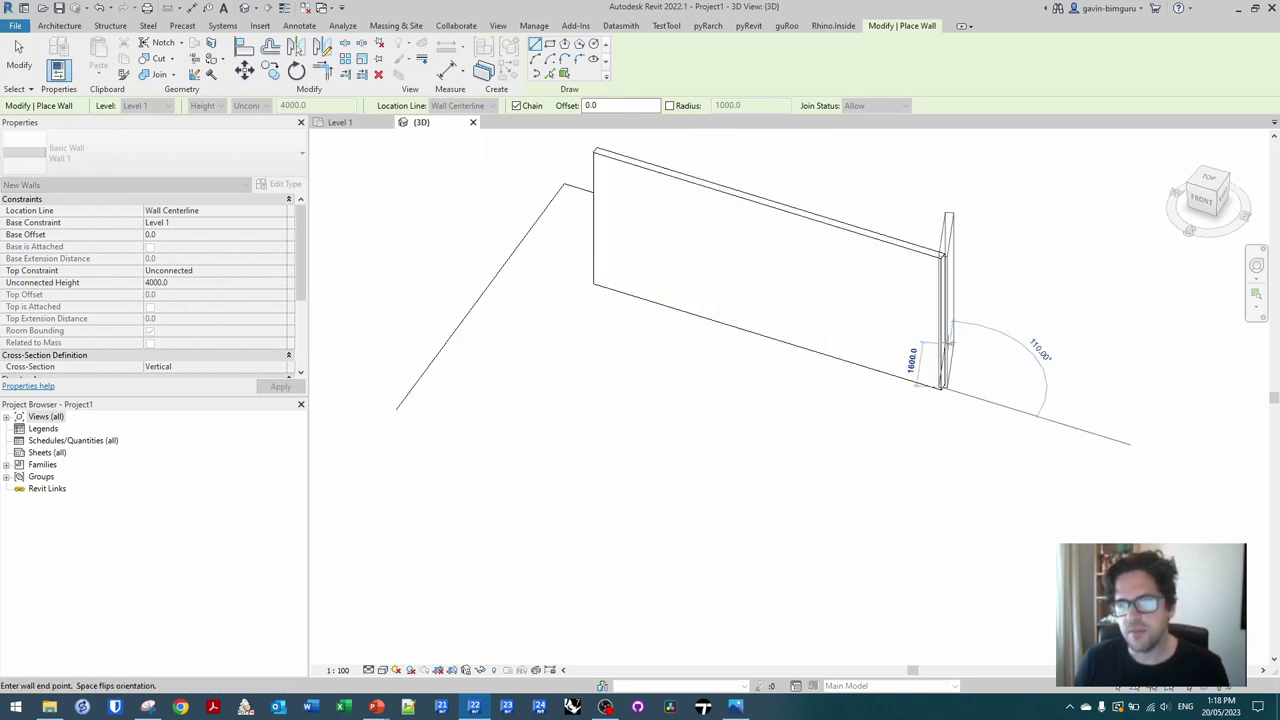
key("Escape")
key("Escape")
- Set the new wall's location line to Finish Face: Exterior
left_click(940, 318)
middle_click_drag(960, 347, 880, 340, "shift")
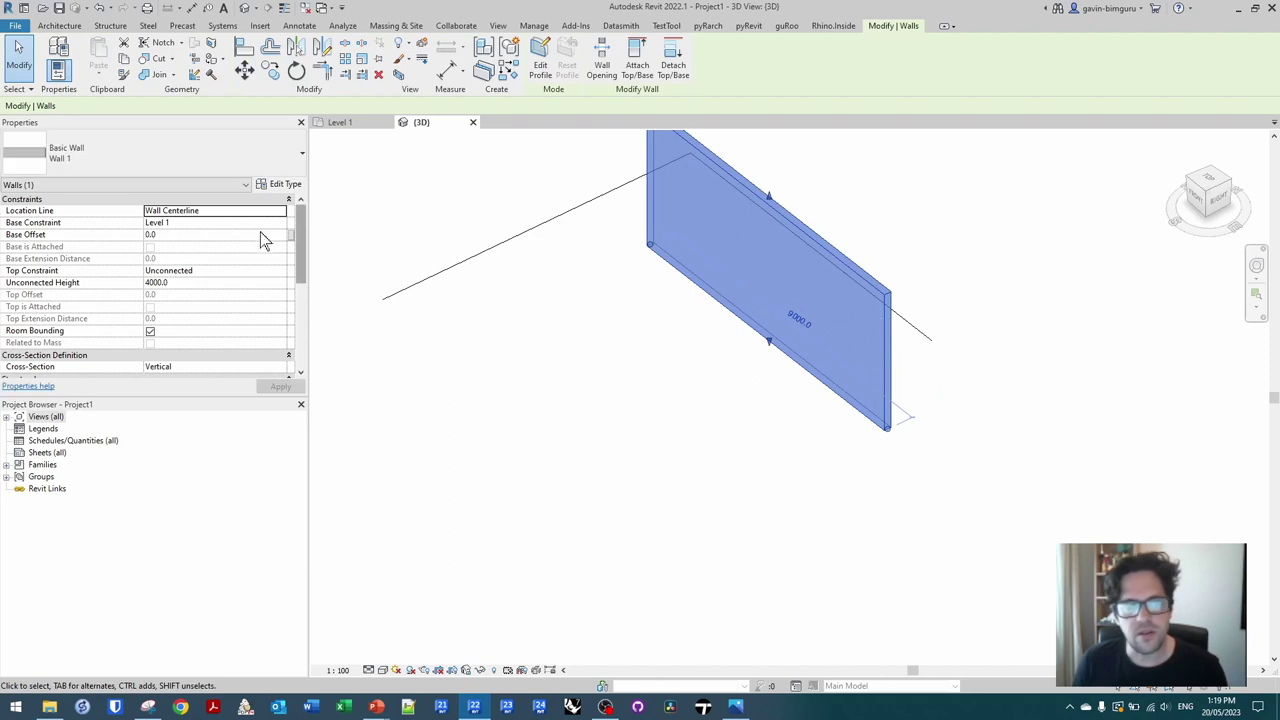
left_click(281, 210)
left_click(272, 247)
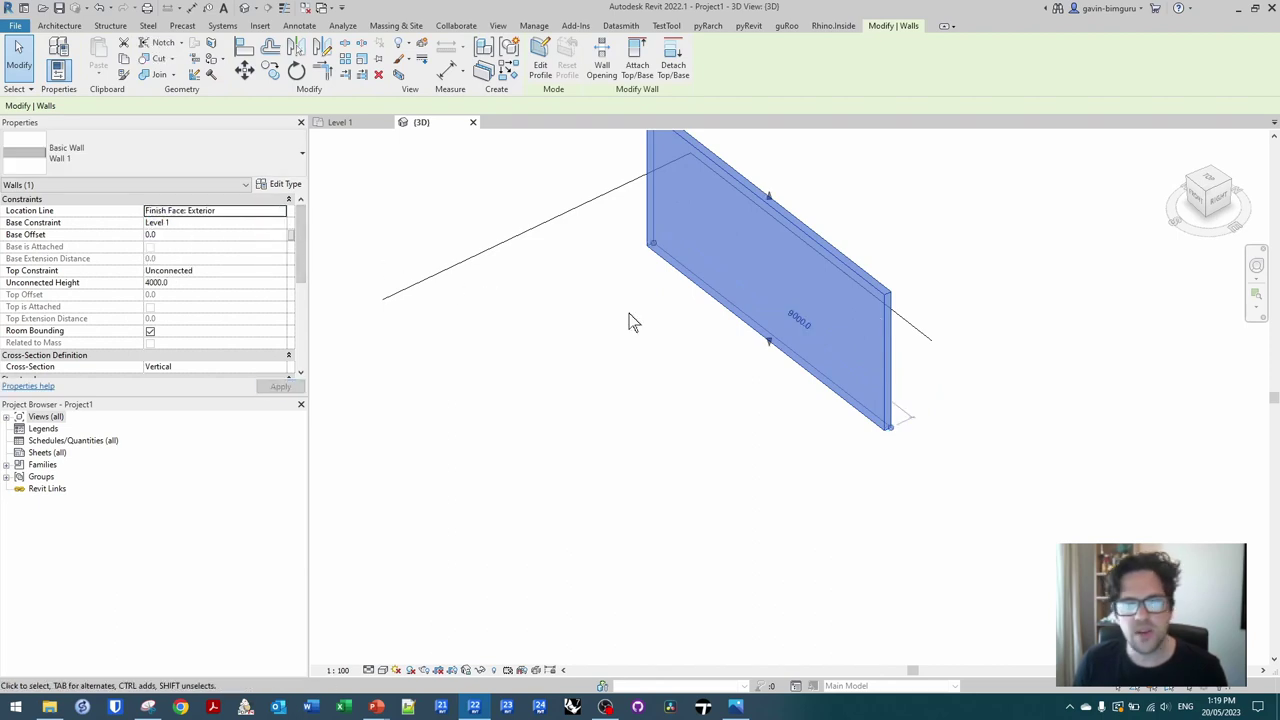
- Set the wall's unconnected height to 3000 mm
left_click(231, 284)
type("3")
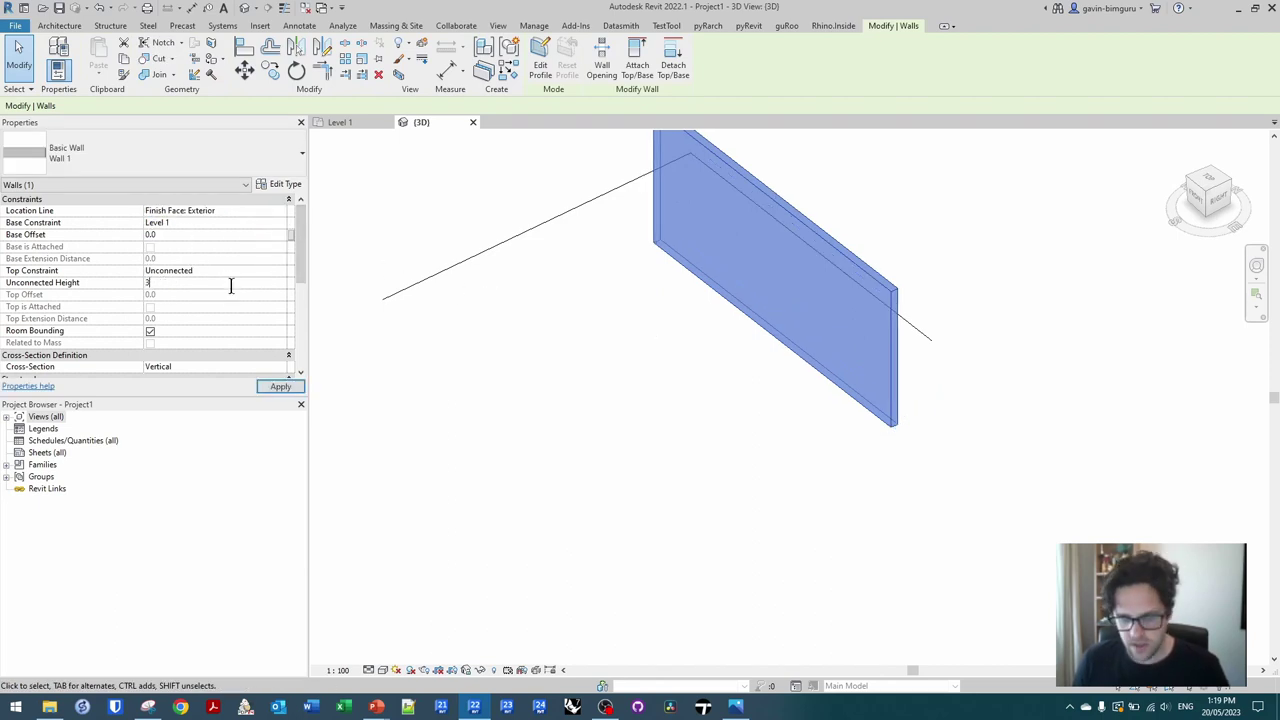
middle_click_drag(802, 422, 736, 517)
middle_click_drag(736, 517, 791, 420, "shift")
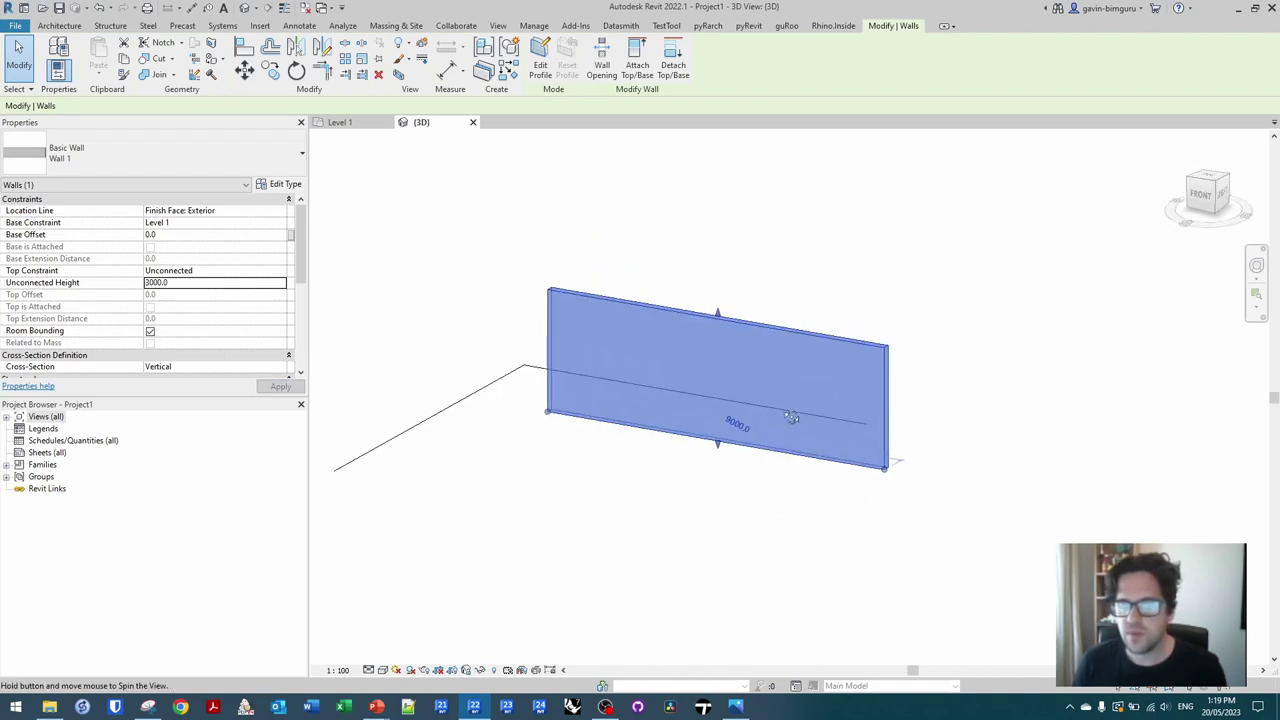
left_click(717, 297)
middle_click_drag(776, 288, 706, 257)
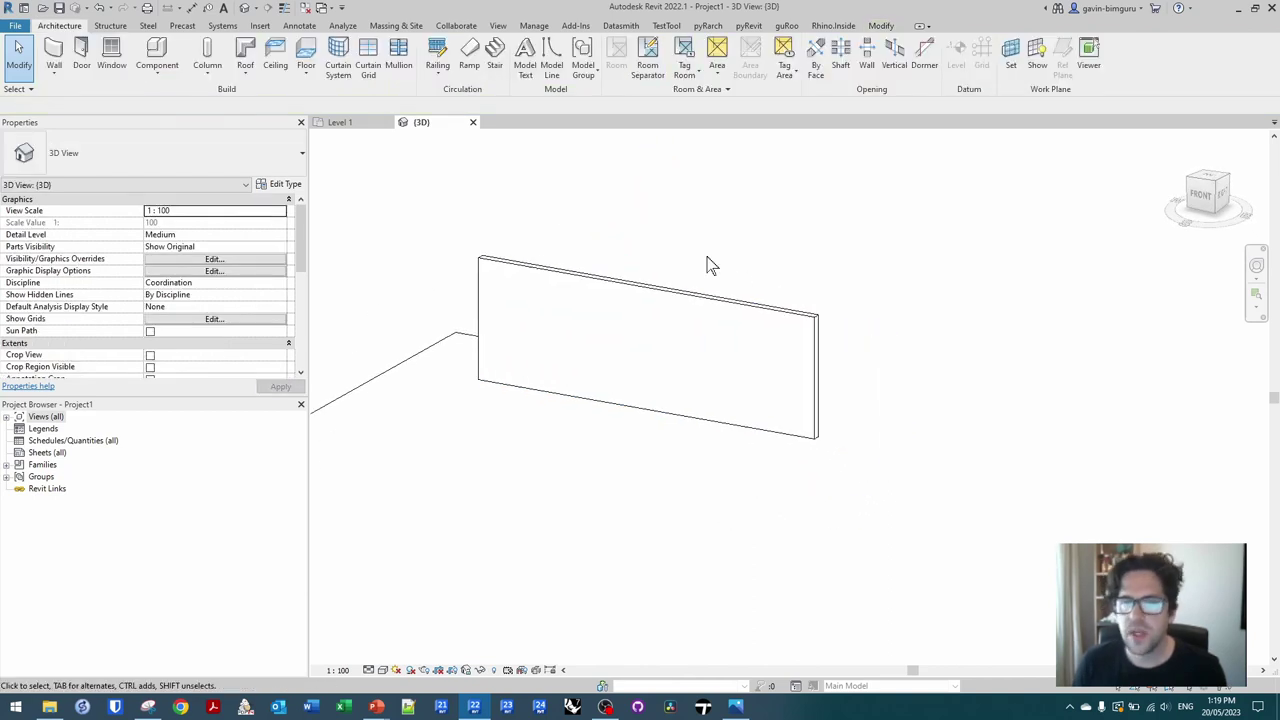
- Start Rhino.Inside, open Rhino, and arrange its window beside the Revit view with the Properties area narrowed
left_click(833, 25)
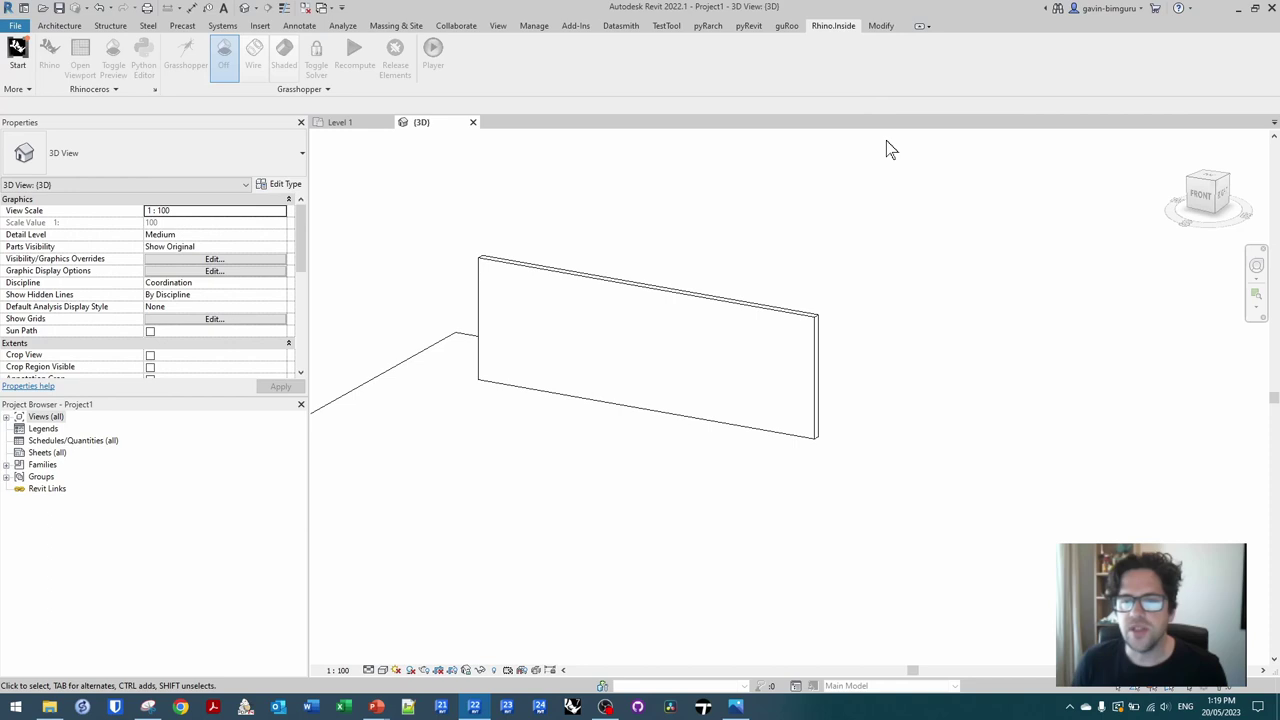
left_click(17, 58)
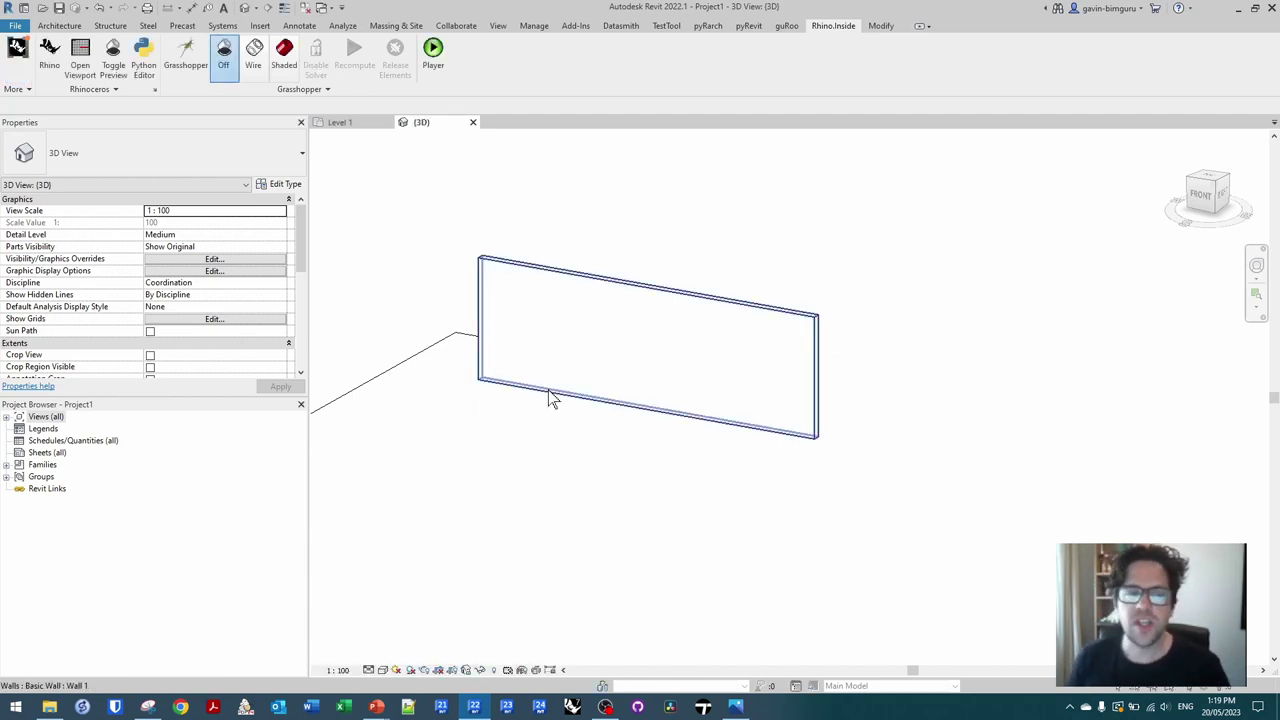
left_click(50, 62)
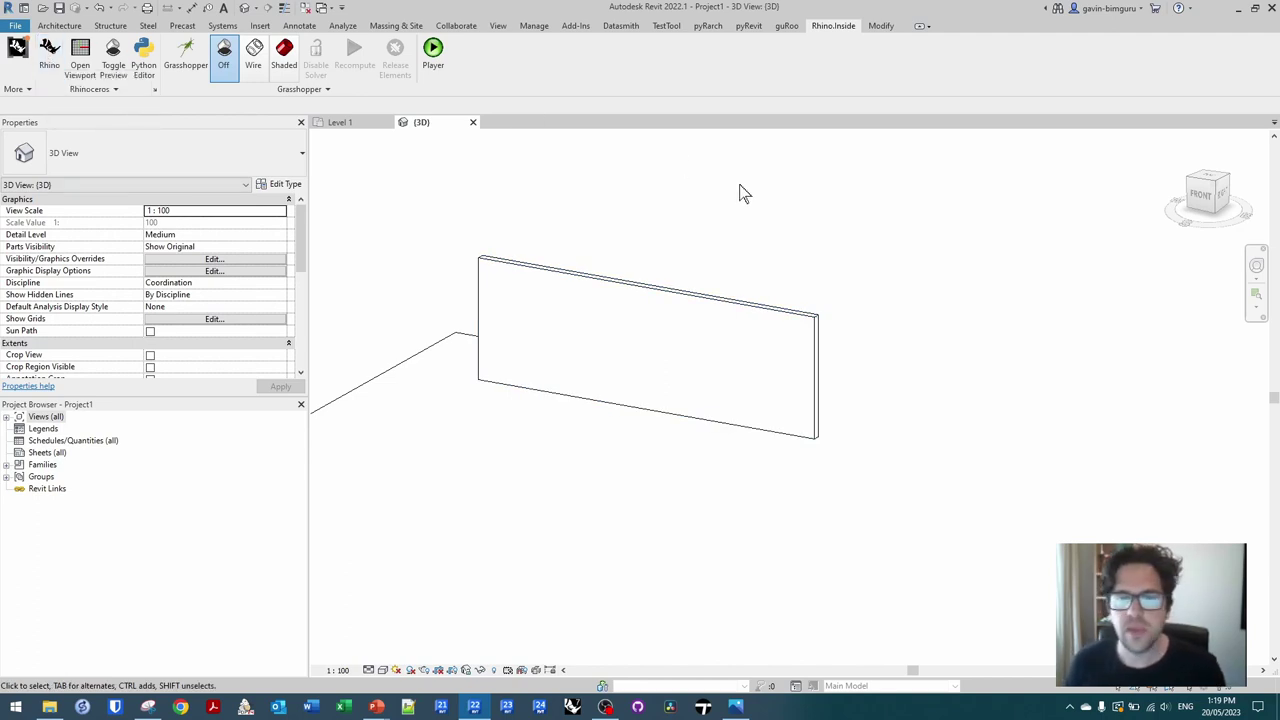
left_click_drag(692, 19, 1162, 32)
left_click_drag(309, 207, 146, 209)
- Maximize Rhino's Perspective viewport so the whole construction grid is in view
left_click(908, 135)
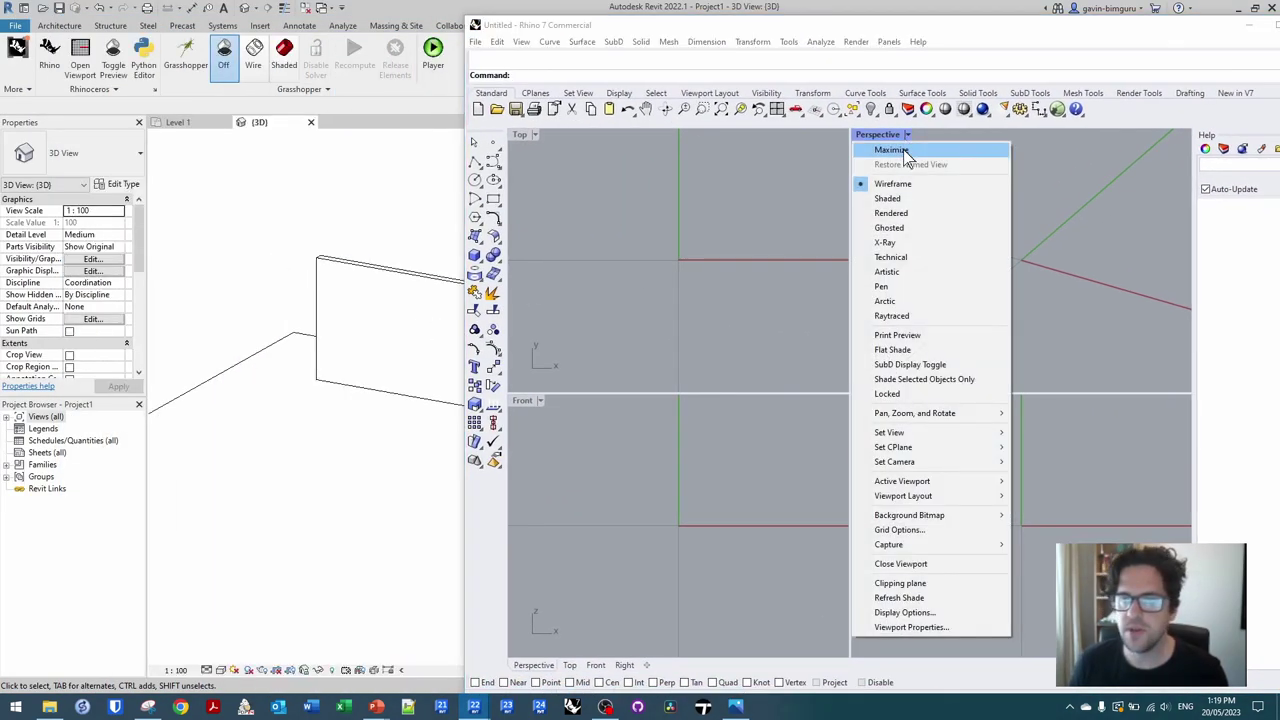
left_click(903, 149)
scroll(838, 354, "down", 10)
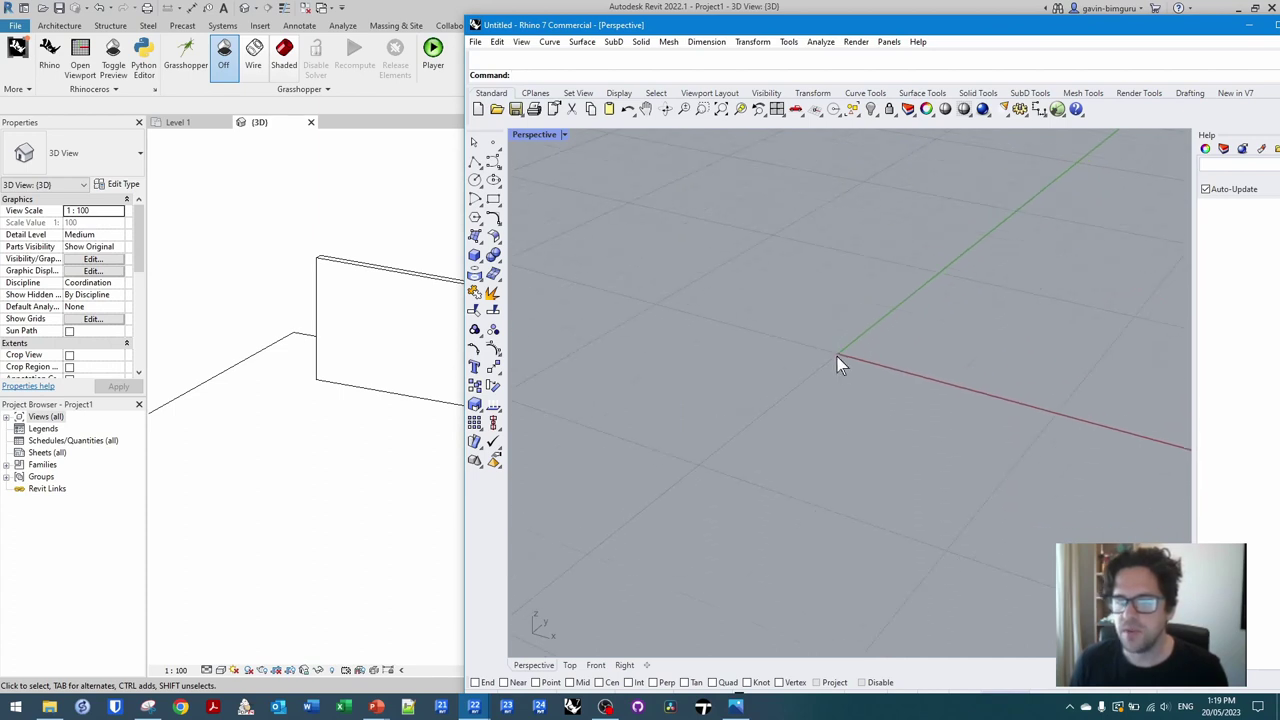
scroll(835, 345, "down", 2)
- Open Grasshopper, dismiss its getting-started window, and position Grasshopper so the Revit wall stays visible
left_click(353, 455)
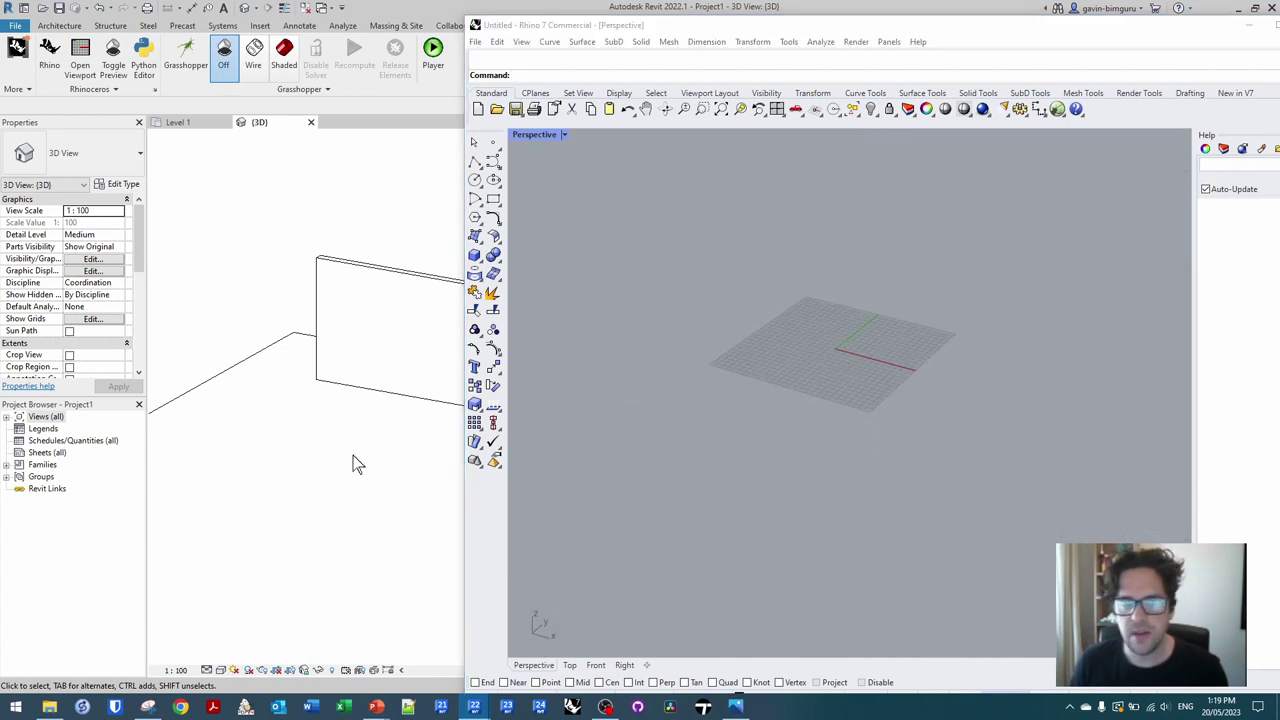
middle_click_drag(353, 455, 195, 380, "shift")
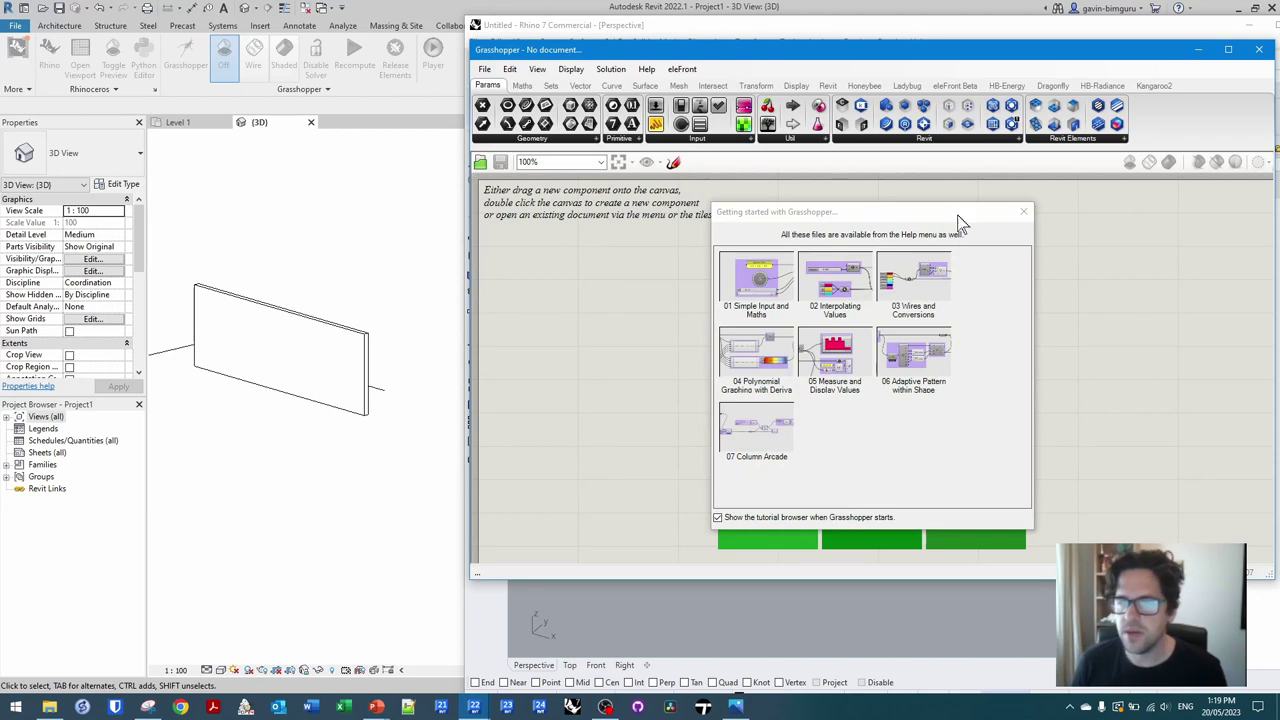
left_click(1025, 211)
left_click_drag(985, 62, 888, 68)
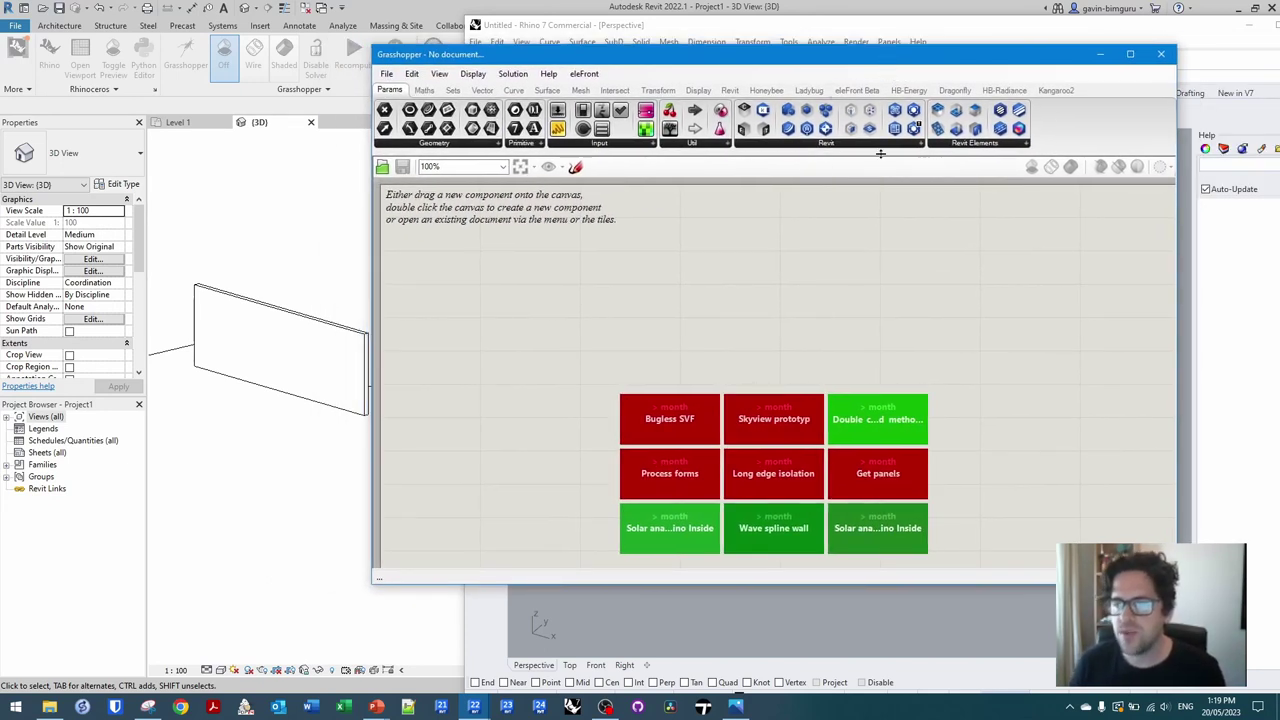
- Create a new Grasshopper document and save it to the Desktop as Demo
left_click(730, 90)
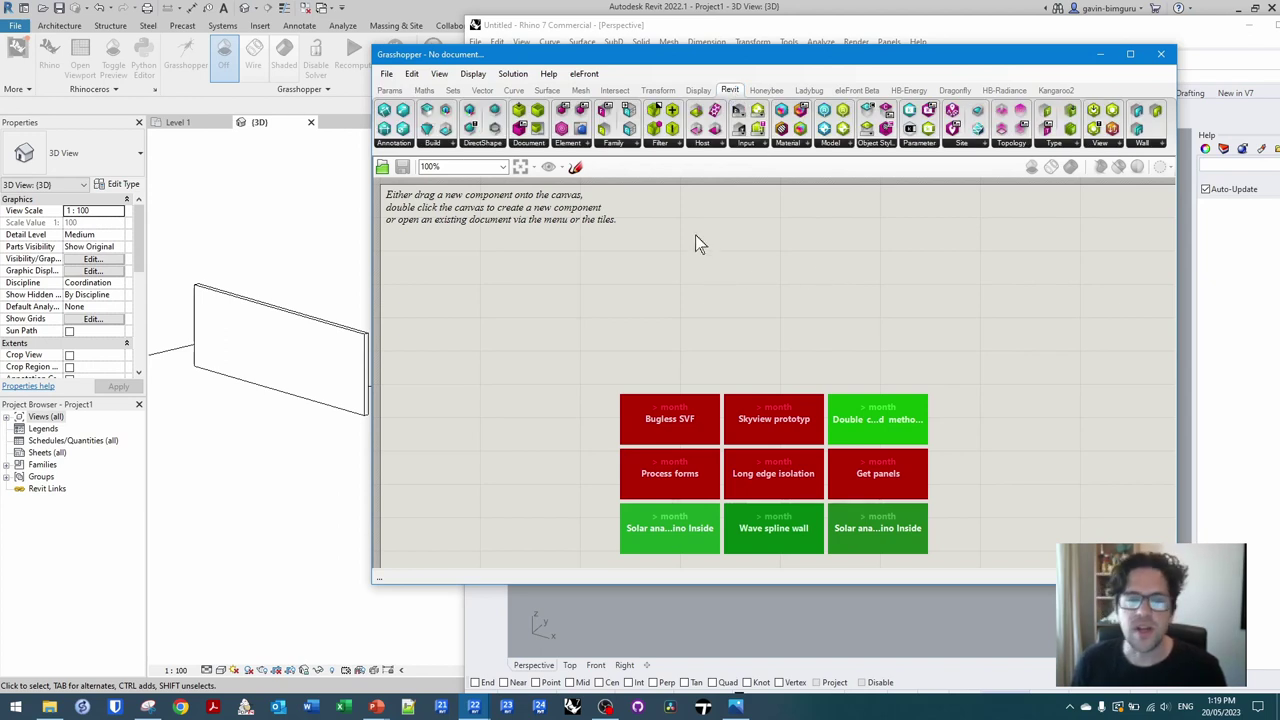
left_click(386, 74)
left_click(425, 89)
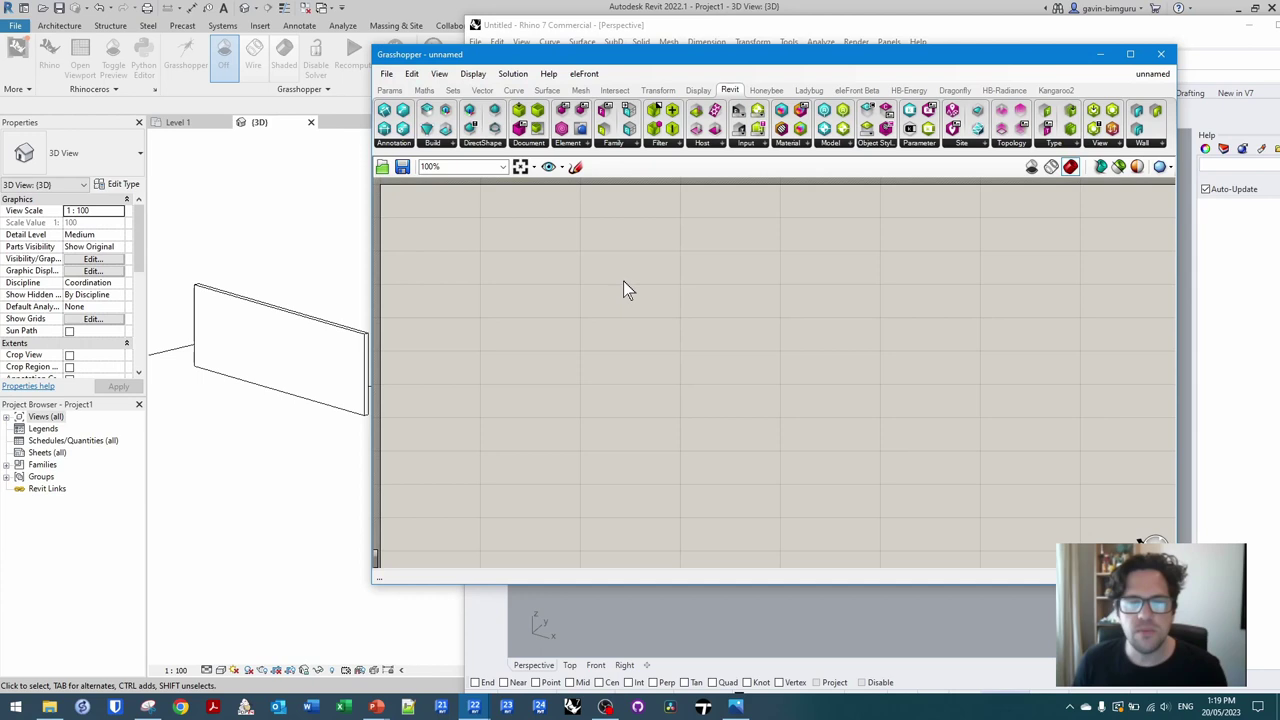
key("ctrl+s")
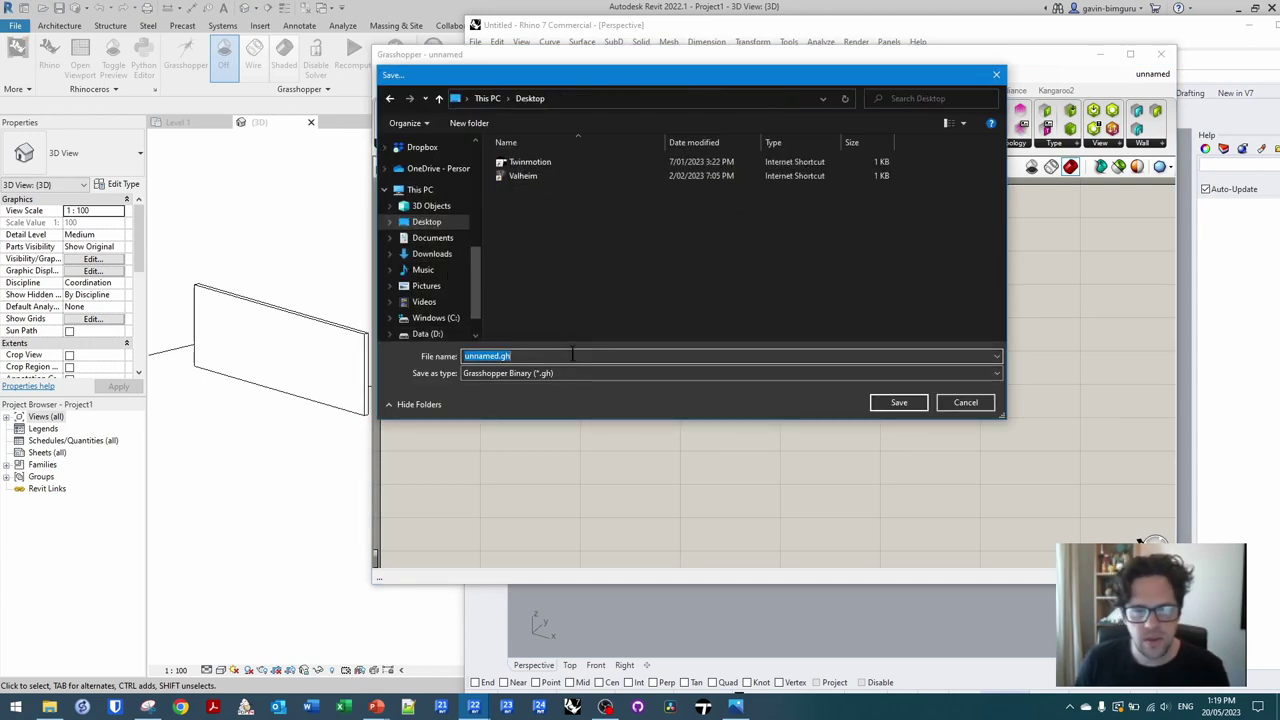
type("Demo")
key("Return")
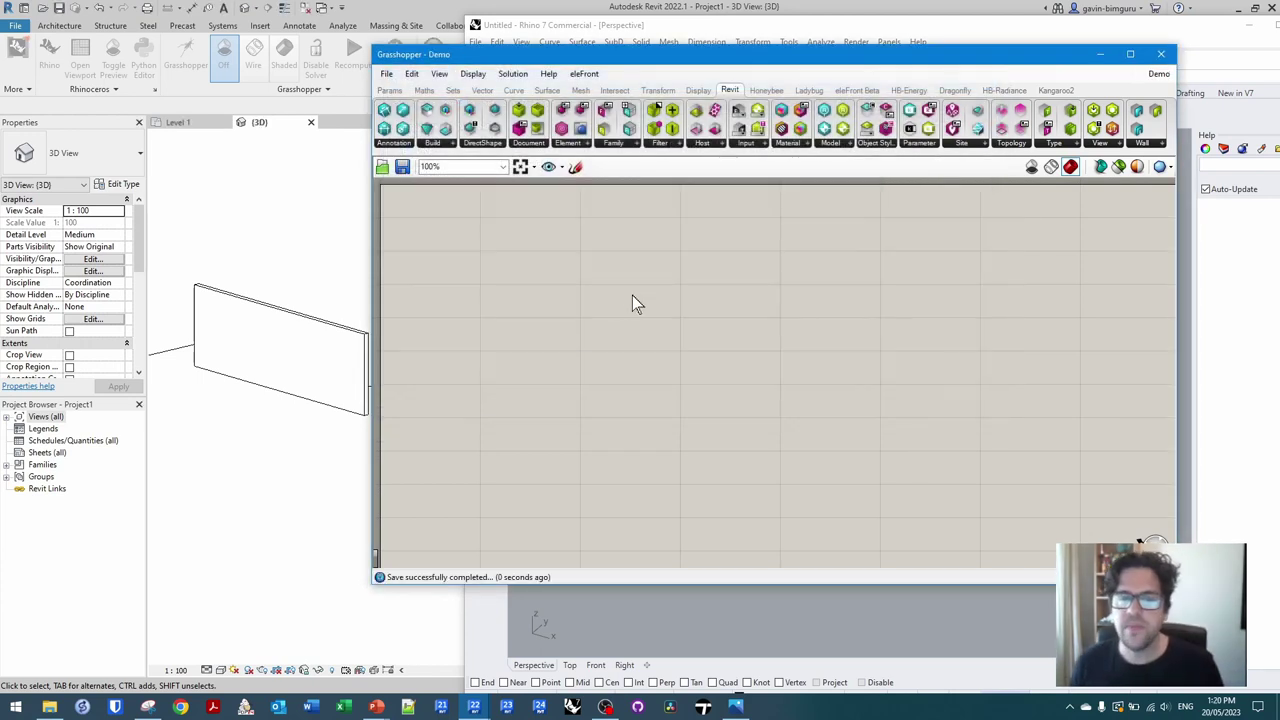
- Place a Revit Face parameter on the Grasshopper canvas and assign the wall's large front face to it
left_click(398, 89)
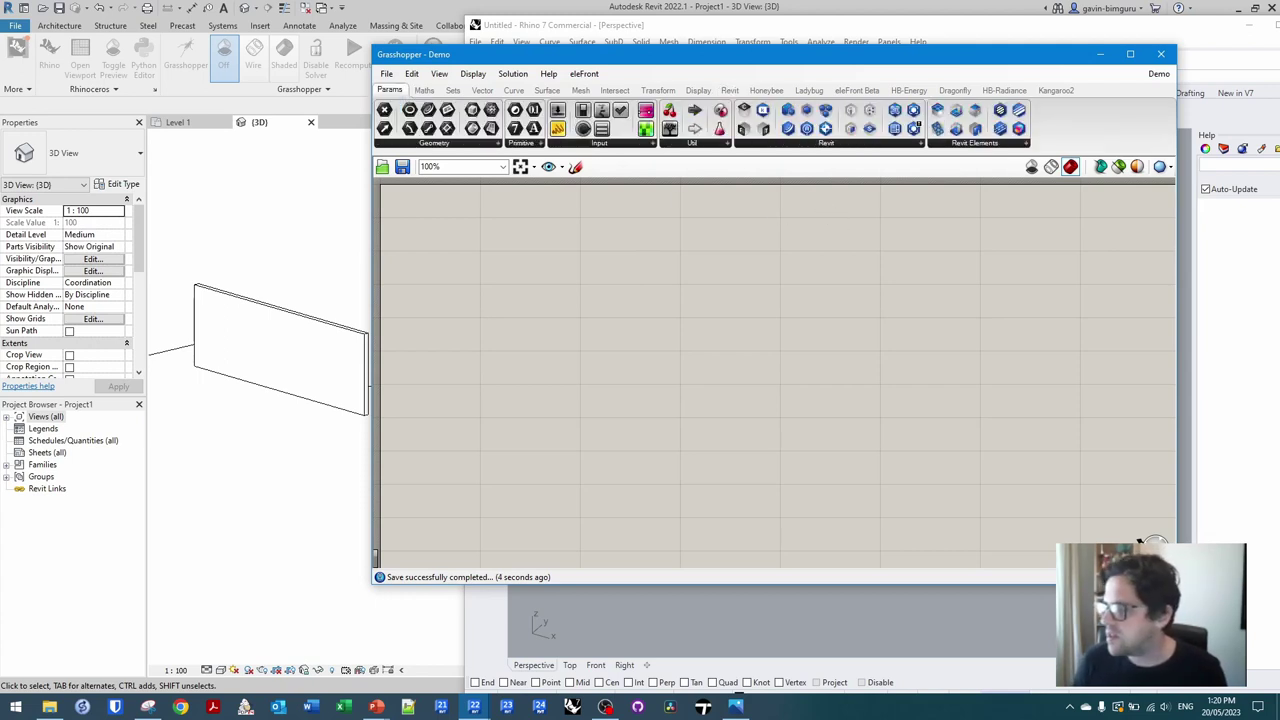
left_click(737, 704)
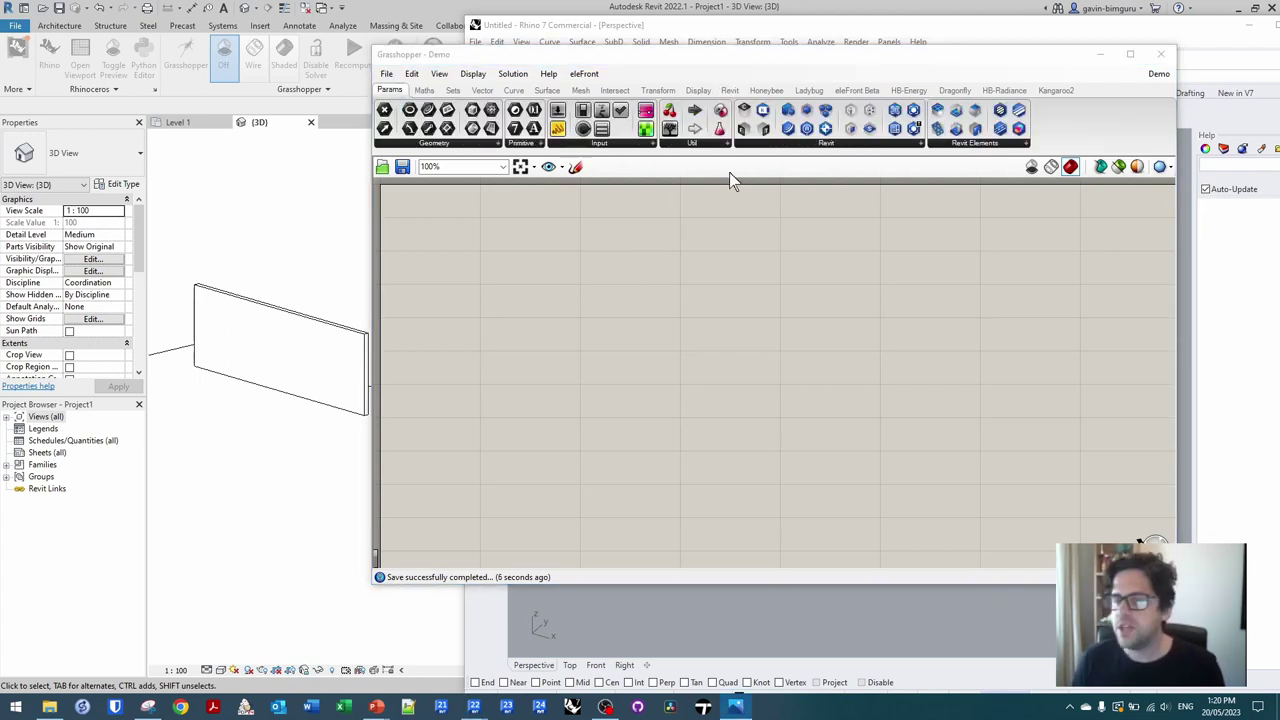
left_click(902, 145)
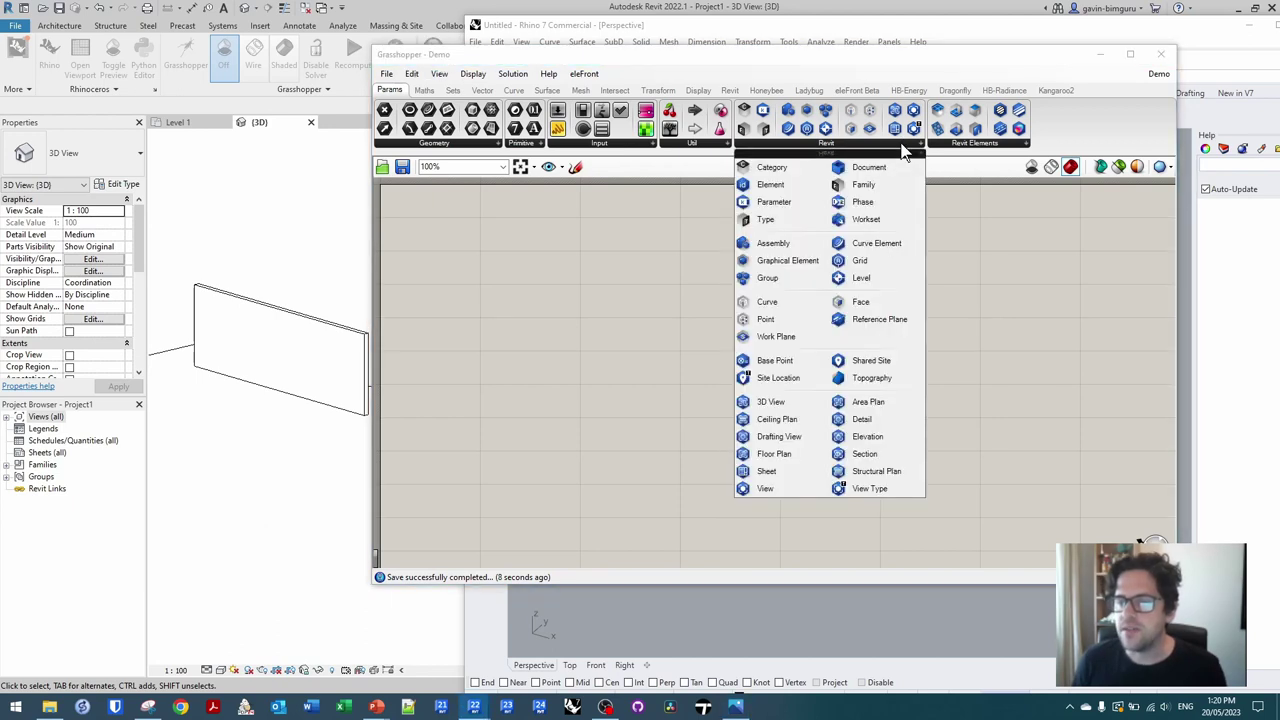
left_click_drag(884, 292, 508, 285)
right_click(492, 273)
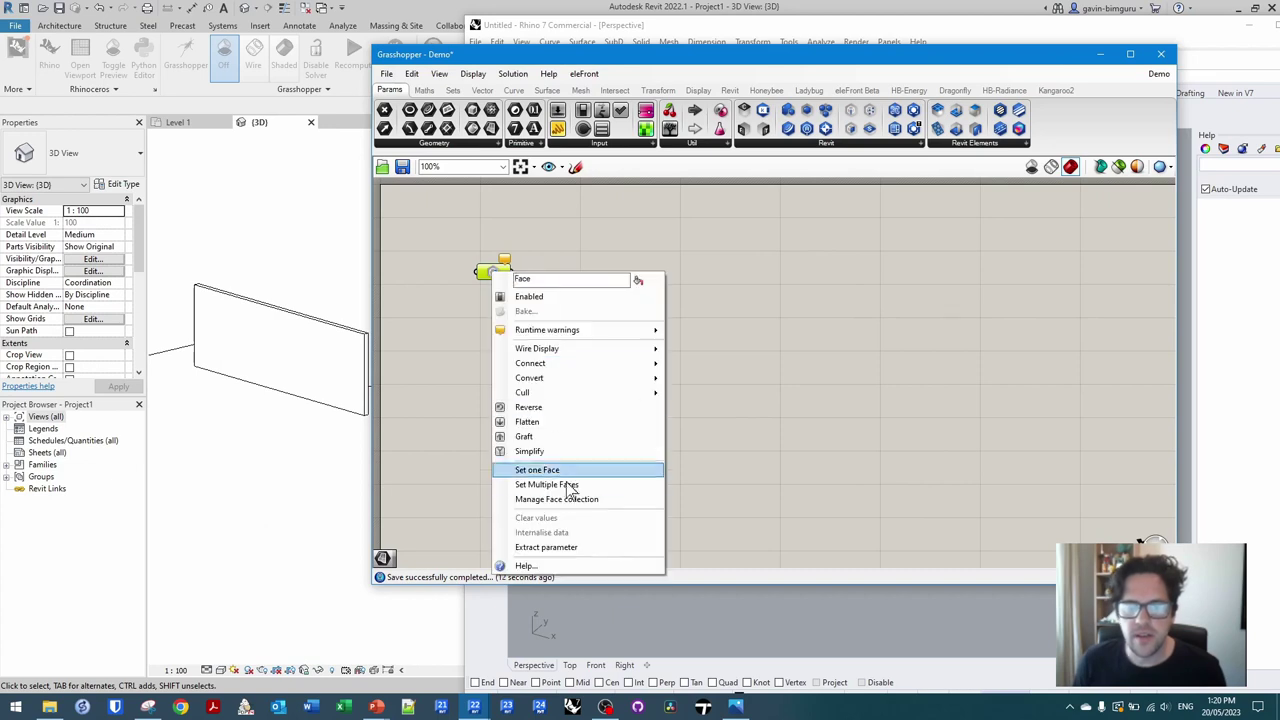
left_click(571, 469)
left_click(267, 334)
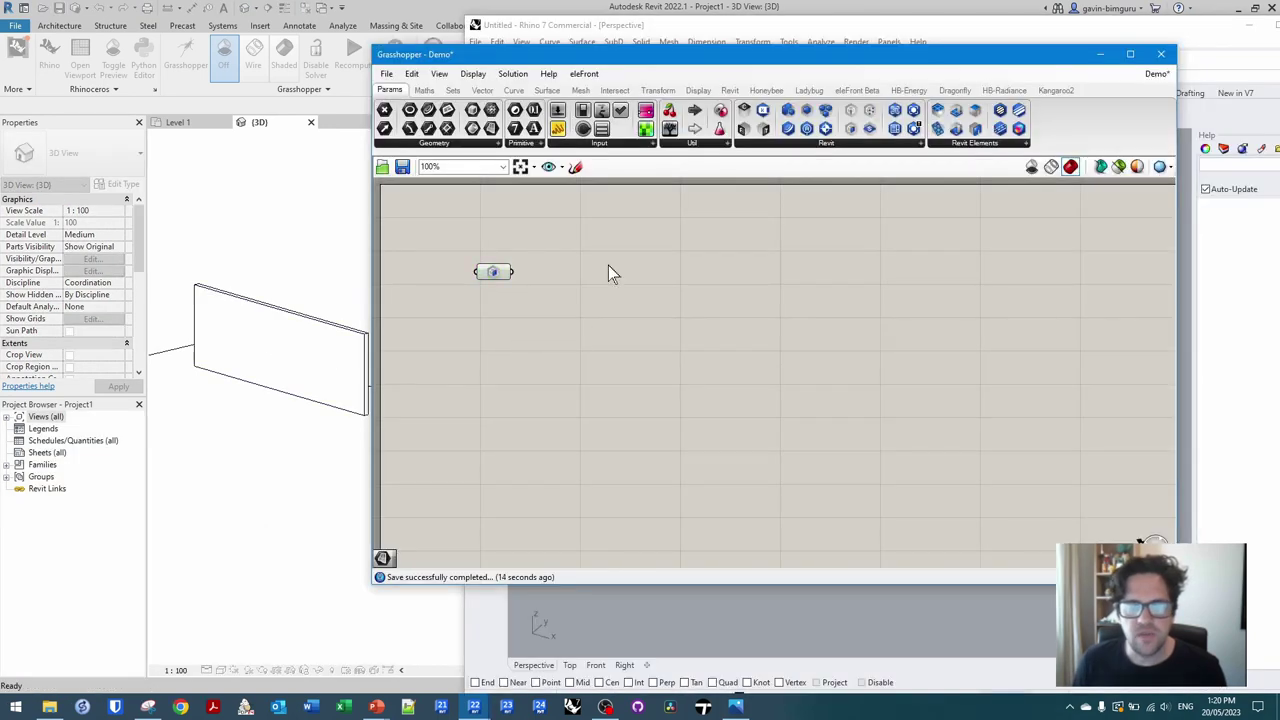
- Arrange Rhino and an enlarged Grasshopper window side by side, with the referenced wall face and the Face parameter both in view
left_click_drag(814, 28, 321, 14)
left_click_drag(815, 64, 495, 63)
scroll(174, 405, "up", 3)
scroll(174, 405, "up", 5)
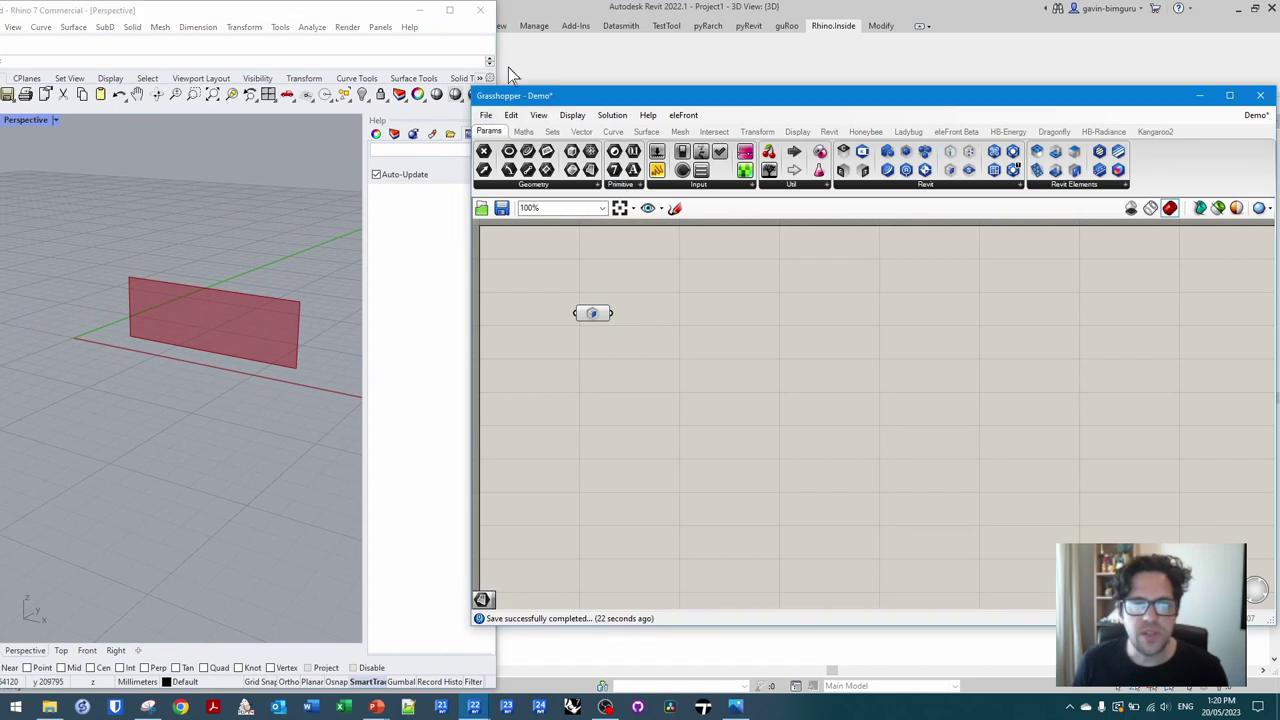
left_click_drag(529, 98, 422, 13)
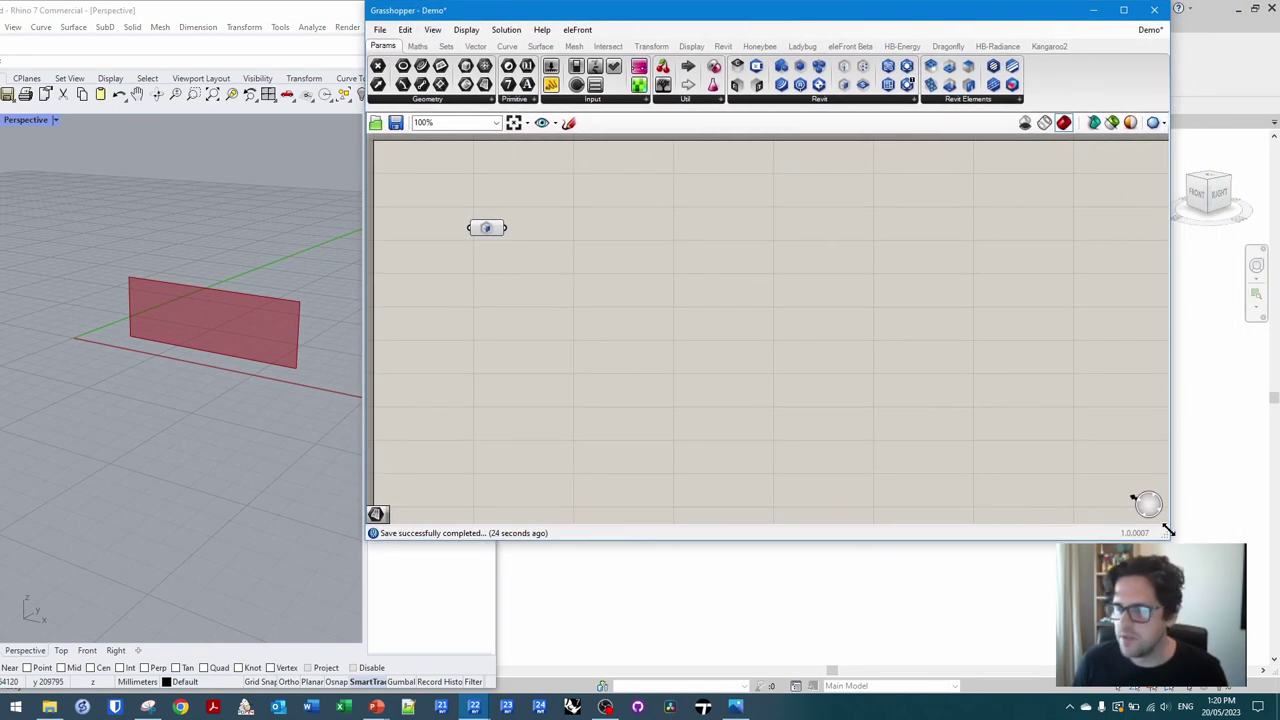
left_click_drag(1168, 532, 1276, 690)
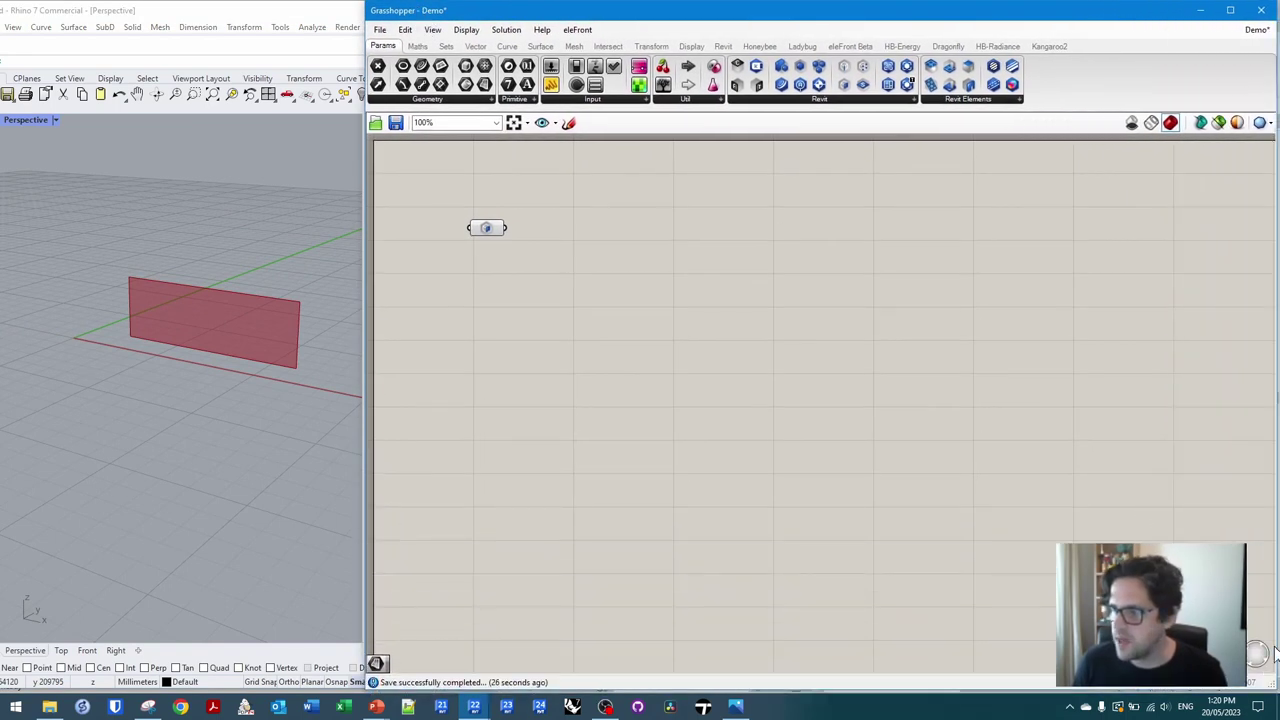
right_click_drag(502, 229, 640, 298)
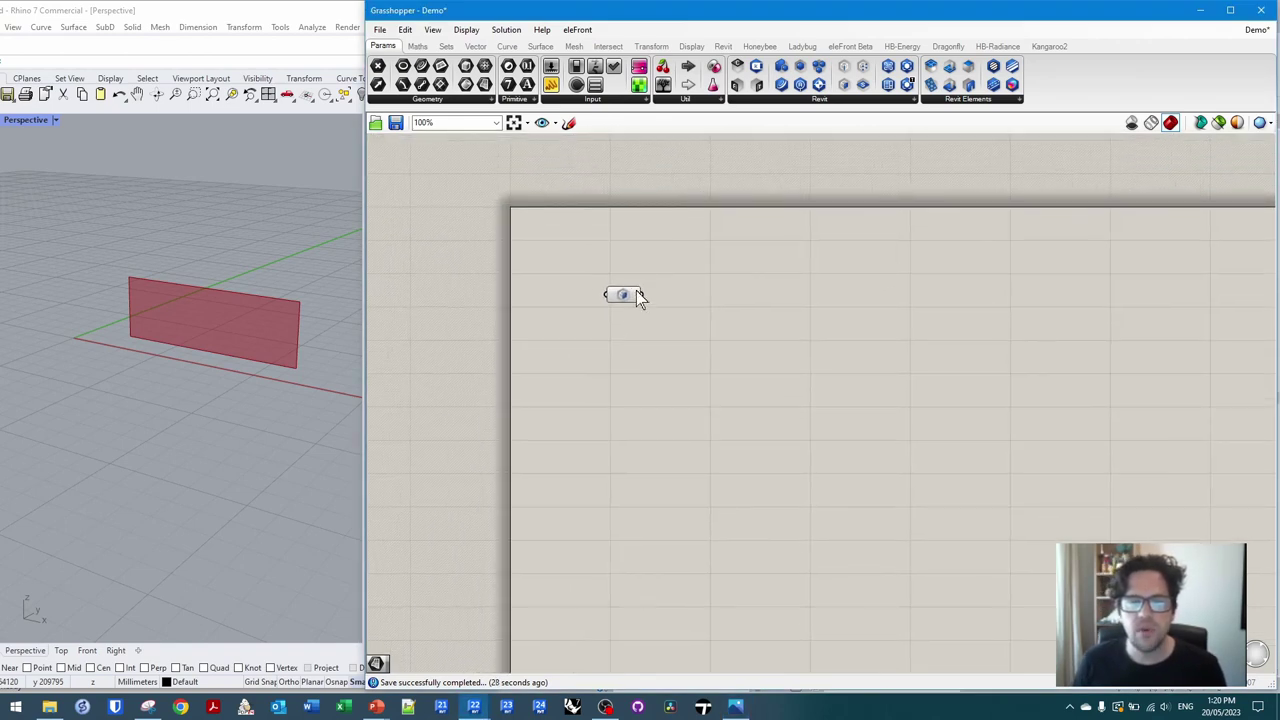
- Add a Surface parameter beside the Face parameter and connect the referenced wall face to it
left_click_drag(628, 300, 583, 305)
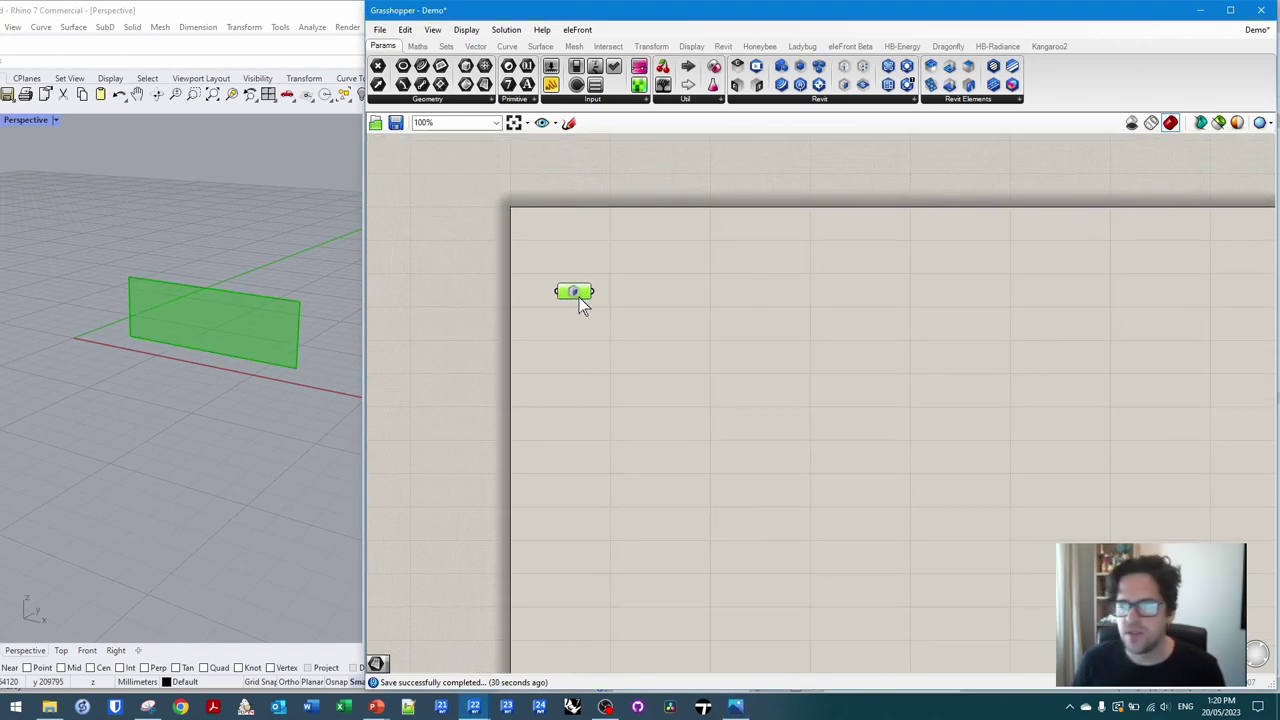
double_click(695, 301)
type("srf")
left_click(681, 266)
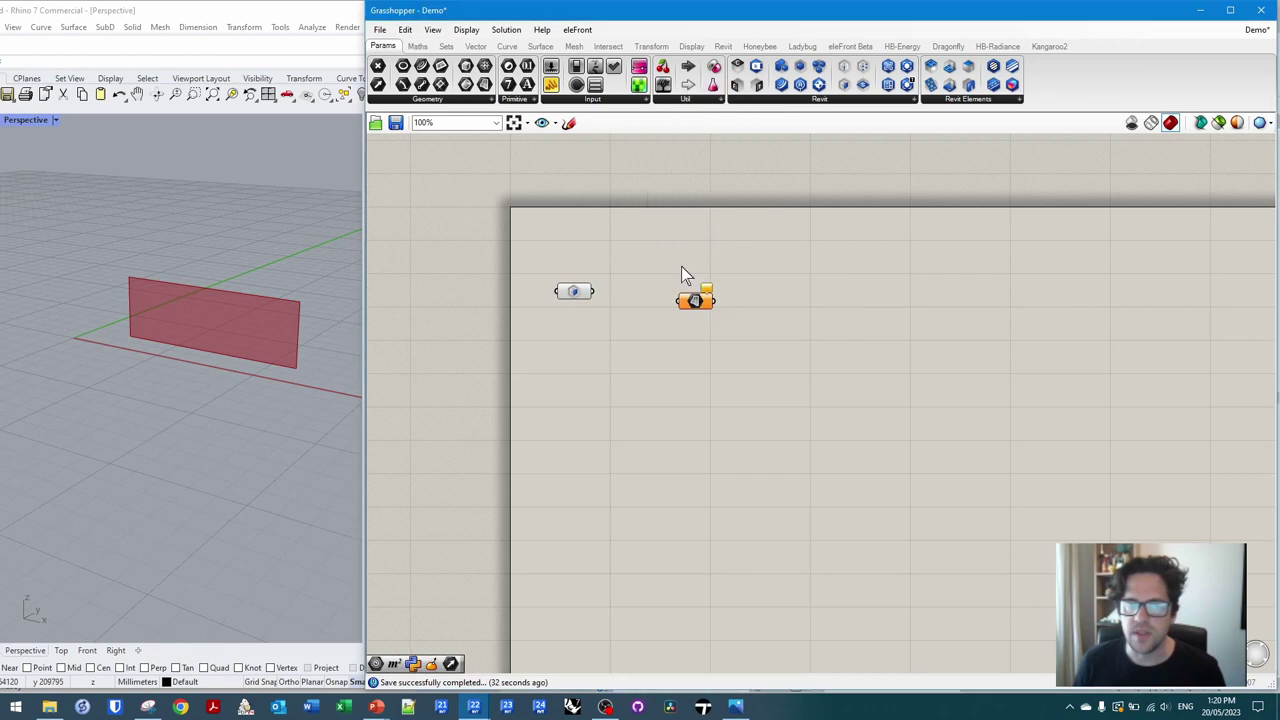
scroll(598, 295, "up", 2)
left_click_drag(591, 290, 645, 297)
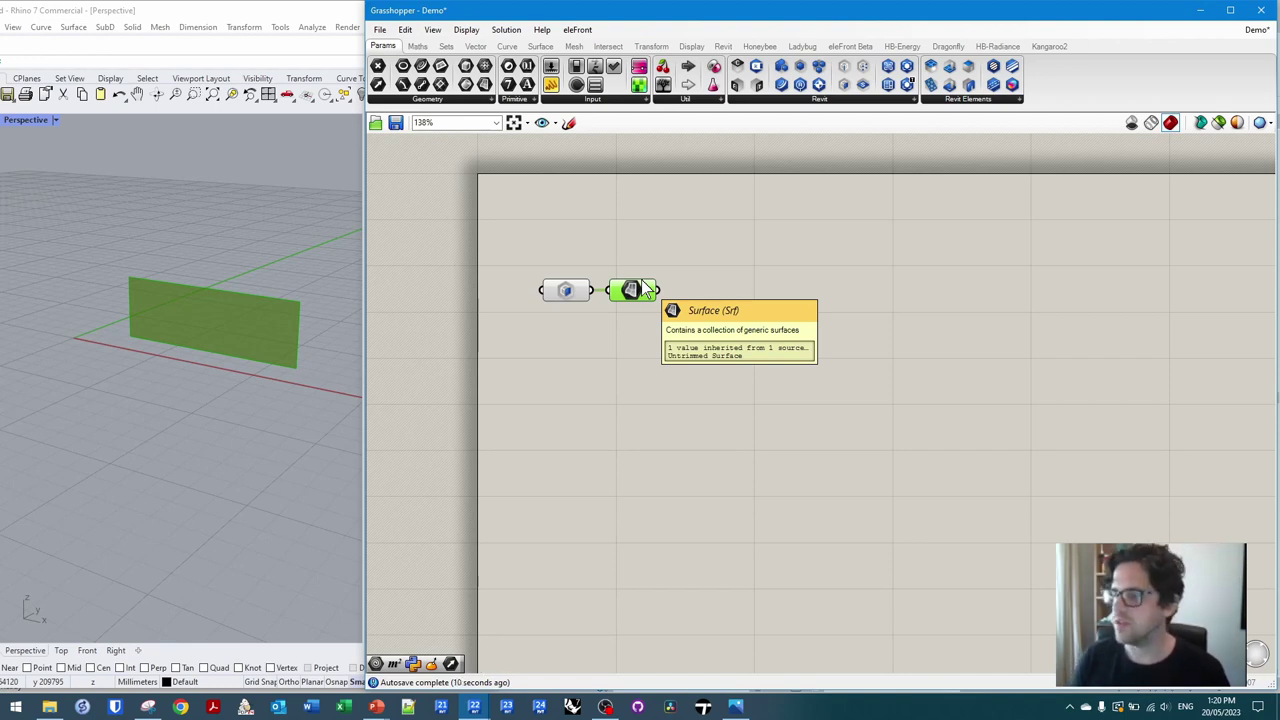
left_click_drag(645, 289, 677, 297)
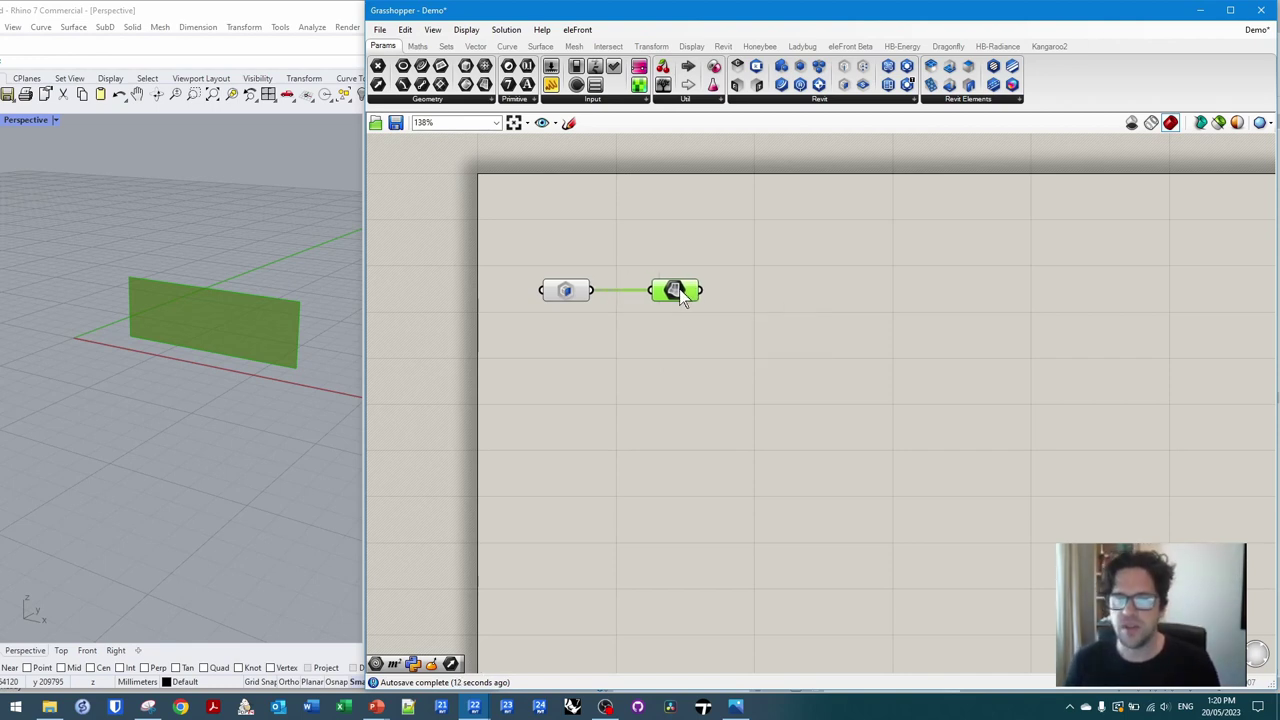
left_click(797, 325)
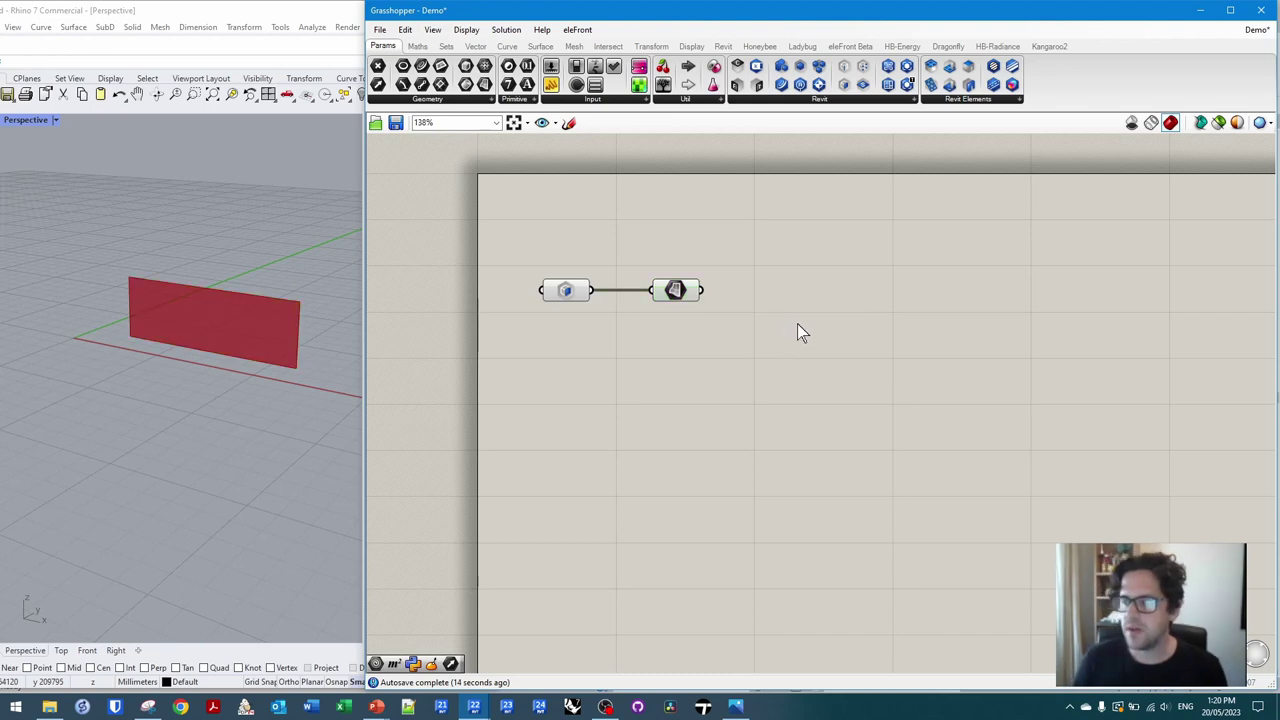
- Add an Iso Curve component and connect the Surface parameter to its S input
double_click(808, 338)
type("isocur")
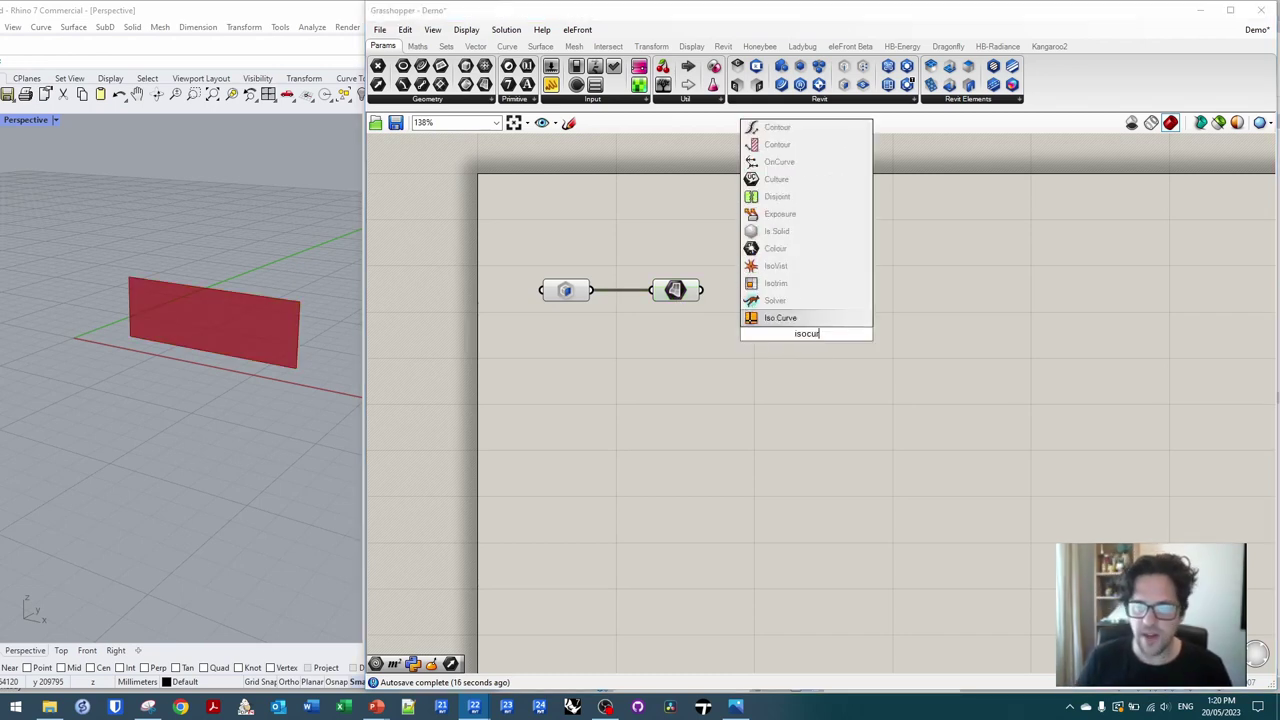
left_click(816, 318)
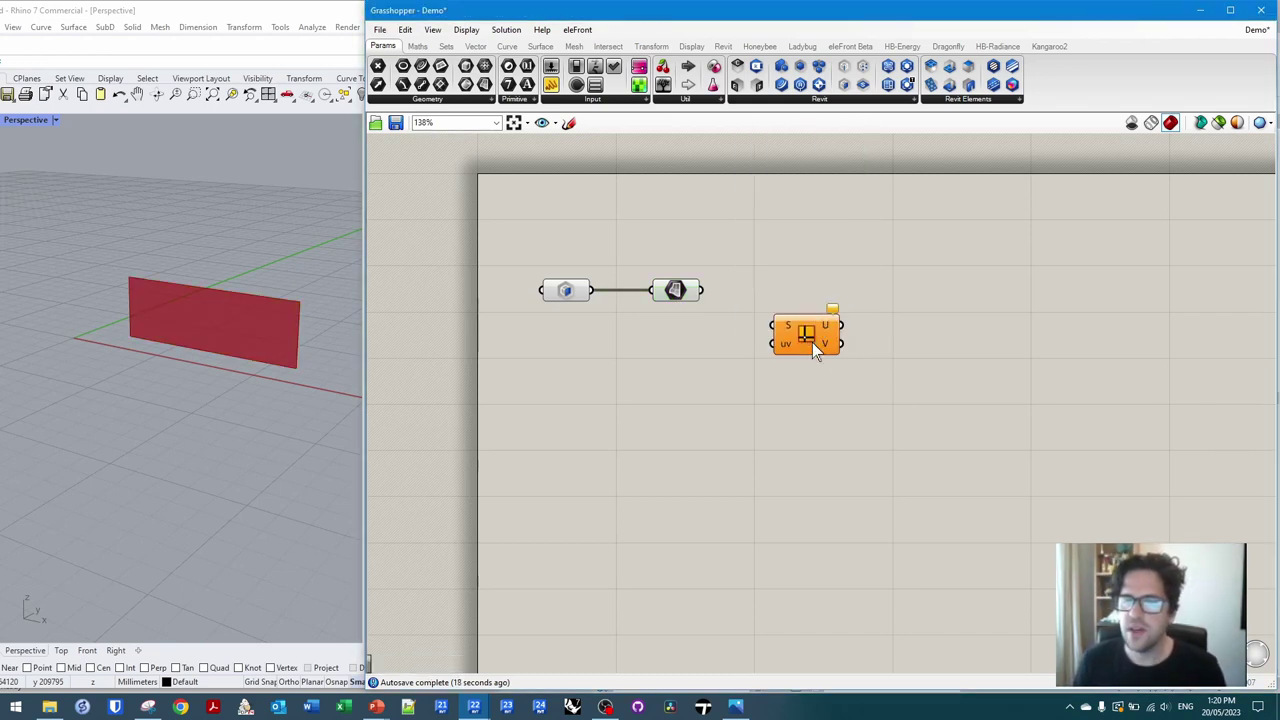
left_click_drag(708, 291, 795, 345)
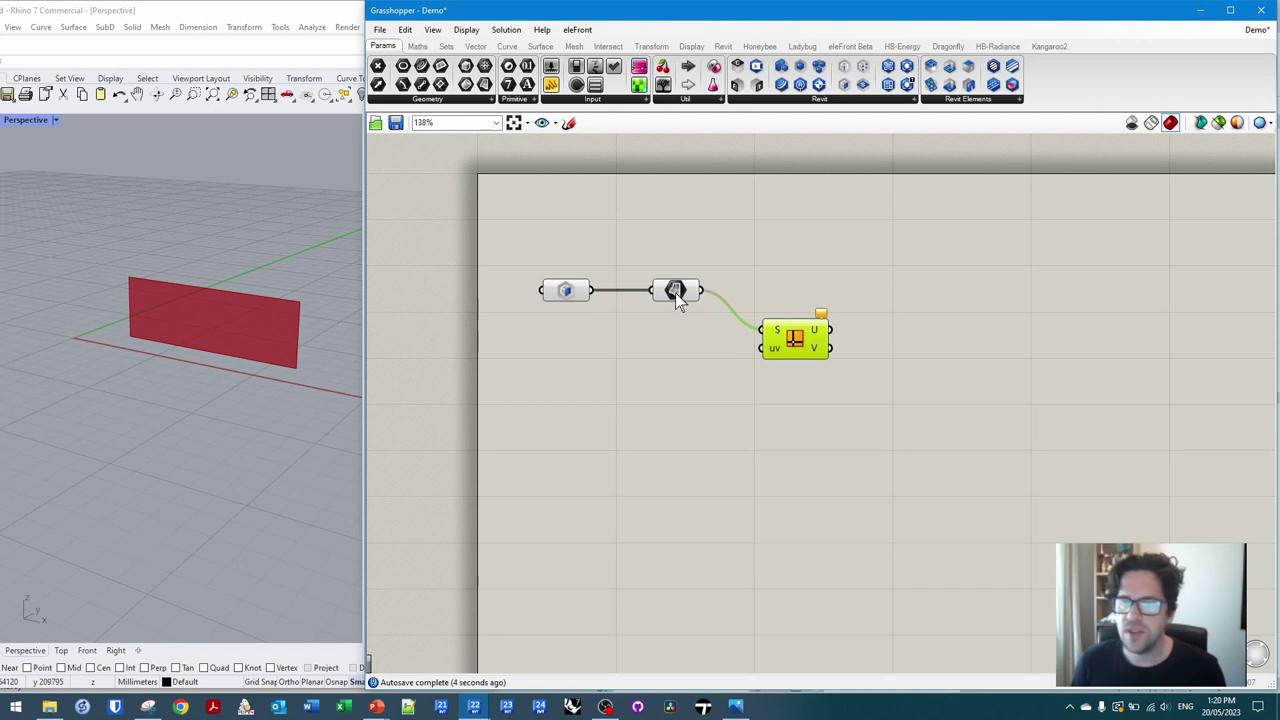
- Connect a new Construct Point component to the Iso Curve's uv input and highlight the resulting curves on the wall in Rhino
mouse_move(675, 292)
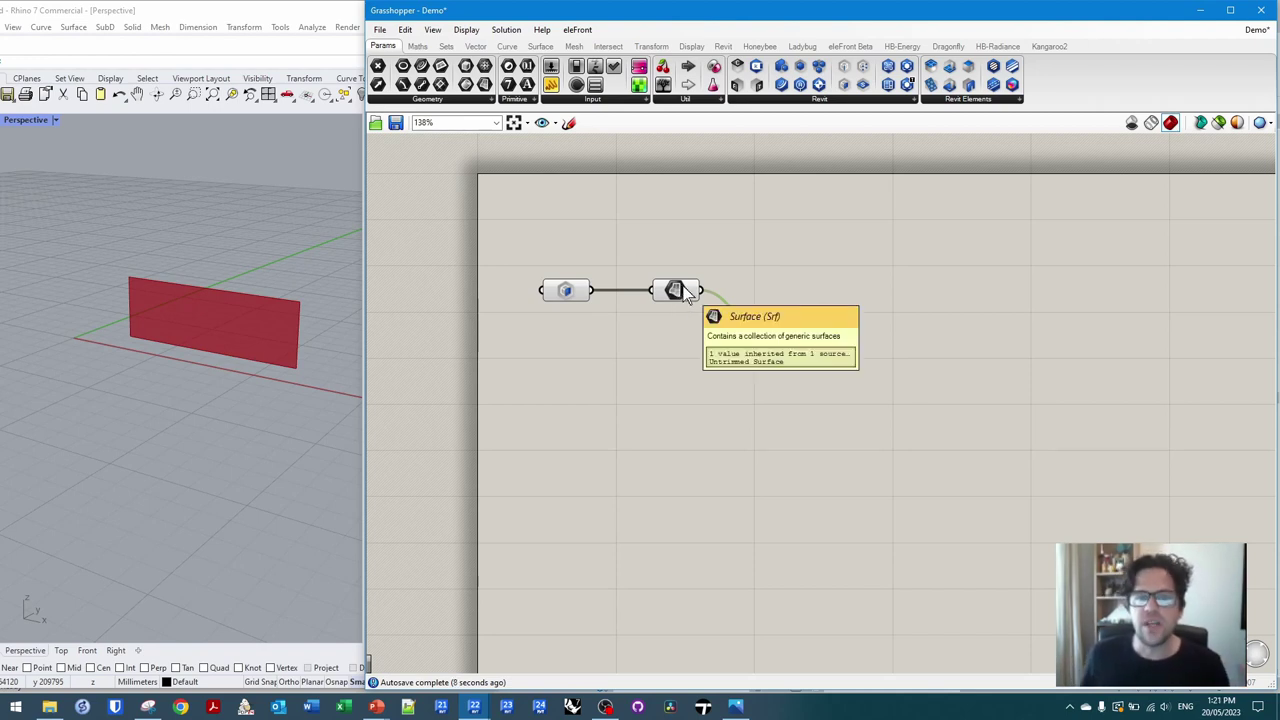
double_click(627, 371)
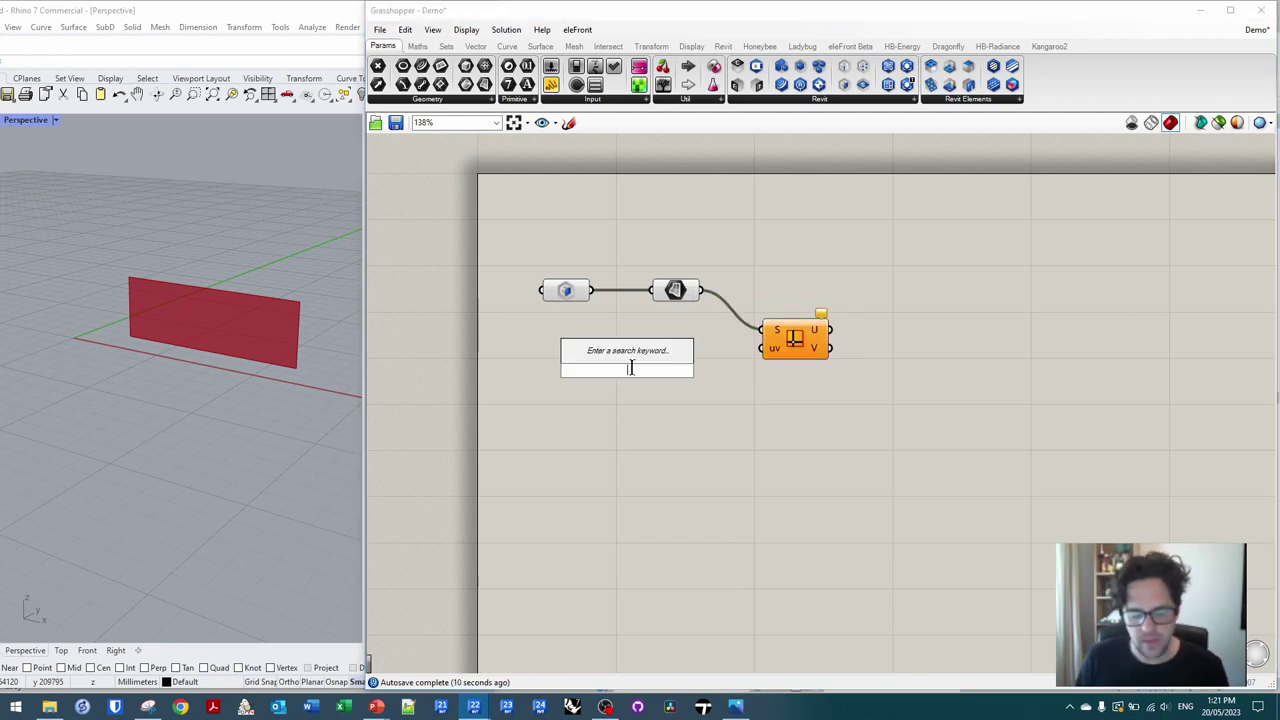
type("xyz")
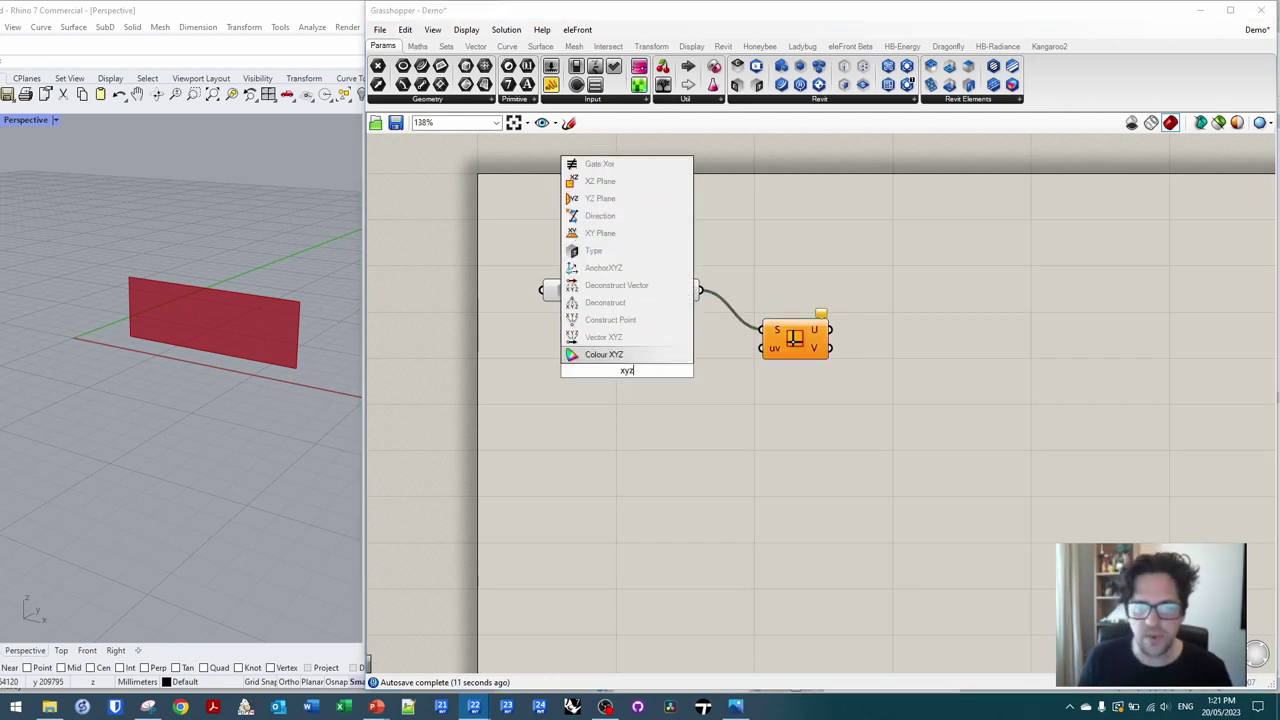
left_click(647, 324)
left_click_drag(641, 380, 762, 349)
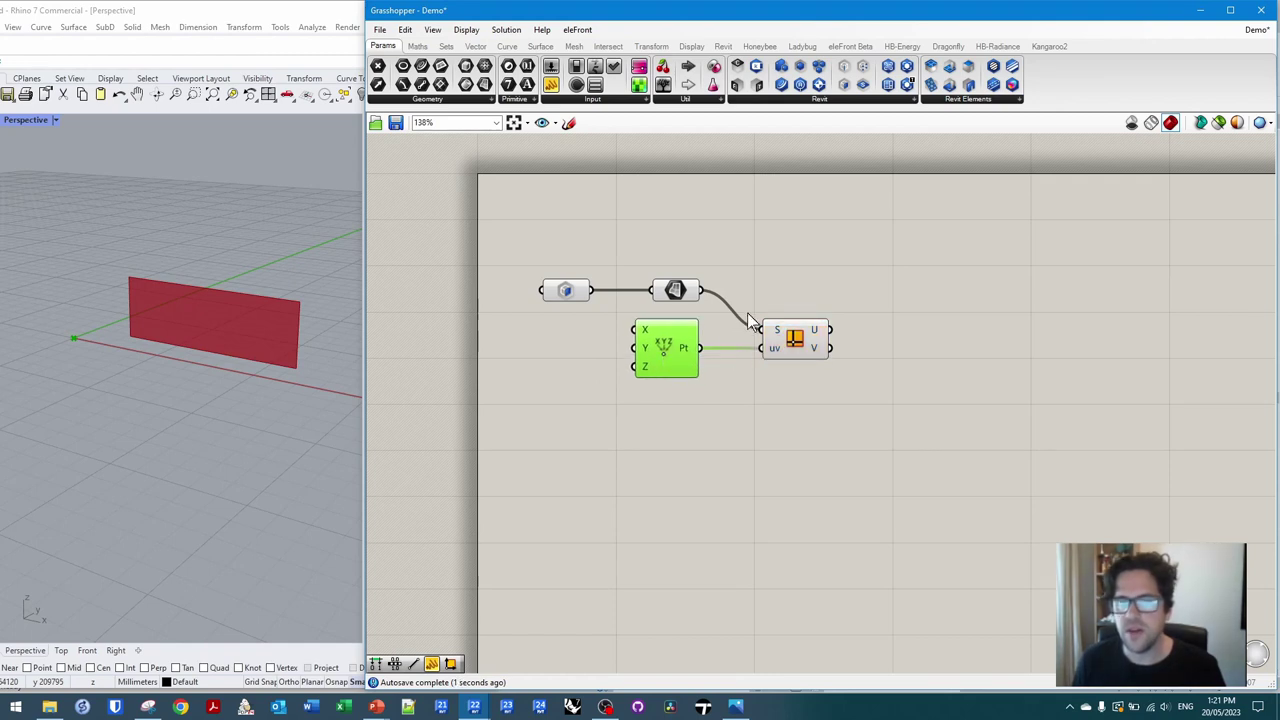
left_click(800, 336)
right_click_drag(830, 306, 750, 283)
left_click(785, 252)
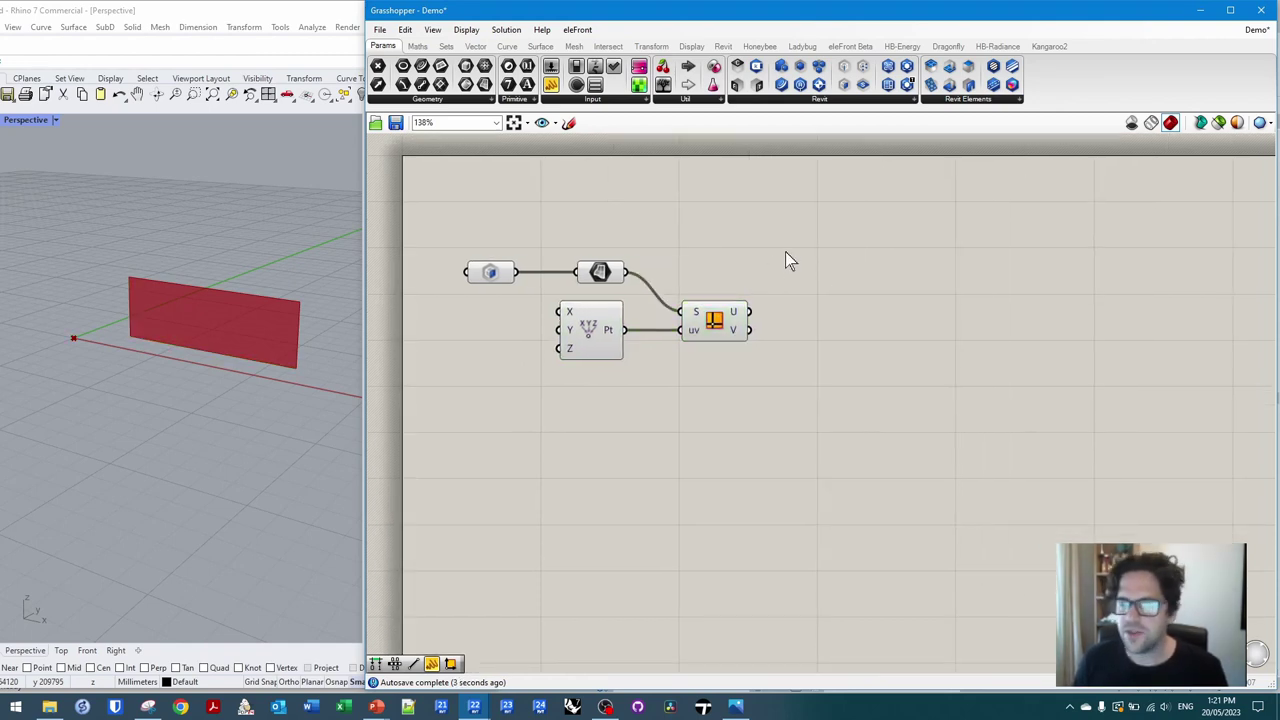
left_click(713, 320)
scroll(128, 345, "up", 3)
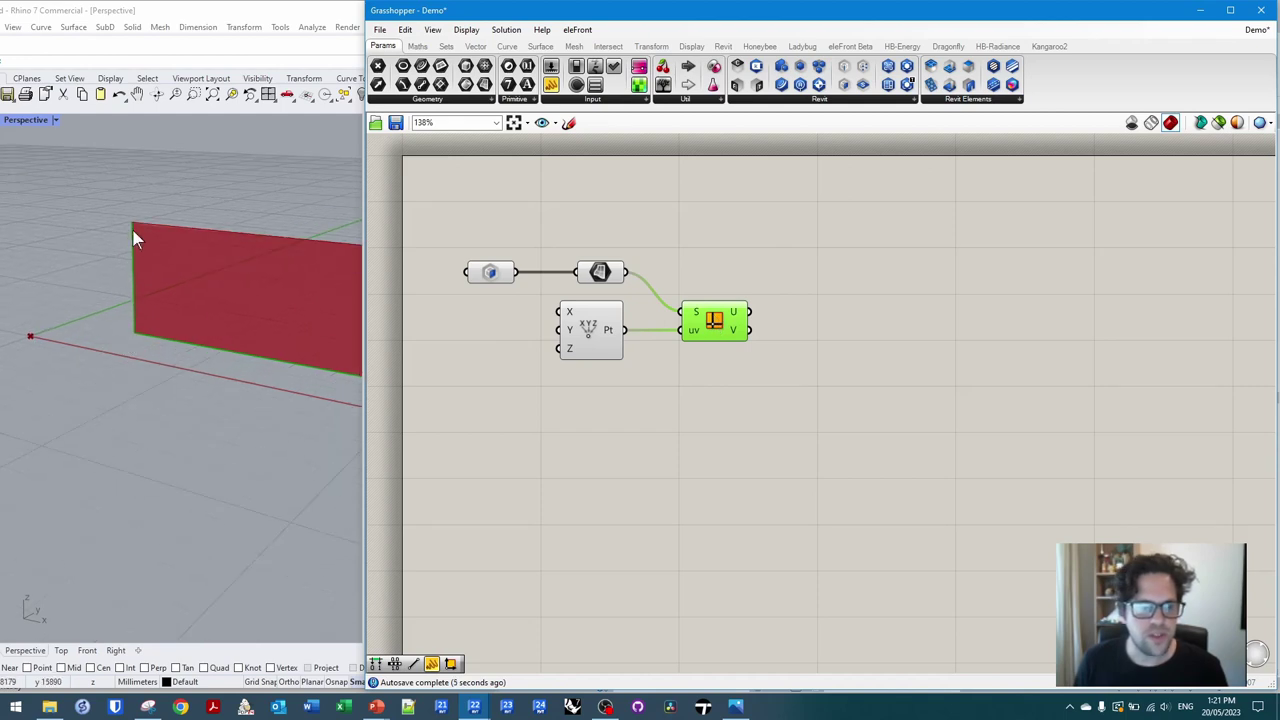
right_click_drag(229, 370, 146, 368, "shift")
scroll(73, 332, "down", 5)
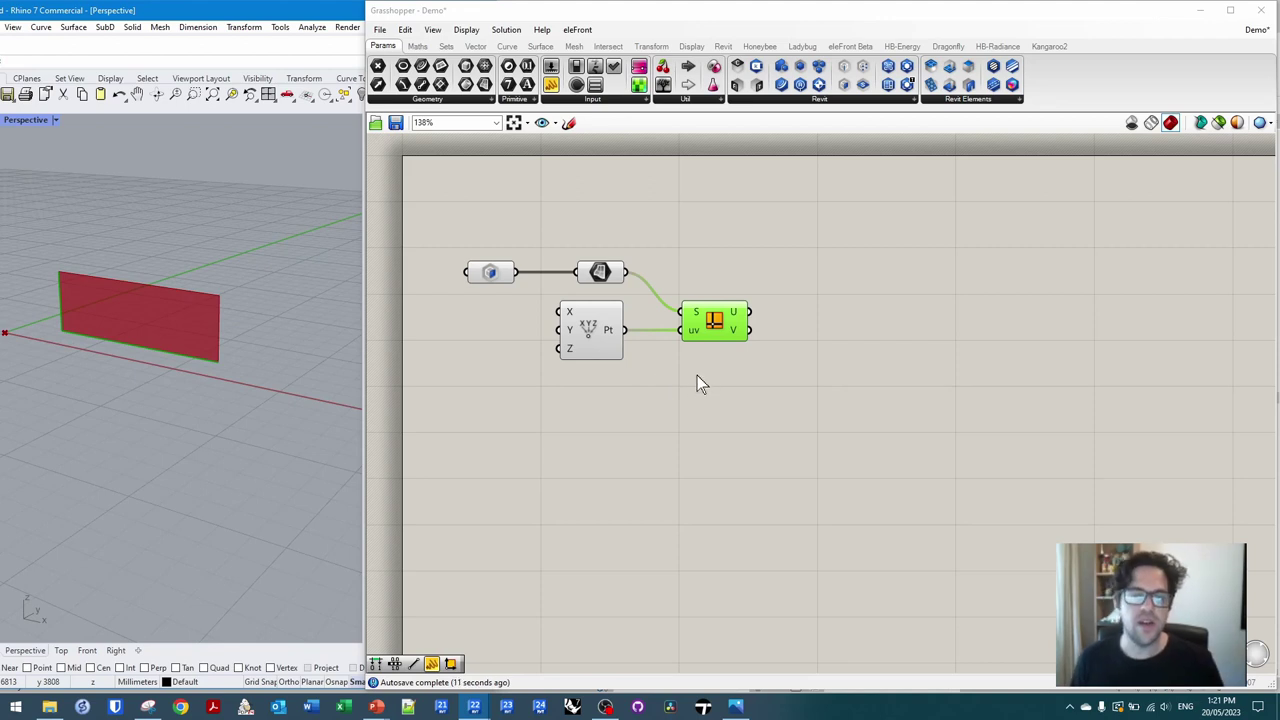
left_click(725, 376)
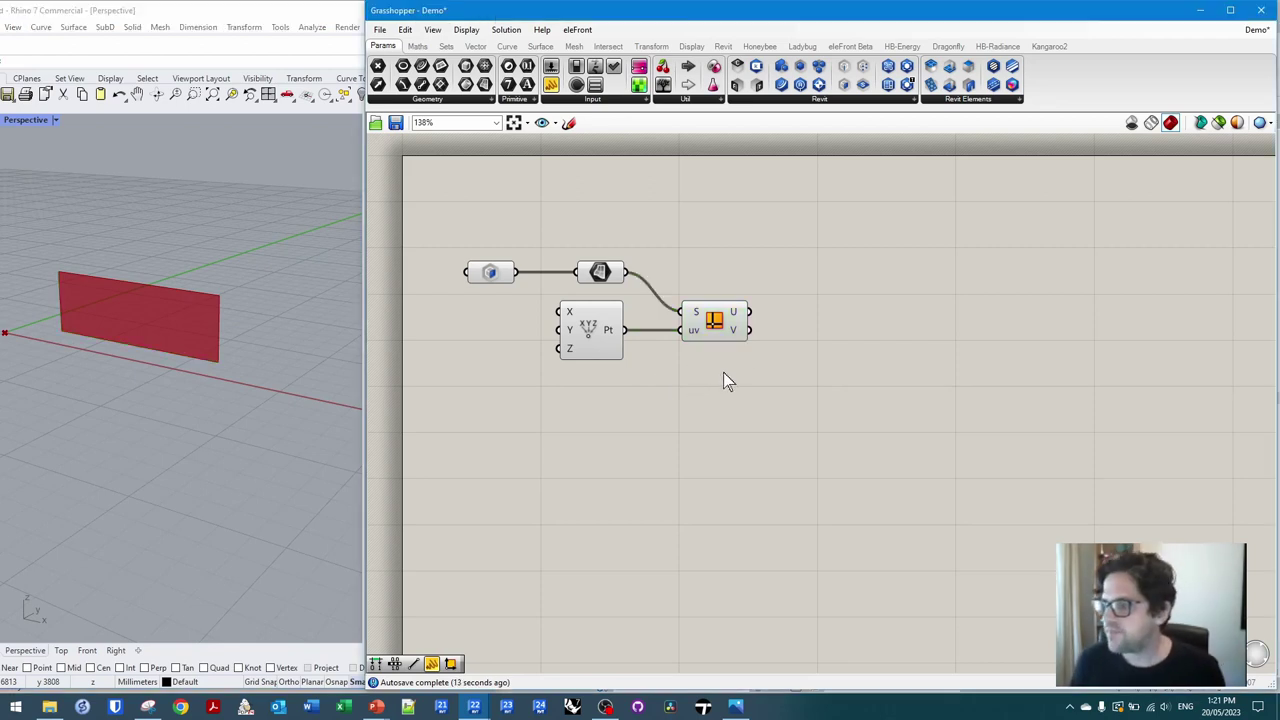
- Add a Divide Curve component and connect the Iso Curve's U output to its C input
right_click_drag(725, 376, 606, 284)
double_click(813, 372)
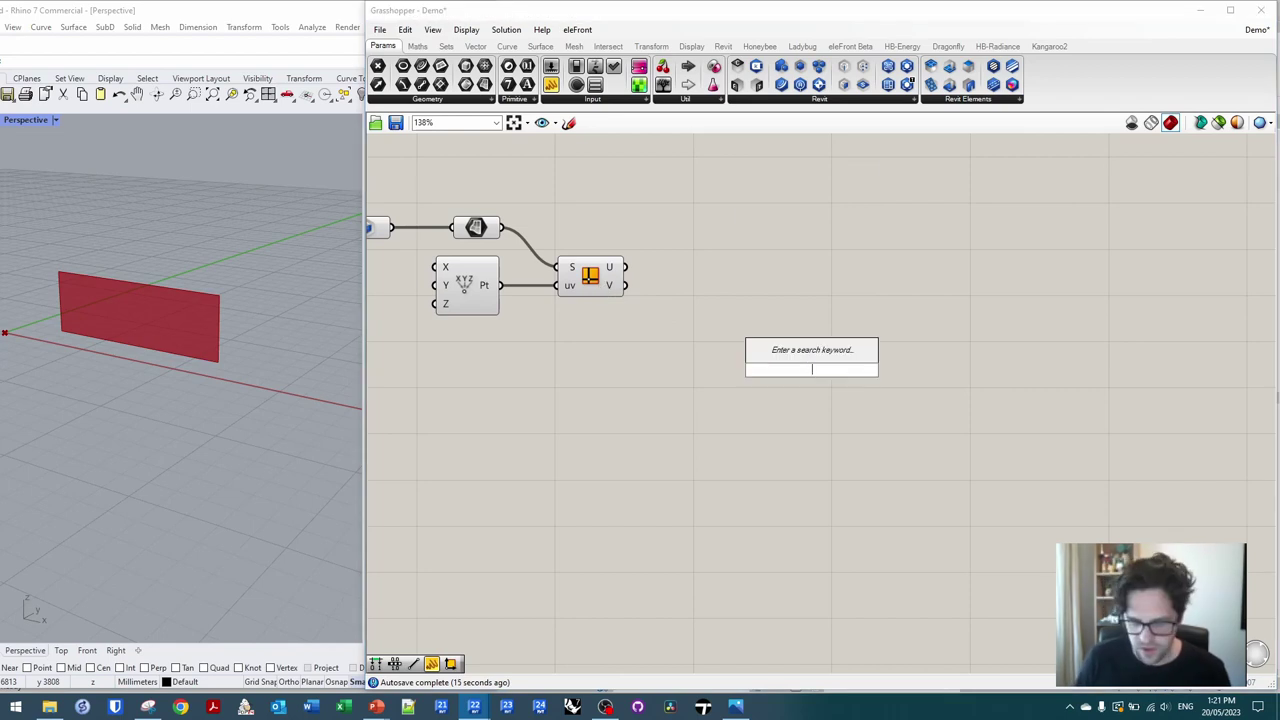
type("divide")
left_click(806, 338)
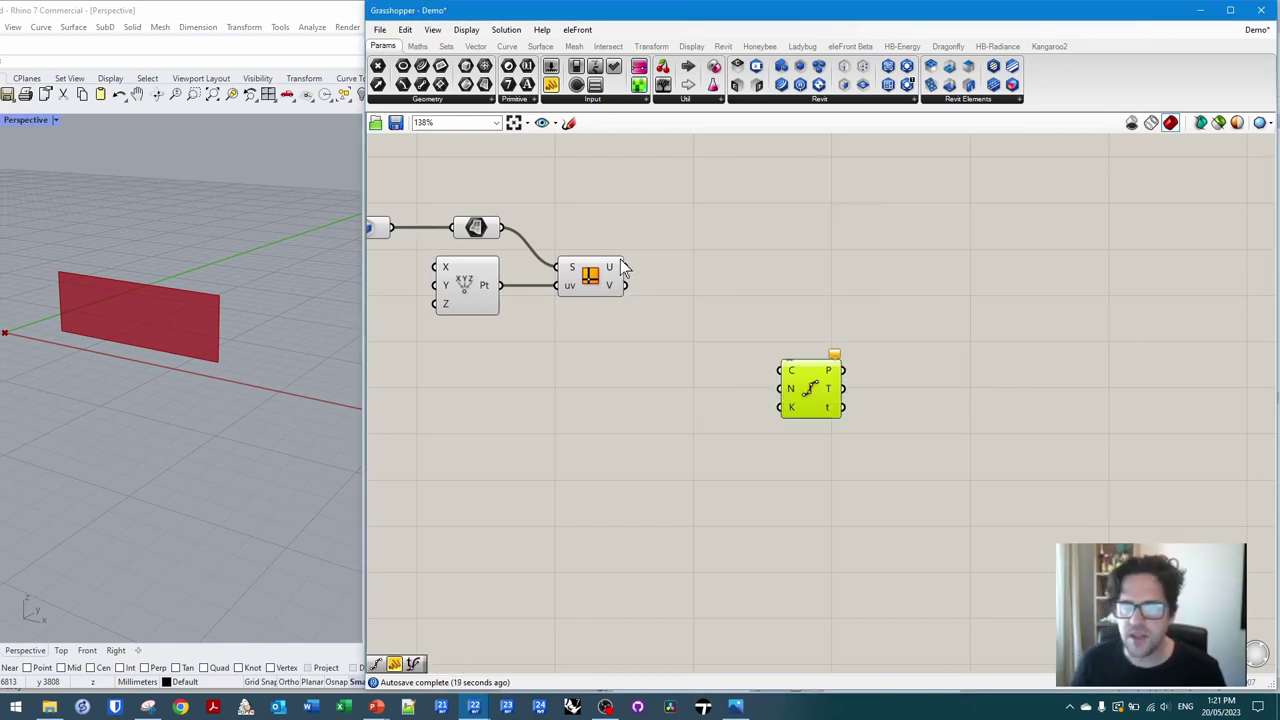
left_click_drag(625, 267, 781, 370)
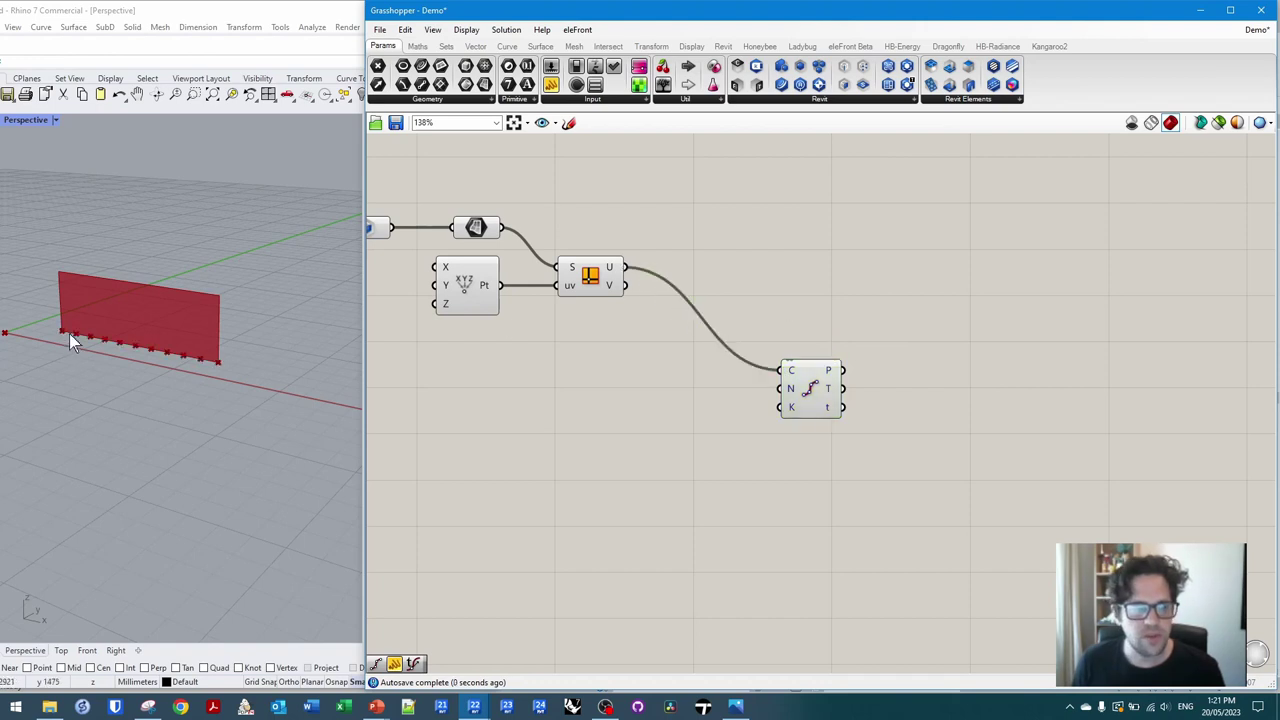
- Create a number slider ranging from 5 to 30 with value 15 and connect it to Divide Curve's N input
double_click(713, 405)
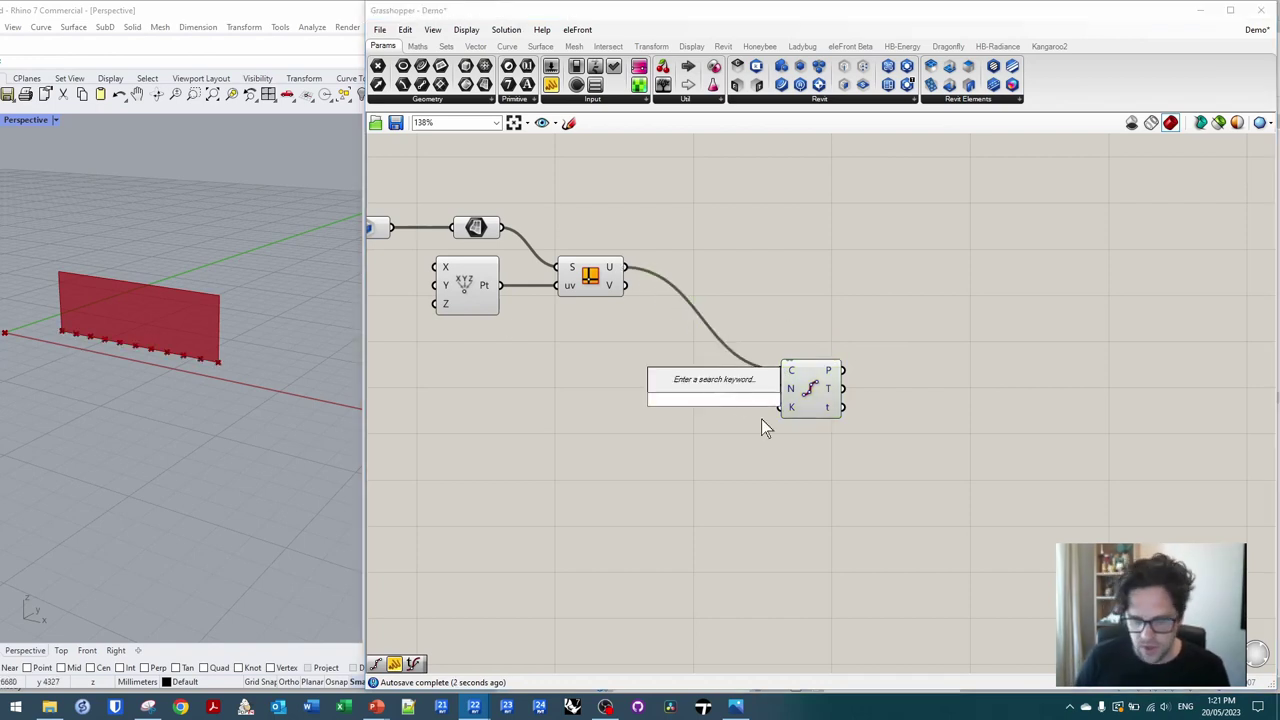
type("5")
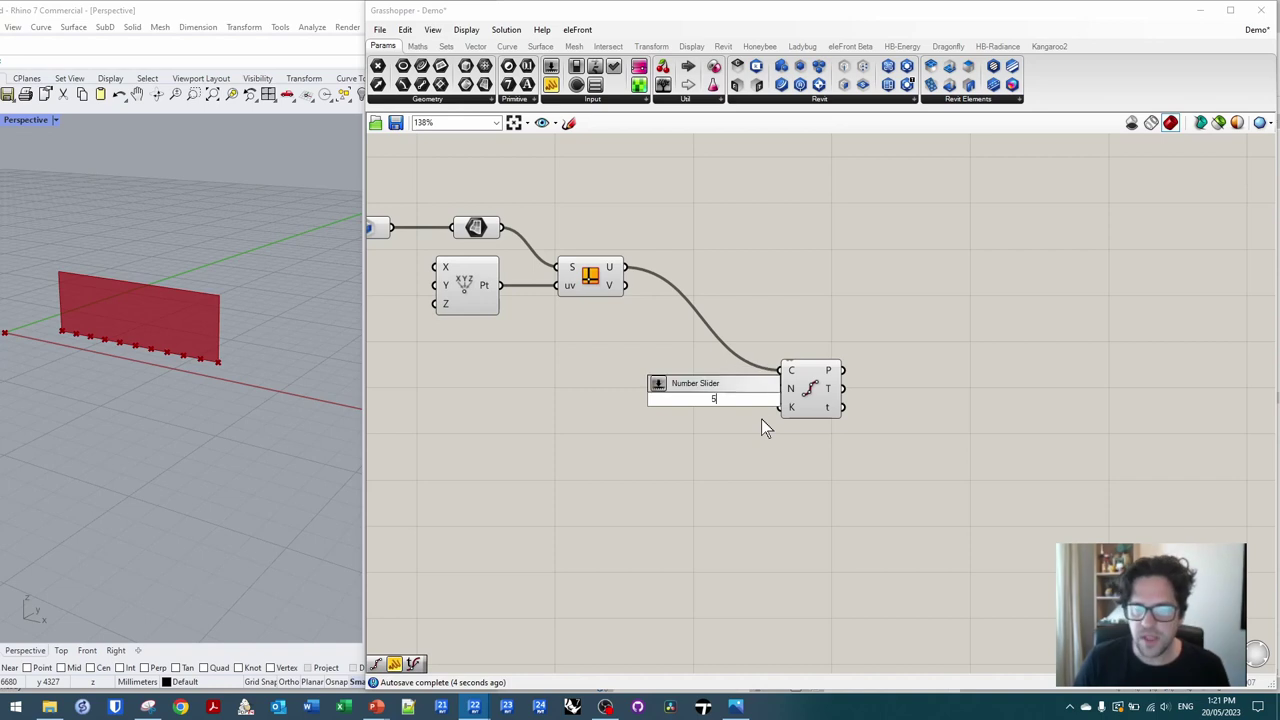
type("<15<30")
key("Return")
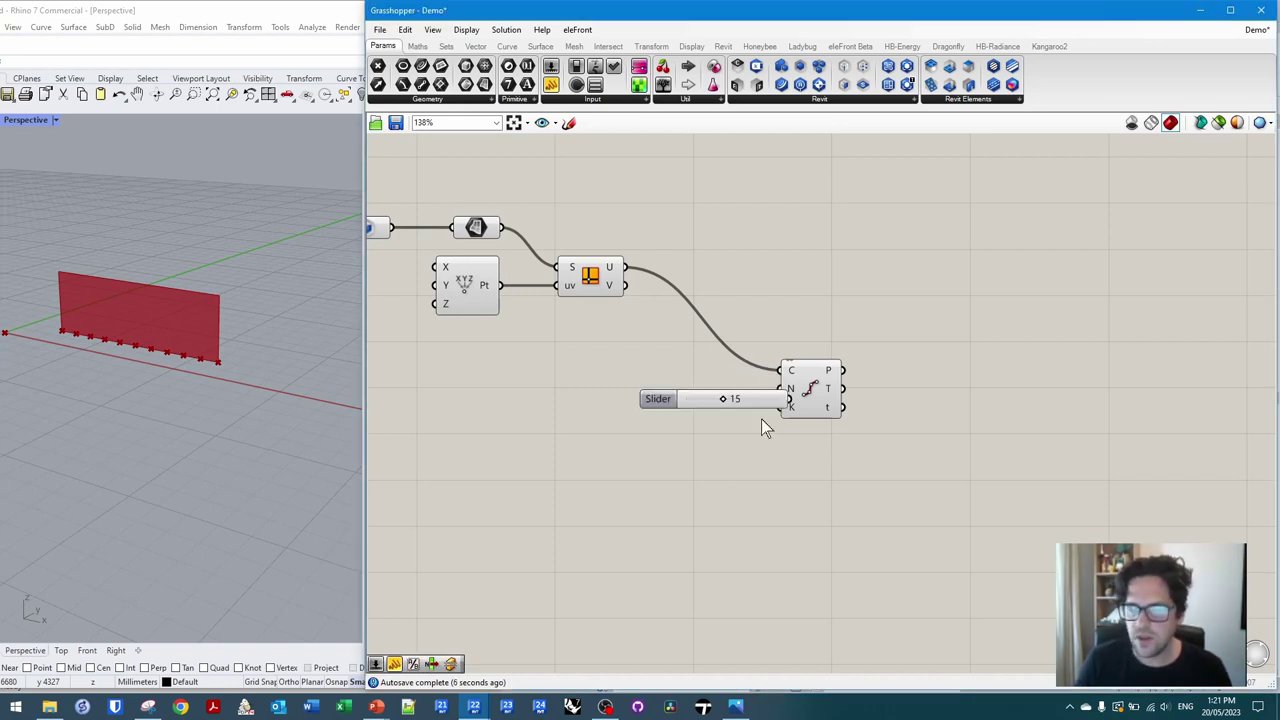
left_click_drag(745, 396, 781, 388)
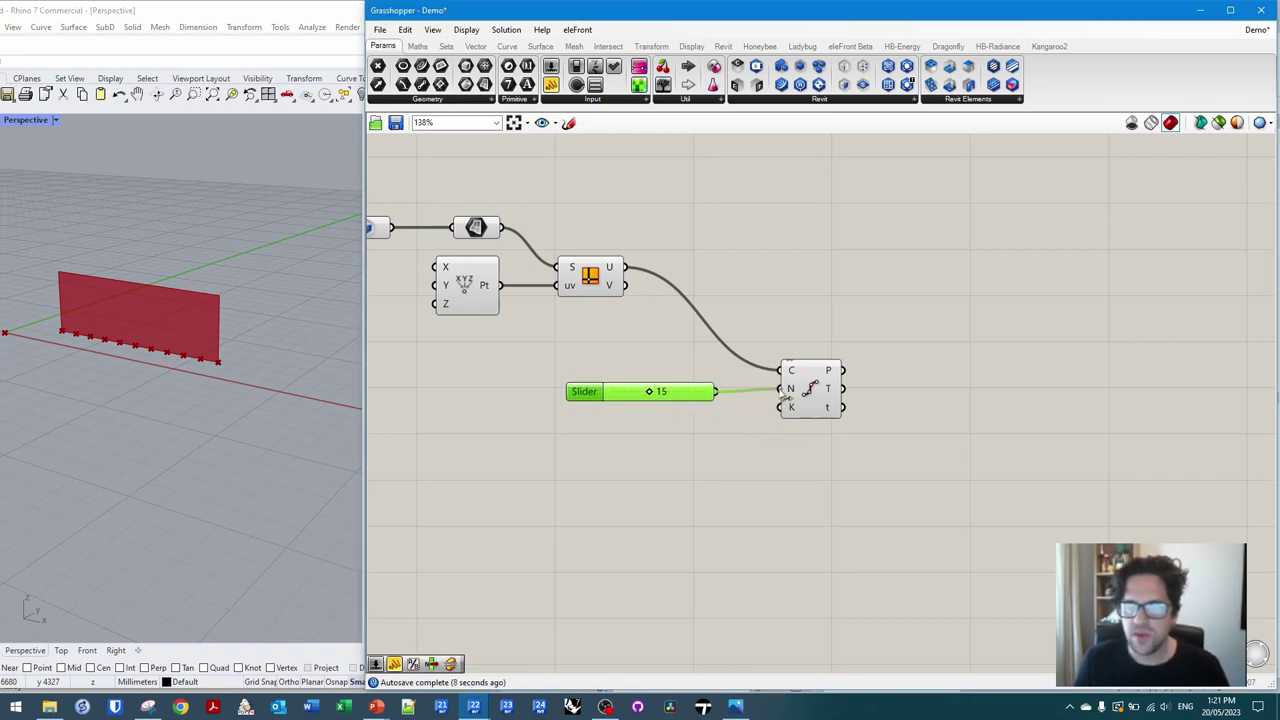
- Set the Count slider to 18 while viewing the division points along the wall's base in Rhino
mouse_move(623, 385)
left_mouse_down()
mouse_move(612, 382)
mouse_move(655, 389)
mouse_move(614, 389)
mouse_move(632, 389)
left_mouse_up()
scroll(19, 265, "up", 2)
right_click_drag(19, 265, 170, 350)
left_click_drag(633, 389, 650, 389)
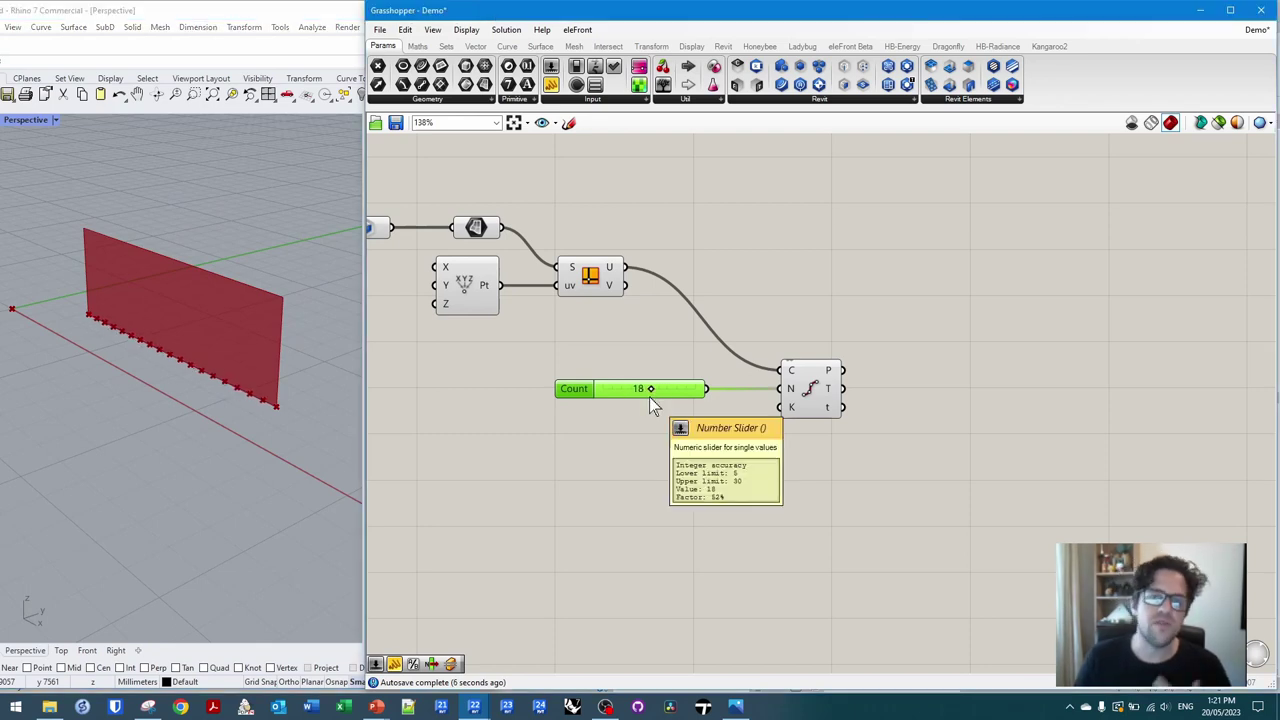
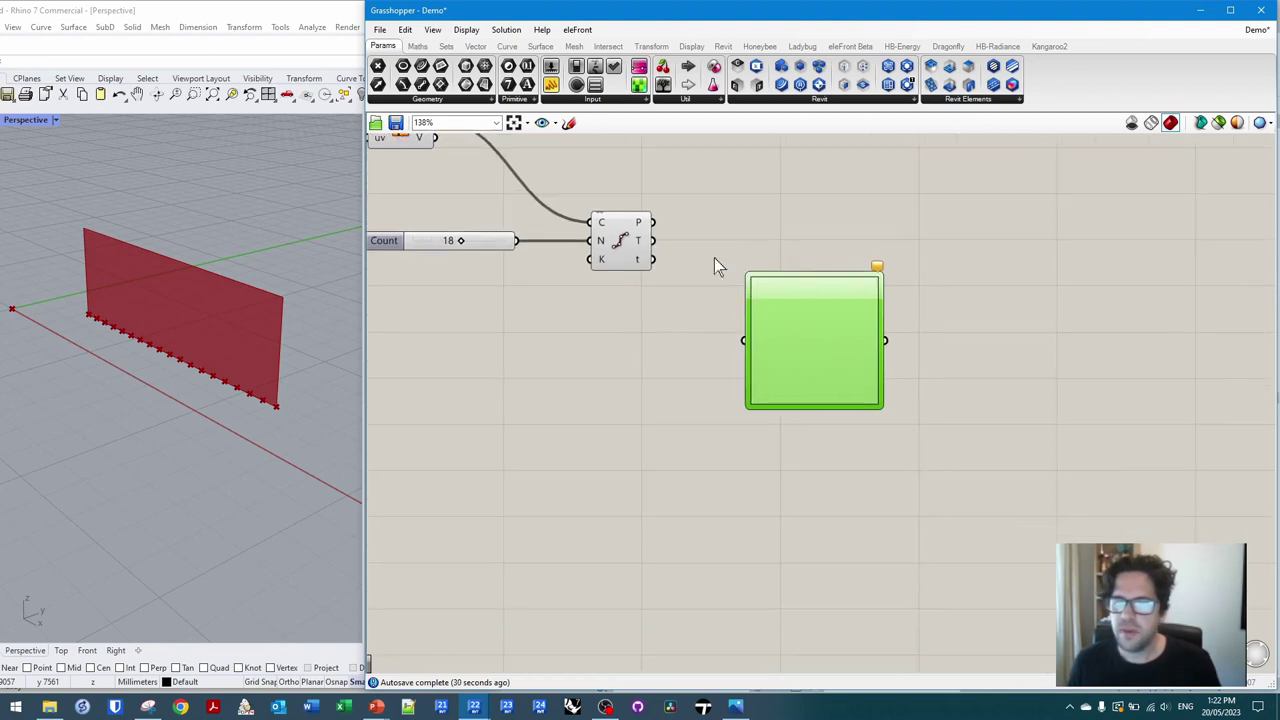
- Move the Graph Mapper farther from Divide Curve to leave room for another component between them
left_click_drag(791, 327, 830, 331)
left_click(729, 283)
right_click_drag(736, 303, 721, 301)
left_click_drag(827, 349, 919, 346)
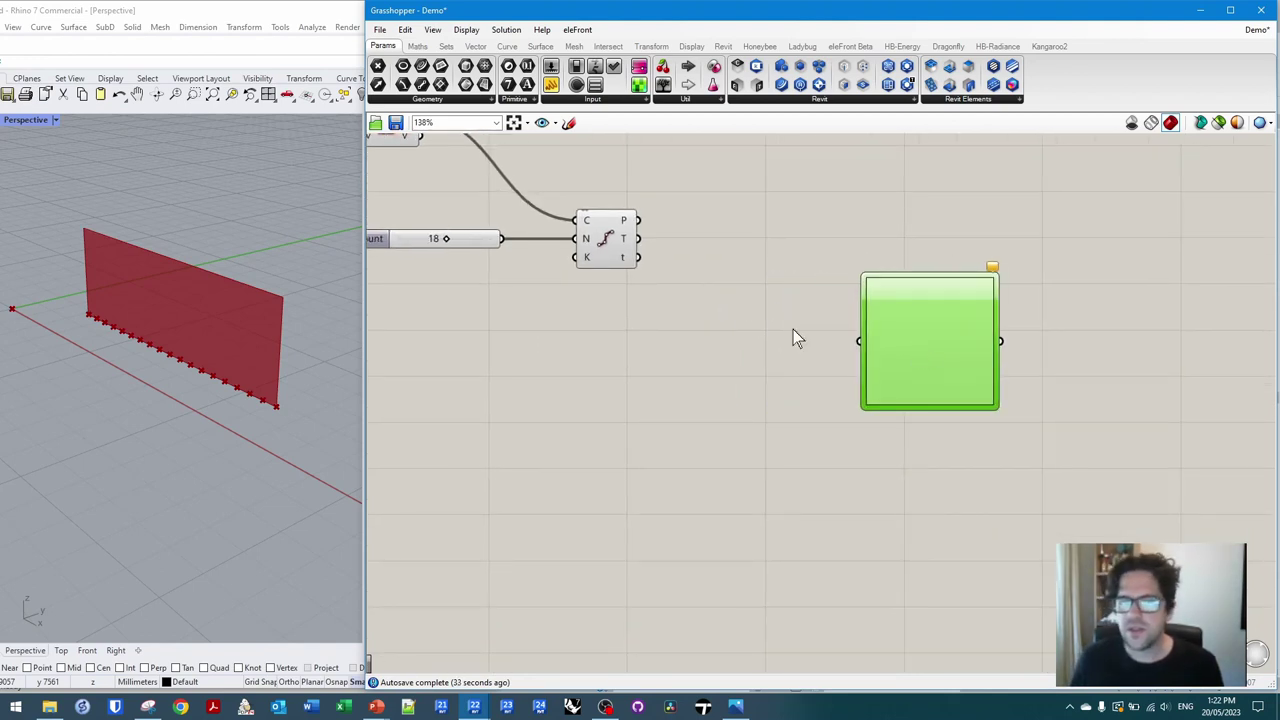
double_click(728, 352)
type("doma")
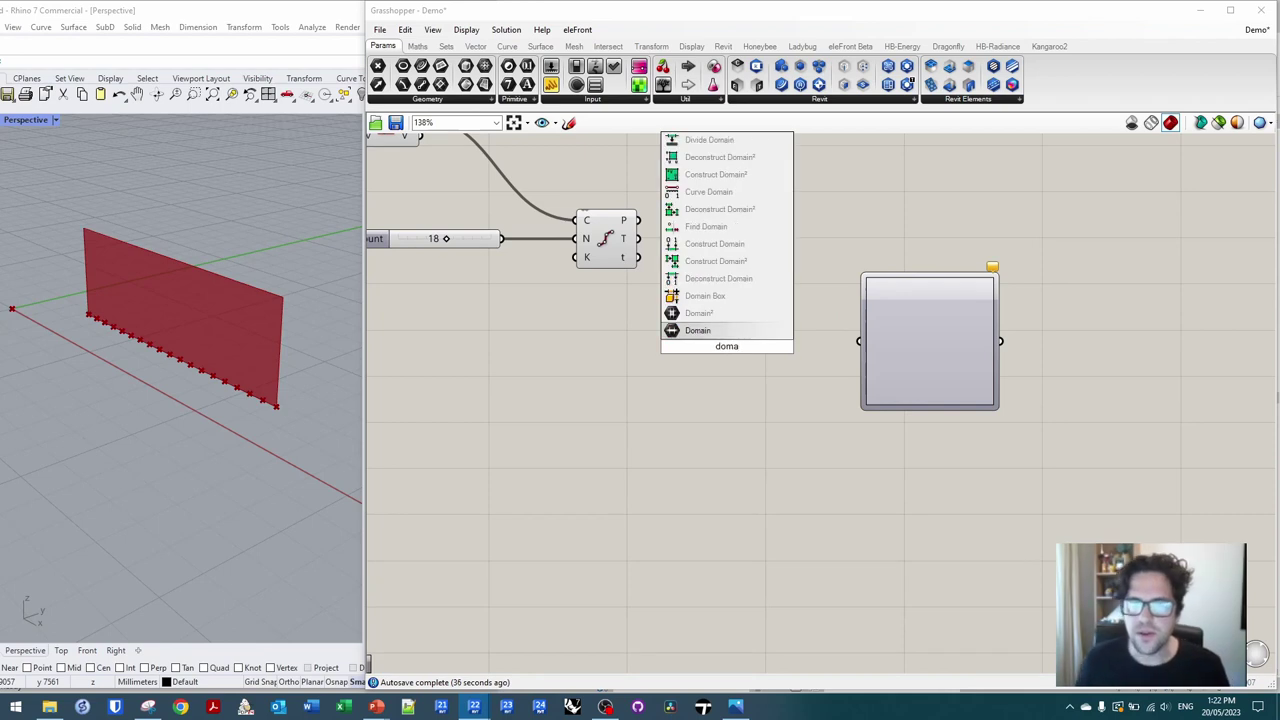
left_click(737, 244)
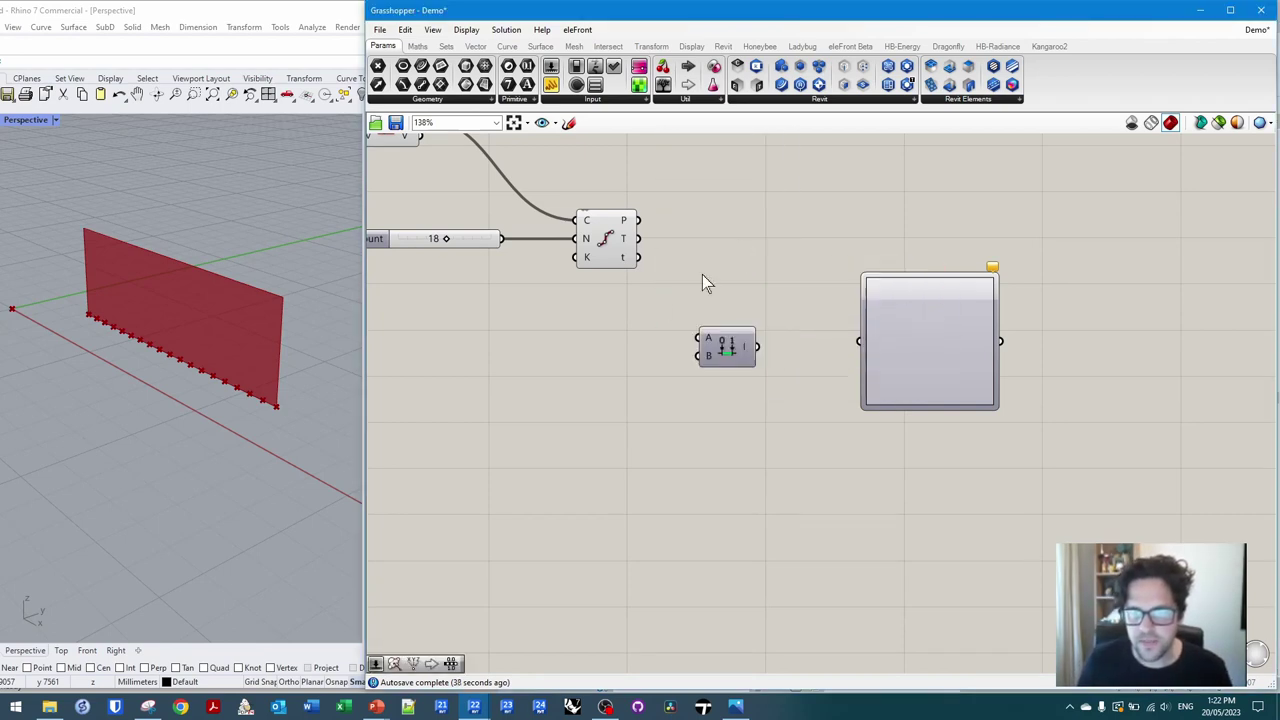
left_click_drag(507, 244, 634, 326)
left_click(721, 352)
key("Delete")
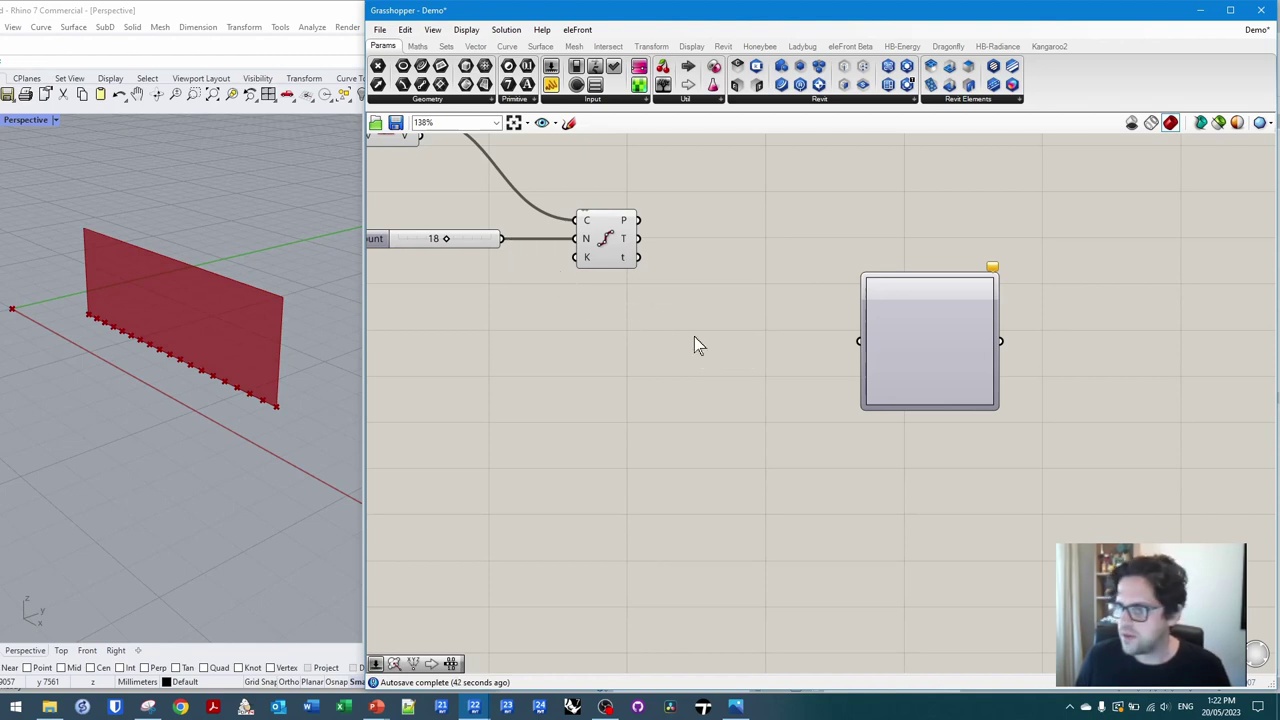
- Add a Range component below Divide Curve and connect the Count slider to its N input
double_click(694, 336)
type("range")
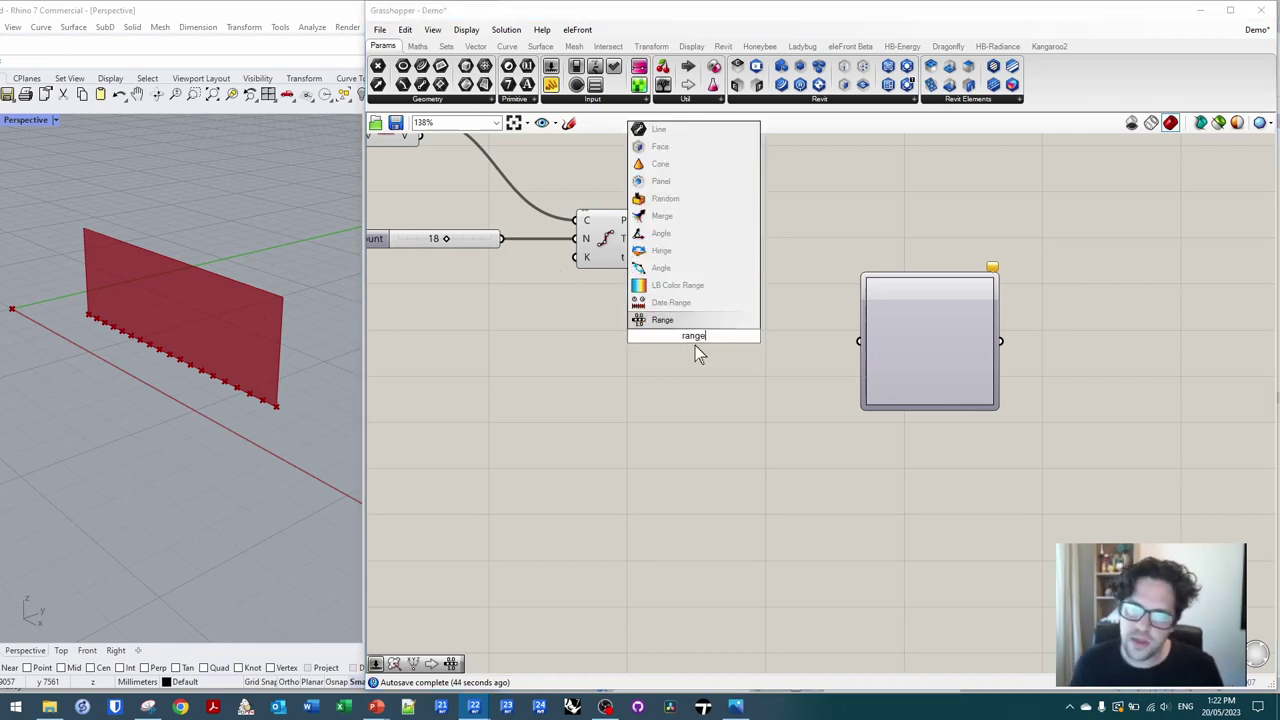
key("Return")
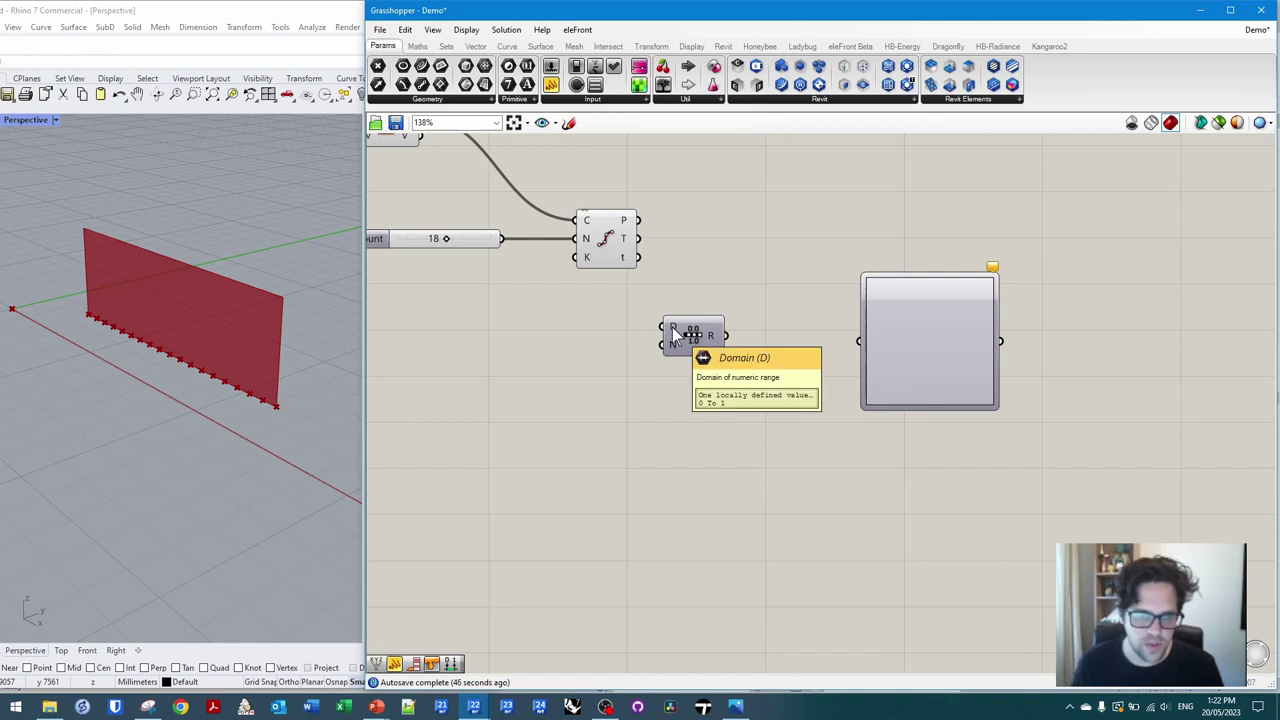
left_click_drag(663, 344, 503, 239)
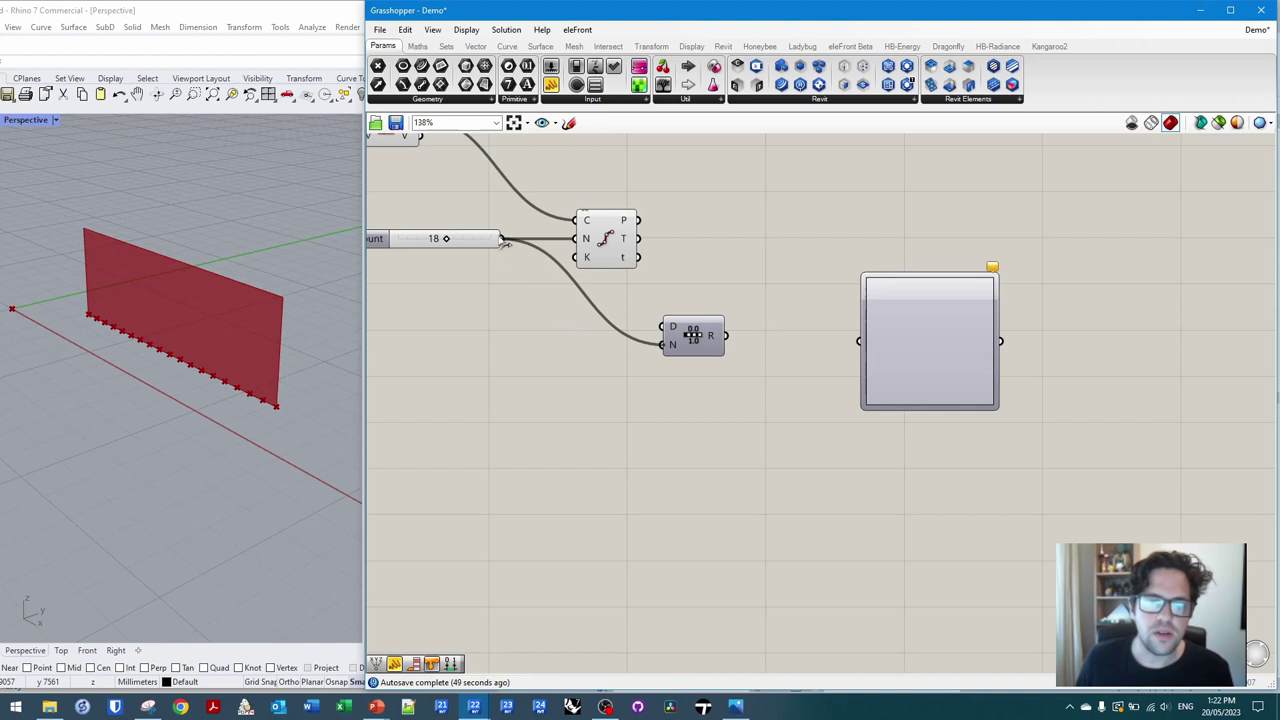
left_click_drag(661, 327, 667, 378)
left_click_drag(720, 338, 662, 376)
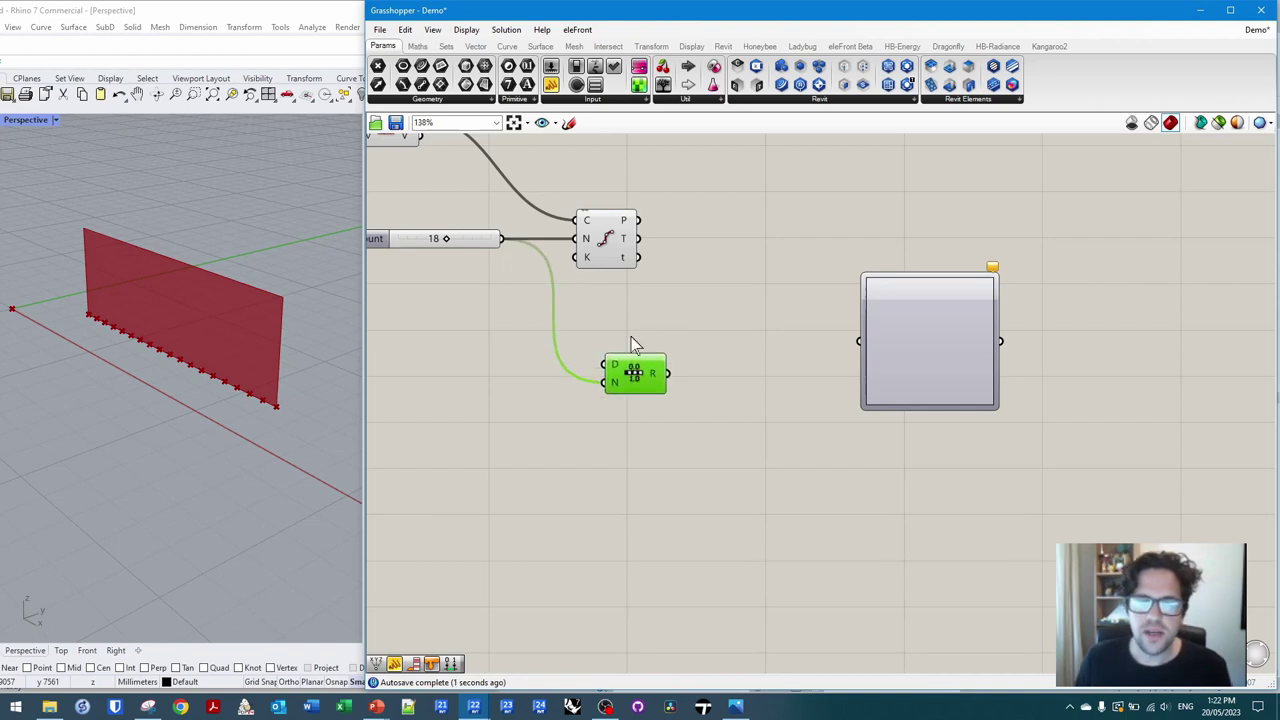
mouse_move(661, 375)
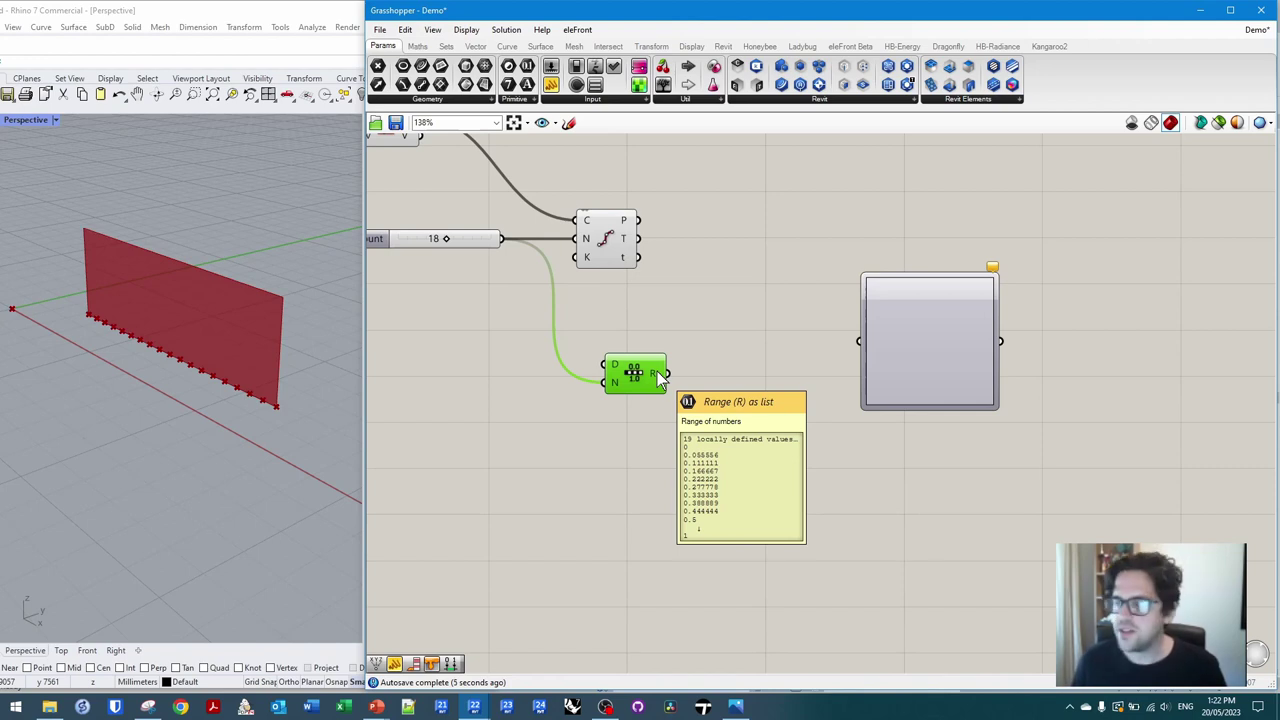
- Connect Range's R output to the Graph Mapper and set its graph type to Sine
right_click_drag(712, 388, 672, 338)
left_click_drag(640, 330, 728, 267)
right_click(752, 260)
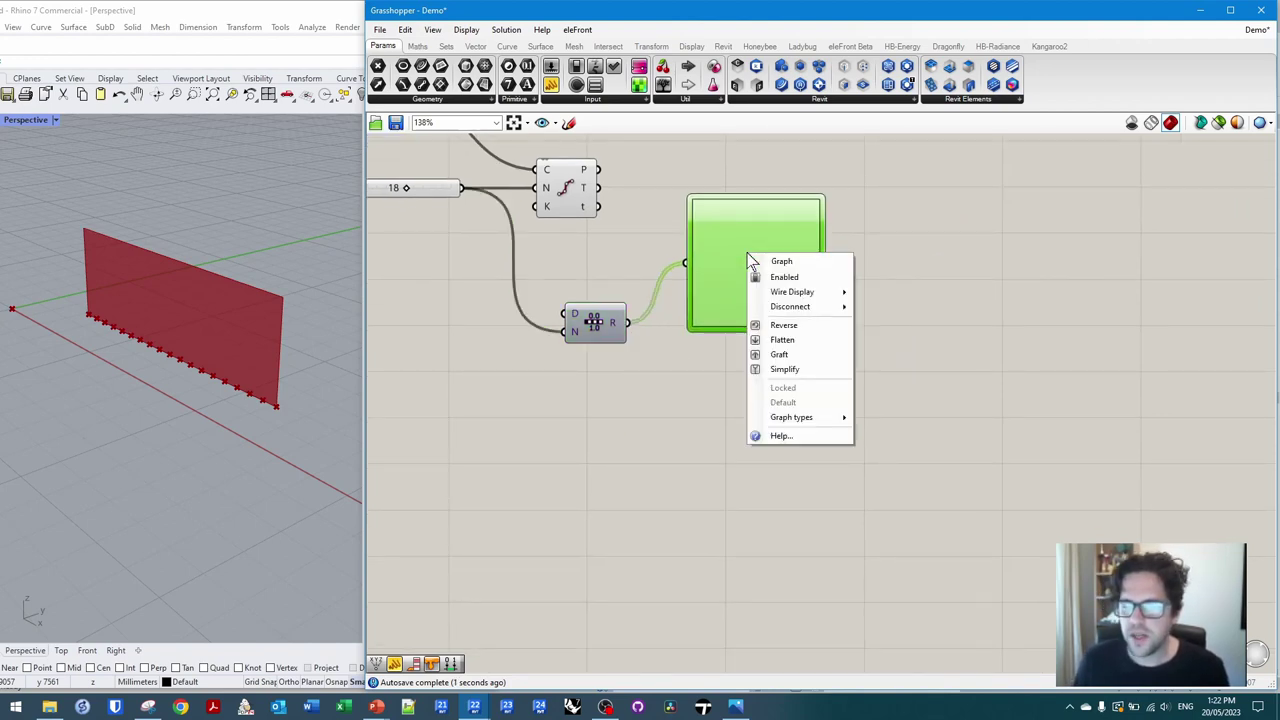
mouse_move(840, 417)
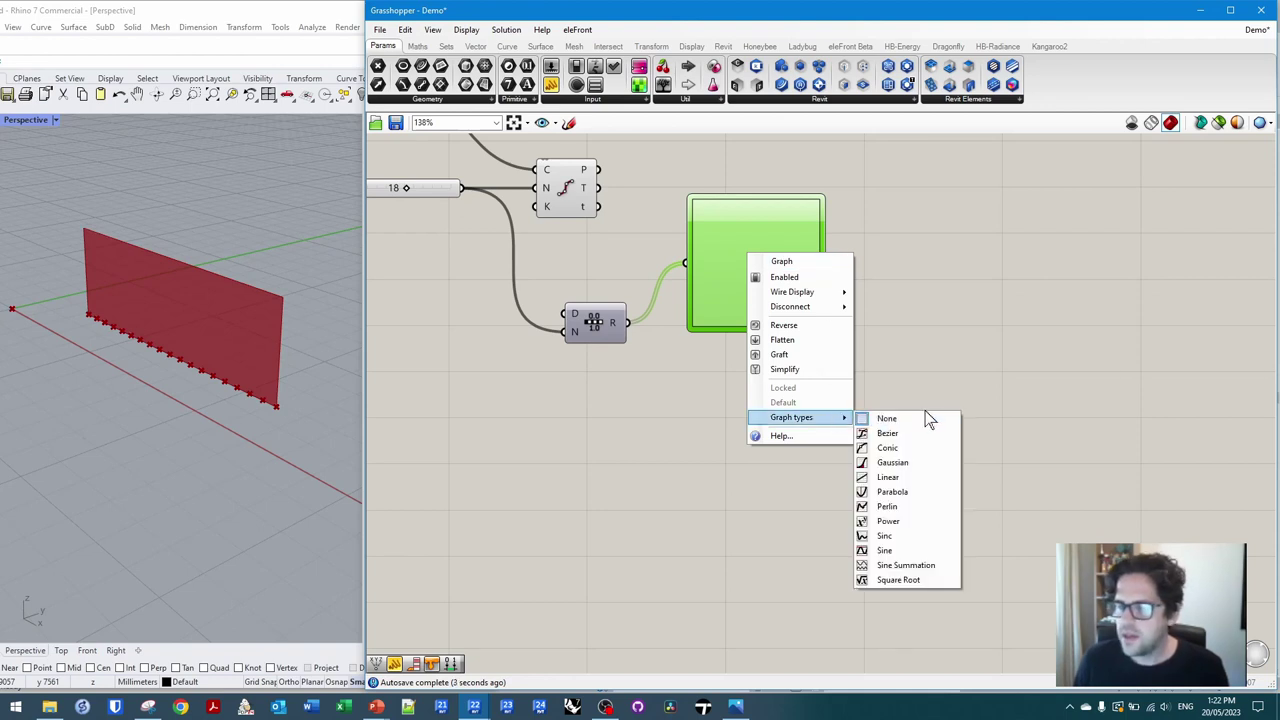
left_click(898, 552)
- Reshape the Graph Mapper's sine wave with its two handles to show about one and a half waves, and inspect the mapped values
left_click_drag(822, 210, 740, 216)
left_click_drag(694, 324, 695, 292)
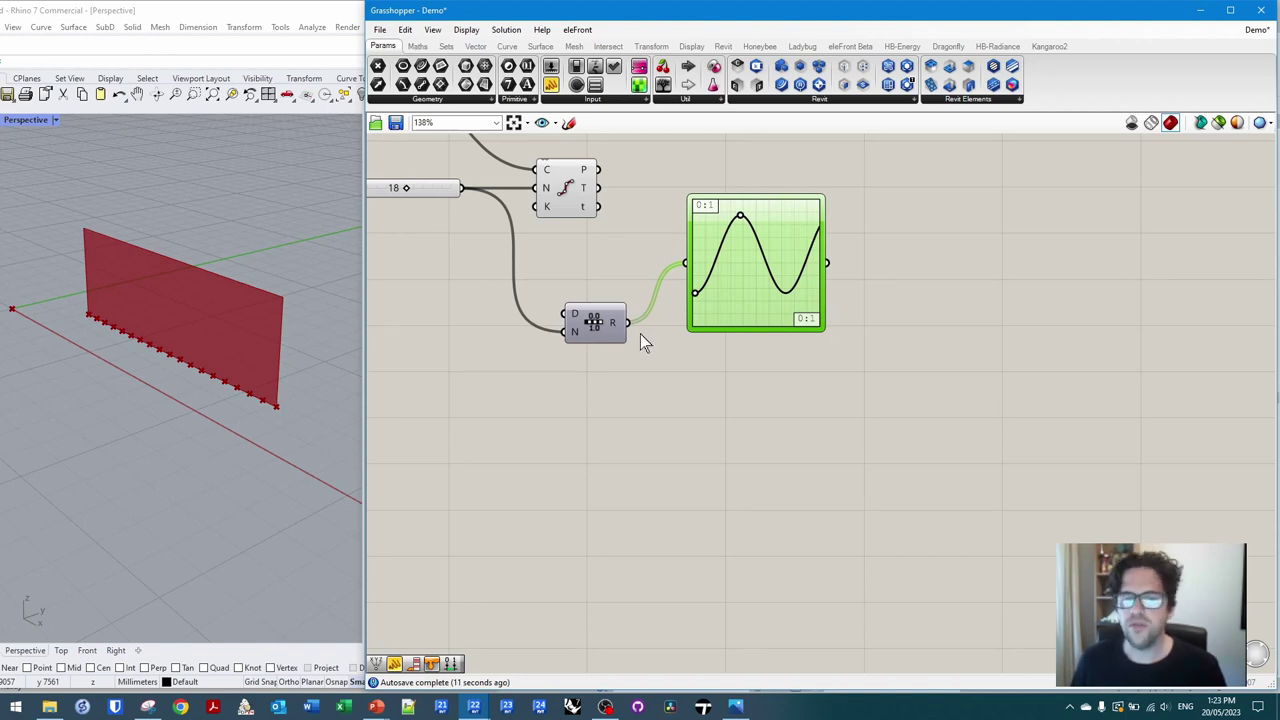
mouse_move(614, 325)
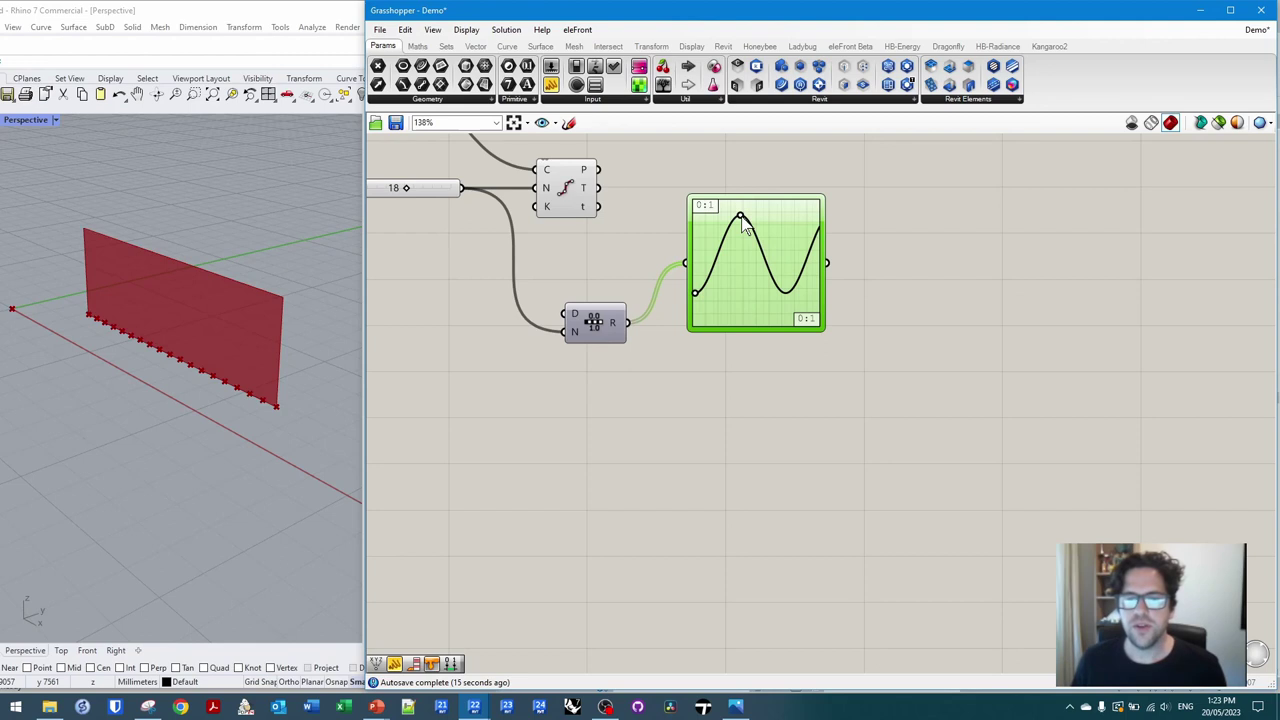
mouse_move(746, 216)
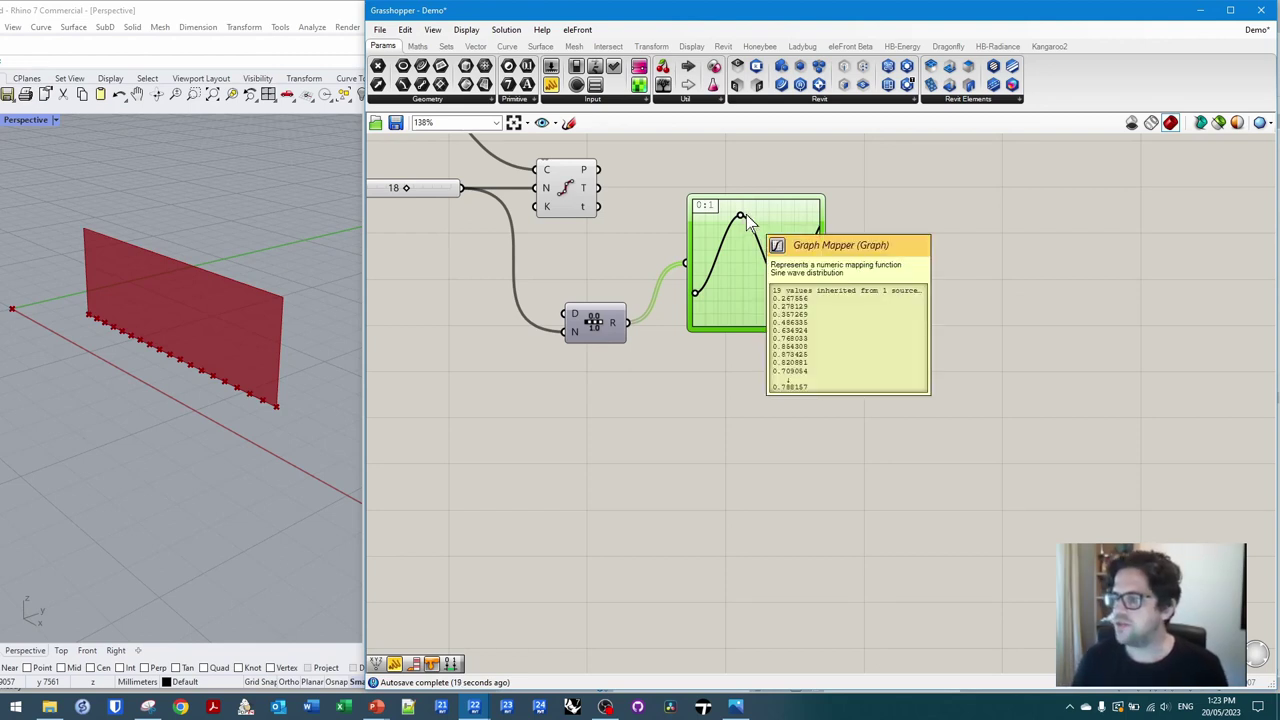
left_click(880, 214)
- Add a Unit Z component beyond the Graph Mapper and connect the mapper's output to its F input
right_click_drag(880, 214, 750, 275)
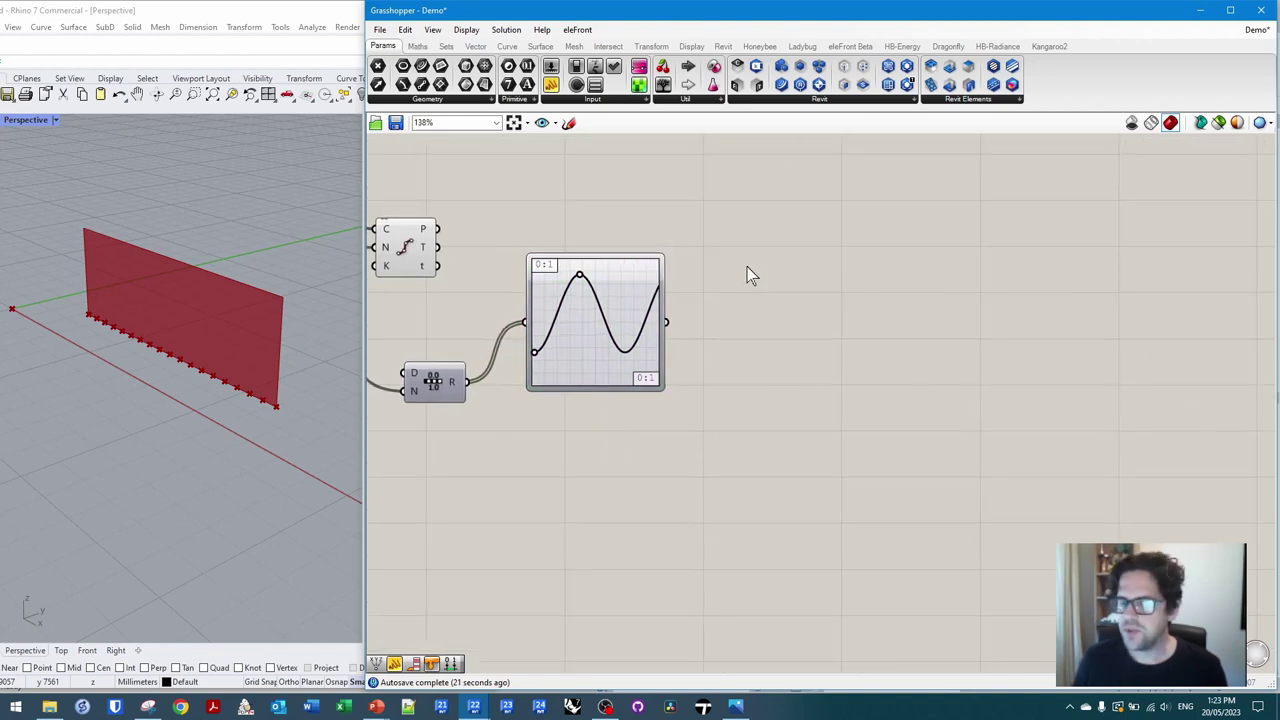
double_click(747, 267)
type("z")
left_click(739, 252)
left_click_drag(666, 322, 745, 270)
- Add a Multiplication component and connect Unit Z's V output to its B input
double_click(833, 247)
type("*")
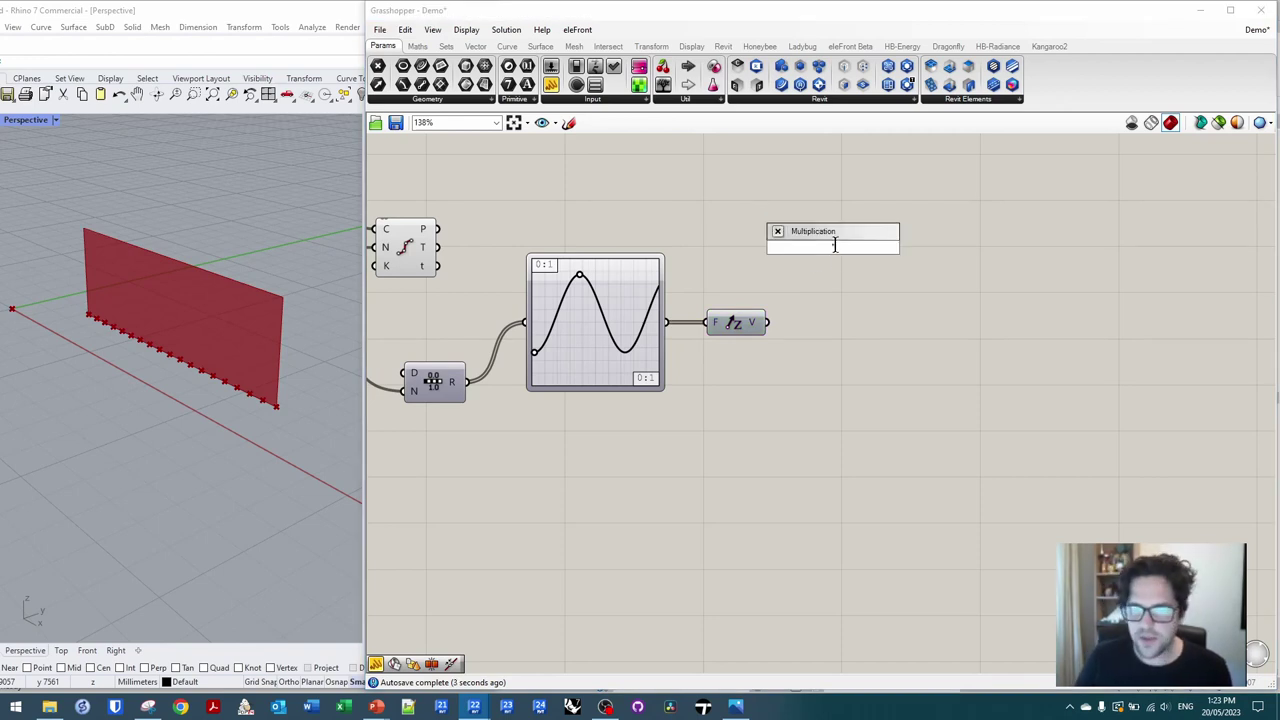
key("Return")
left_click_drag(768, 322, 852, 272)
- Add a panel with the value 5, connect it to Multiplication's A input, and place it just above Unit Z
left_click(778, 240)
double_click(758, 222)
type("5")
key("Return")
left_click_drag(777, 220, 831, 264)
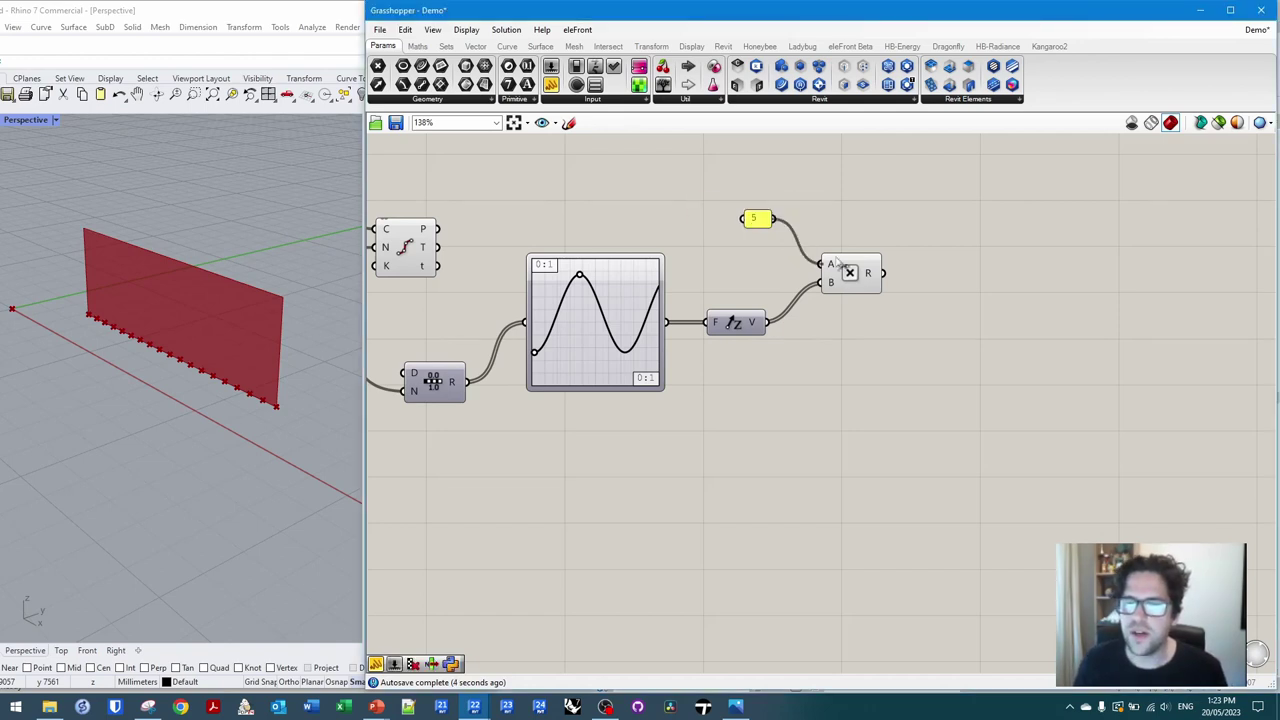
left_click_drag(745, 220, 738, 271)
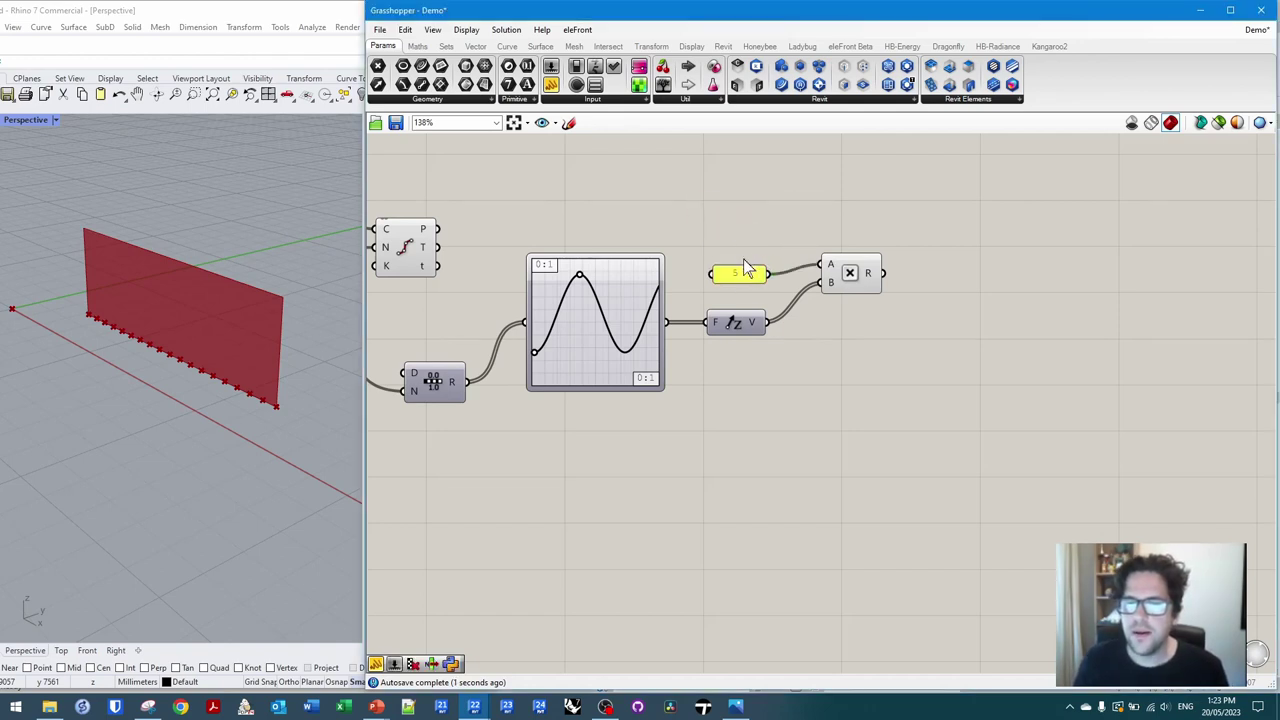
- Add a Move component with Divide Curve's points as its geometry and Multiplication's result as its translation vector
double_click(765, 212)
type("m")
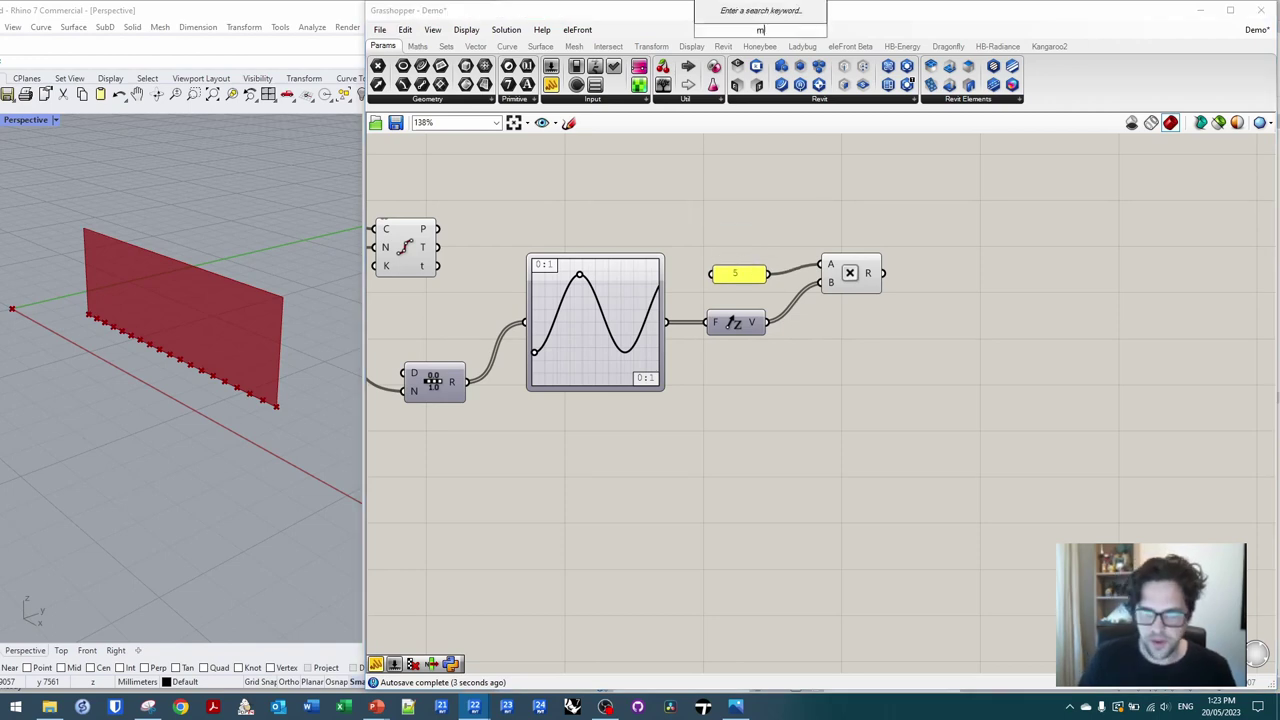
type("ove")
left_click(766, 201)
left_click_drag(767, 206, 963, 232)
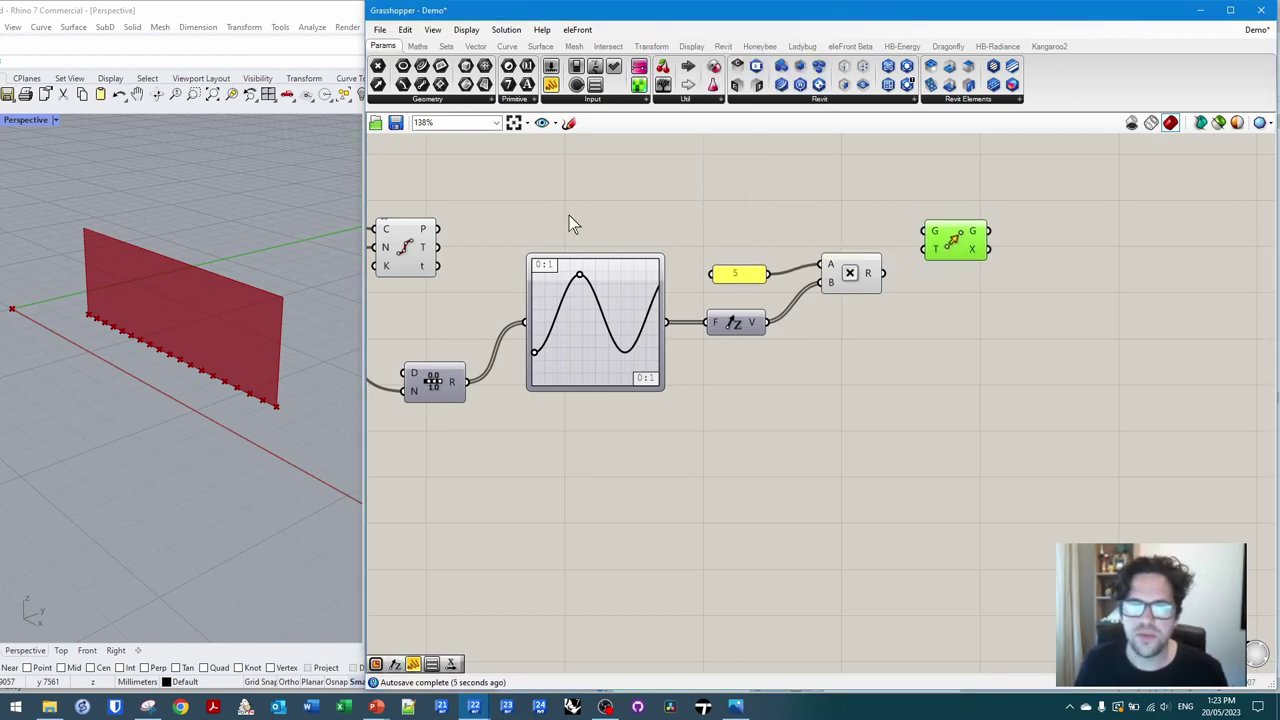
left_click_drag(439, 230, 884, 273)
left_click(982, 346)
- Try 500 and 5000 as the panel value that scales the points' vertical offset
double_click(755, 274)
type("0")
left_click(778, 377)
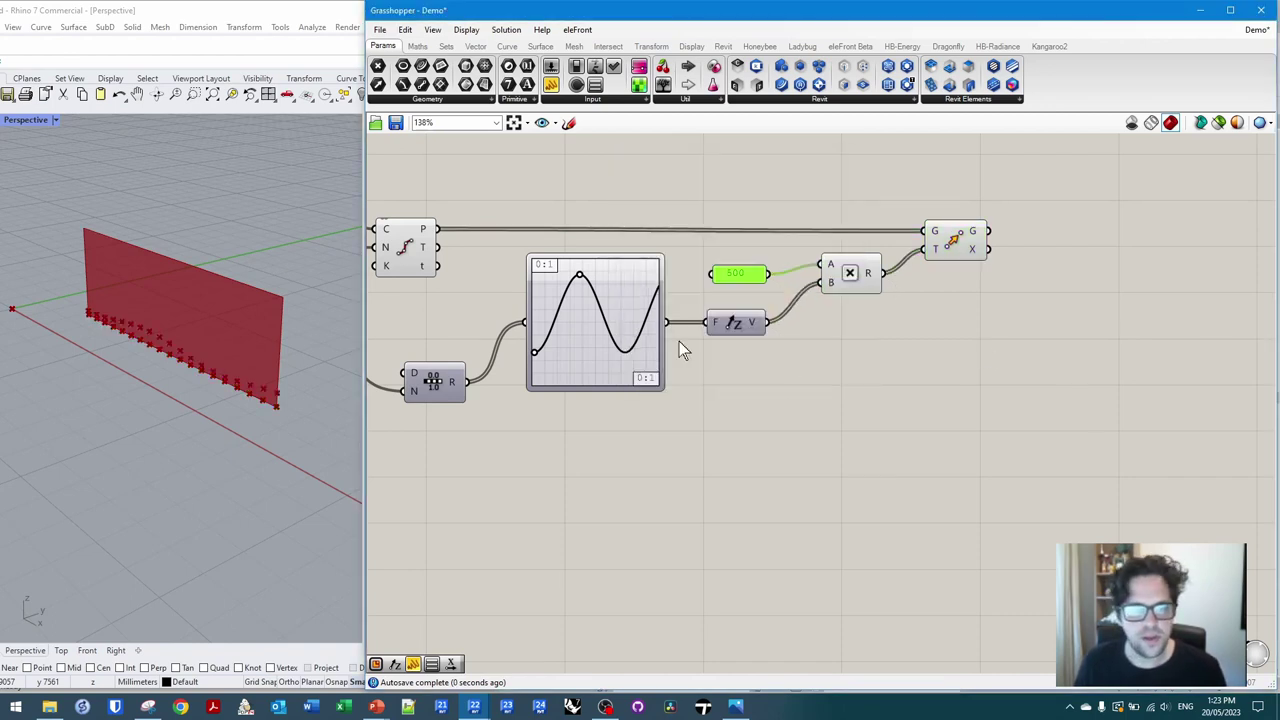
double_click(745, 276)
type("5000")
left_click(777, 377)
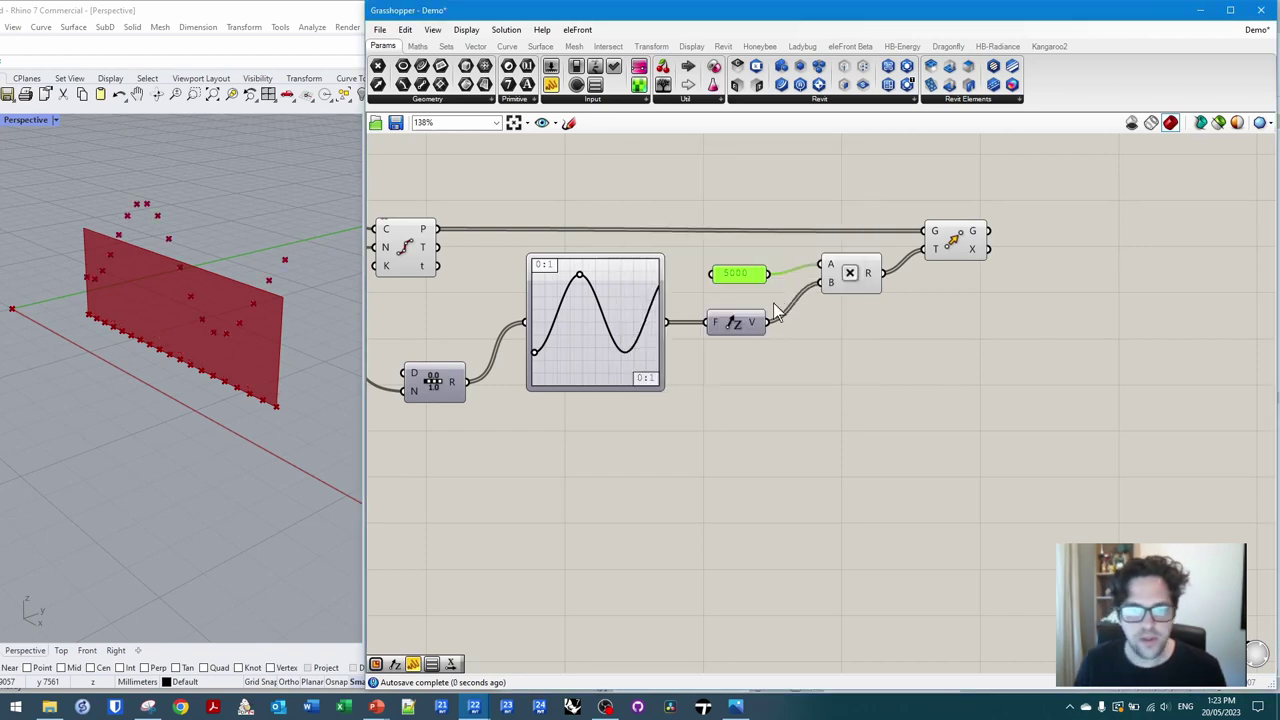
- Set the panel value feeding Multiplication to 3000
double_click(740, 274)
type("3000")
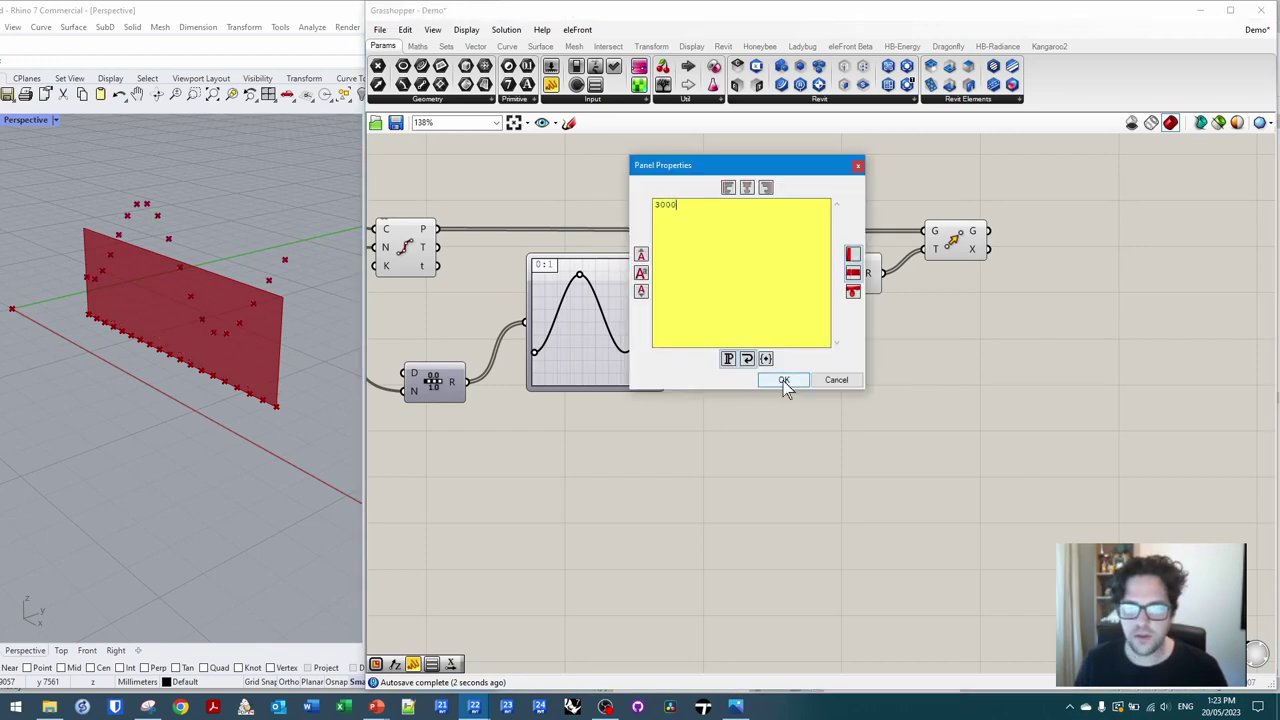
left_click(783, 381)
- Try the Conic graph type in the Graph Mapper and switch it back to Sine
right_click_drag(204, 367, 258, 318)
left_click_drag(581, 277, 578, 314)
right_click(586, 283)
mouse_move(663, 446)
left_click(722, 488)
right_click(598, 300)
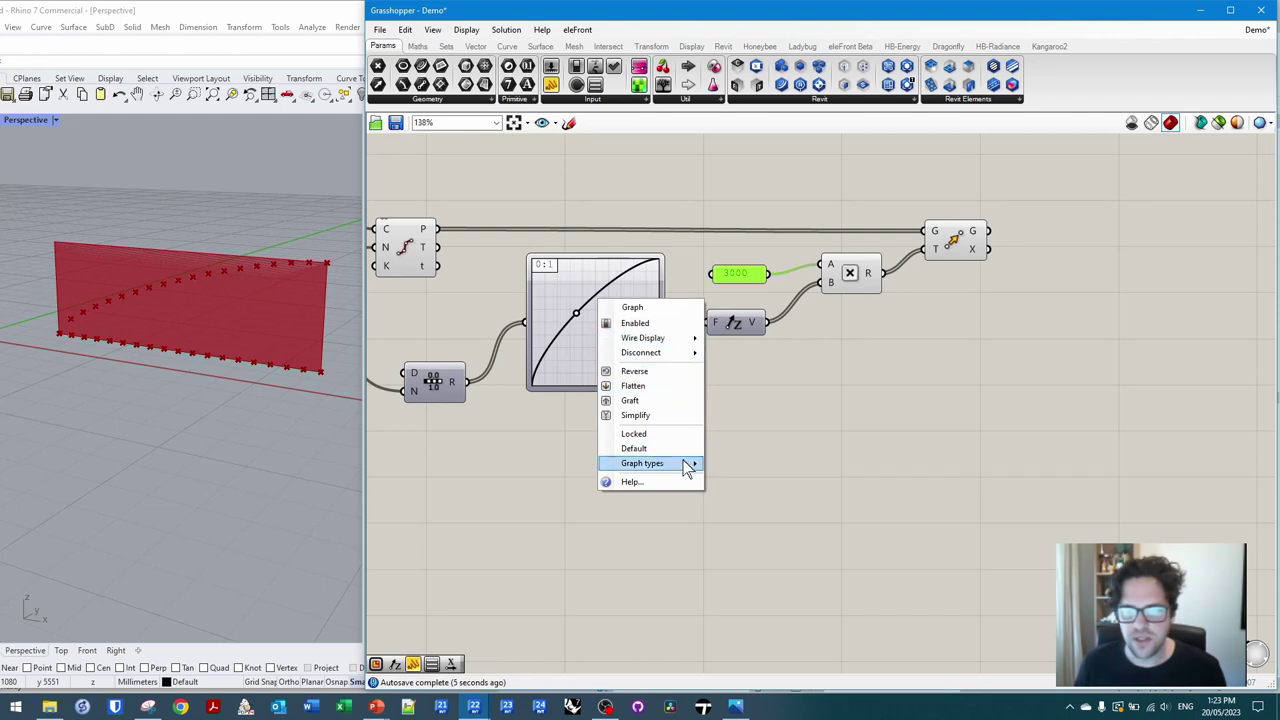
mouse_move(687, 466)
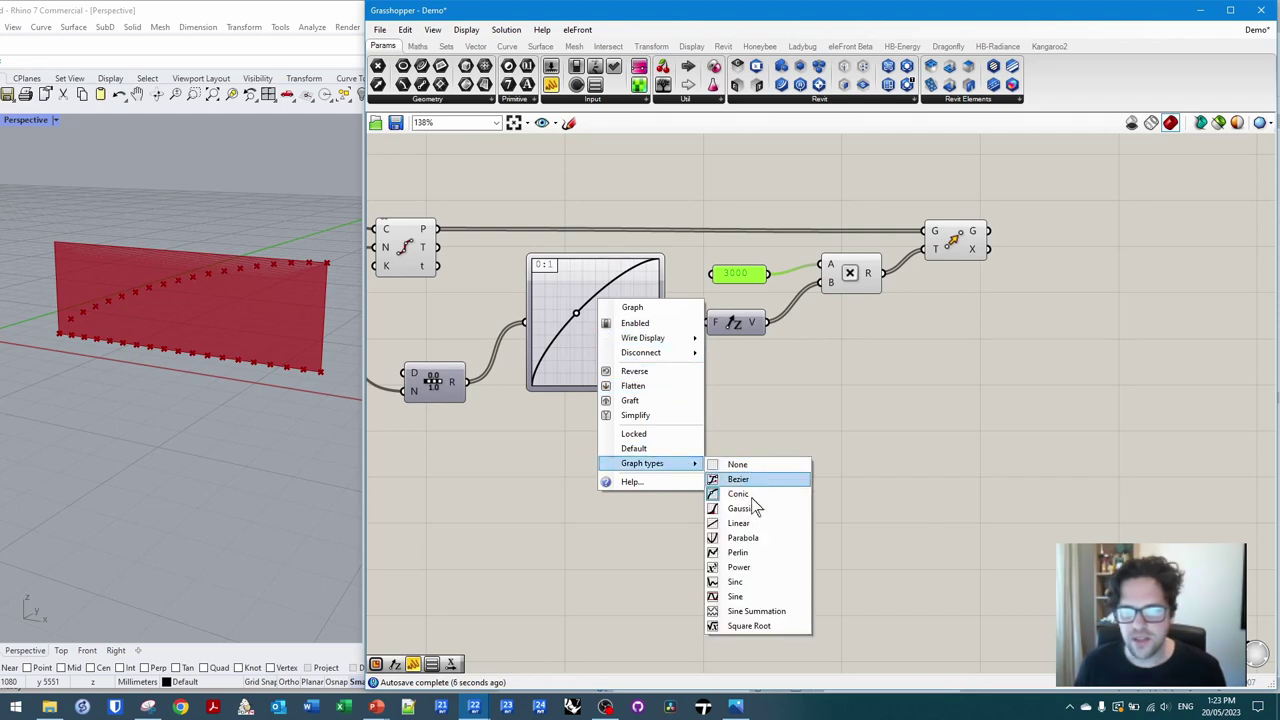
left_click(763, 597)
- Set the Count slider to 29
right_click_drag(370, 276, 557, 268)
left_click_drag(465, 241, 508, 241)
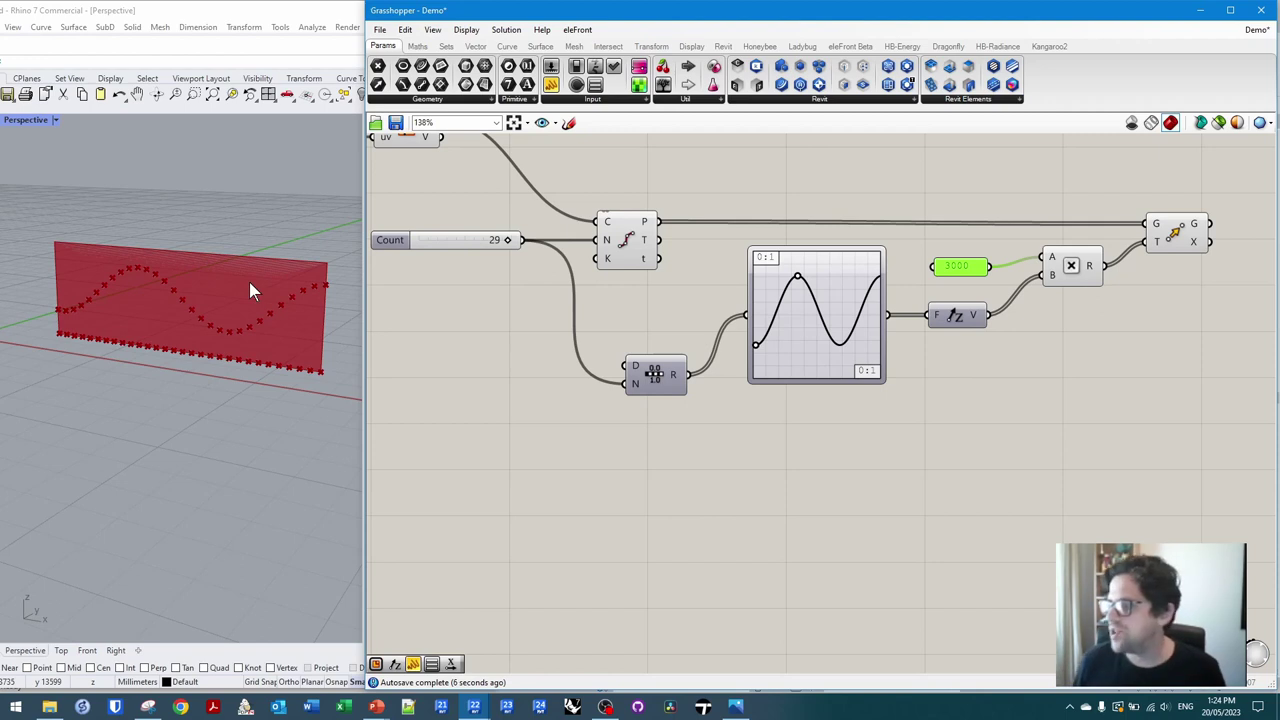
right_click_drag(975, 375, 930, 460)
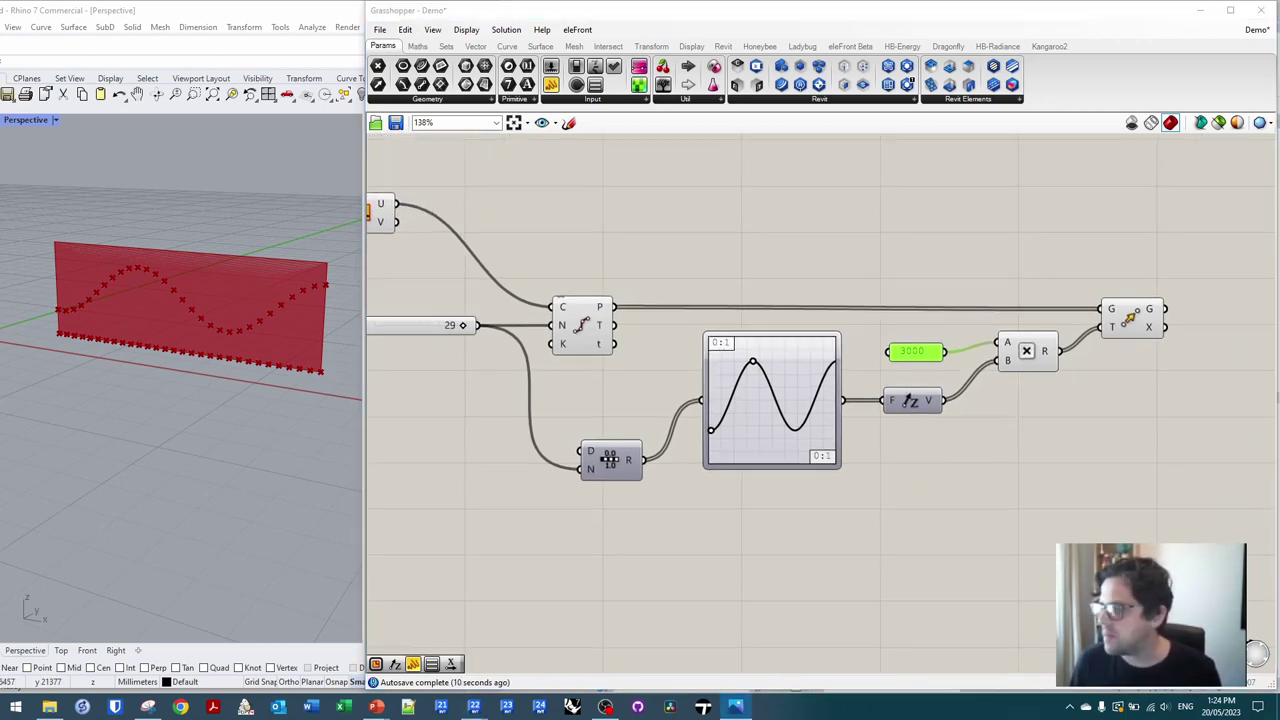
right_click_drag(554, 217, 748, 240)
double_click(748, 229)
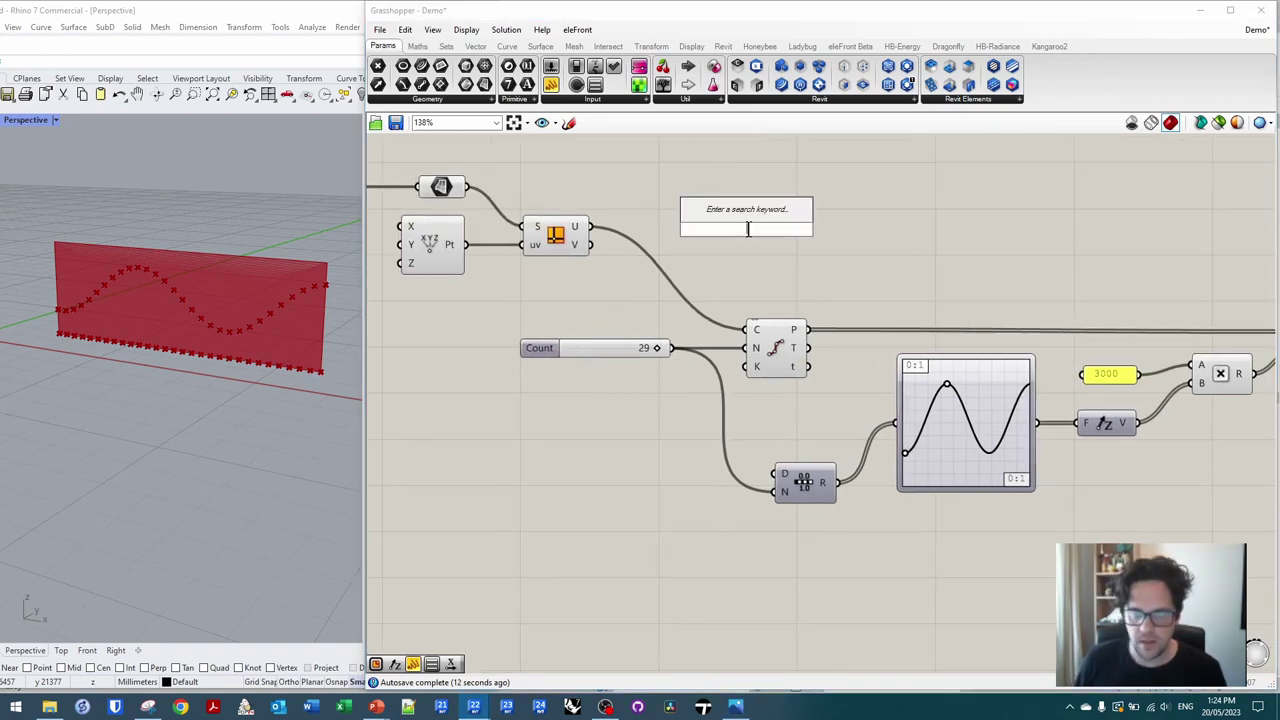
type("leng")
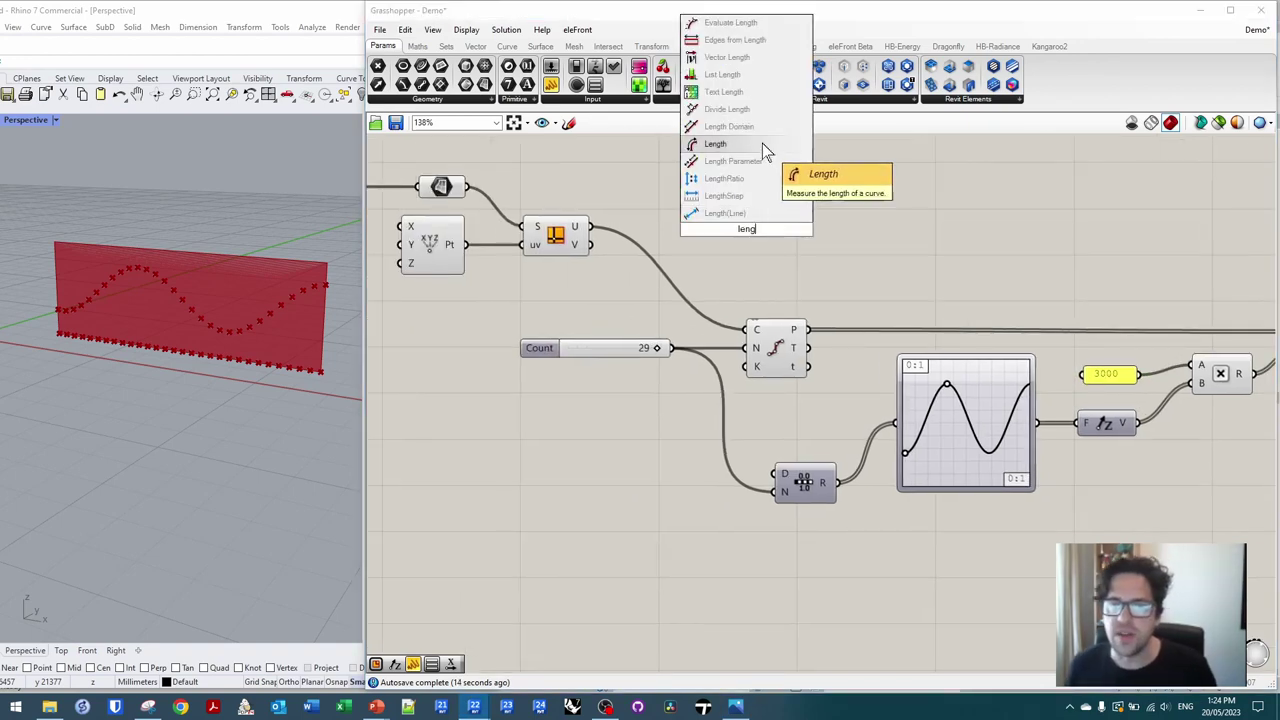
left_click(754, 127)
key("Delete")
- Add a curve Length component, feed it the wall isocurve's V output, and connect its L output to Multiplication's A input
double_click(745, 206)
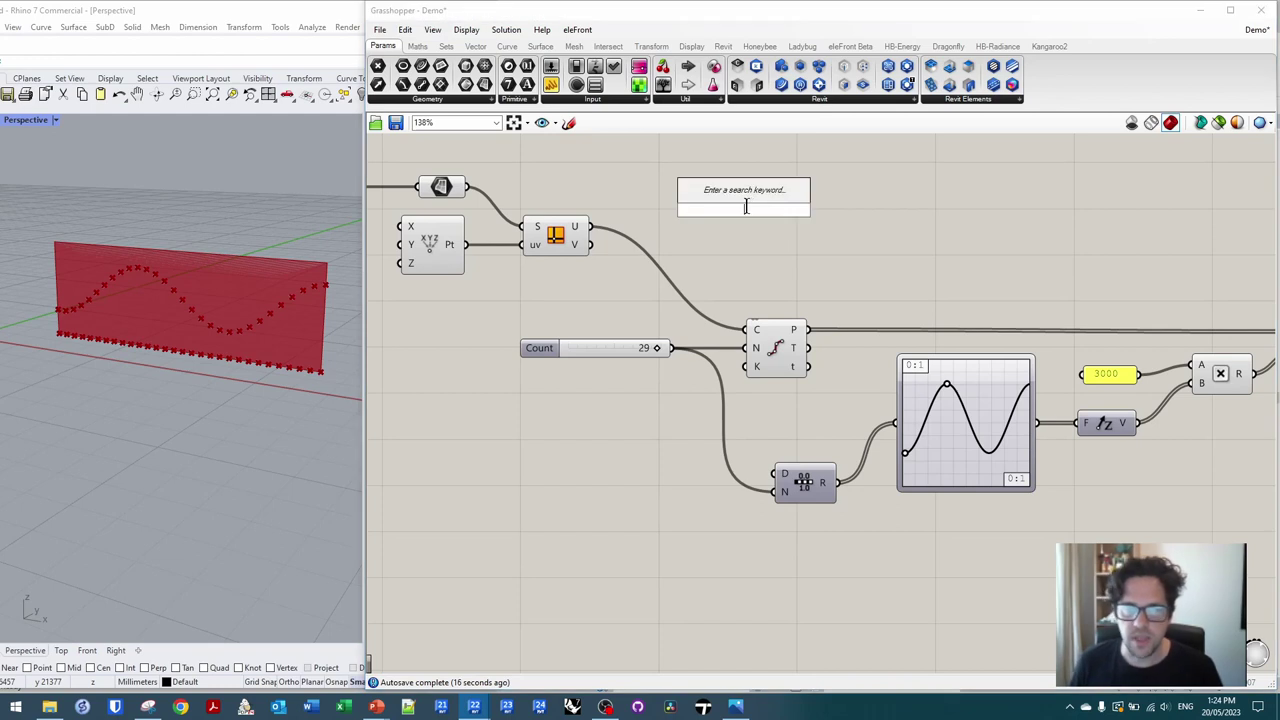
type("leng")
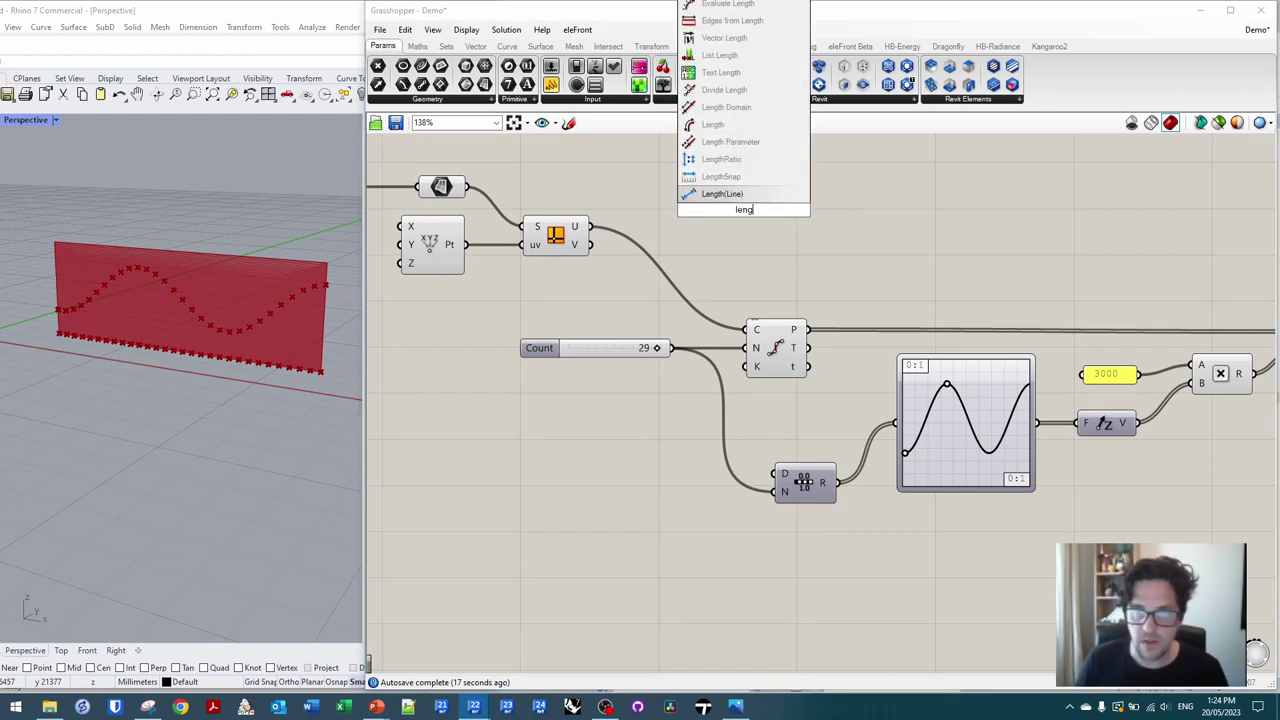
left_click(743, 130)
left_click_drag(597, 243, 1190, 366)
- Delete the 3000 panel above Unit Z
right_click_drag(1157, 290, 936, 274)
left_click(878, 362)
key("Delete")
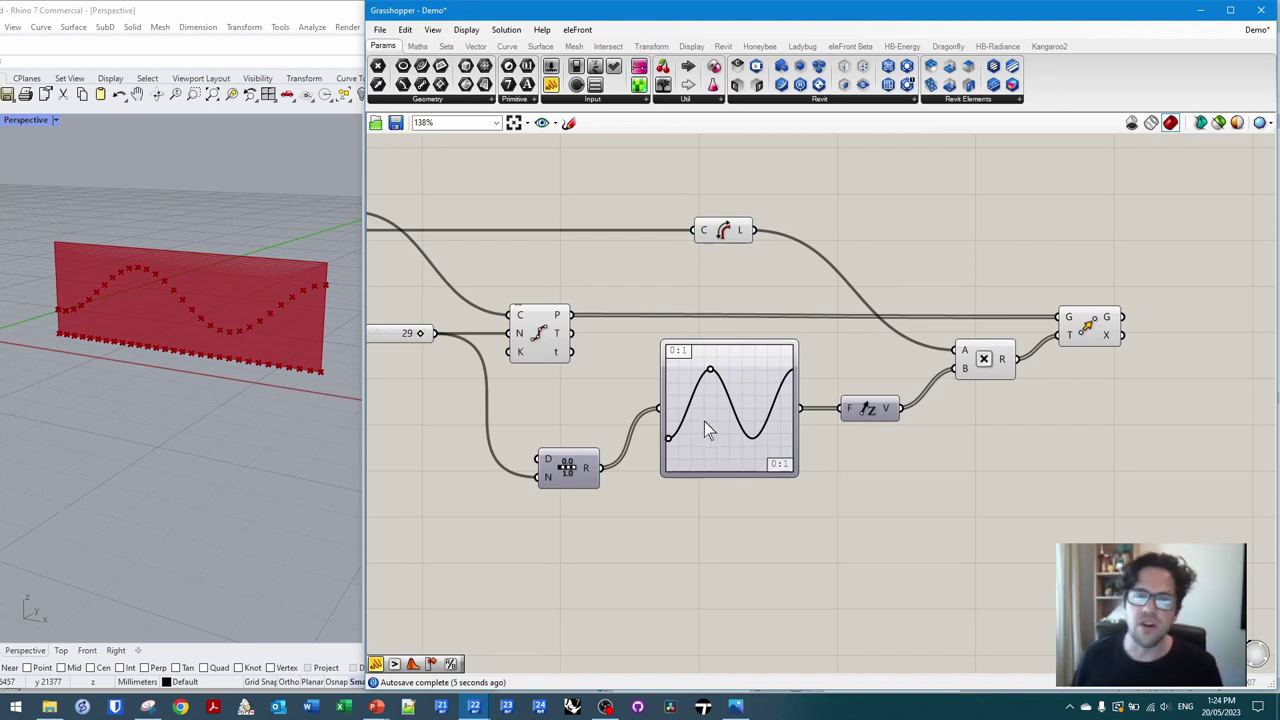
- Reshape the Graph Mapper's sine wave with both handles to fit about two full waves
mouse_move(669, 439)
left_mouse_down()
mouse_move(666, 420)
mouse_move(679, 426)
mouse_move(666, 447)
left_mouse_up()
mouse_move(711, 370)
left_mouse_down()
mouse_move(747, 373)
mouse_move(741, 347)
mouse_move(748, 366)
mouse_move(740, 346)
mouse_move(713, 378)
mouse_move(698, 374)
left_mouse_up()
right_click_drag(1014, 440, 963, 325)
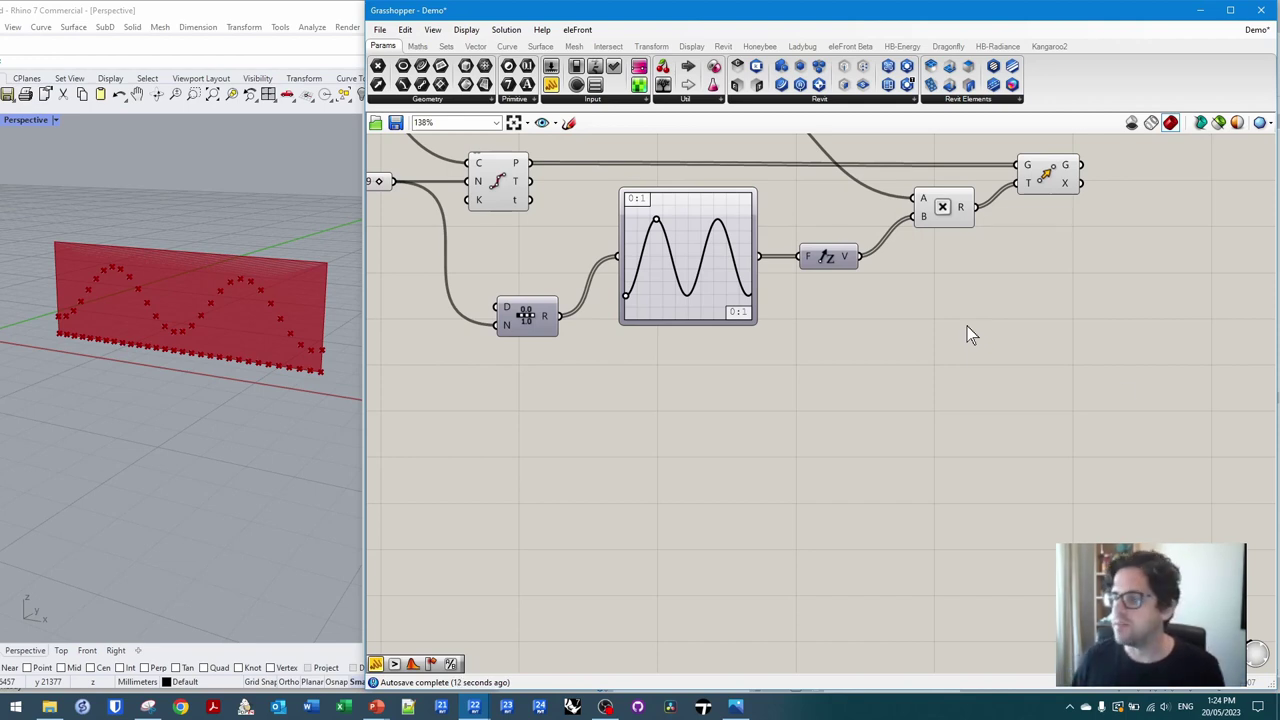
- Add an Evaluate Surface component above Length and connect the wall Surface parameter to its S input
scroll(1055, 290, "down", 3)
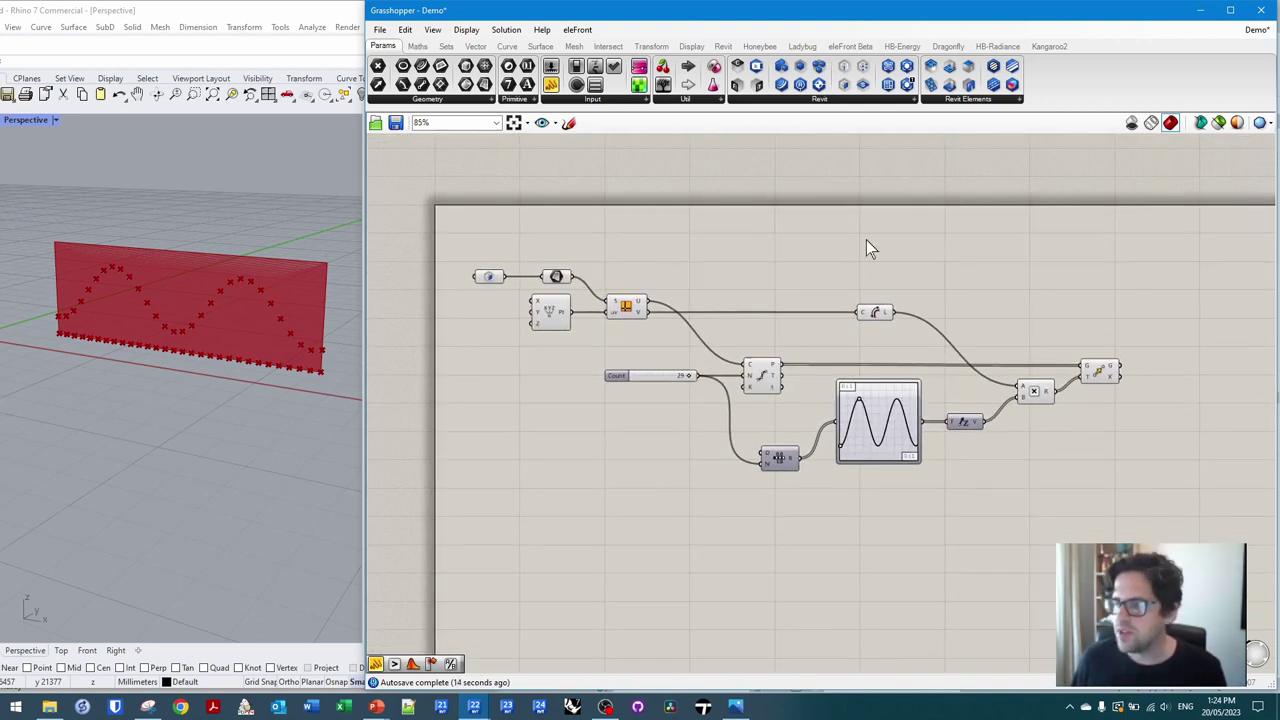
double_click(857, 251)
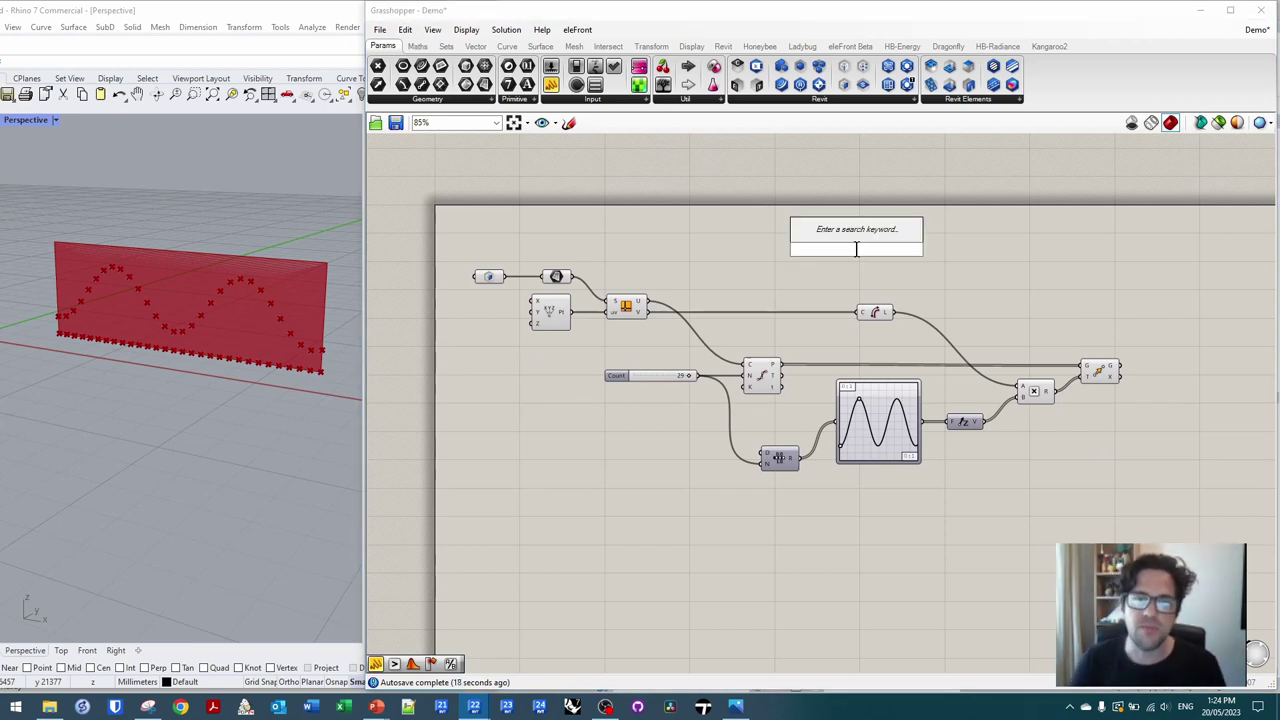
type("evaluate sur")
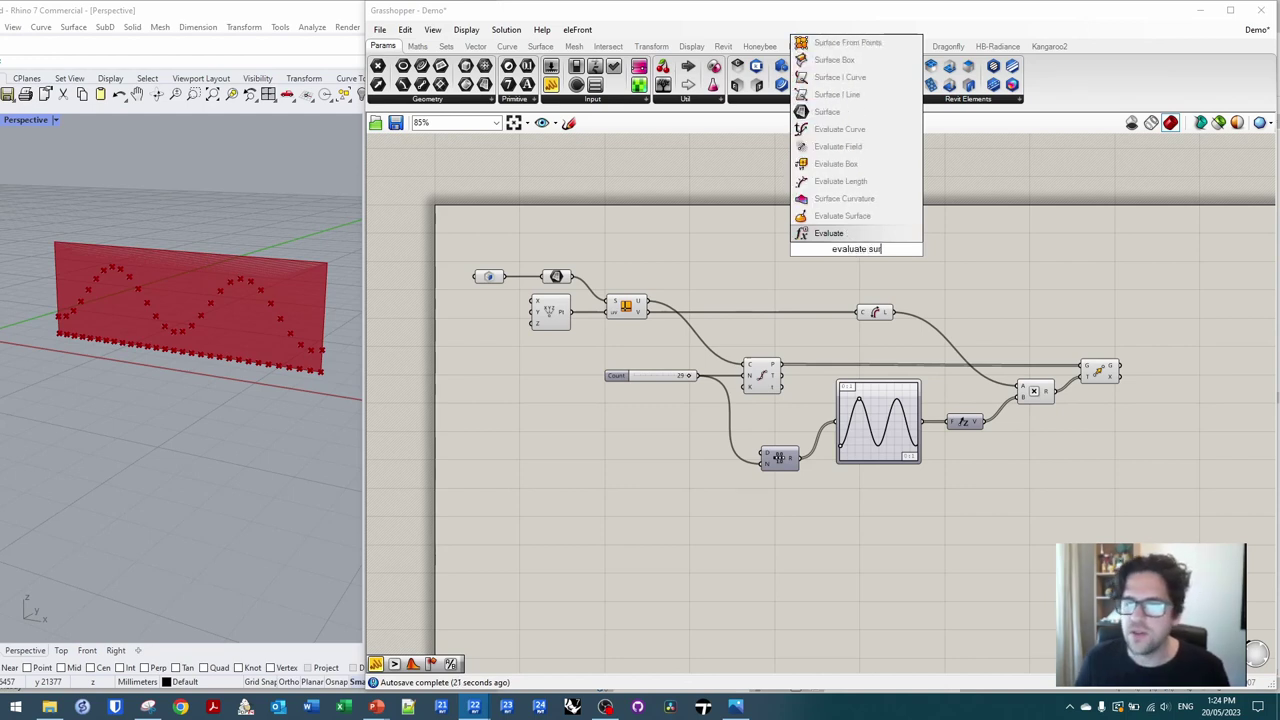
left_click(864, 215)
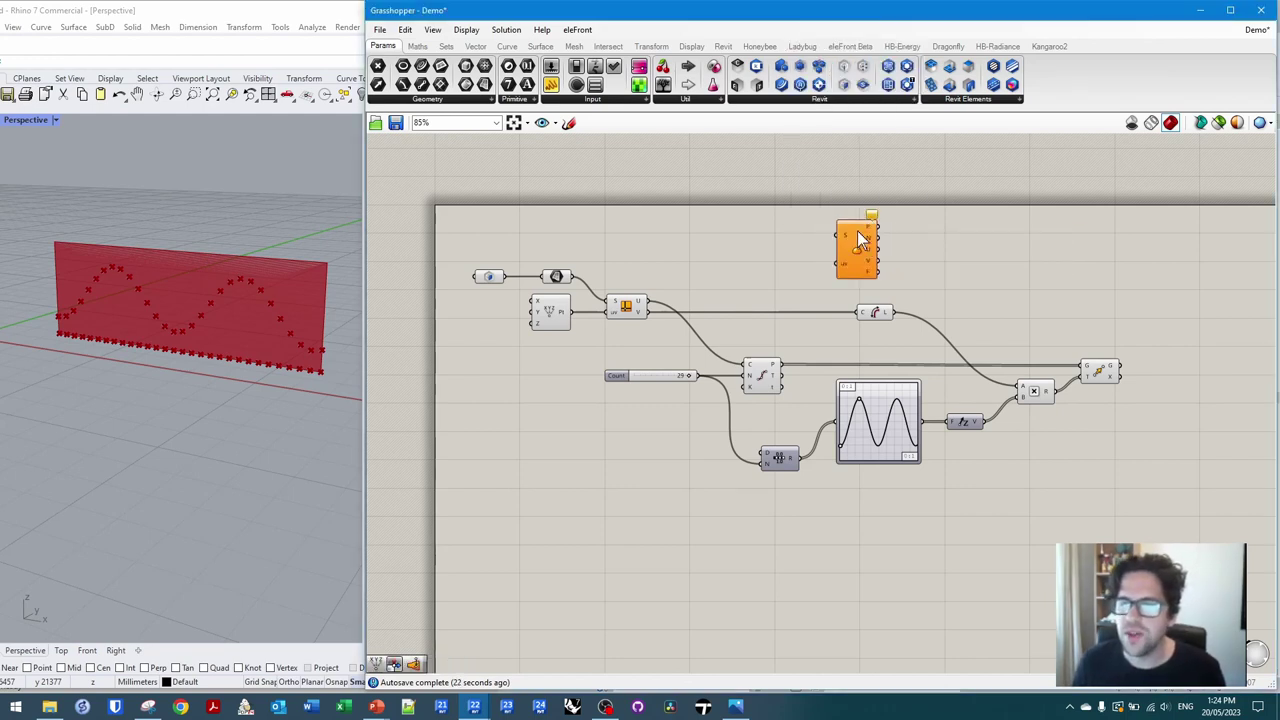
left_click_drag(574, 277, 872, 256)
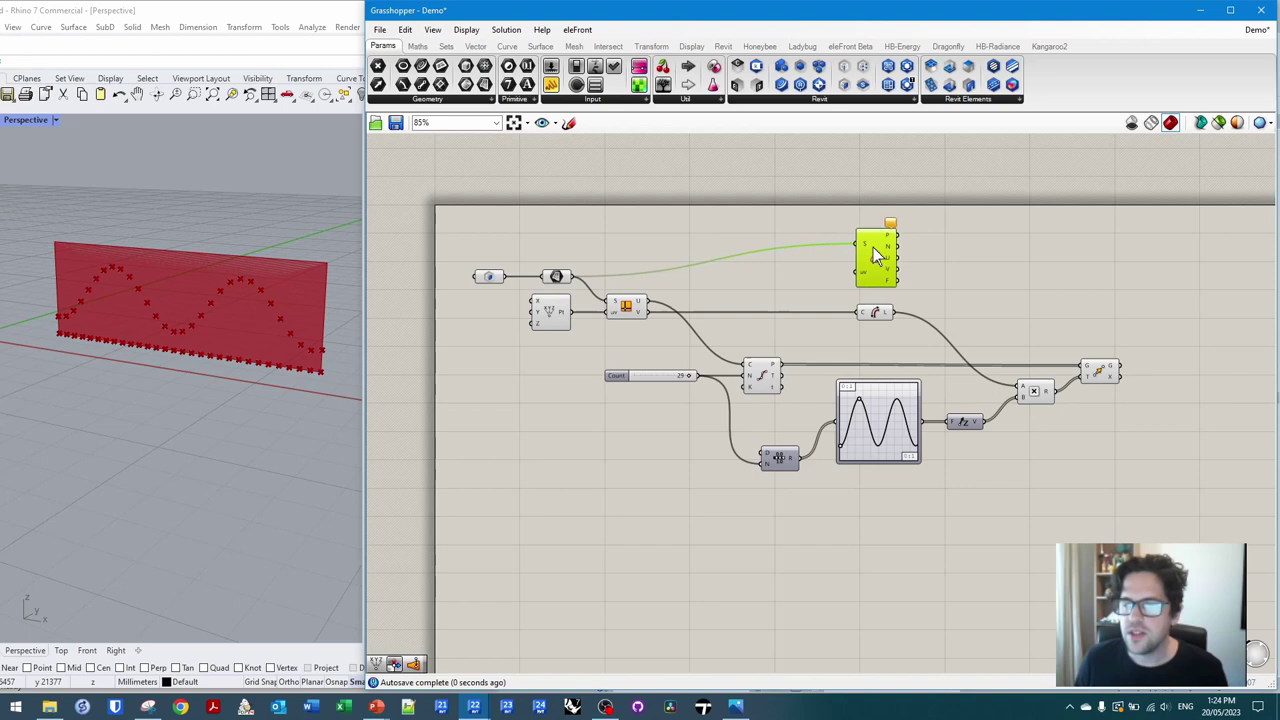
- Add a Construct Point component beside Evaluate Surface and connect its Pt output to the uv input
double_click(796, 274)
type("xyz")
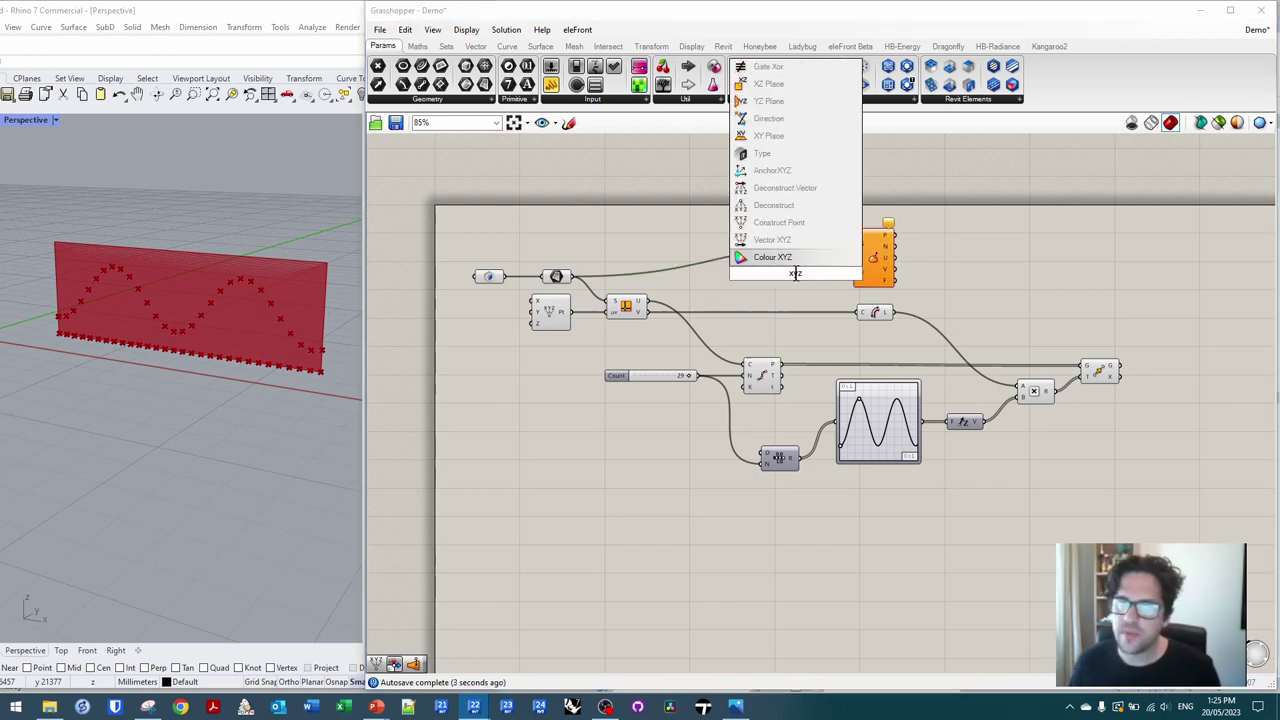
left_click(779, 222)
scroll(800, 276, "up", 3)
left_click_drag(821, 281, 878, 277)
left_click_drag(775, 285, 796, 280)
- Add a panel with the value 0.5 and connect it to Construct Point's X and Y inputs
double_click(727, 282)
type("//")
key("Return")
mouse_move(750, 282)
left_mouse_down()
mouse_move(788, 259)
mouse_move(751, 281)
left_mouse_up()
left_click(729, 284)
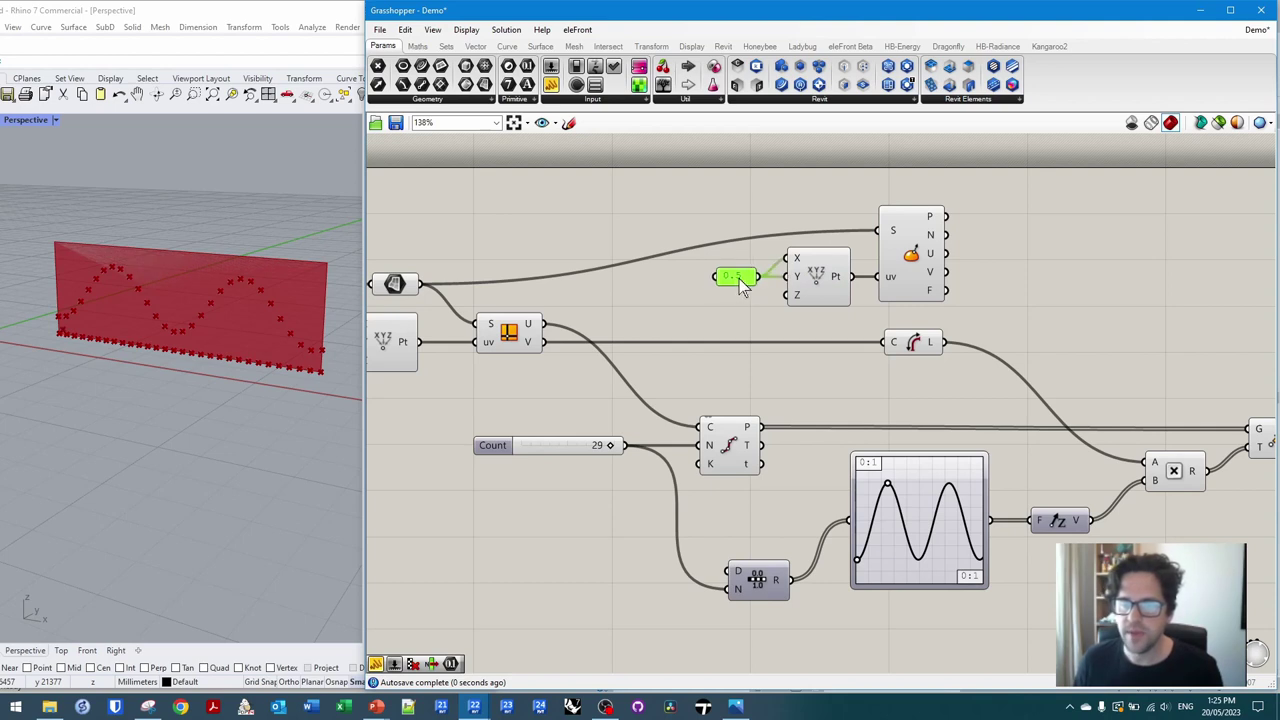
- Reparameterize the S input of Evaluate Surface
right_click_drag(731, 211, 699, 202)
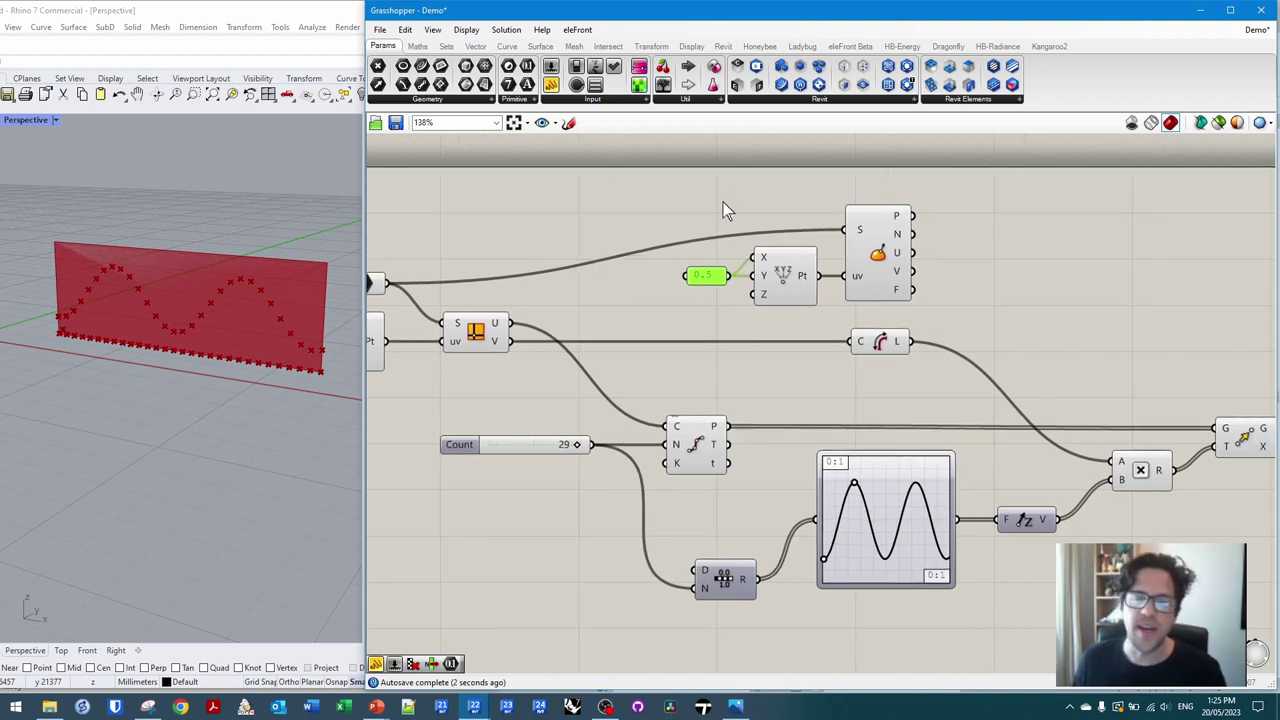
right_click_drag(716, 259, 644, 254)
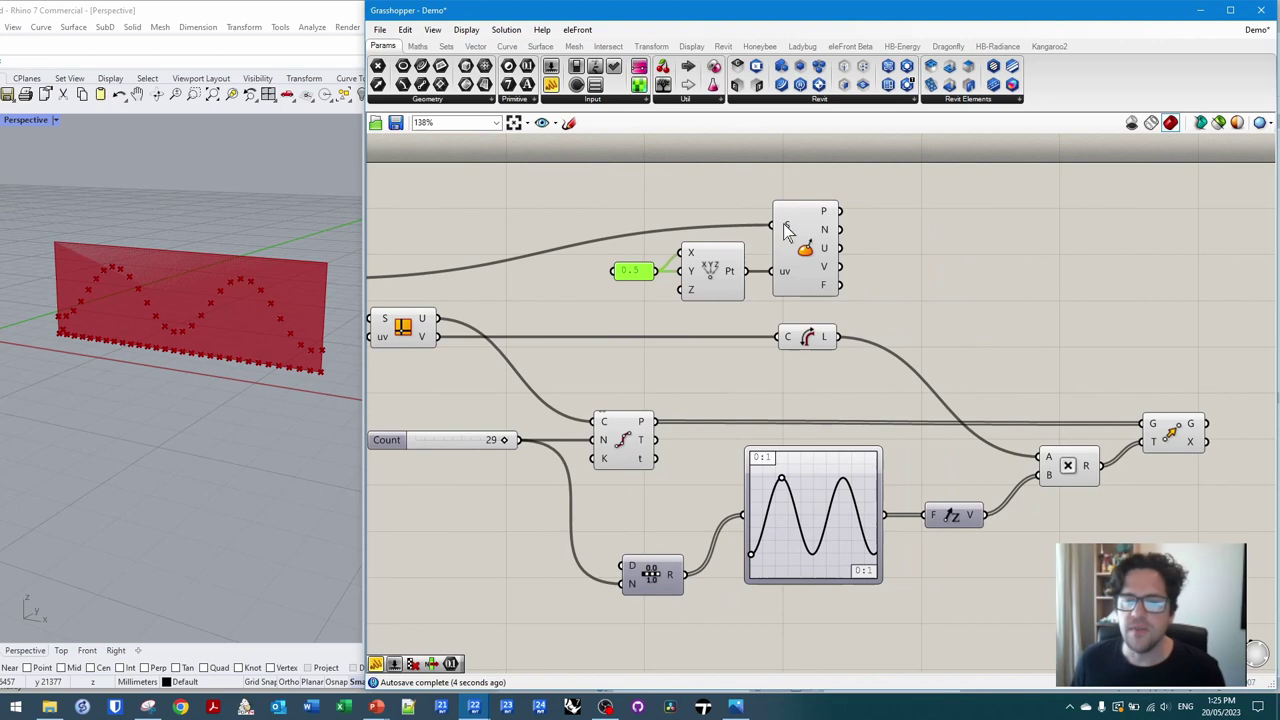
right_click(786, 224)
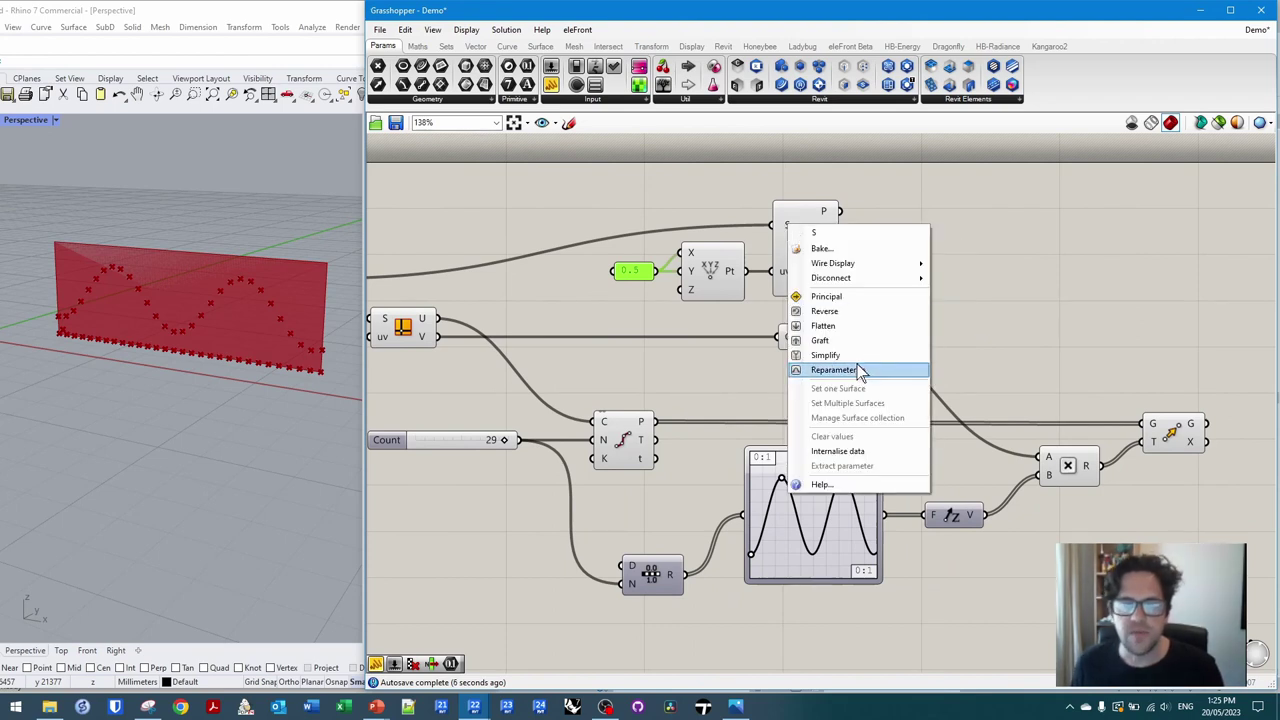
left_click(857, 369)
left_click(927, 258)
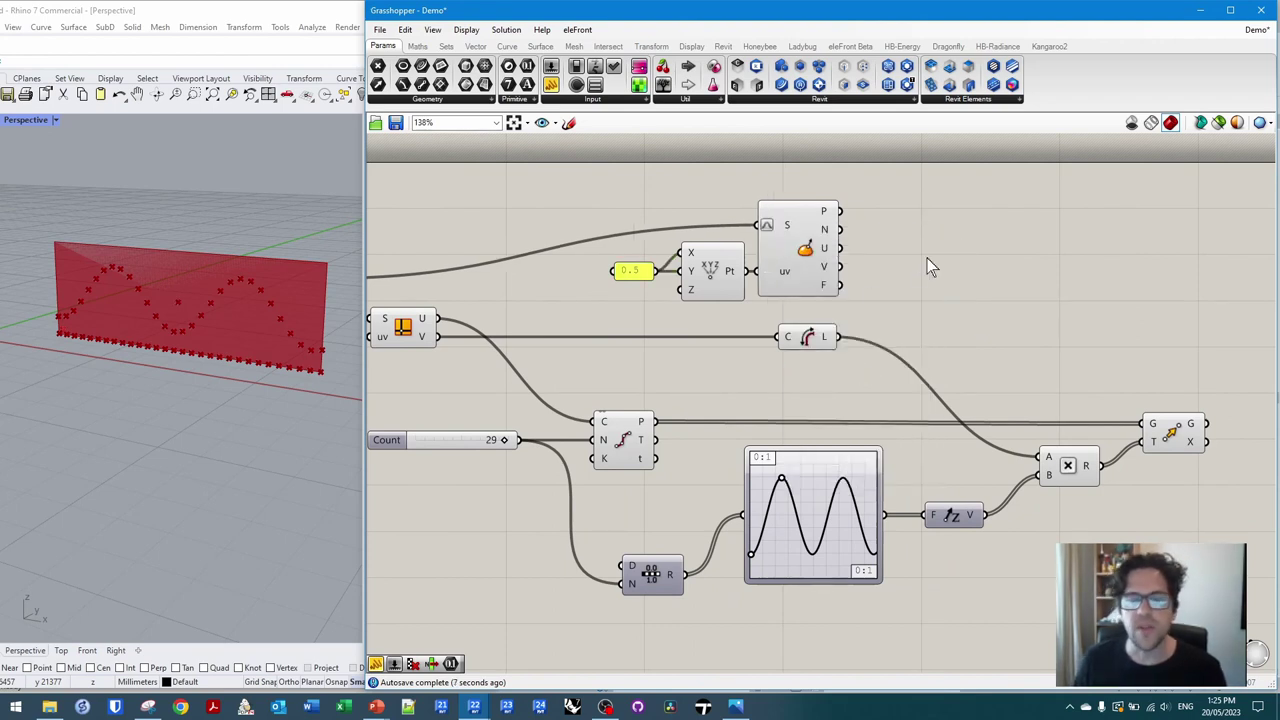
- Turn off the preview of the Evaluate Surface component
left_click(808, 253)
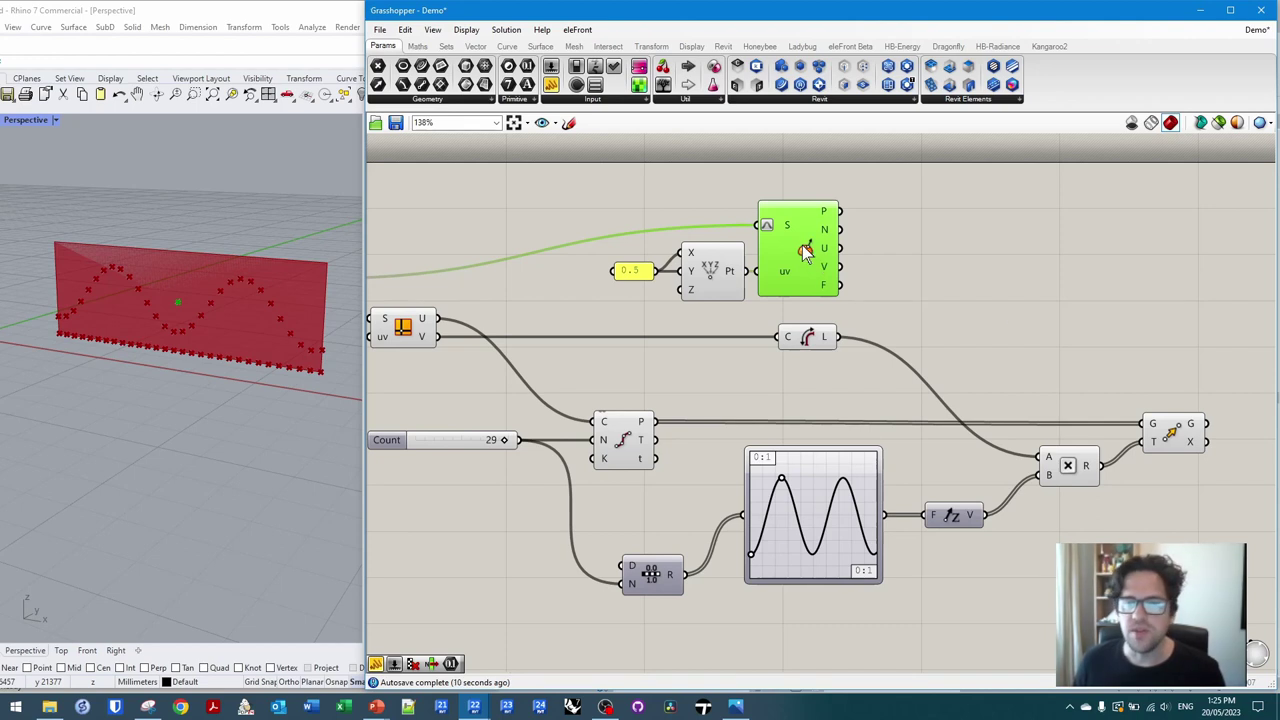
right_click(806, 250)
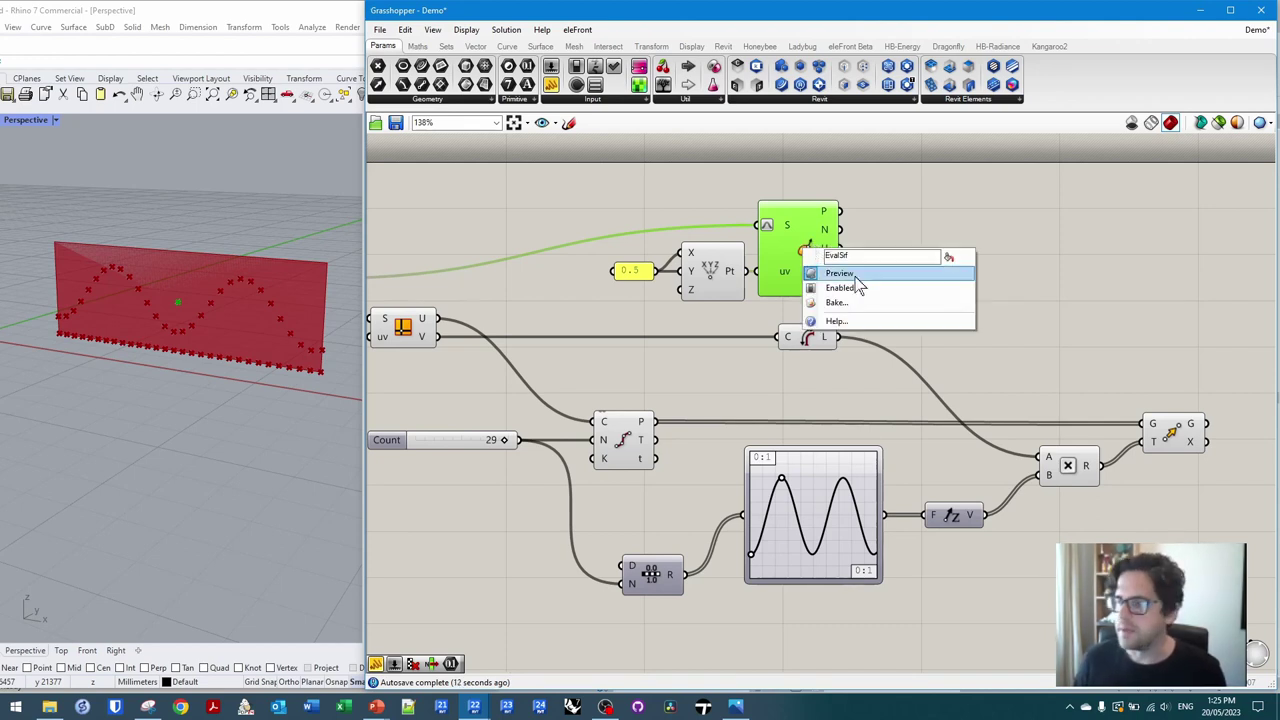
left_click(911, 229)
right_click_drag(949, 229, 727, 231)
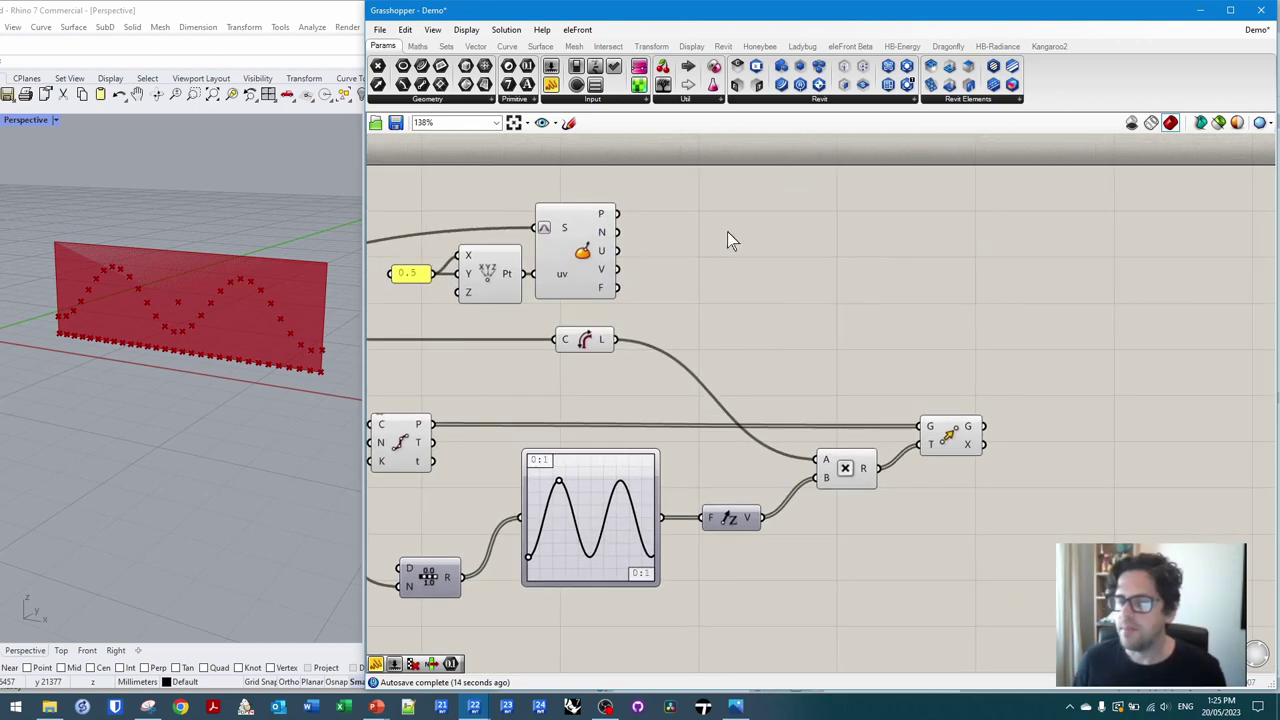
mouse_move(612, 238)
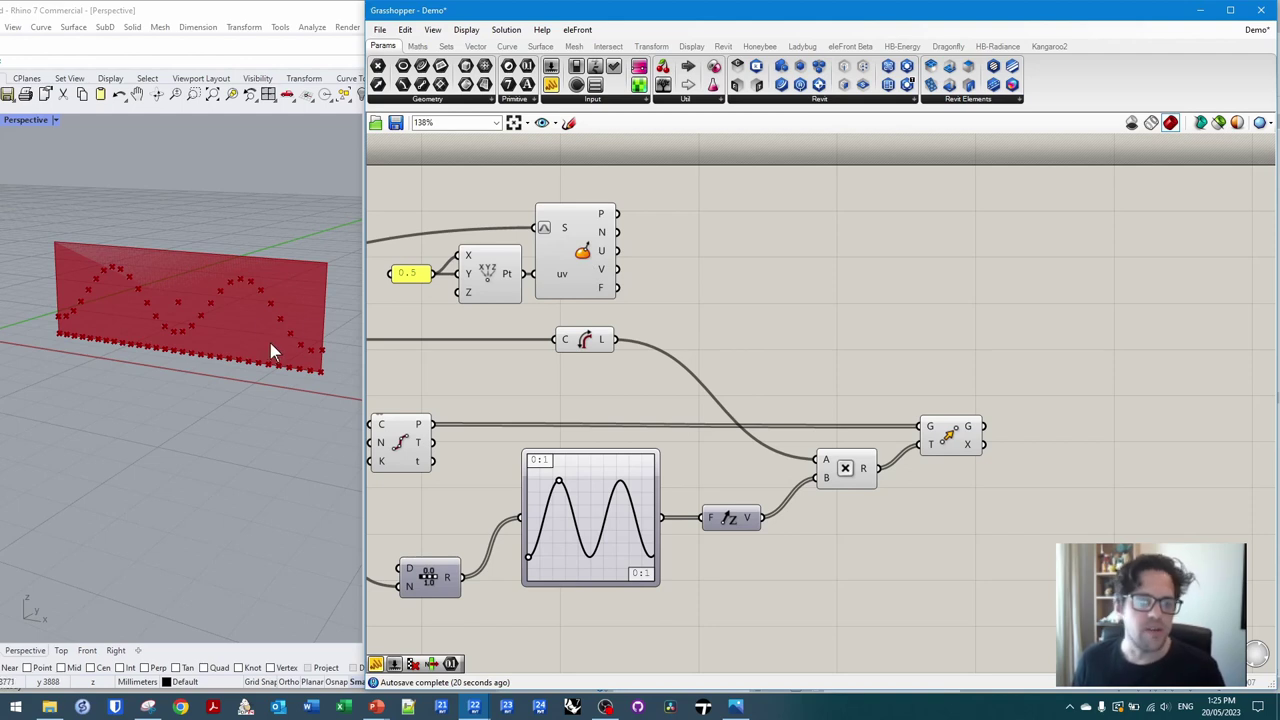
right_click(585, 257)
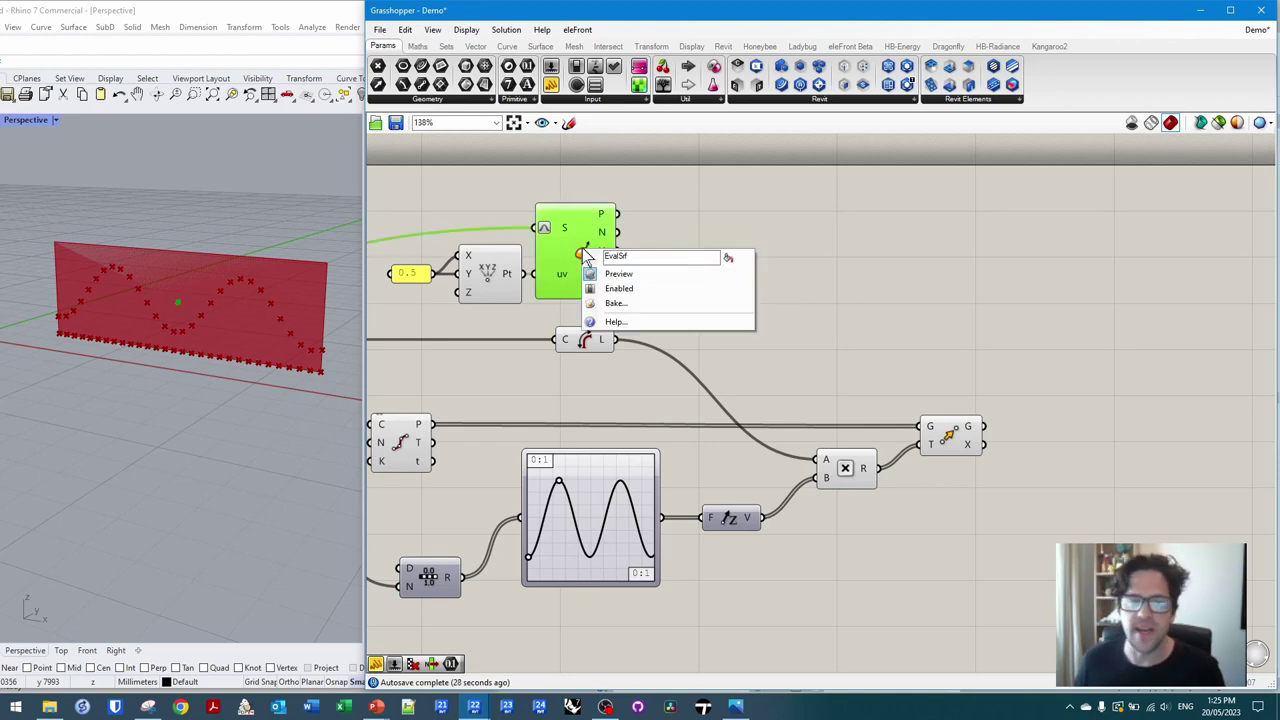
left_click(643, 274)
left_click(765, 253)
right_click_drag(777, 270, 636, 266)
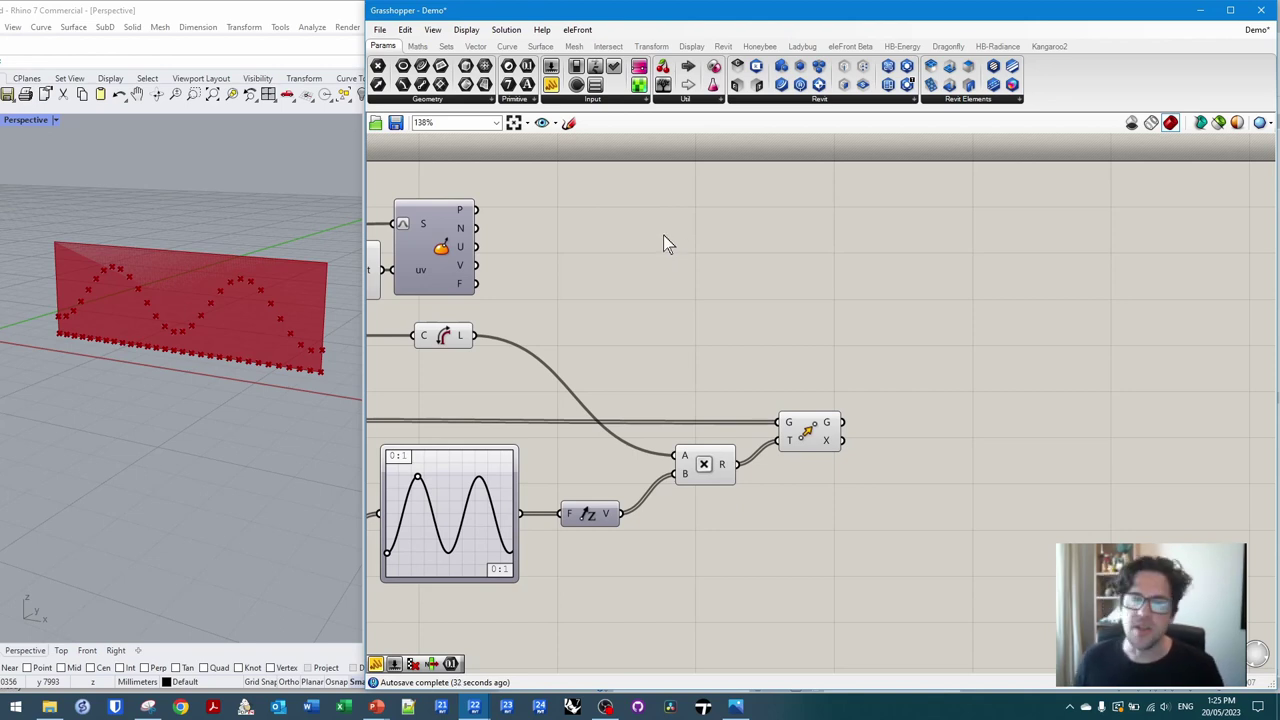
- Add a second Graph Mapper below the sine one and connect the Range R output to it
right_click_drag(548, 480, 796, 258)
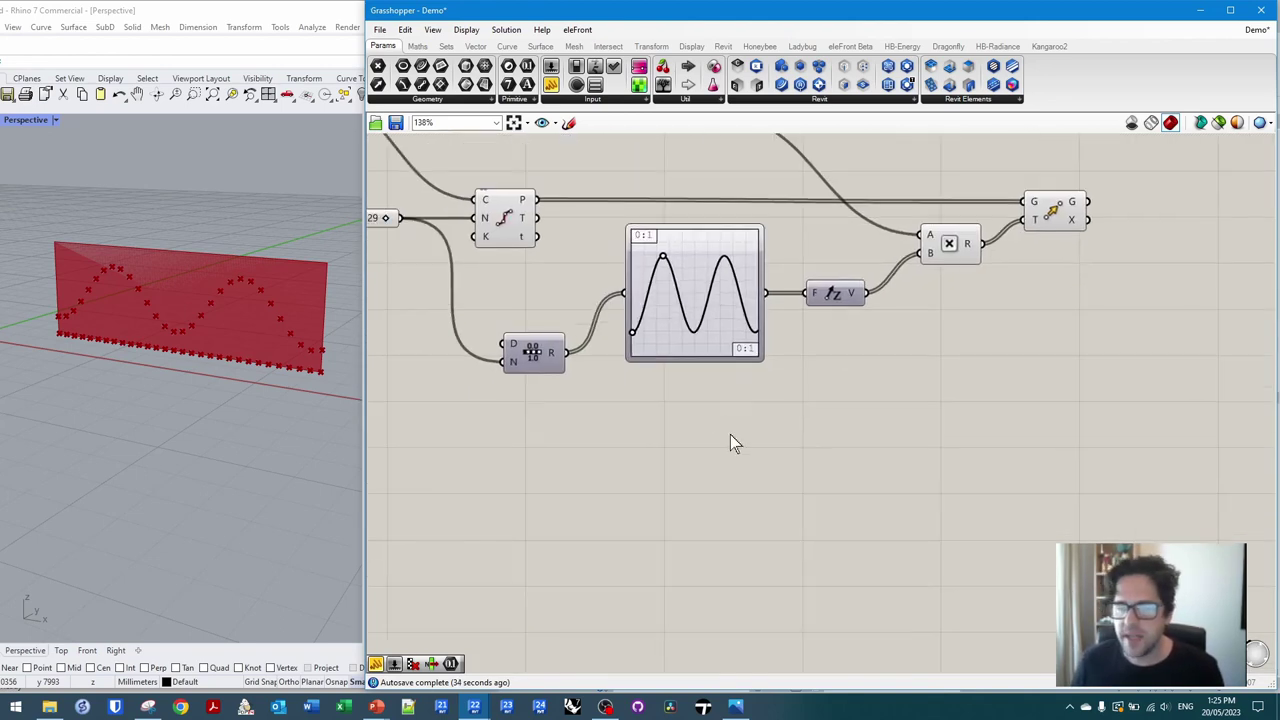
double_click(736, 440)
type("graph mapper")
key("Return")
left_click_drag(566, 353, 664, 436)
left_click_drag(529, 358, 494, 389)
left_click_drag(723, 404, 683, 417)
- Set the new Graph Mapper's graph type to Parabola and shape it into an arch peaking in the middle
right_click(683, 417)
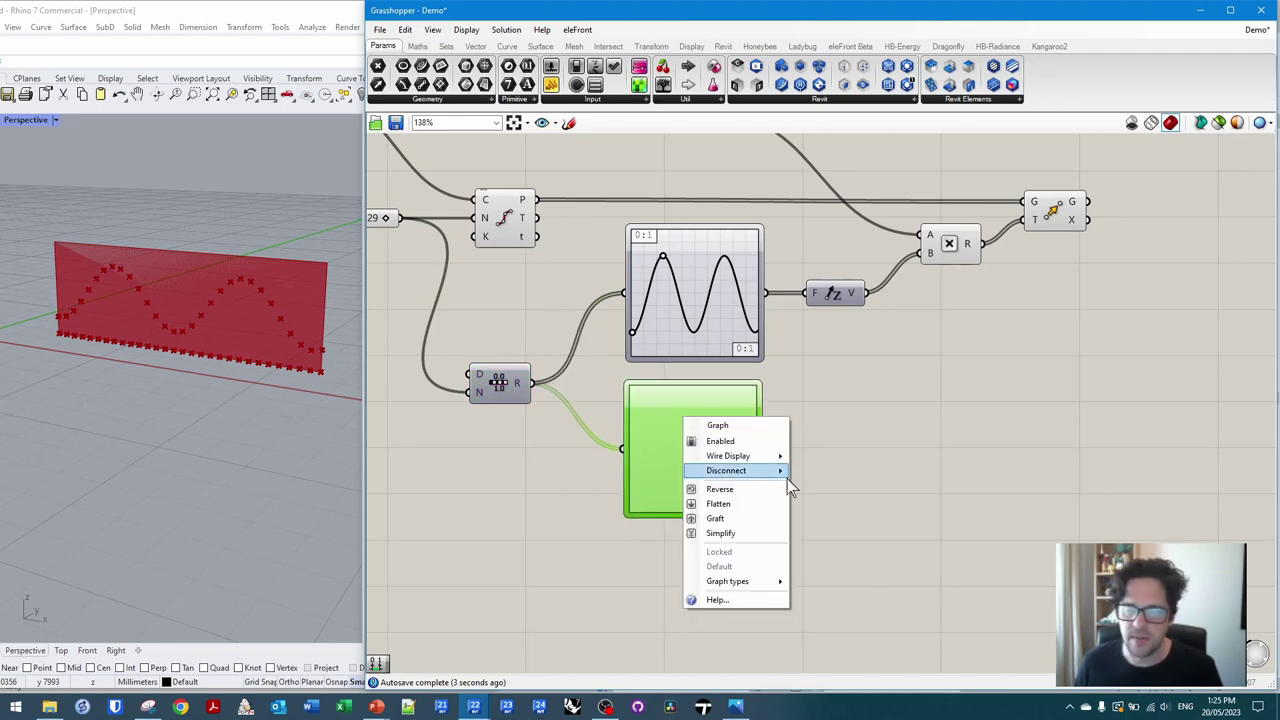
mouse_move(768, 583)
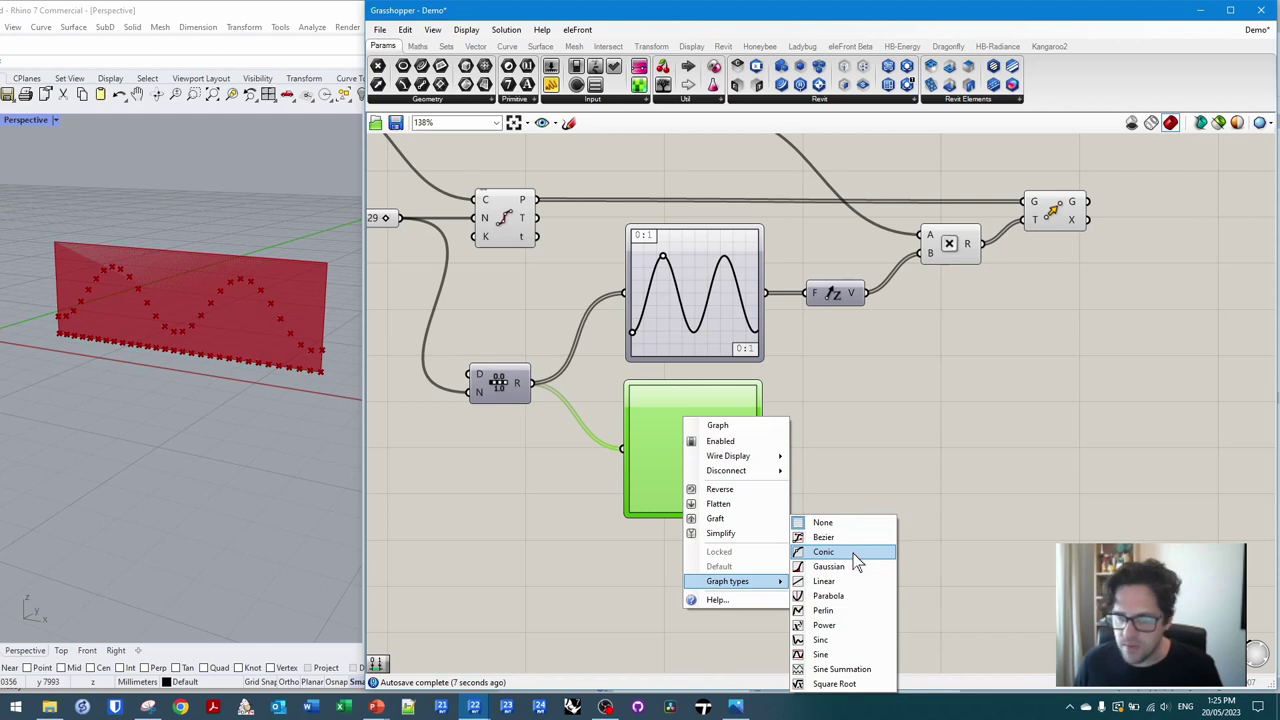
left_click(858, 597)
left_click_drag(694, 513, 695, 404)
left_click_drag(724, 480, 752, 446)
left_click_drag(699, 412, 701, 418)
left_click(888, 417)
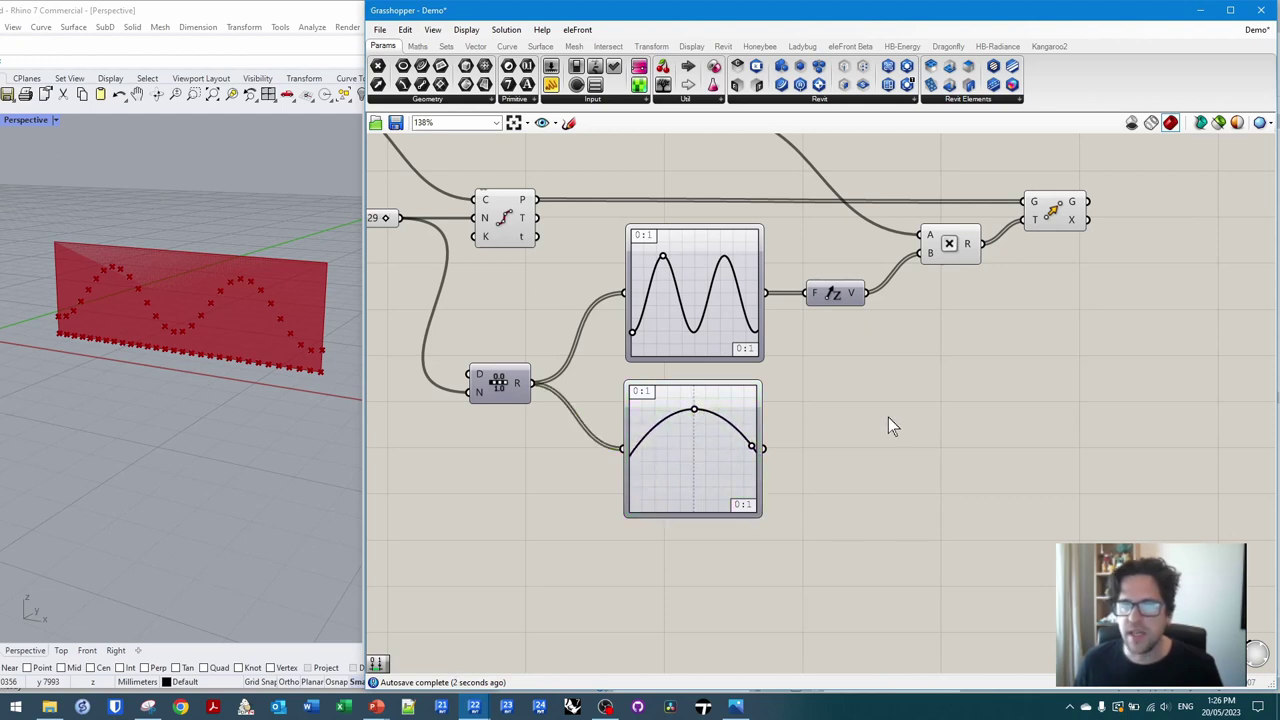
- Add a Bounds component beside the parabola Graph Mapper and connect the mapper's output to its N input
right_click_drag(888, 417, 862, 424)
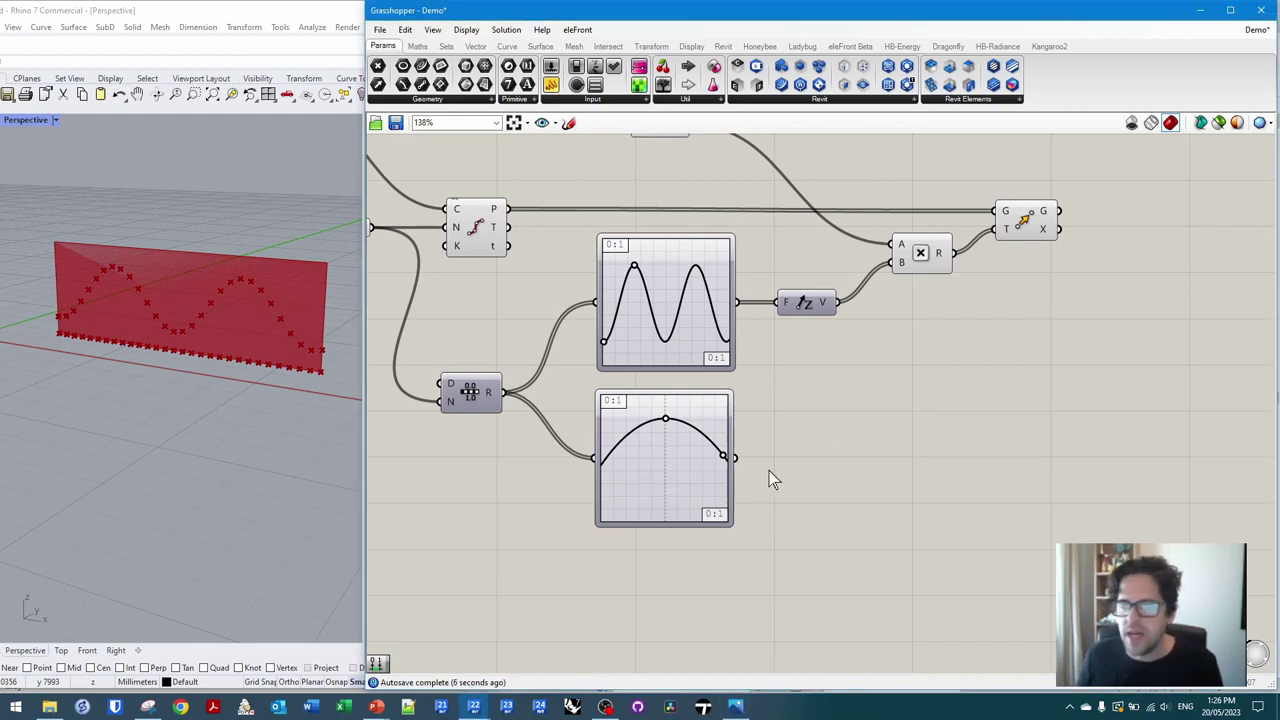
double_click(826, 430)
type("bounds")
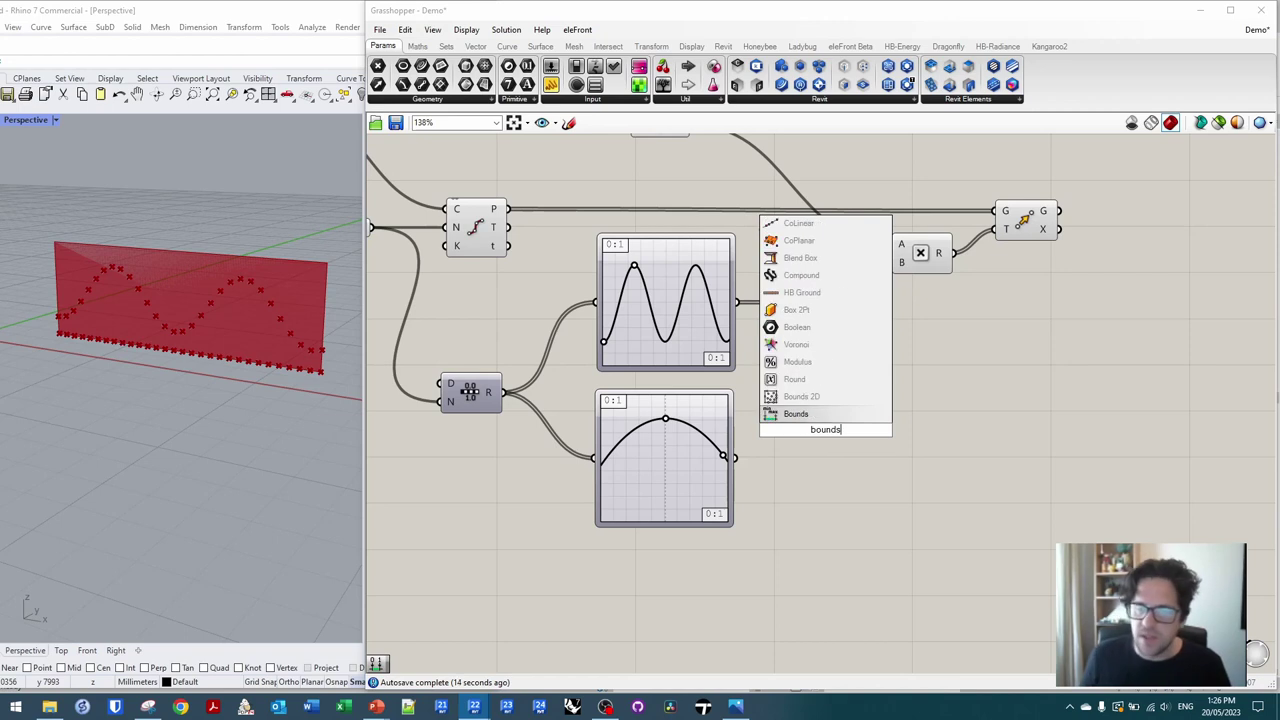
left_click(808, 398)
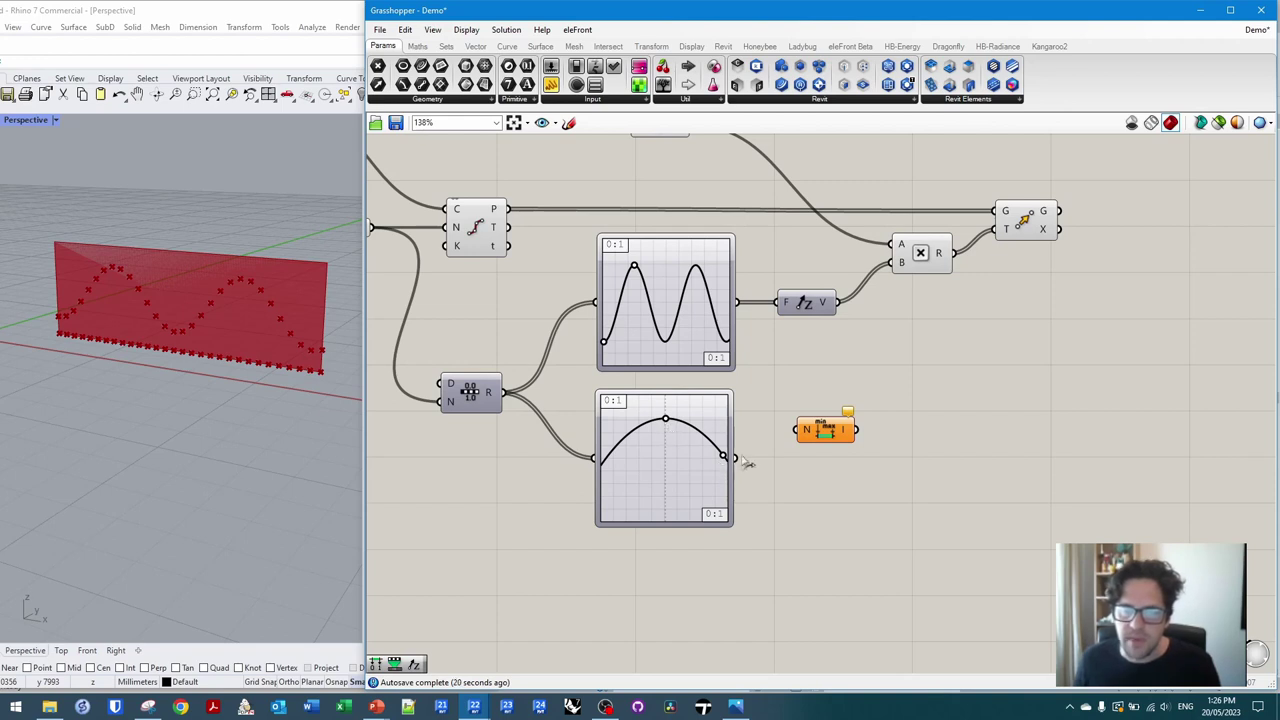
left_click_drag(737, 458, 797, 430)
left_click_drag(823, 431, 790, 498)
- Add a Remap Numbers component, connecting the parabola Graph Mapper to its V input and the Bounds output to its S input
double_click(864, 432)
type("remap")
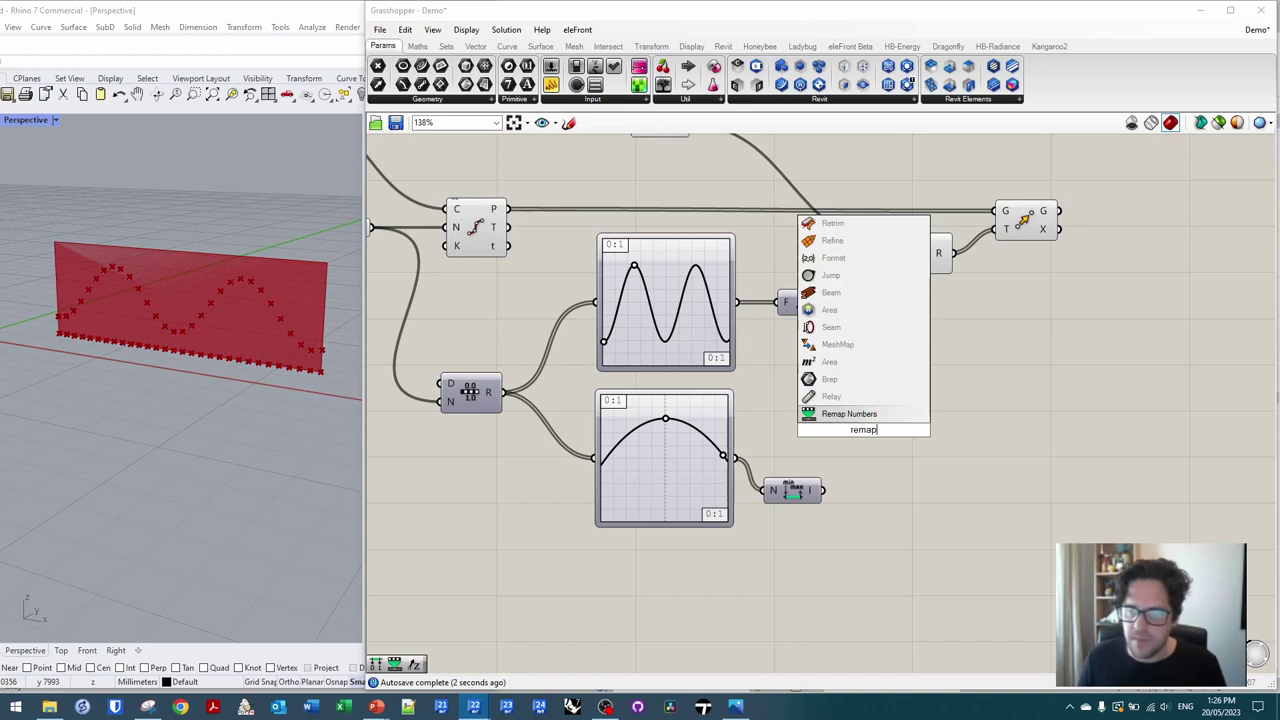
left_click(865, 414)
right_click_drag(794, 429, 732, 358)
left_click(678, 377)
left_click_drag(672, 380, 808, 378)
left_click_drag(657, 393, 669, 391)
mouse_move(843, 399)
left_mouse_down()
mouse_move(838, 412)
mouse_move(835, 402)
left_mouse_up()
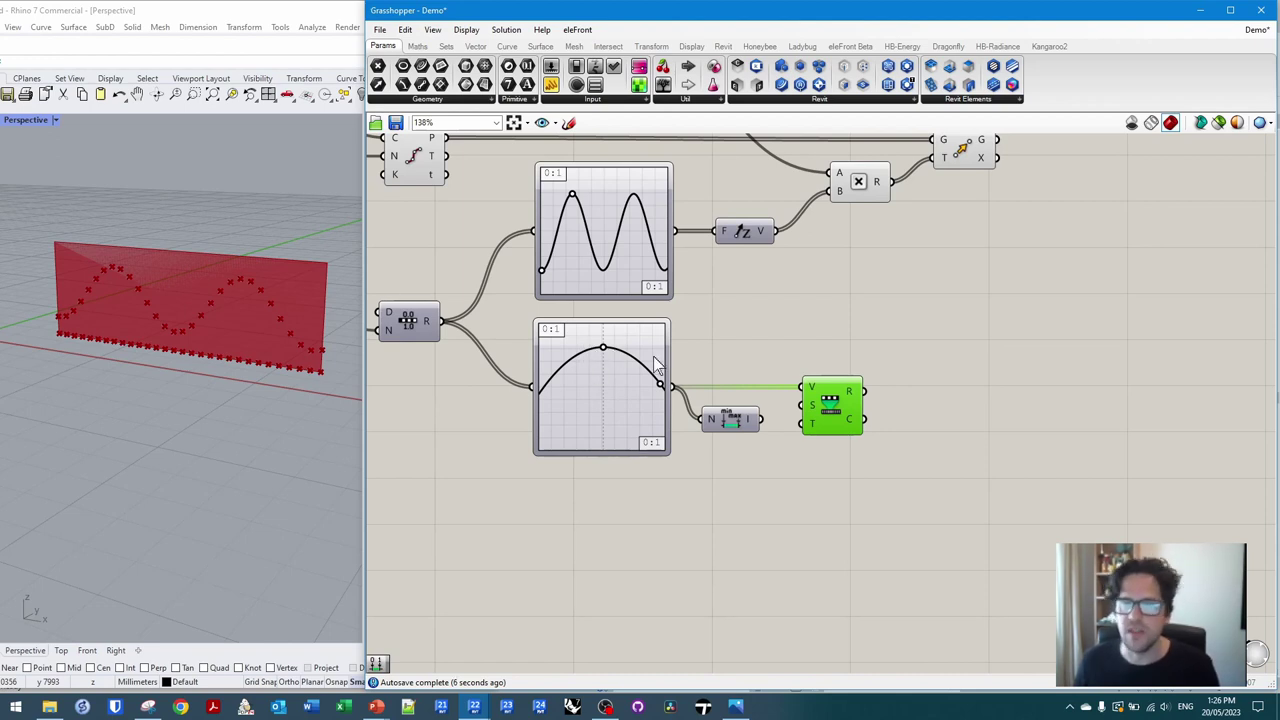
left_click_drag(742, 426, 857, 410)
left_click(805, 493)
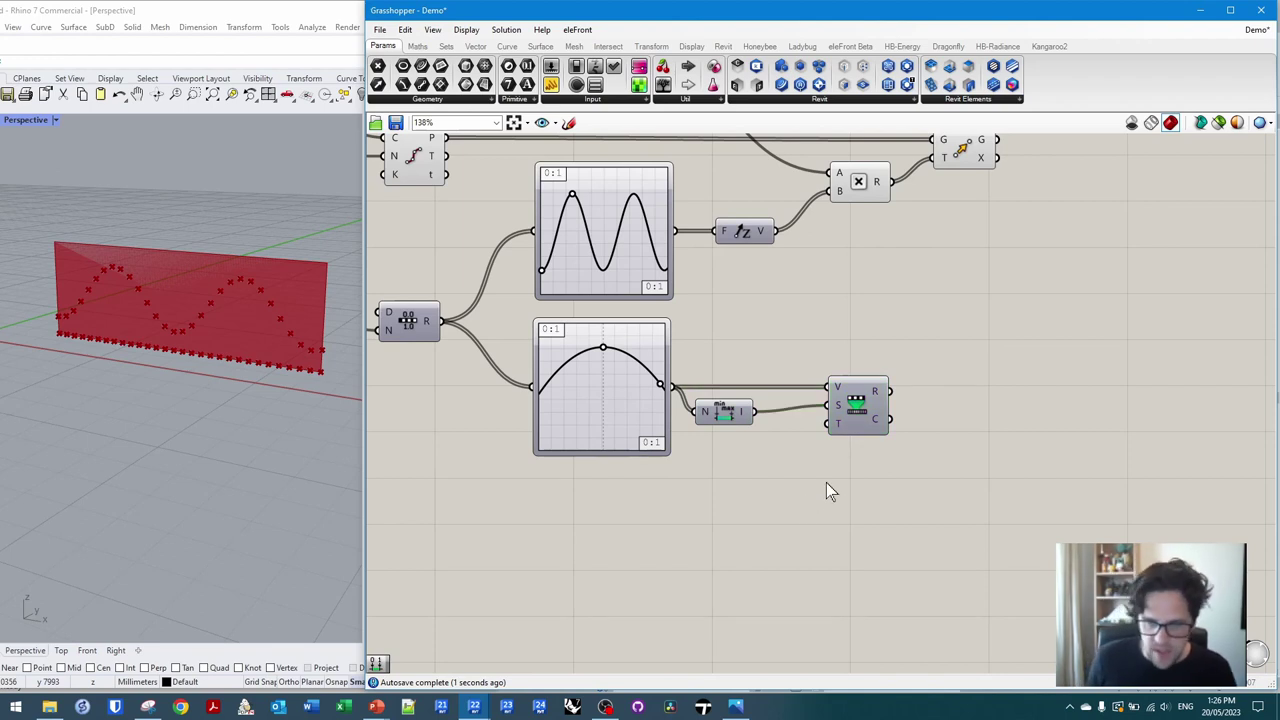
- Add a Construct Domain component below Bounds and connect its I output to Remap Numbers' T input
double_click(826, 482)
type("construct doma")
left_click(812, 448)
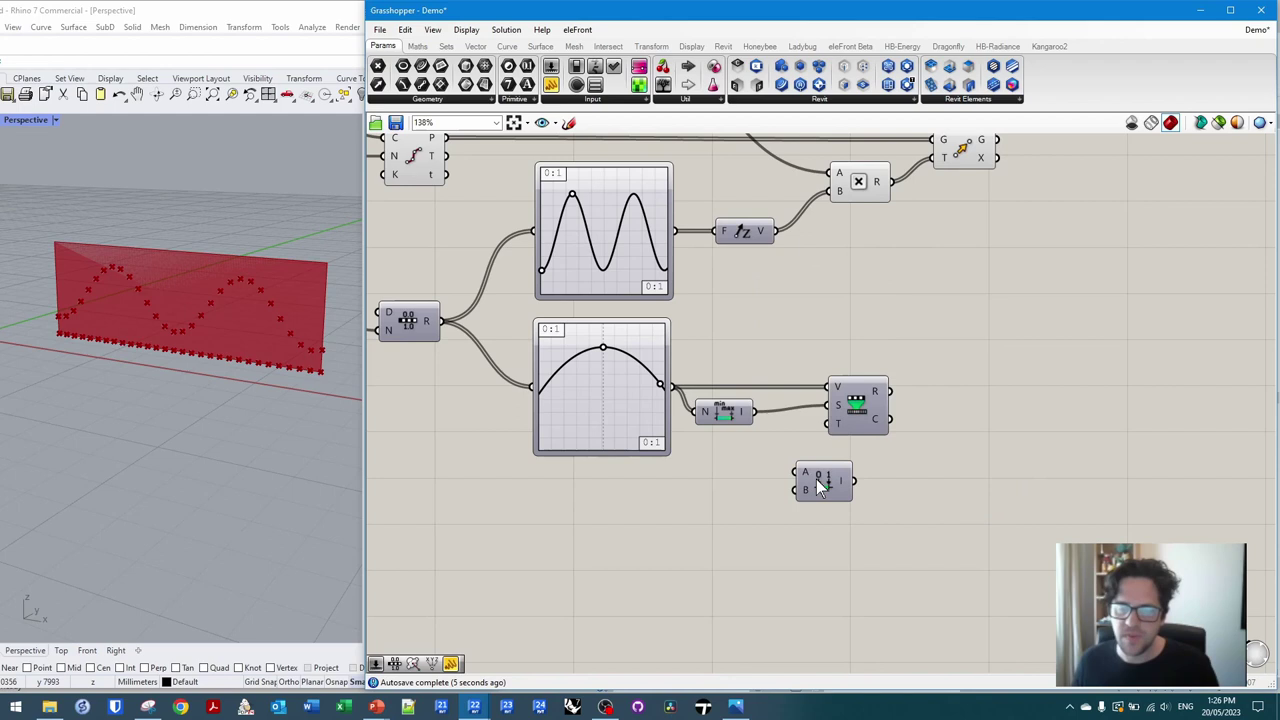
left_click_drag(826, 486, 731, 492)
left_click(728, 412)
left_click_drag(828, 422, 762, 490)
right_click_drag(859, 505, 1021, 440)
double_click(820, 430)
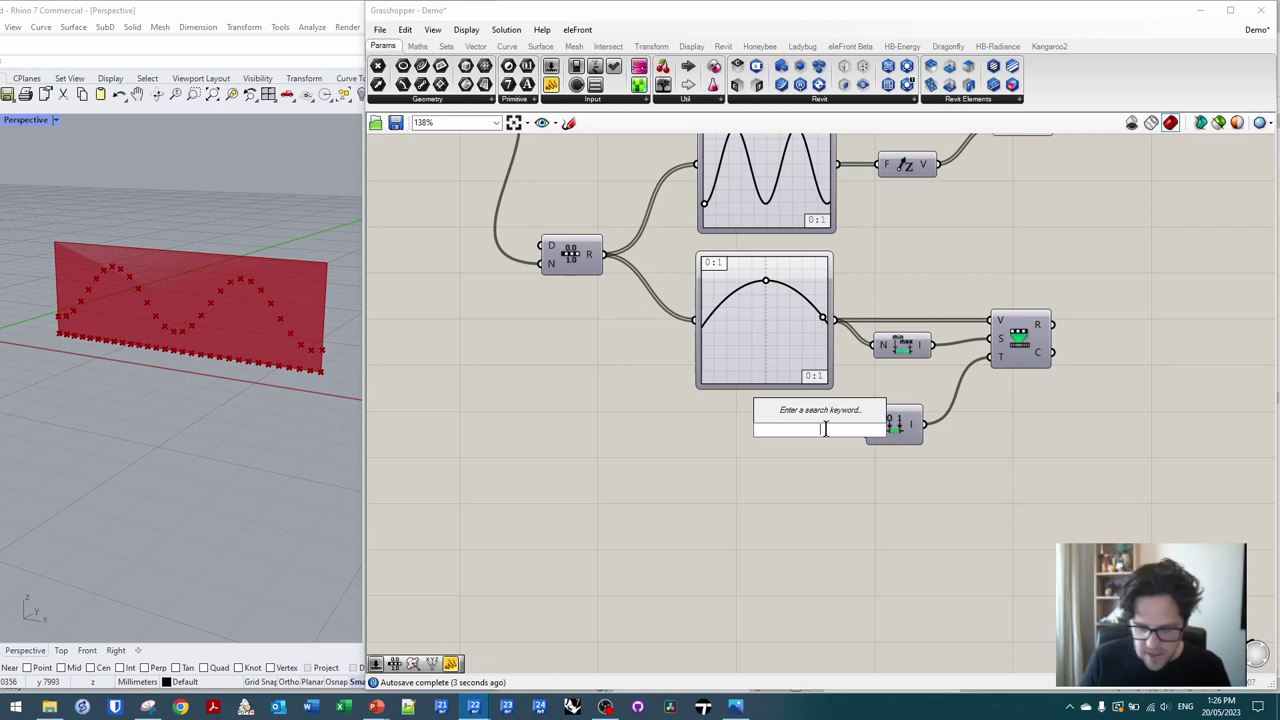
type("//")
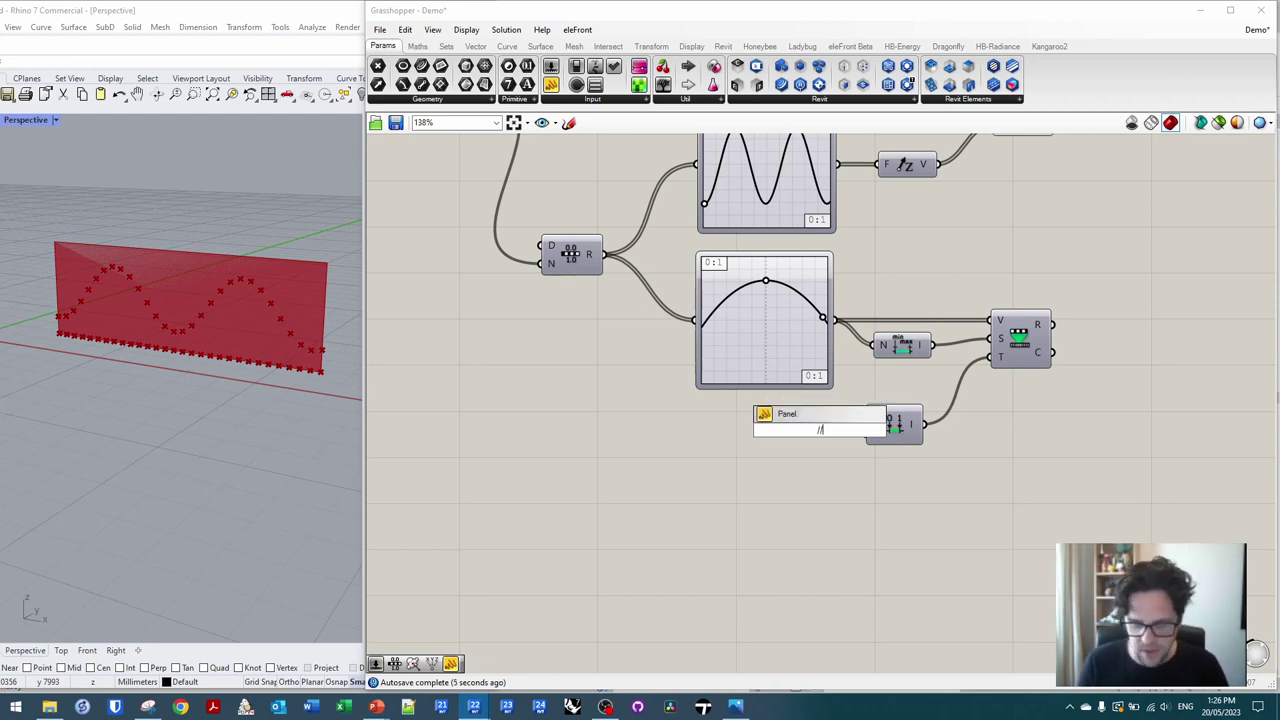
type("0<100<1000")
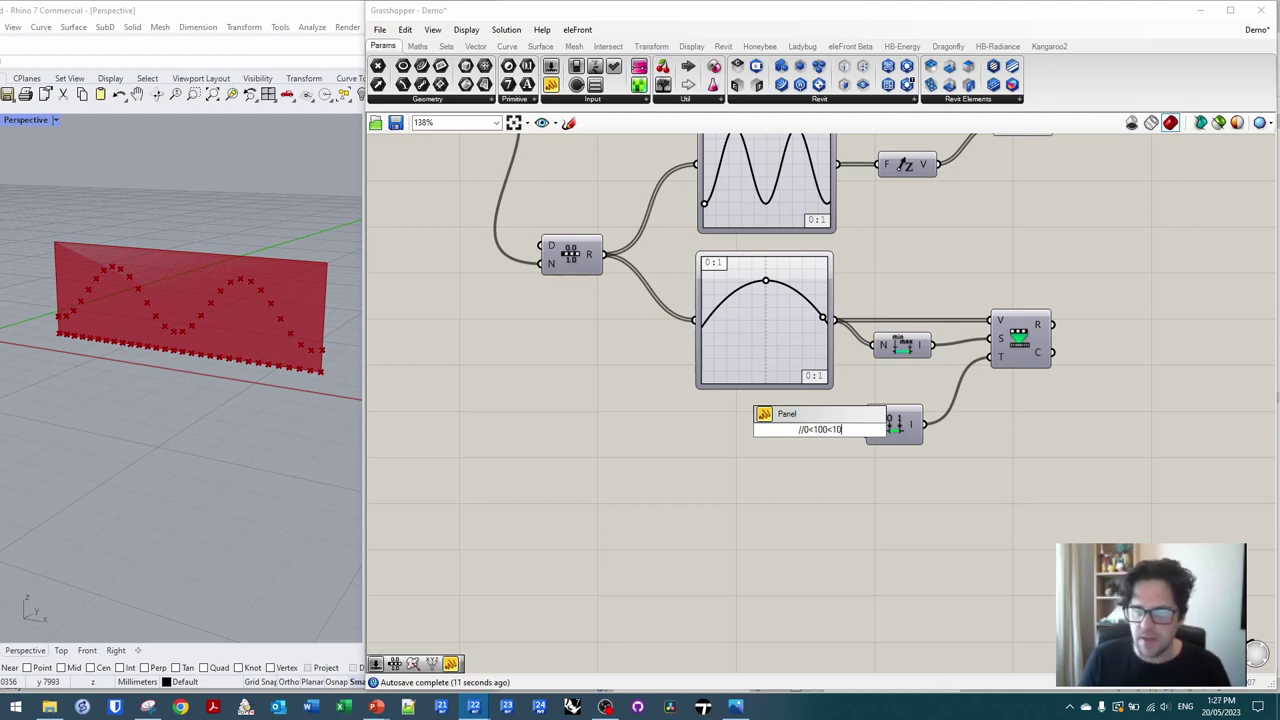
key("Return")
key("Delete")
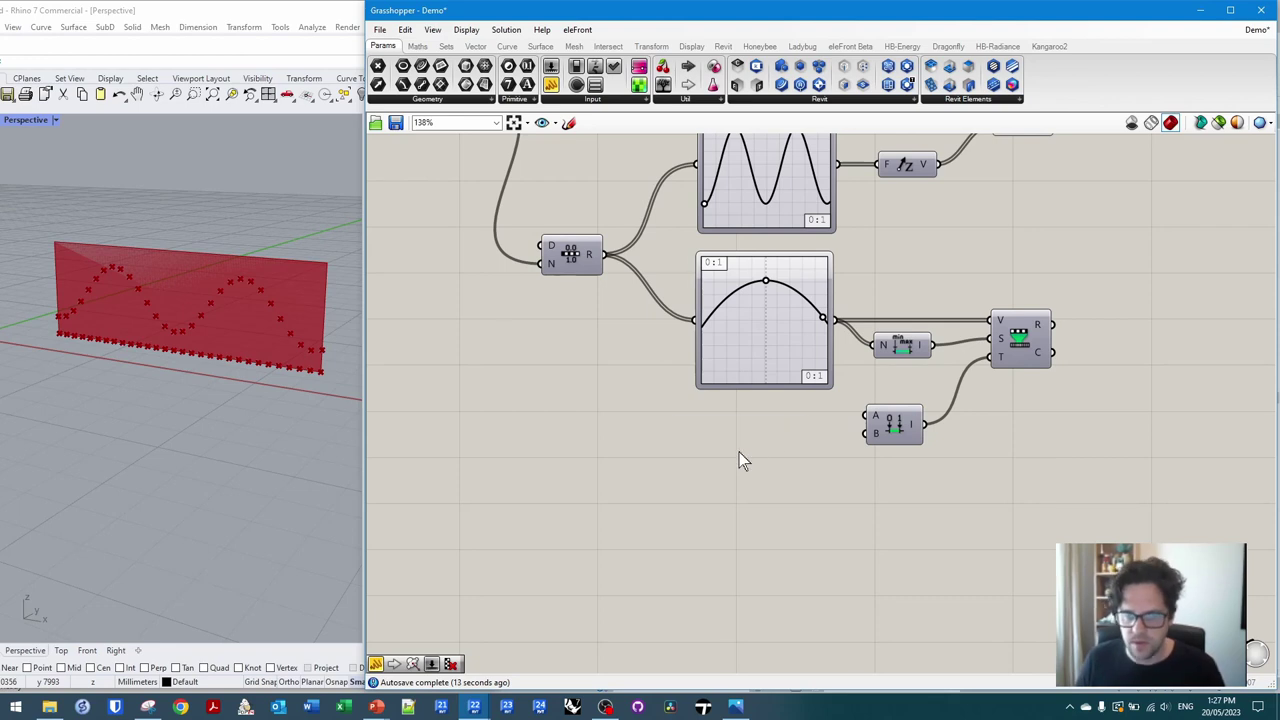
- Add a 0 to 1000 number slider at 250 for Construct Domain's A input and a copy of it for the B input
double_click(739, 452)
type("0<250<1000")
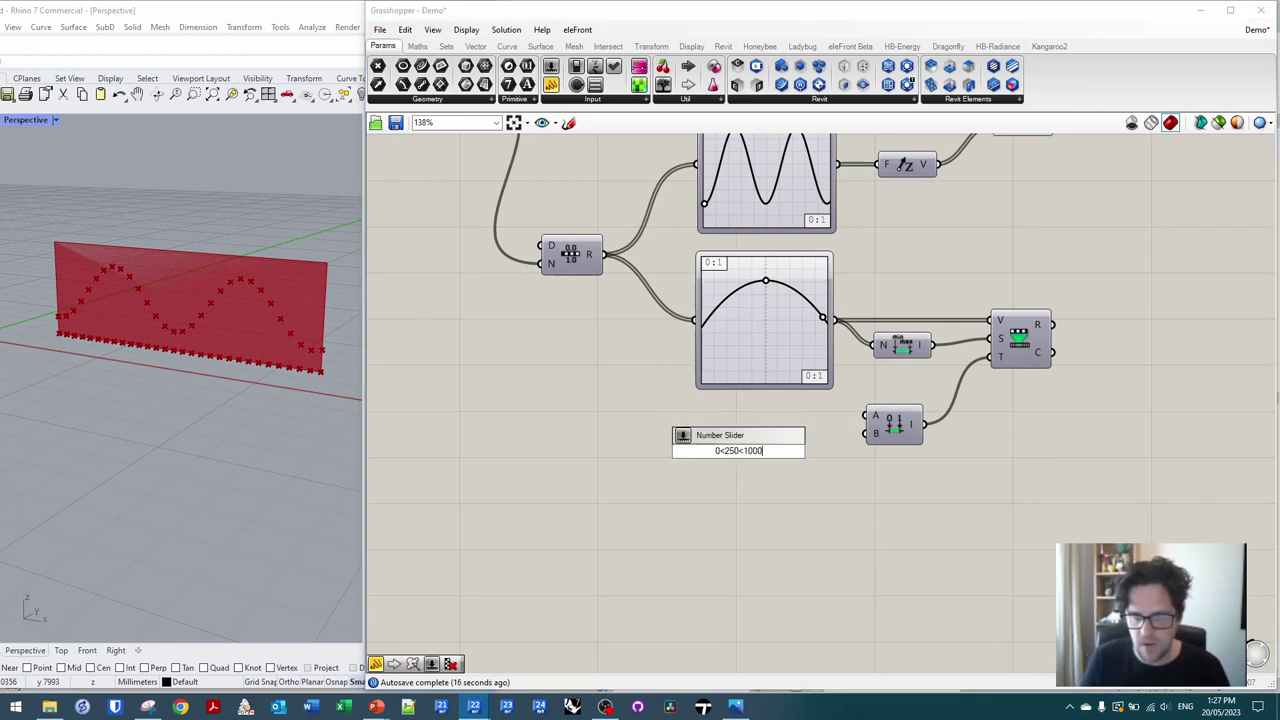
key("Return")
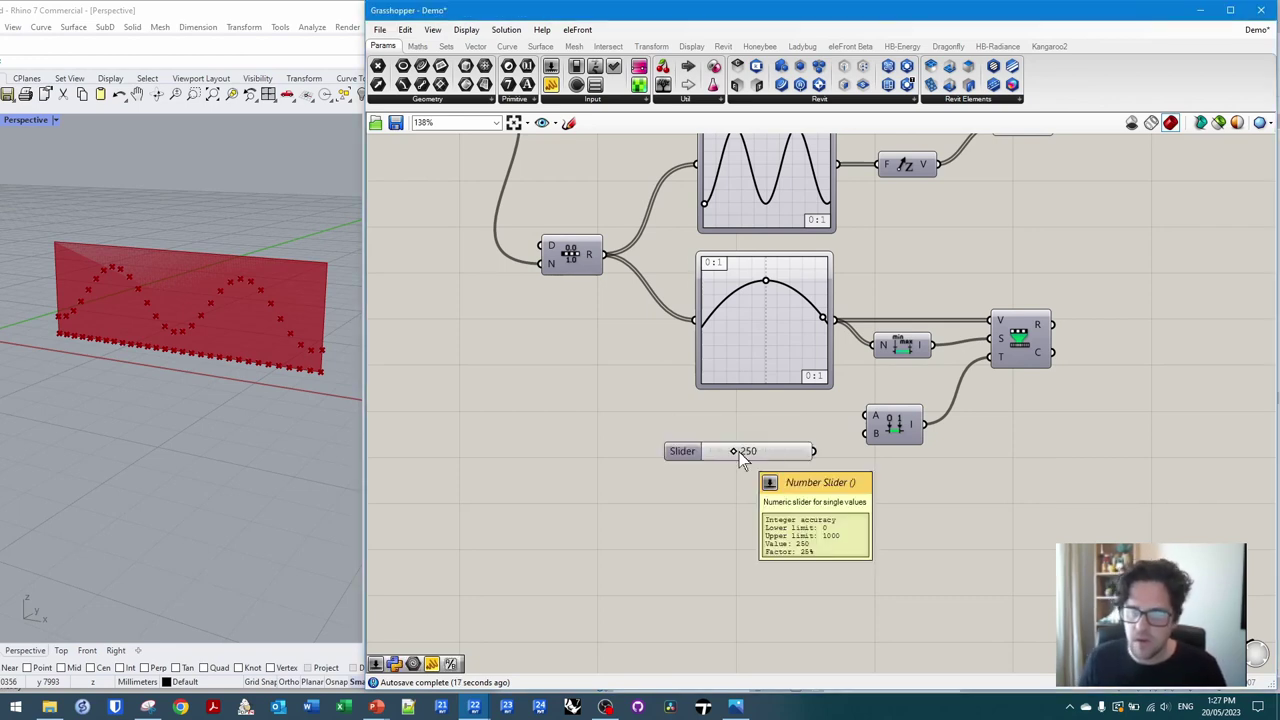
left_click_drag(847, 451, 866, 417)
left_click_drag(776, 447, 809, 432)
key("ctrl+c")
key("ctrl+v")
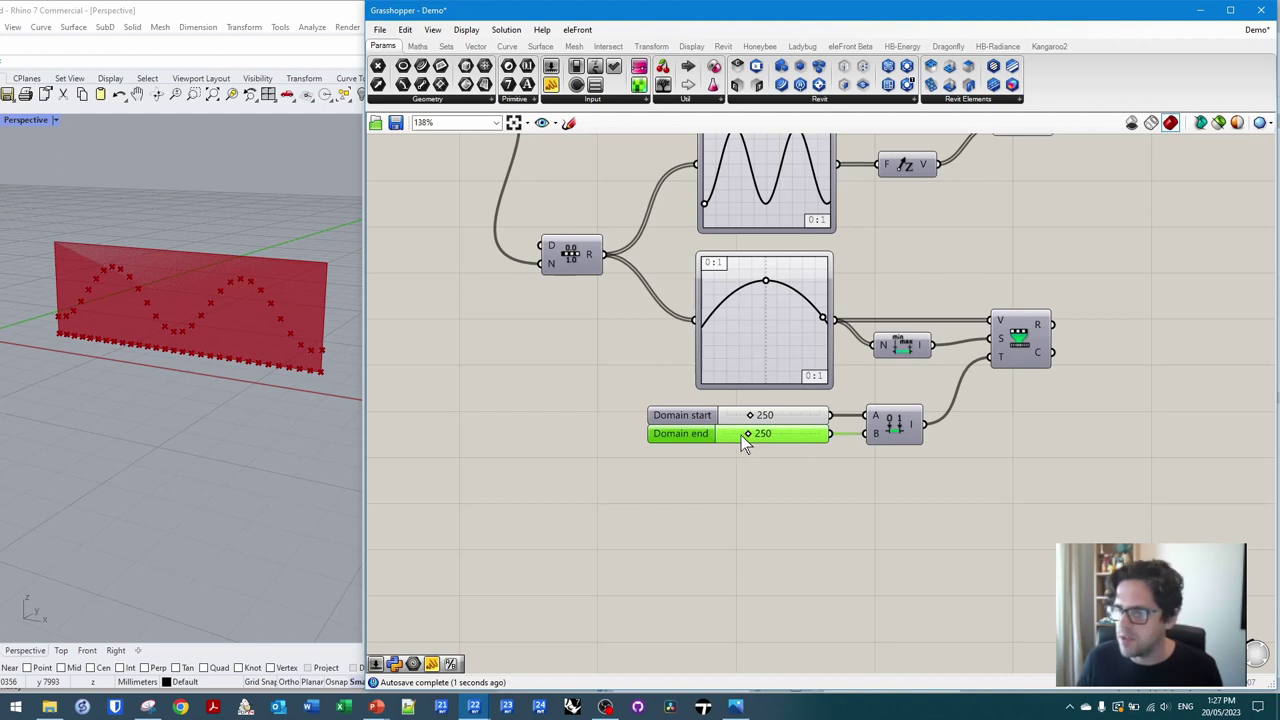
- Set the Domain end slider to 600
double_click(767, 433)
type("600")
key("Return")
right_click_drag(997, 413, 801, 434)
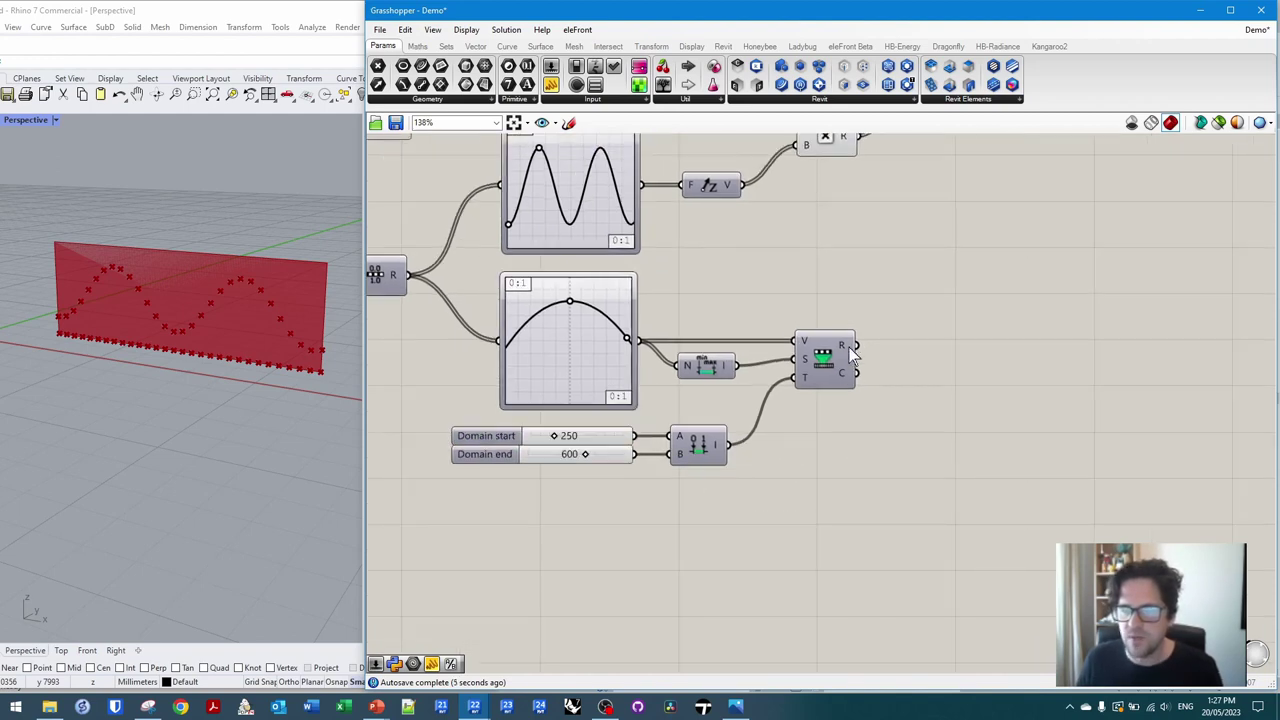
mouse_move(845, 354)
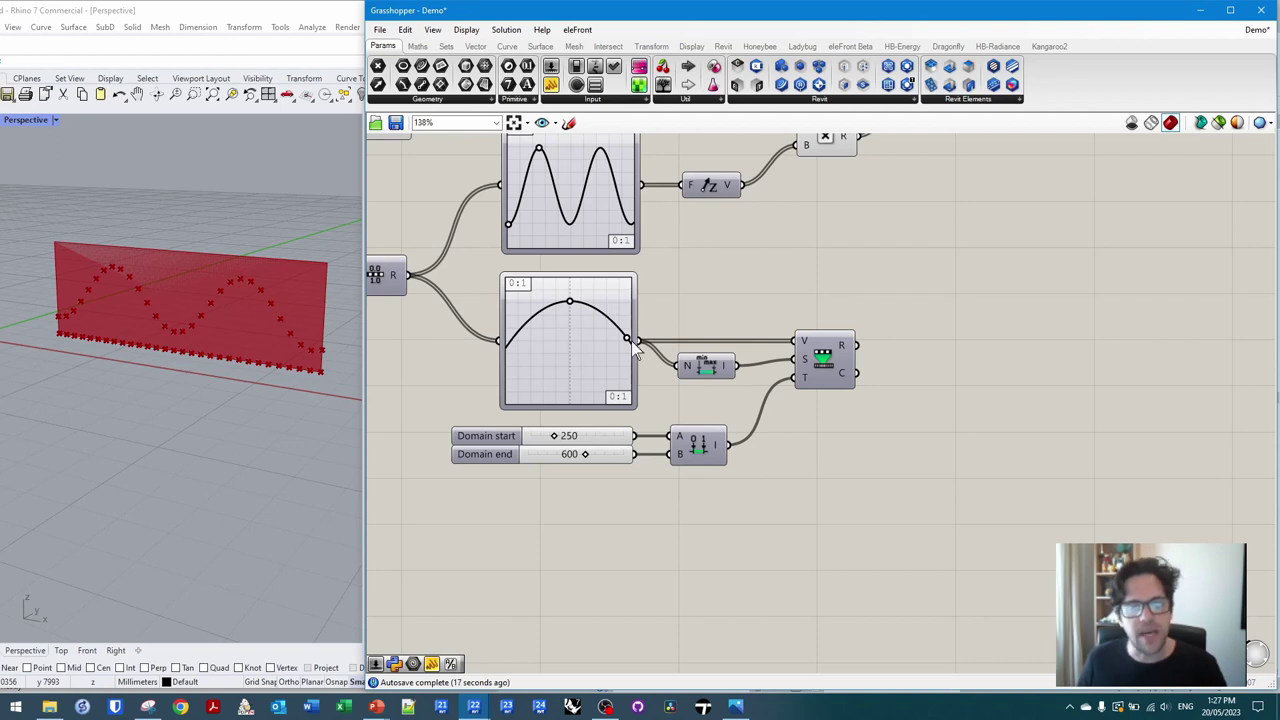
mouse_move(634, 349)
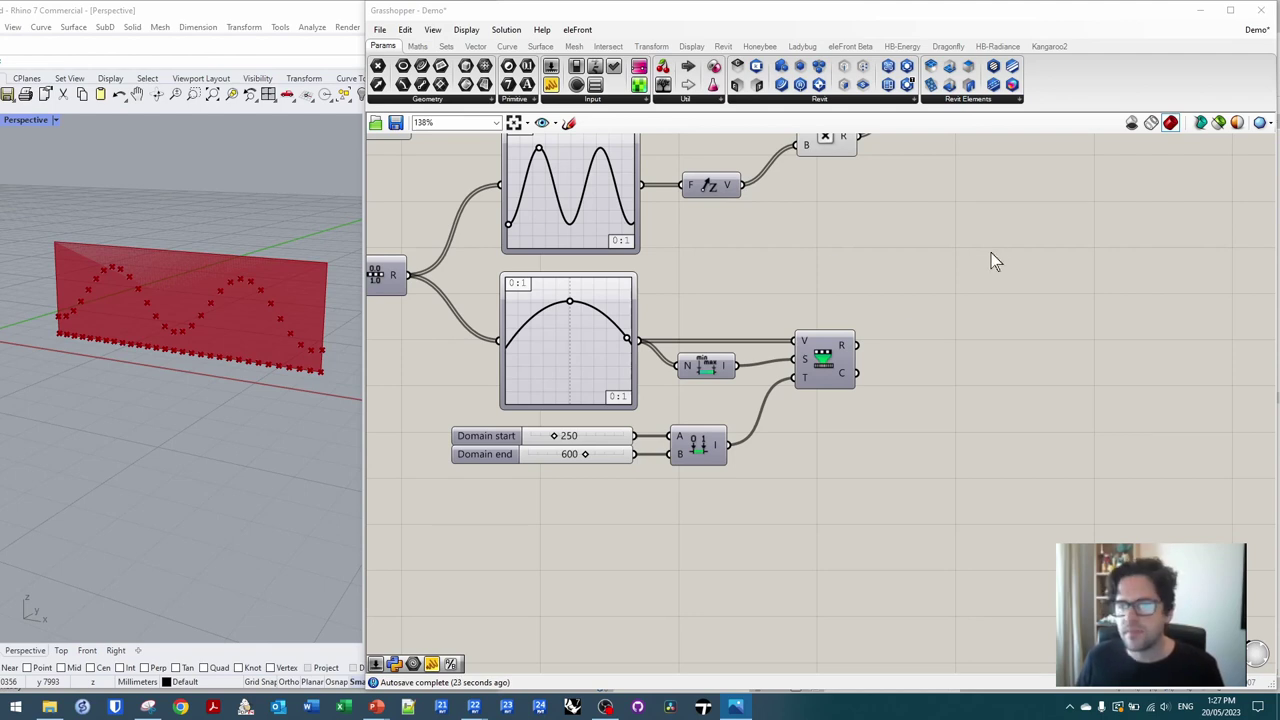
- Duplicate the Unit Z component to the space beside Length and connect Length's L output to the copy's F input
scroll(985, 300, "down", 4)
right_click_drag(976, 272, 820, 326)
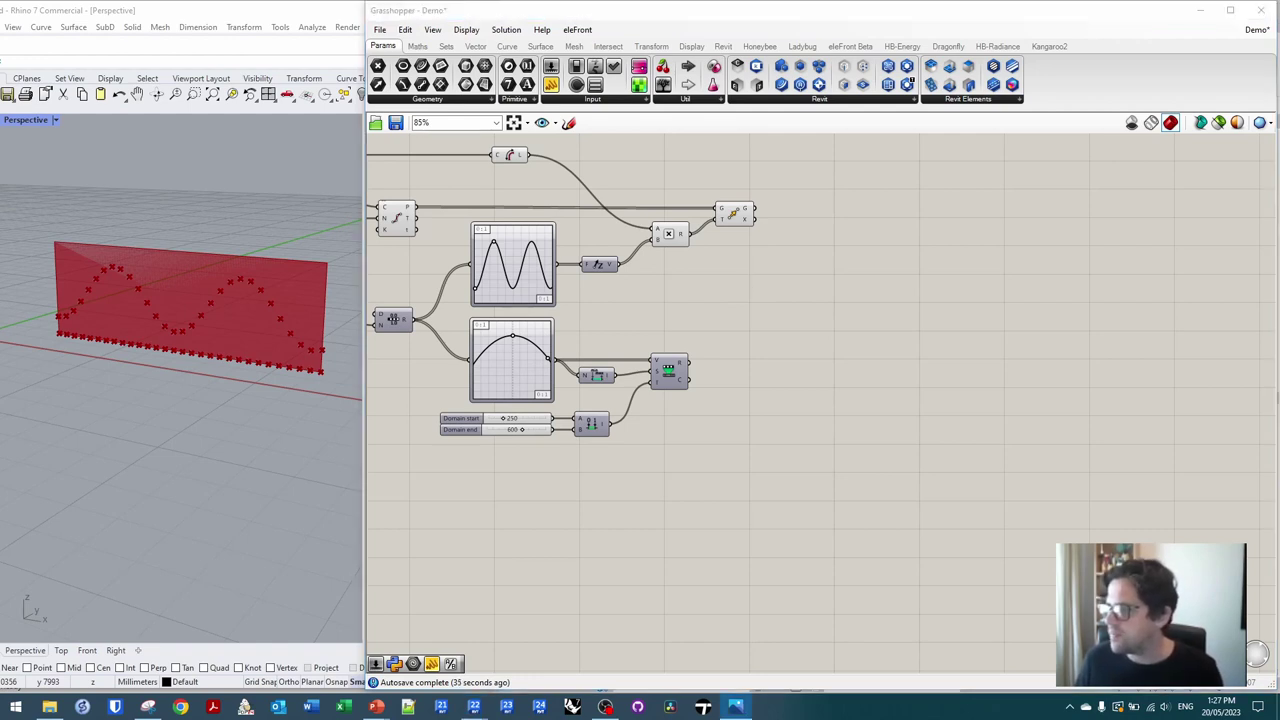
left_click(745, 220)
left_click(738, 215)
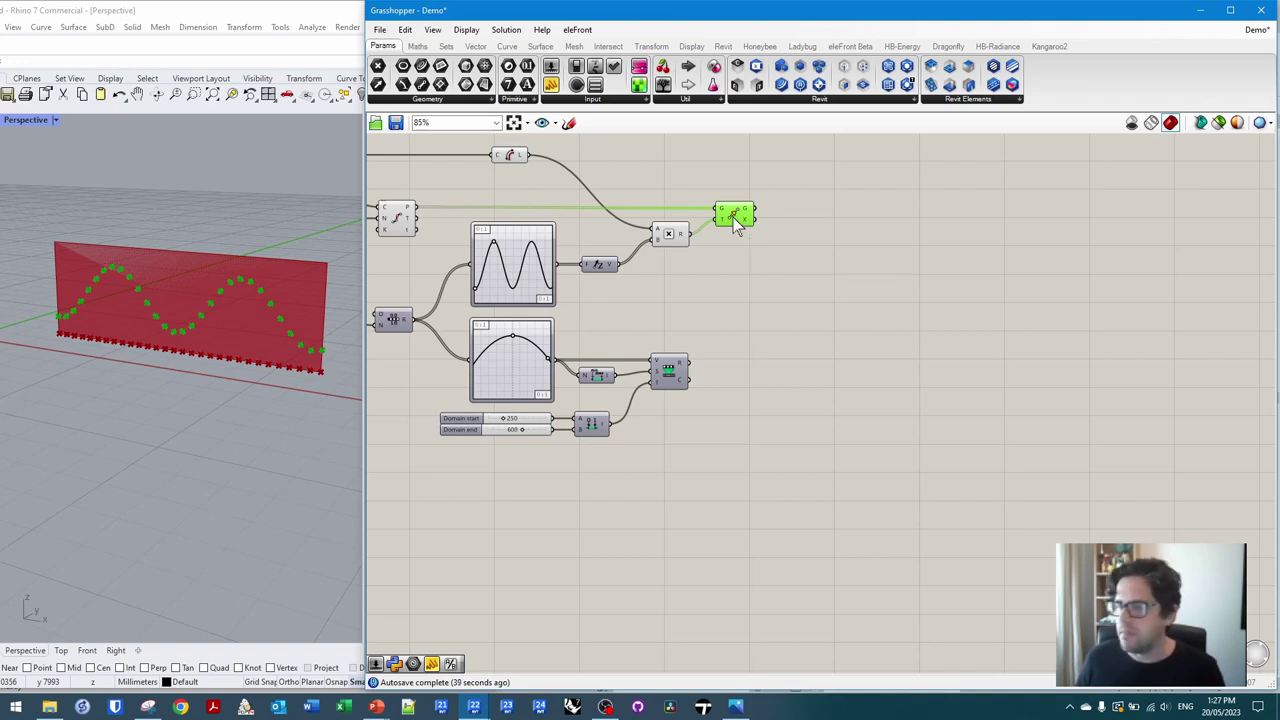
right_click_drag(735, 222, 920, 296)
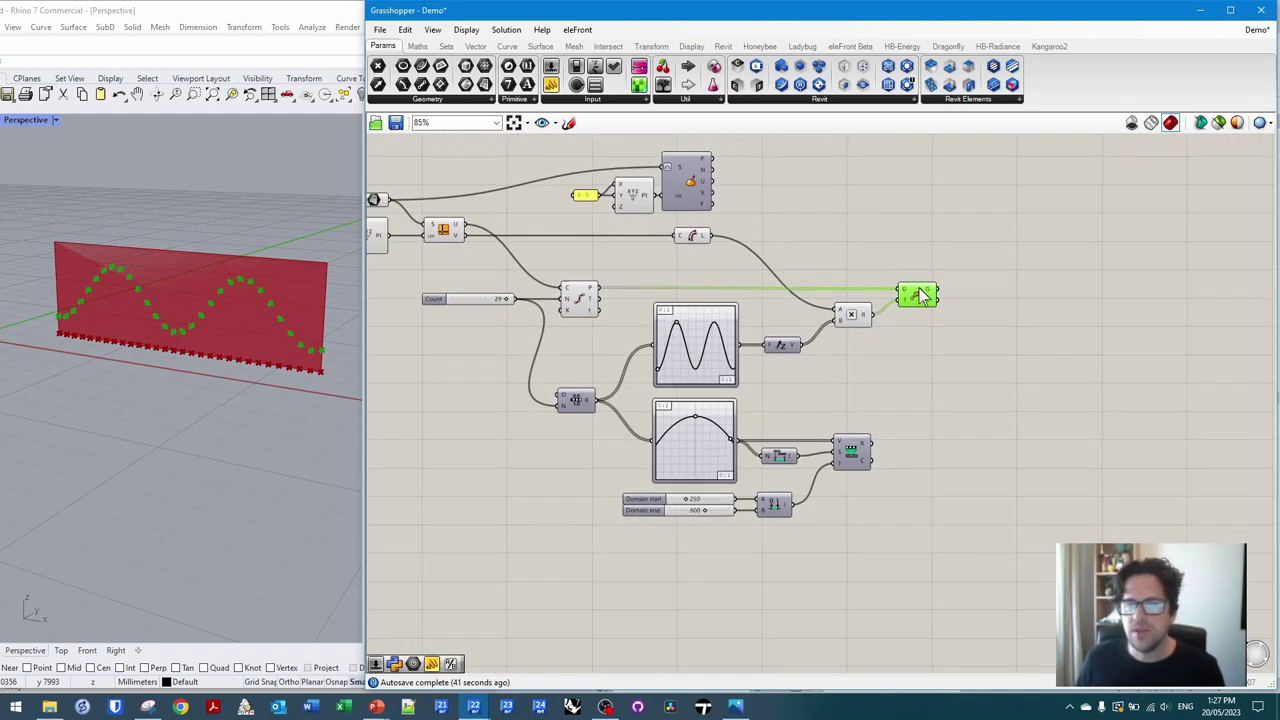
left_click(782, 347)
left_click_drag(793, 350, 845, 247)
left_click_drag(712, 236, 836, 249)
left_click_drag(711, 236, 838, 236)
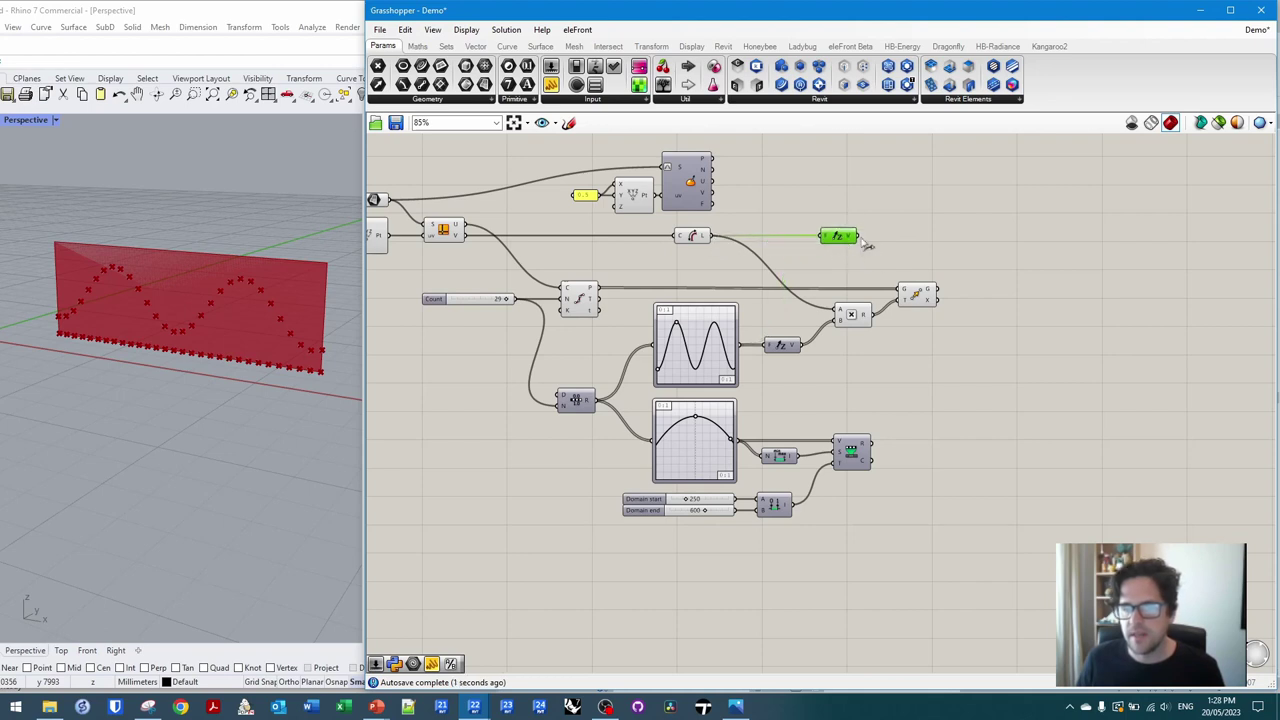
- Connect the copied Unit Z's V output to Move's T input in place of the Multiplication result, and place Move above it
left_click_drag(898, 292, 898, 263)
left_click_drag(830, 240, 843, 278)
left_click_drag(933, 267, 940, 249)
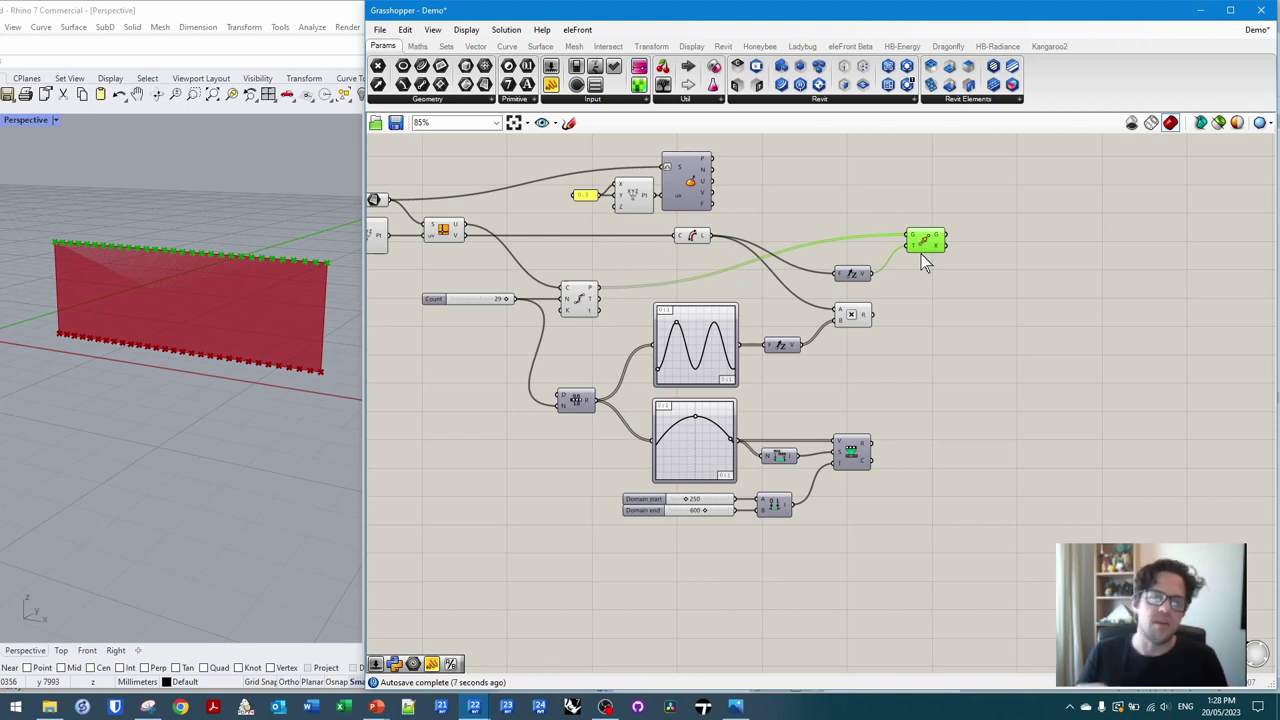
- Add a second Multiplication component, connecting Evaluate Surface's N output to A and Remap Numbers' R output to B, and align the first one above it
left_click(955, 375)
right_click_drag(955, 375, 862, 258)
double_click(862, 258)
type("*")
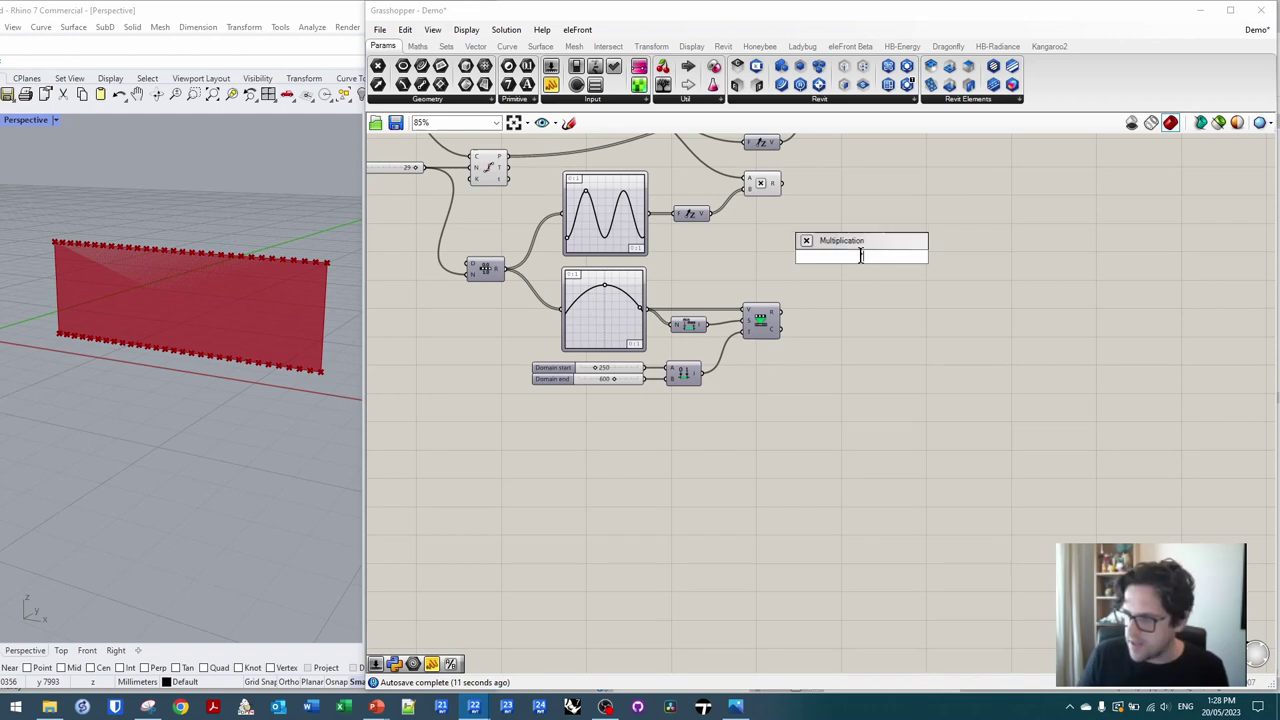
key("Return")
right_click_drag(738, 252, 843, 376)
right_click_drag(747, 165, 727, 197)
left_click_drag(714, 180, 973, 419)
left_click_drag(870, 456, 960, 418)
left_click(965, 421)
left_click_drag(851, 326, 970, 362)
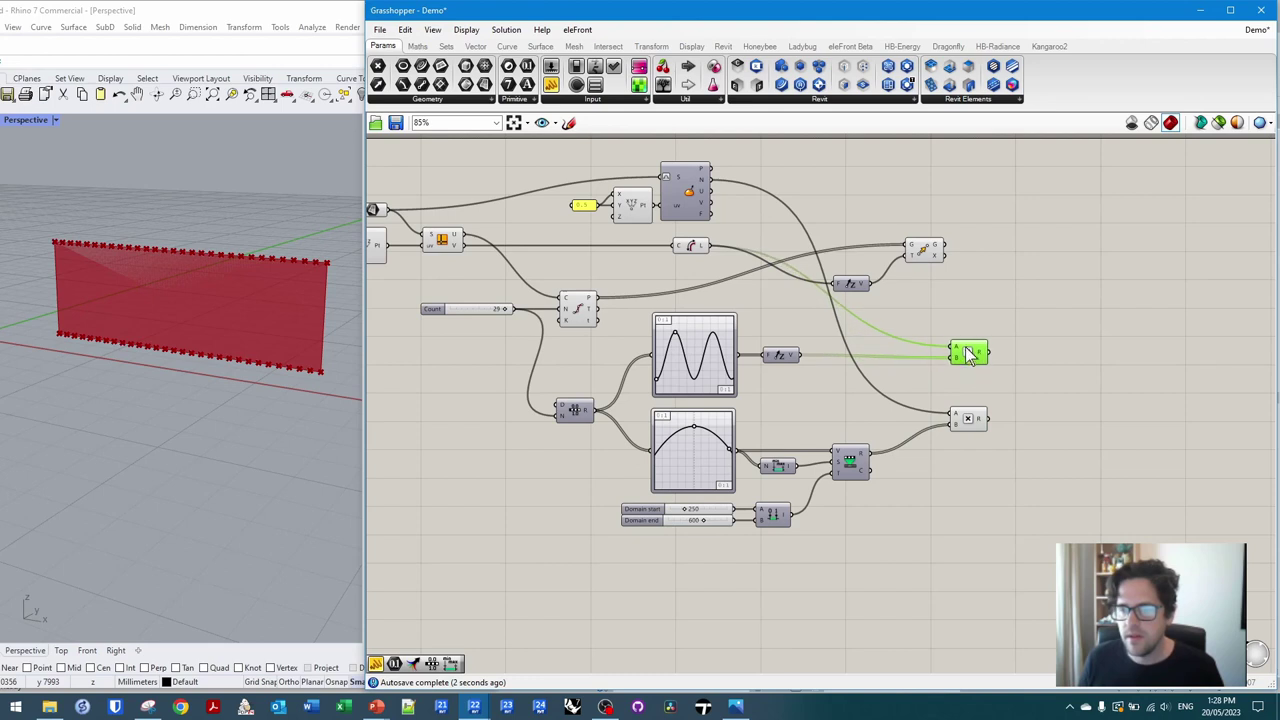
- Add an Addition component beside the two Multiplications, connecting the upper result to A and the lower result to B
scroll(886, 366, "up", 4)
double_click(895, 349)
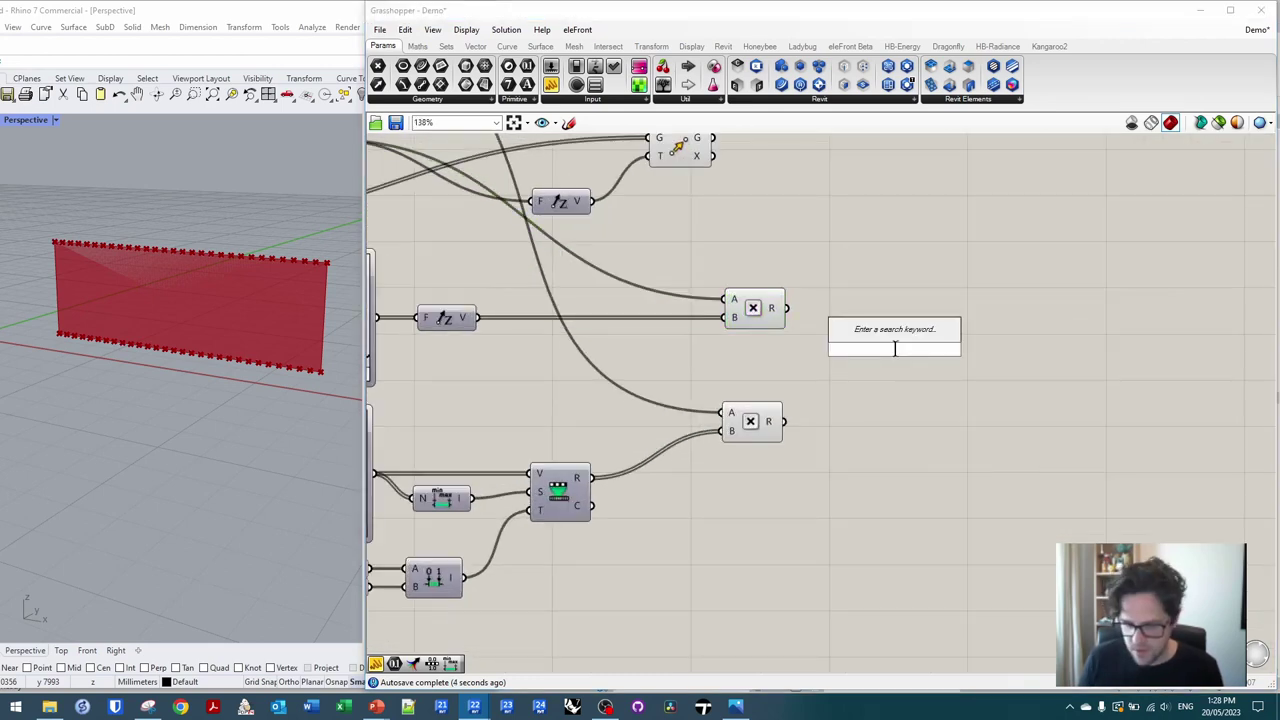
type("+")
key("Return")
mouse_move(788, 308)
left_mouse_down()
mouse_move(865, 341)
mouse_move(785, 421)
left_mouse_up()
left_click_drag(893, 348, 885, 368)
scroll(905, 298, "down", 4)
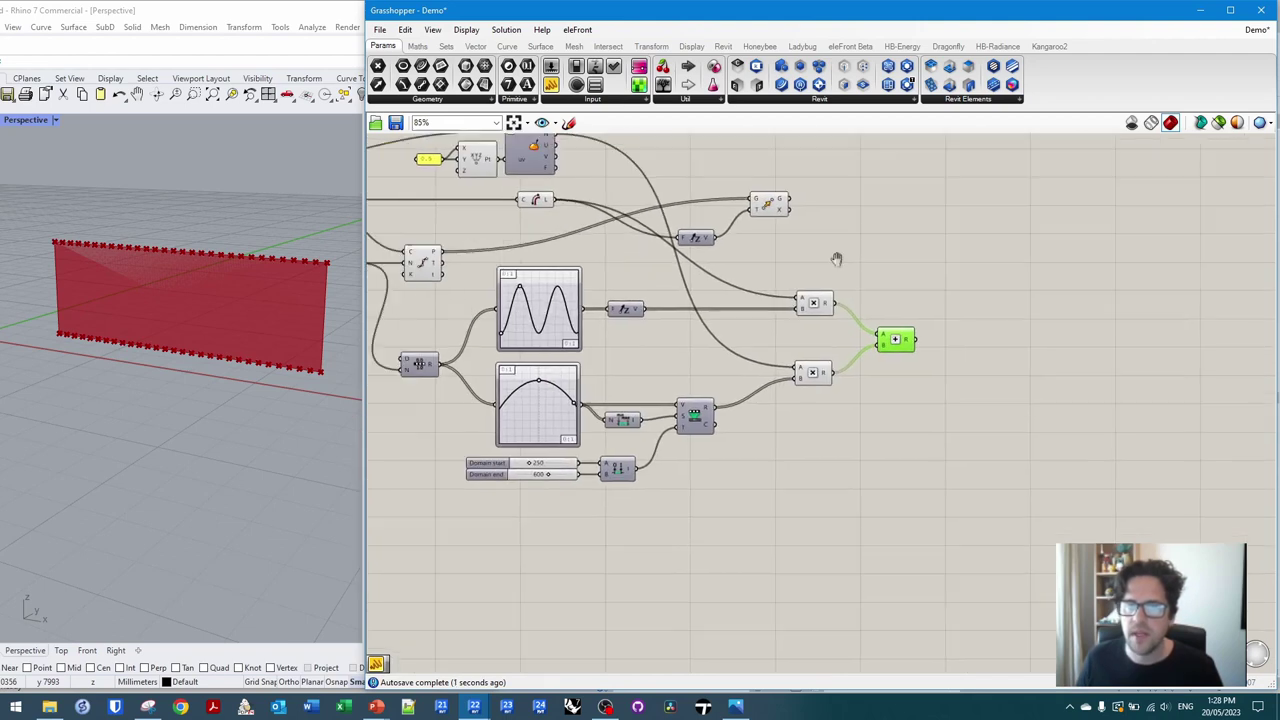
- Insert a relay in the wire from Divide Curve's P output and shift Unit Z clear of the point wires
right_click_drag(837, 259, 913, 273)
double_click(785, 214)
left_click_drag(785, 214, 868, 205)
left_click_drag(788, 225, 768, 197)
- Duplicate the Move component beyond Addition, keeping its division-point input, and connect Addition's R output to the copy's T input
left_click_drag(851, 200, 1020, 300)
left_click_drag(991, 353, 1051, 295)
left_click(1012, 269)
right_click_drag(256, 356, 122, 367)
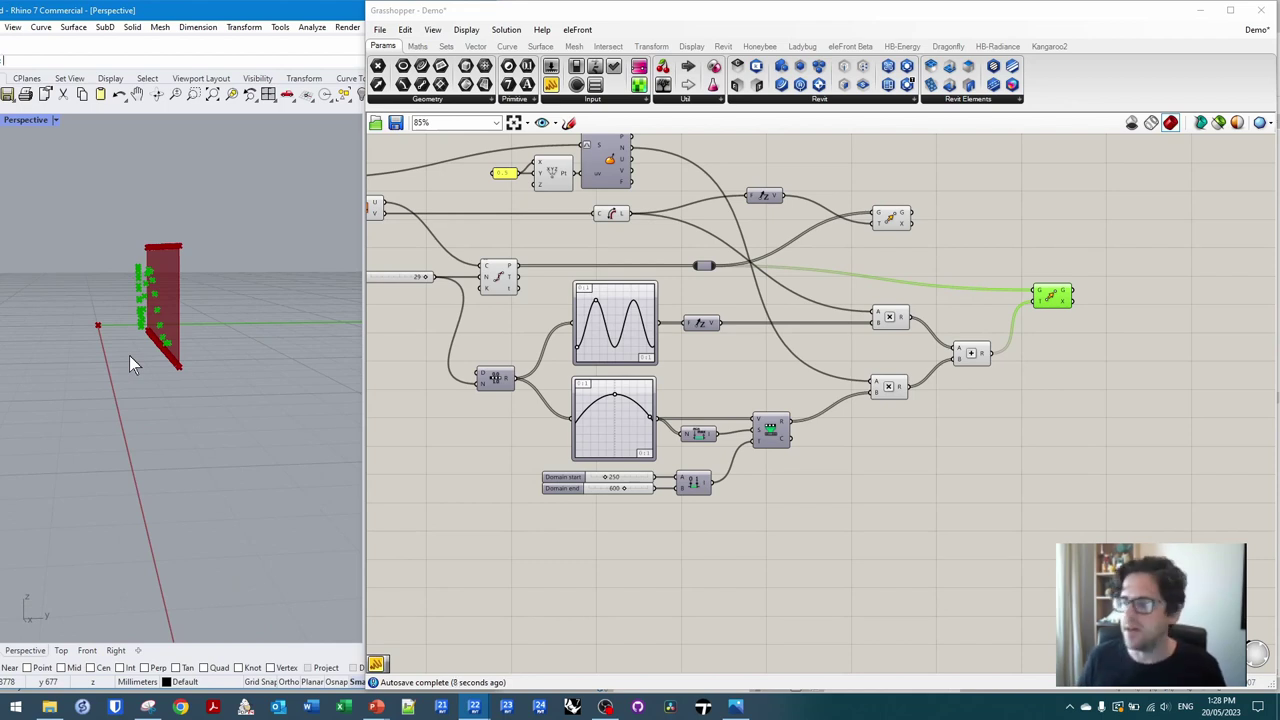
- Add an Entwine component in the space after the second Move
right_click_drag(1071, 282, 773, 303)
scroll(806, 291, "up", 1)
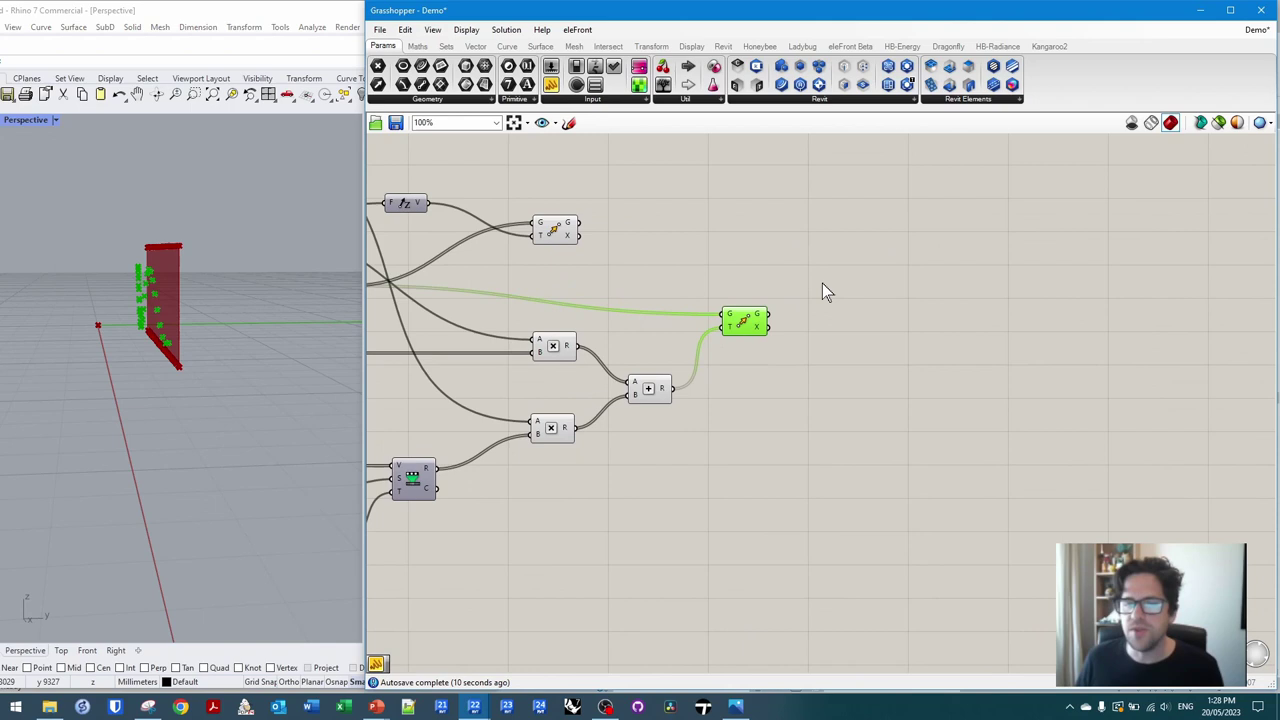
left_click(822, 283)
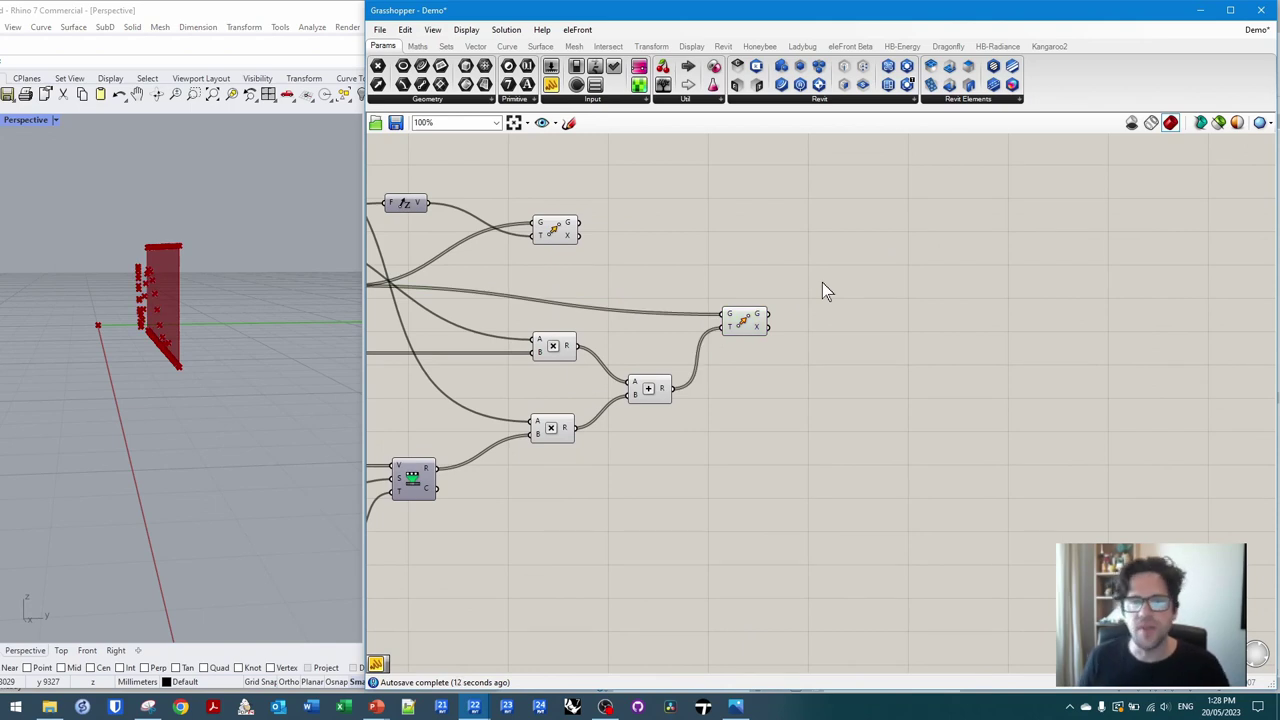
double_click(822, 282)
type("entwine")
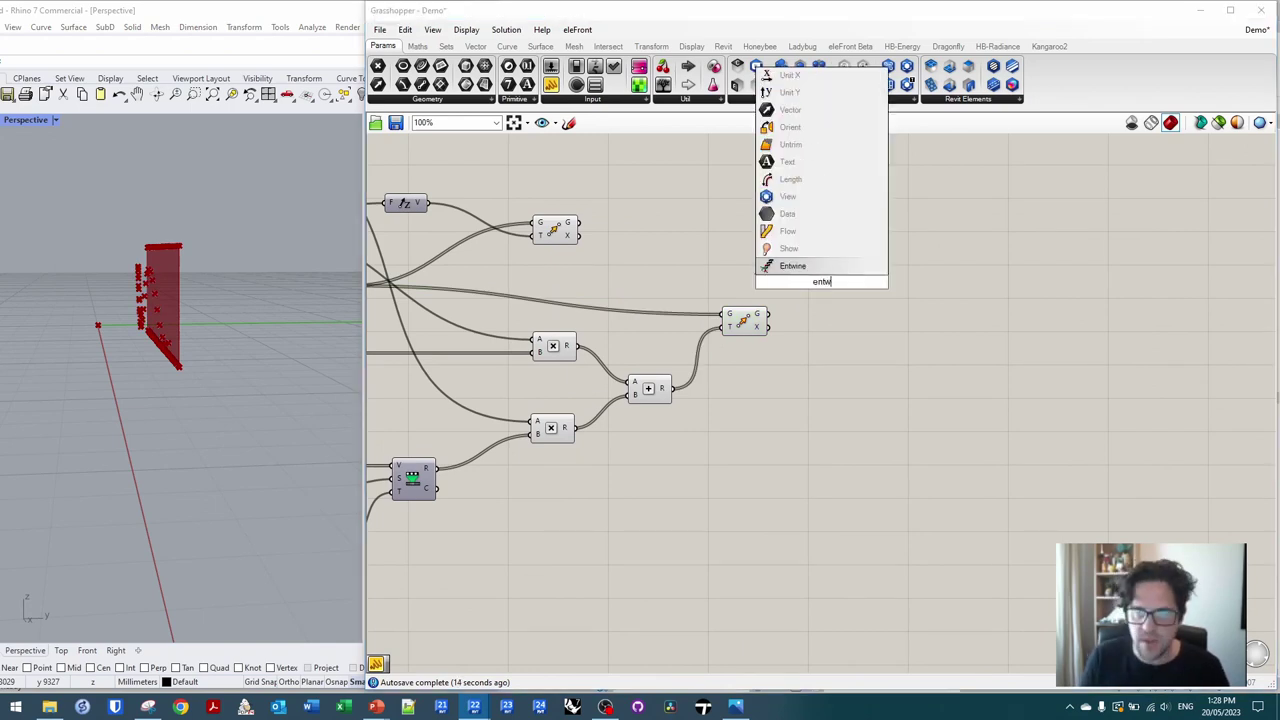
left_click(806, 267)
left_click_drag(820, 284, 891, 273)
- Connect the relay to Entwine's {0;0} input, the first Move's G output to {0;1} and the second Move's to {0;2}
right_click_drag(694, 262, 720, 258)
right_click_drag(684, 320, 836, 321)
mouse_move(525, 283)
left_mouse_down()
mouse_move(1029, 257)
mouse_move(1073, 266)
mouse_move(520, 286)
left_mouse_up()
right_click_drag(940, 292, 897, 266)
left_click(955, 315)
left_click_drag(996, 296, 713, 238)
left_click(986, 308)
left_click_drag(1011, 302, 1006, 304)
- Inspect the Entwine output's data tree in a temporary panel, removing the panel when done
right_click_drag(1108, 303, 935, 266)
scroll(934, 268, "up", 4)
double_click(930, 270)
type("//")
key("Return")
left_click_drag(809, 264, 852, 267)
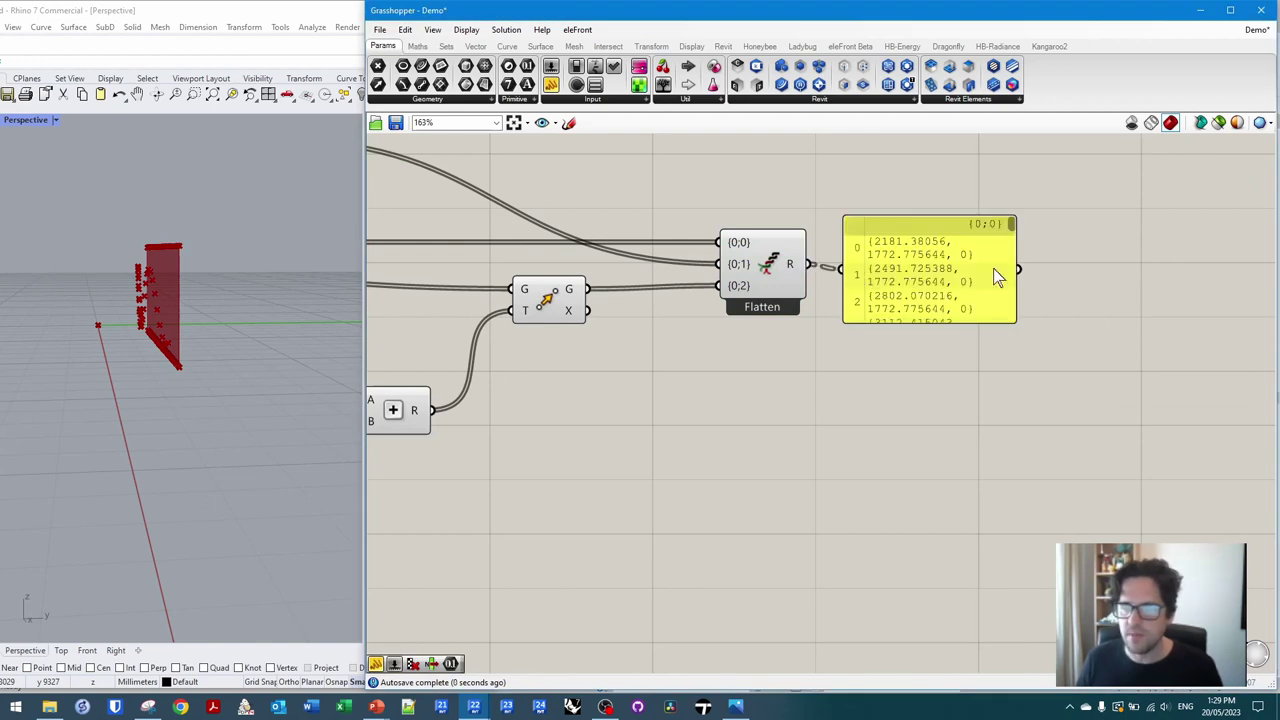
left_click_drag(1008, 228, 1026, 303)
key("Delete")
- Add a Flip Matrix component fed by Entwine's R output
double_click(890, 262)
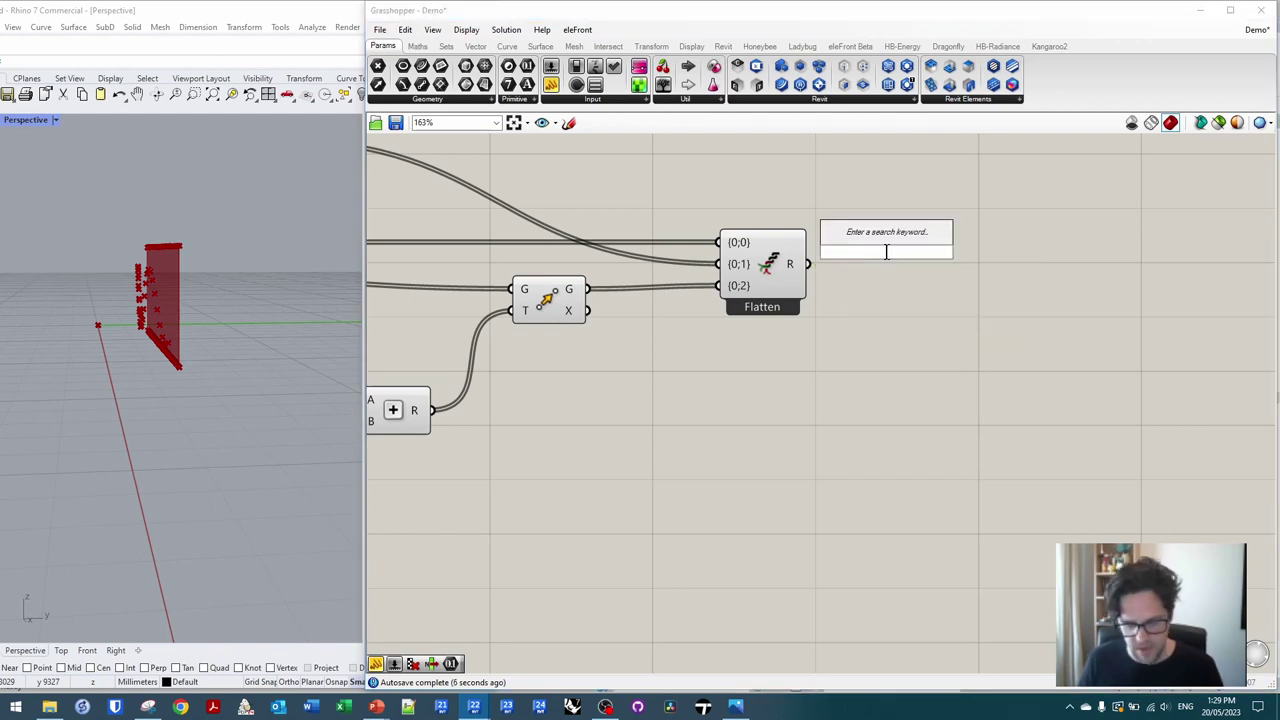
type("flip")
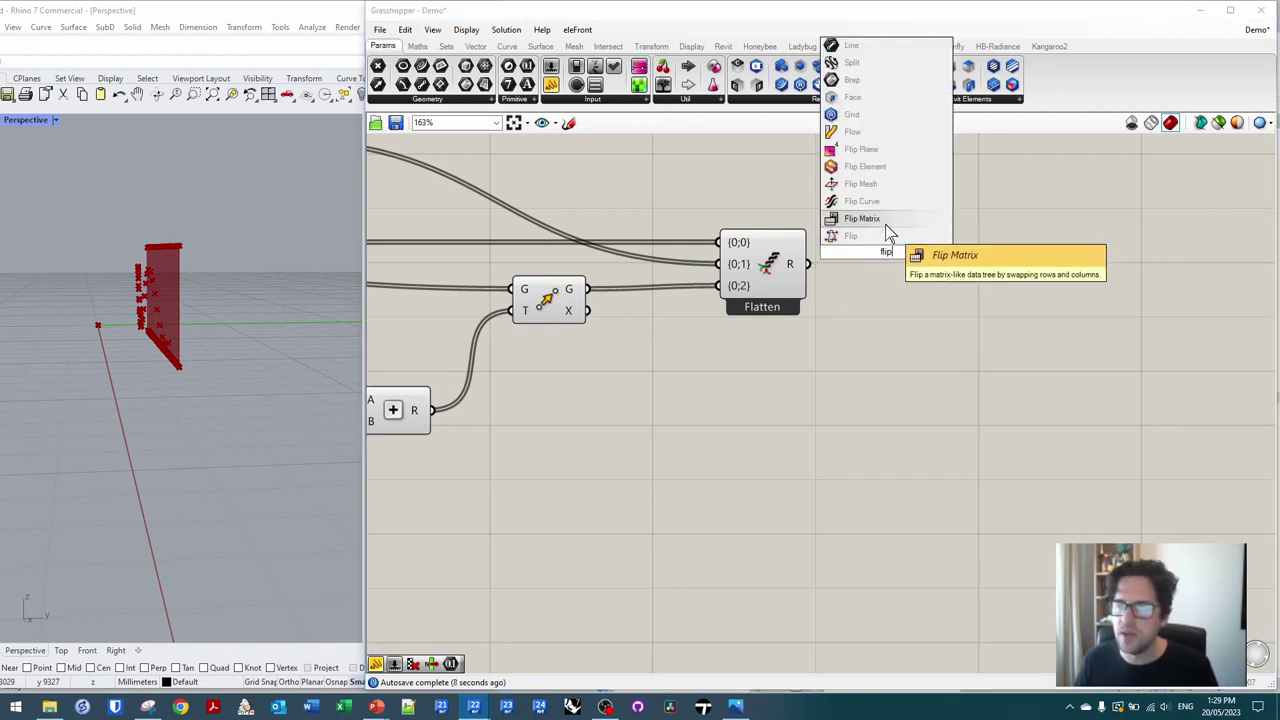
left_click(885, 220)
- Examine the point grouping of Flip Matrix's output in an enlarged temporary panel, removing the panel when done
double_click(1003, 244)
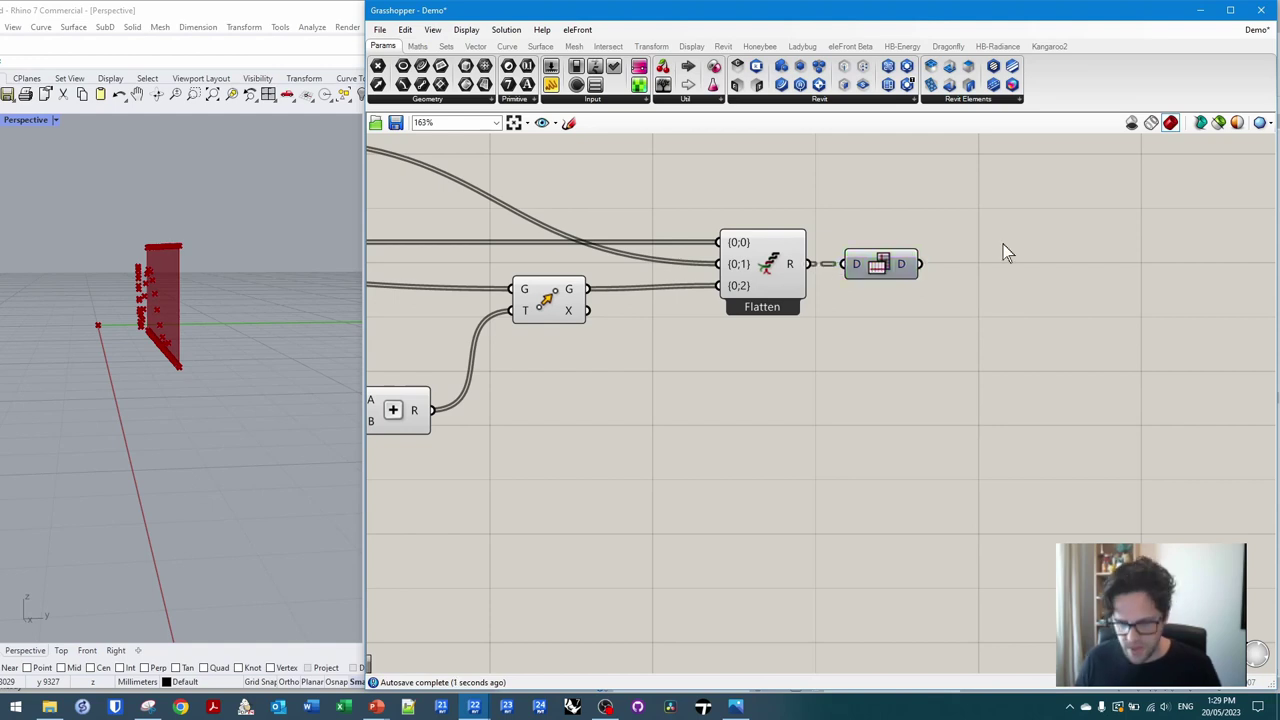
type("//")
key("Return")
left_click_drag(956, 260, 994, 263)
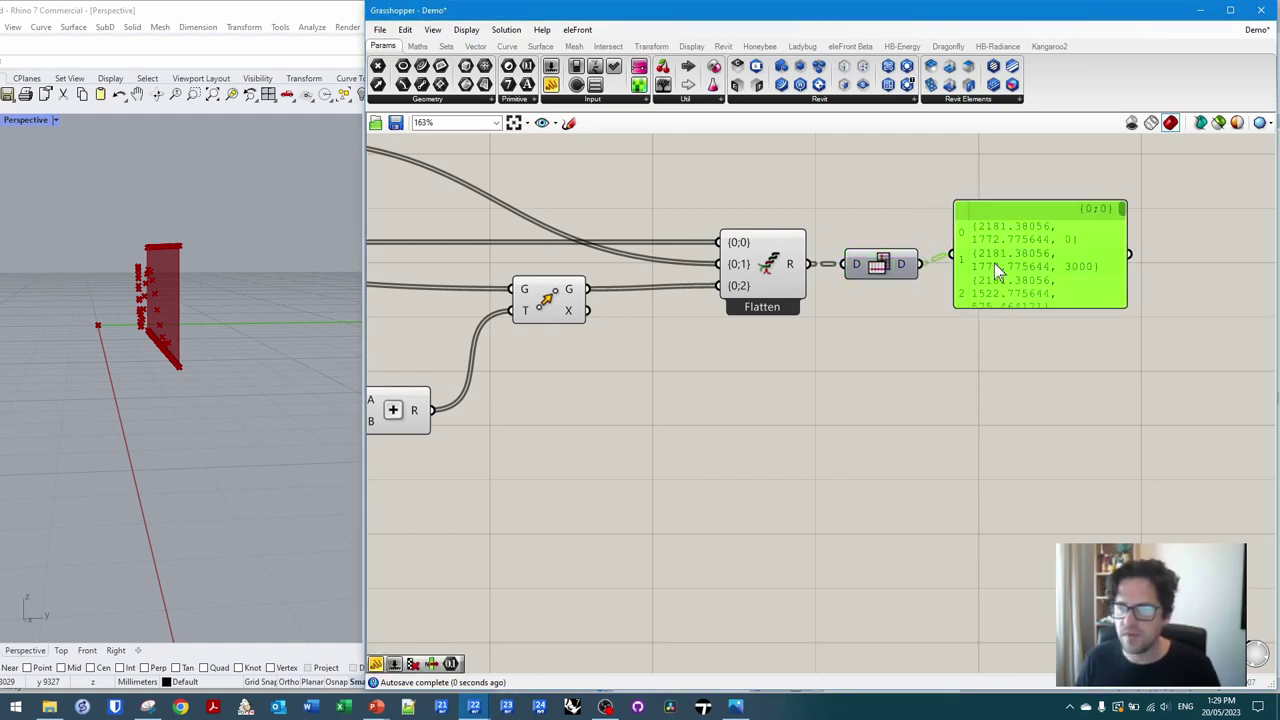
left_click_drag(1123, 306, 1171, 414)
scroll(1167, 225, "down", 3)
left_click_drag(1167, 233, 1167, 252)
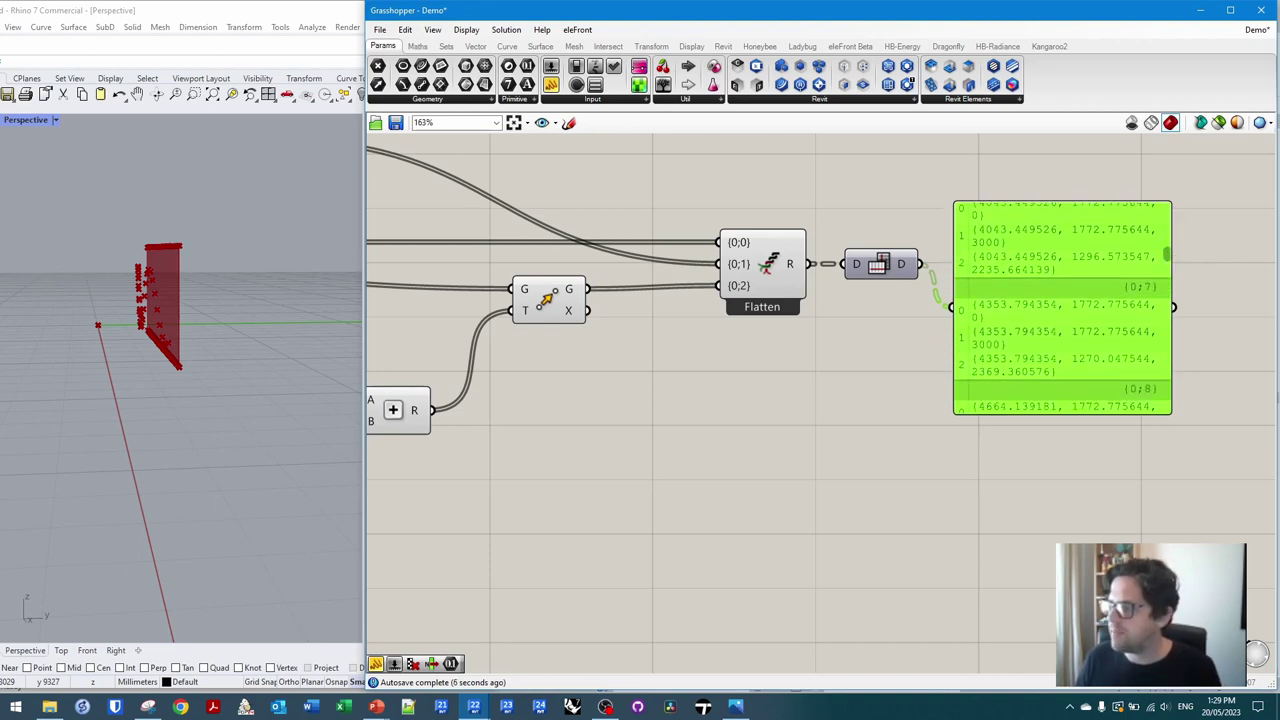
left_click(1095, 283)
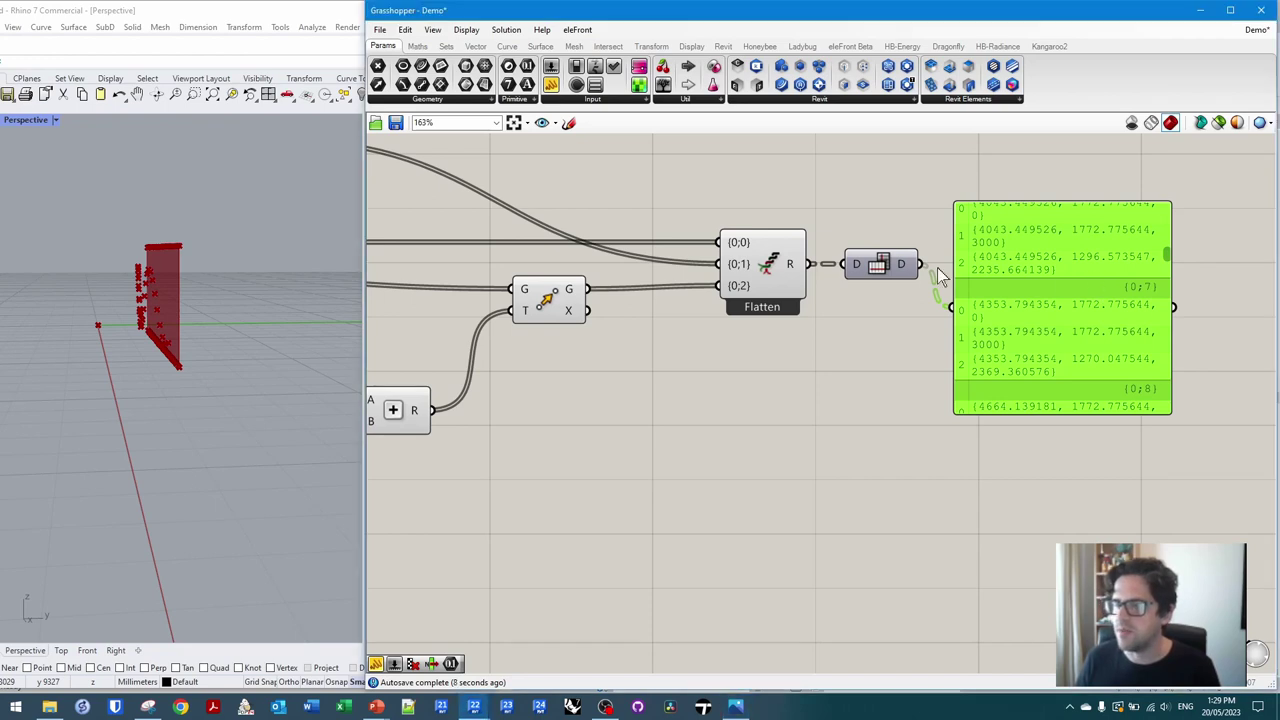
key("Delete")
- Simplify Flip Matrix's D output and check its branch paths in a temporary panel
right_click(900, 266)
left_click(956, 350)
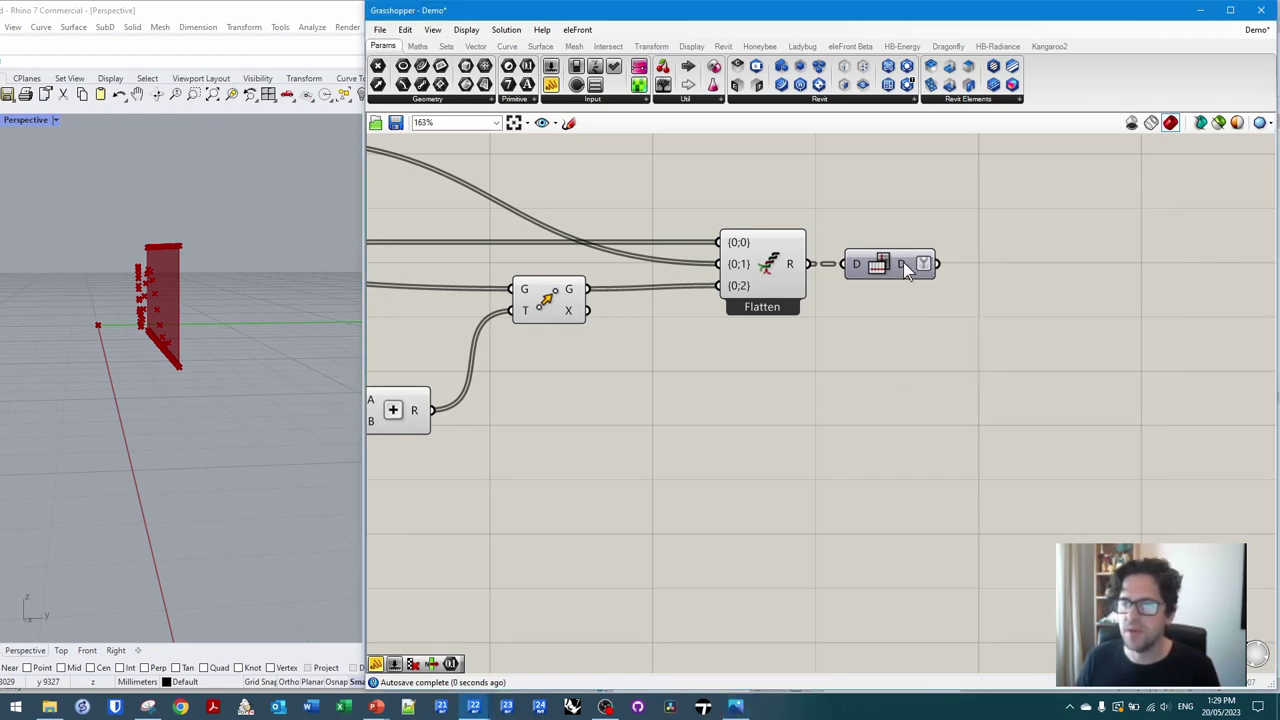
double_click(1067, 260)
type("//")
key("Return")
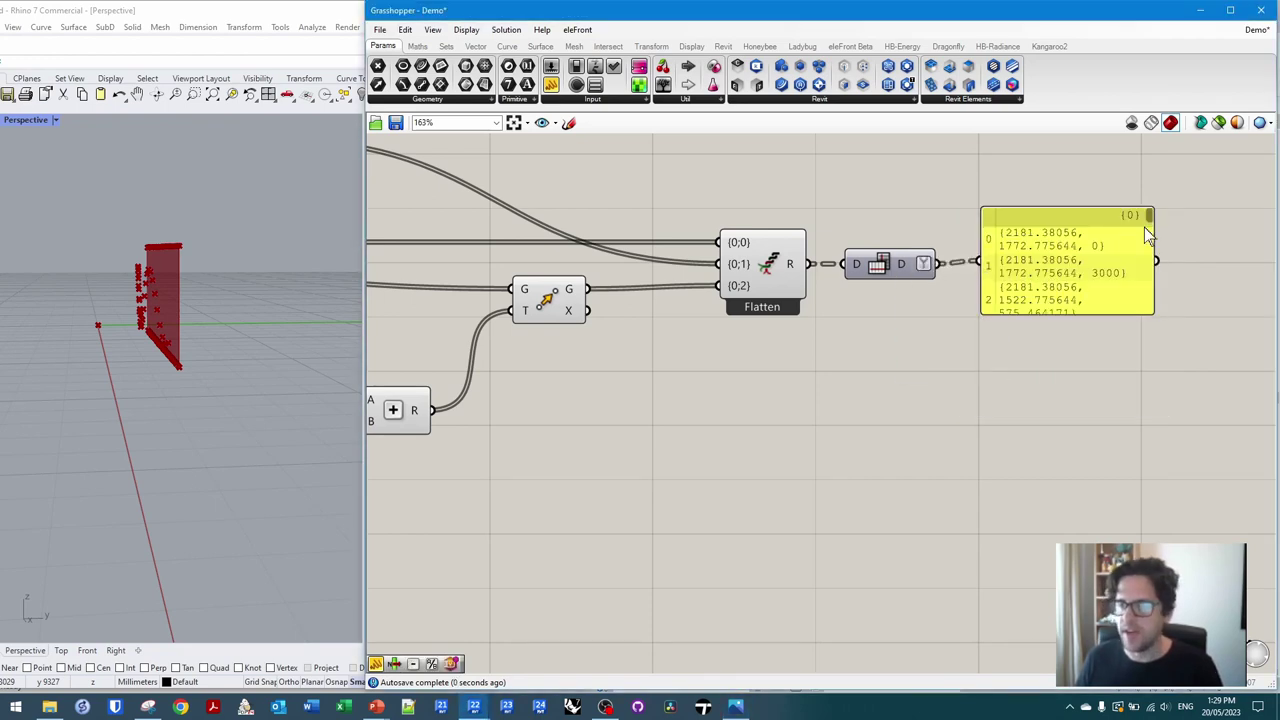
left_click_drag(1150, 215, 1149, 307)
left_click(1097, 266)
key("Delete")
- Add a PolyLine component and connect Flip Matrix's D output to its V input
right_click_drag(1097, 266, 966, 289)
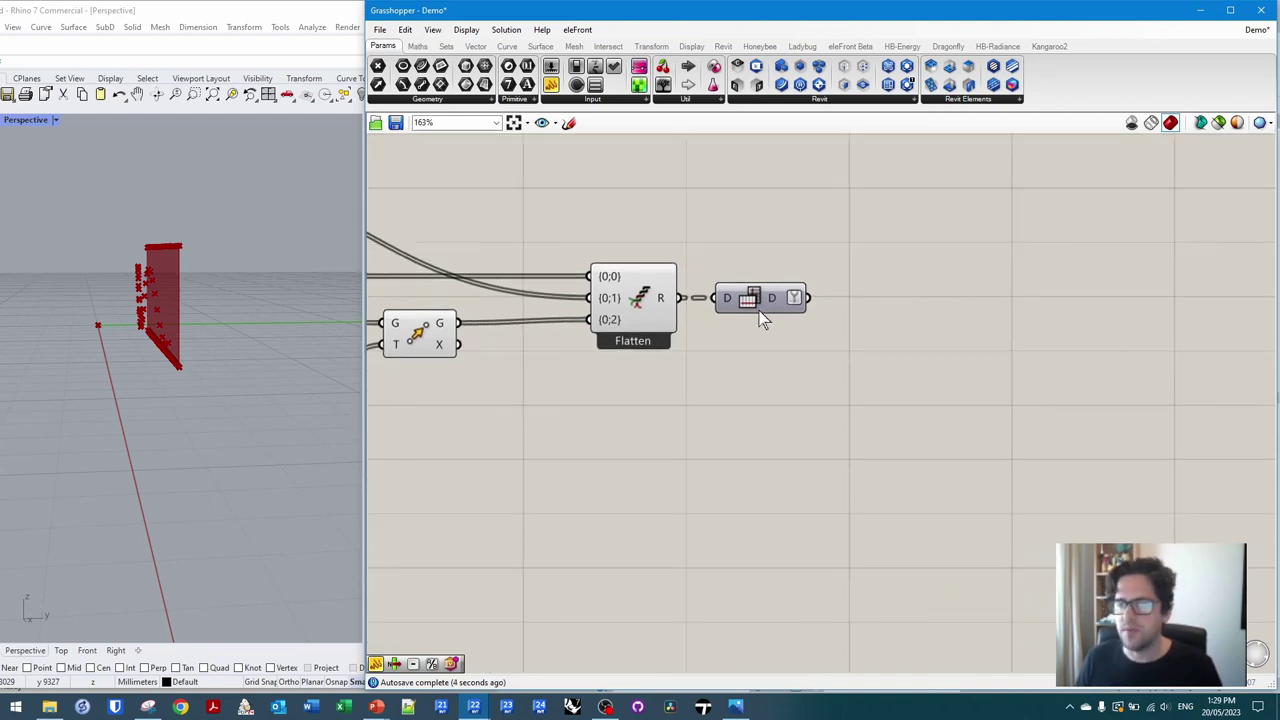
double_click(881, 312)
type("polyline")
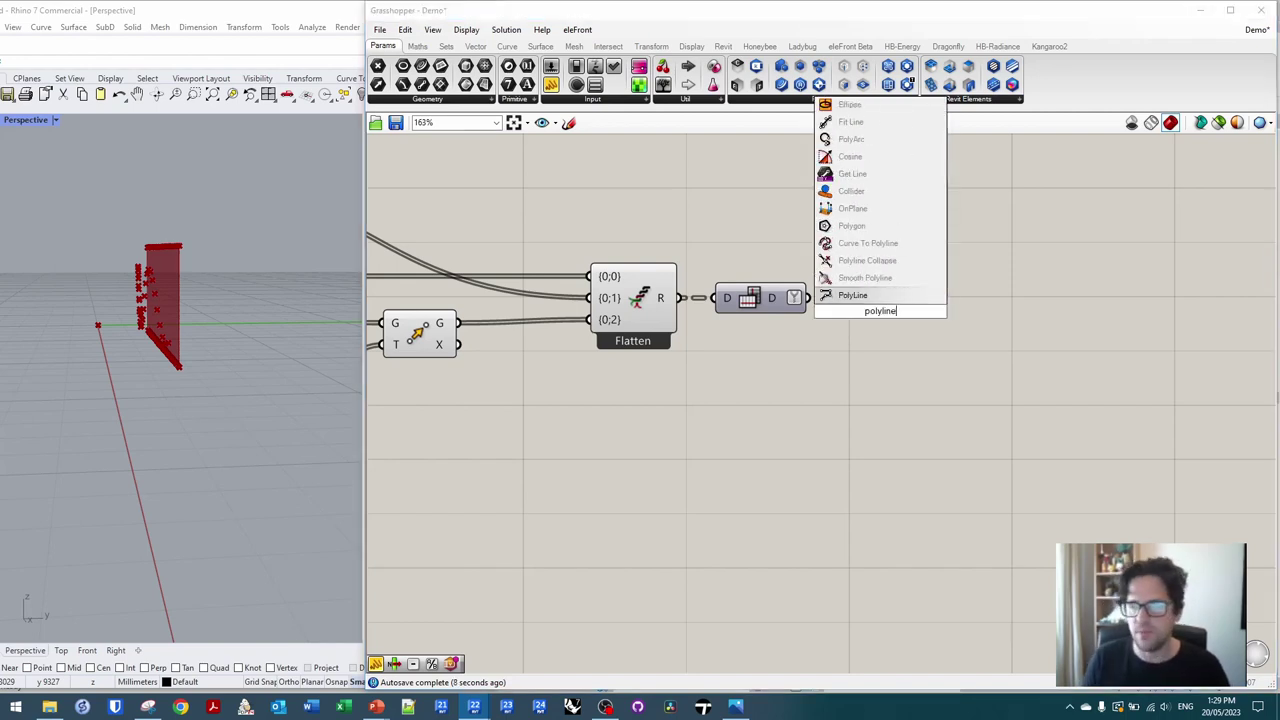
key("Return")
left_click_drag(813, 302, 943, 350)
- Add a Boolean Toggle set to True and connect it to PolyLine's C input to close the polylines
double_click(852, 400)
type("//")
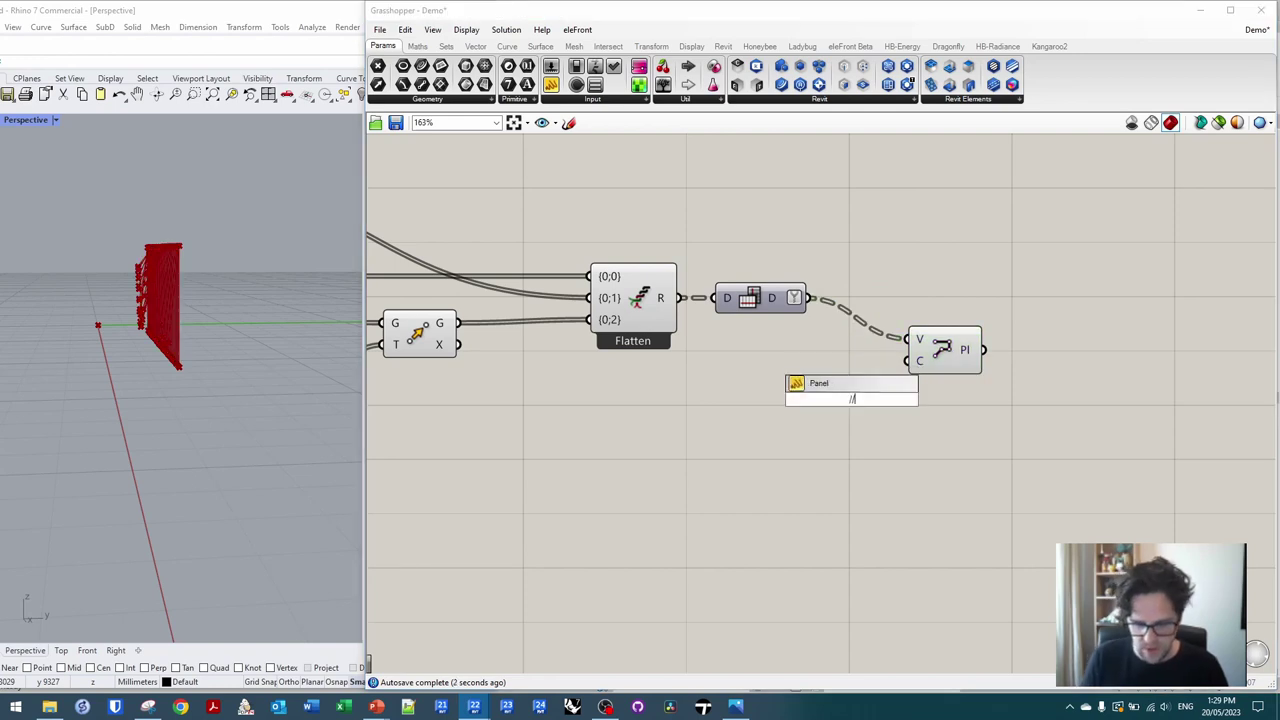
type("b")
key("BackSpace")
key("BackSpace")
key("BackSpace")
type("bool")
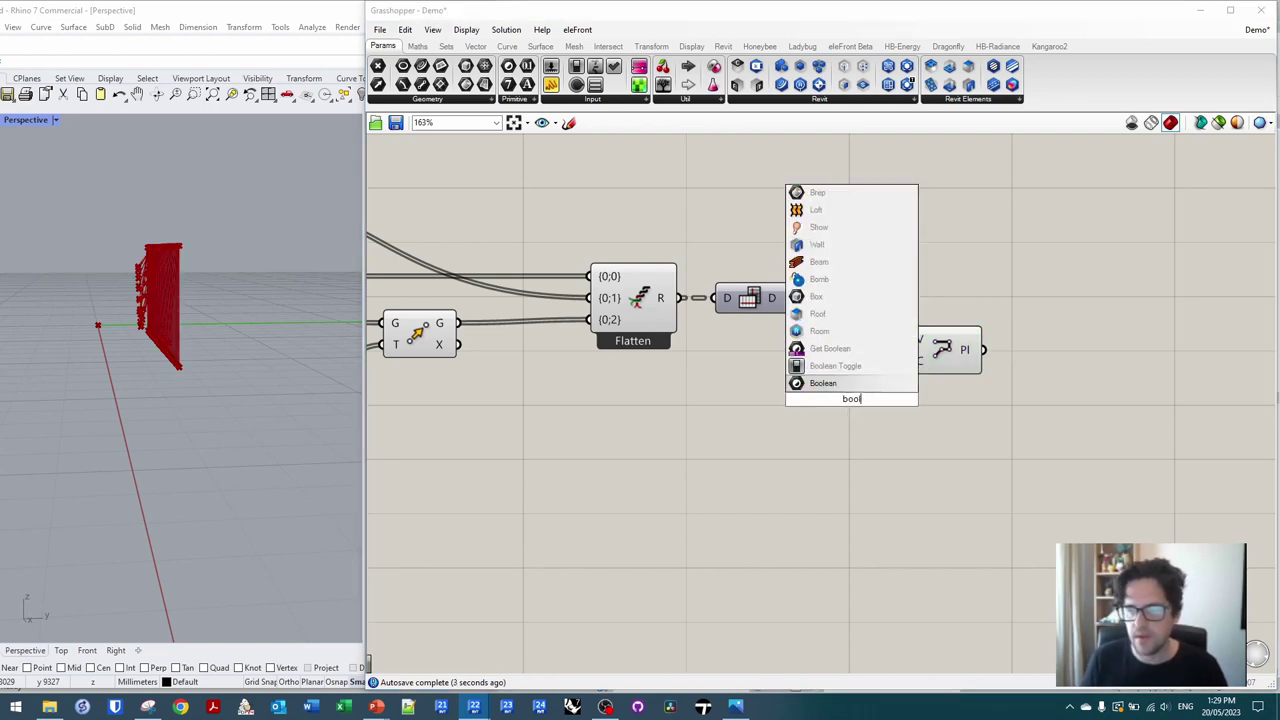
left_click(843, 385)
left_click(870, 396)
left_click_drag(813, 396, 737, 349)
left_click_drag(1030, 415, 805, 345)
left_click_drag(958, 350, 995, 420)
- Add a Surface parameter fed by PolyLine's Pl output and orbit the viewport to see the resulting blades
right_click_drag(1128, 360, 946, 312)
double_click(946, 312)
type("srf")
key("Return")
left_click_drag(830, 361, 917, 312)
right_click_drag(80, 322, 187, 348)
- Add a Custom Preview component after the Surface parameter
right_click_drag(990, 381, 715, 355)
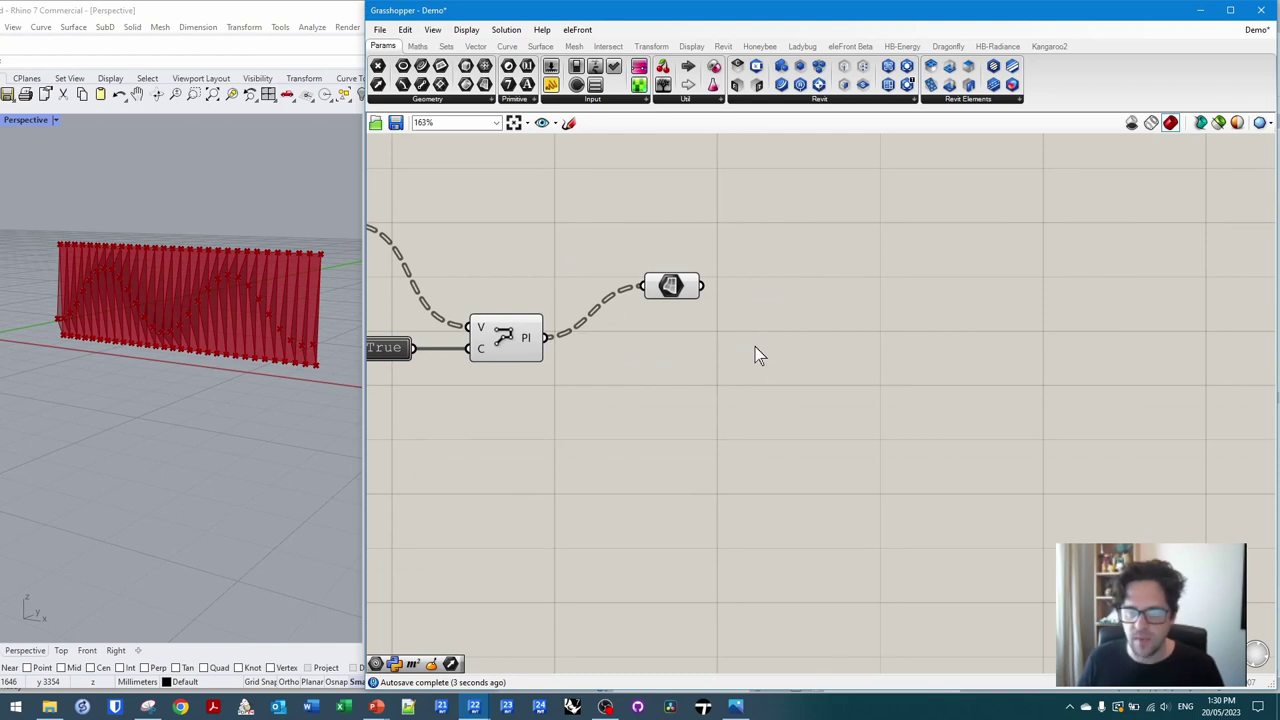
double_click(756, 355)
type("custom r")
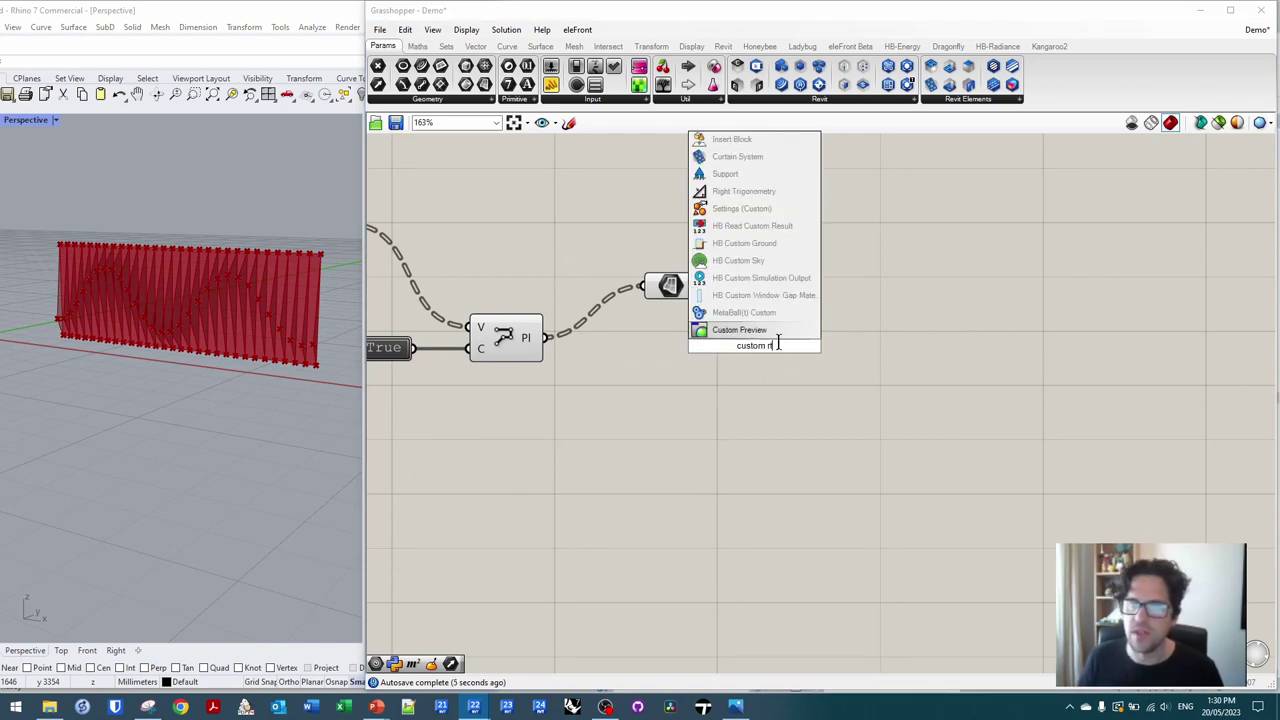
key("Return")
- Align the Surface parameter beside PolyLine and turn off the preview of both components
left_click_drag(673, 292, 612, 343)
right_click(612, 343)
left_click(650, 360)
left_click(505, 338)
right_click(505, 337)
left_click(540, 365)
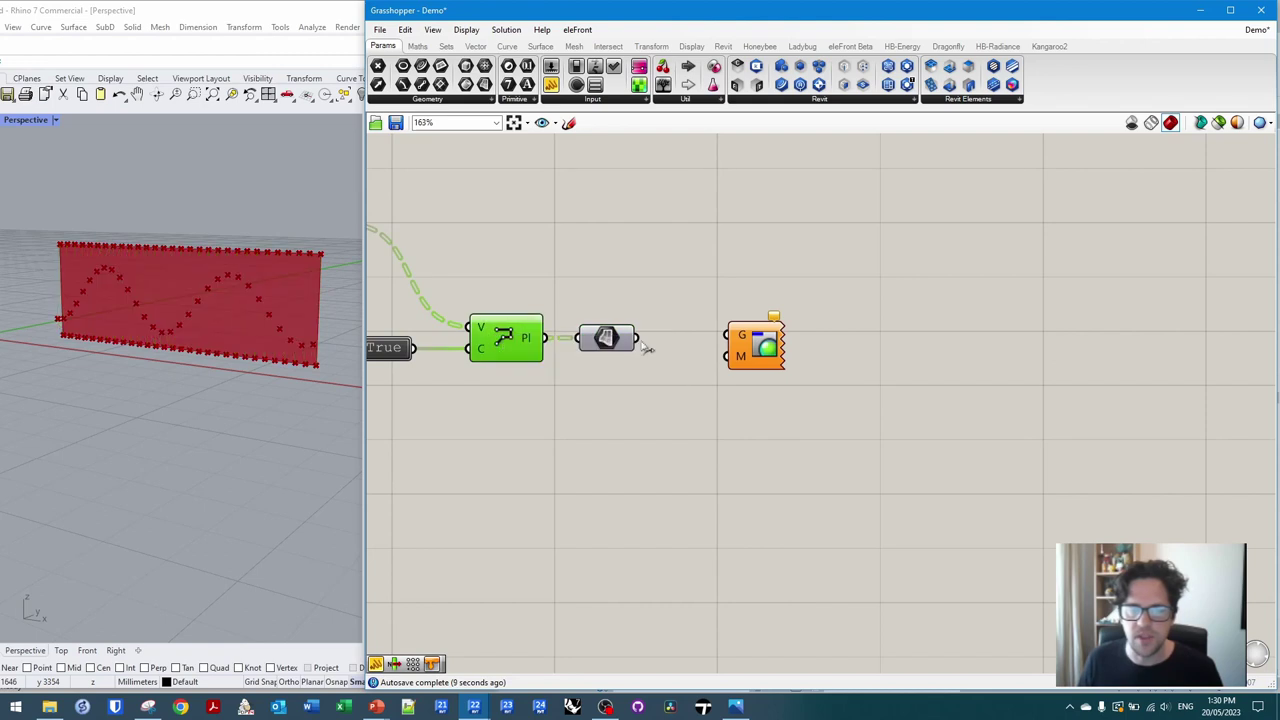
- Connect the Surface parameter to Custom Preview's G input and a bright green Colour Swatch to its M input
left_click_drag(732, 338, 730, 338)
double_click(717, 420)
type("swat")
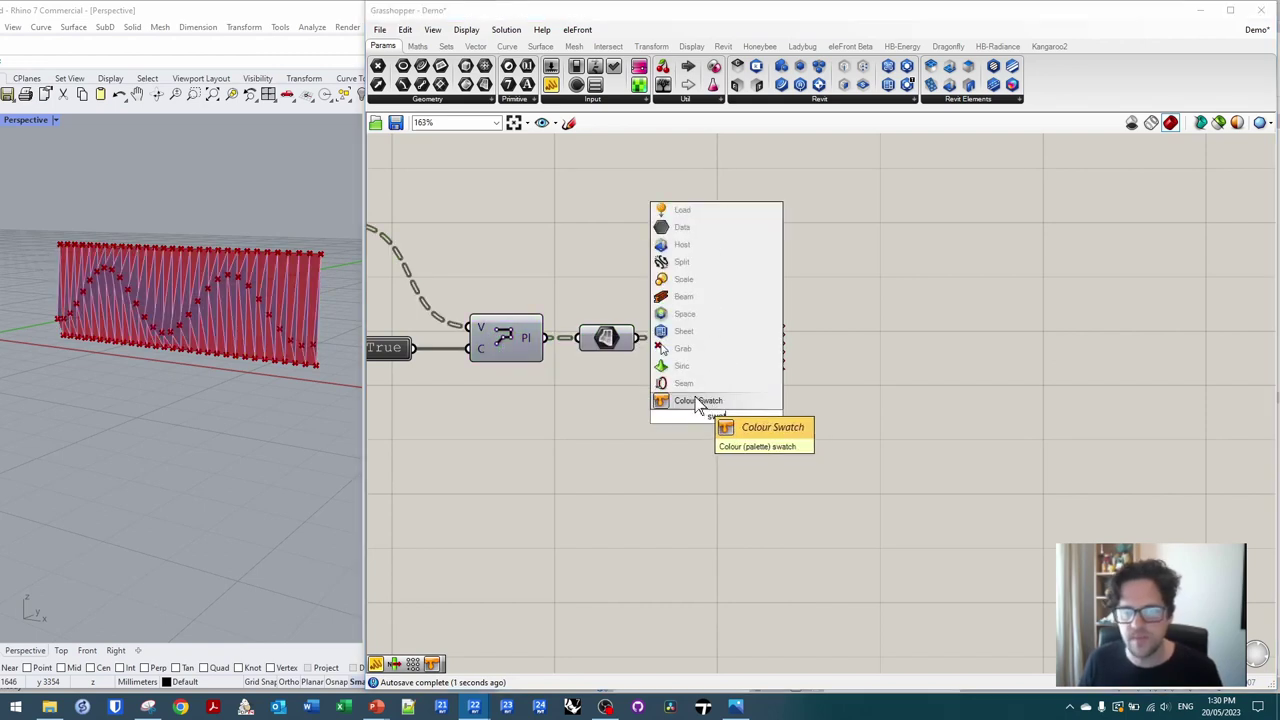
left_click(698, 401)
left_click(727, 418)
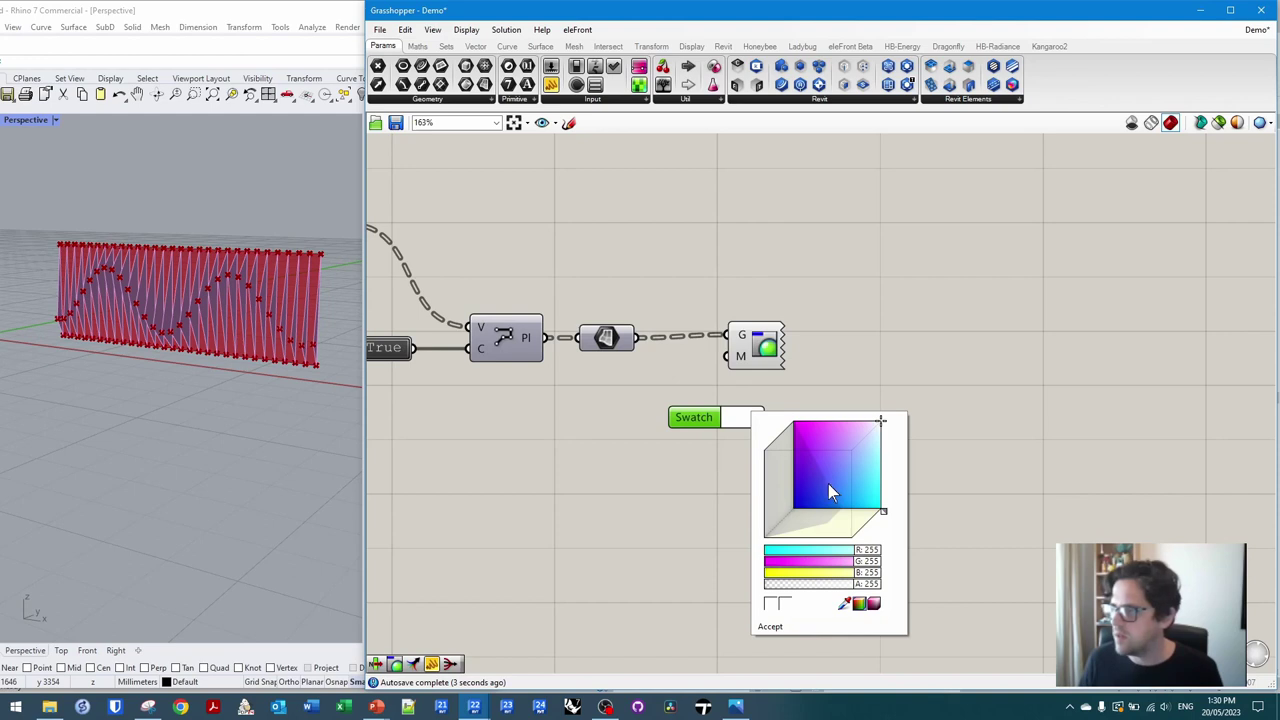
left_click_drag(860, 550, 740, 545)
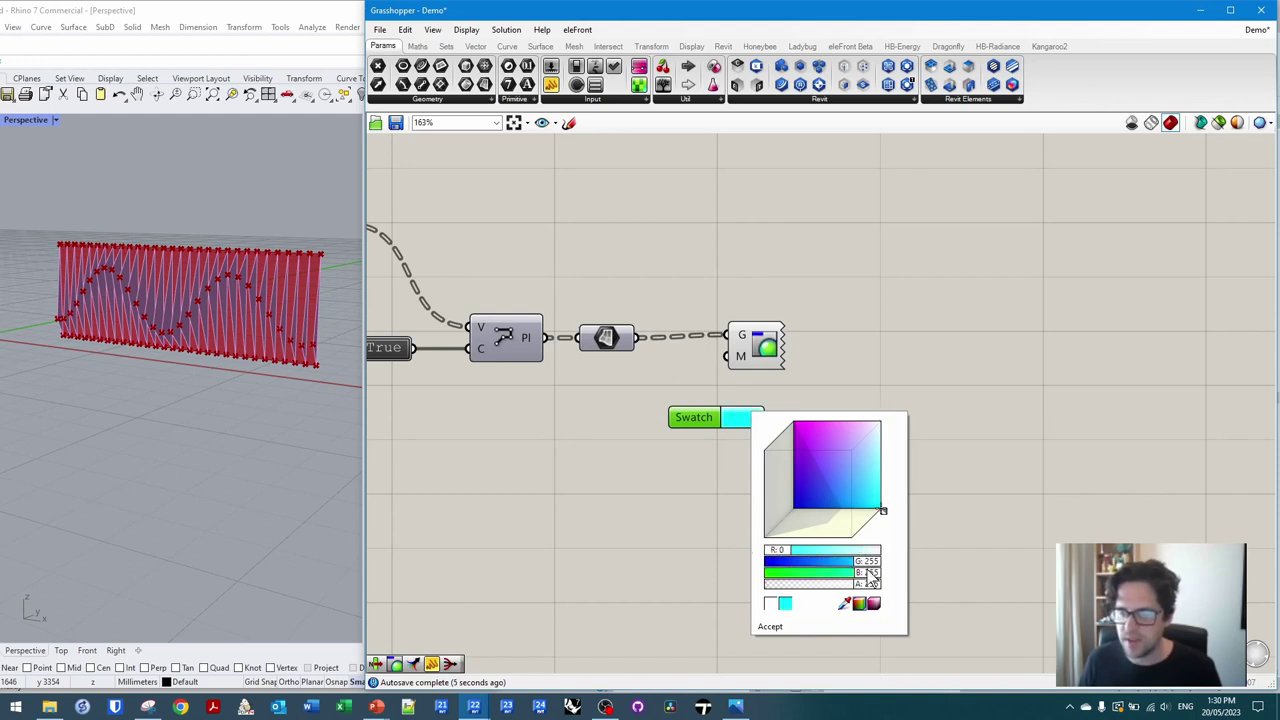
left_click_drag(870, 575, 765, 573)
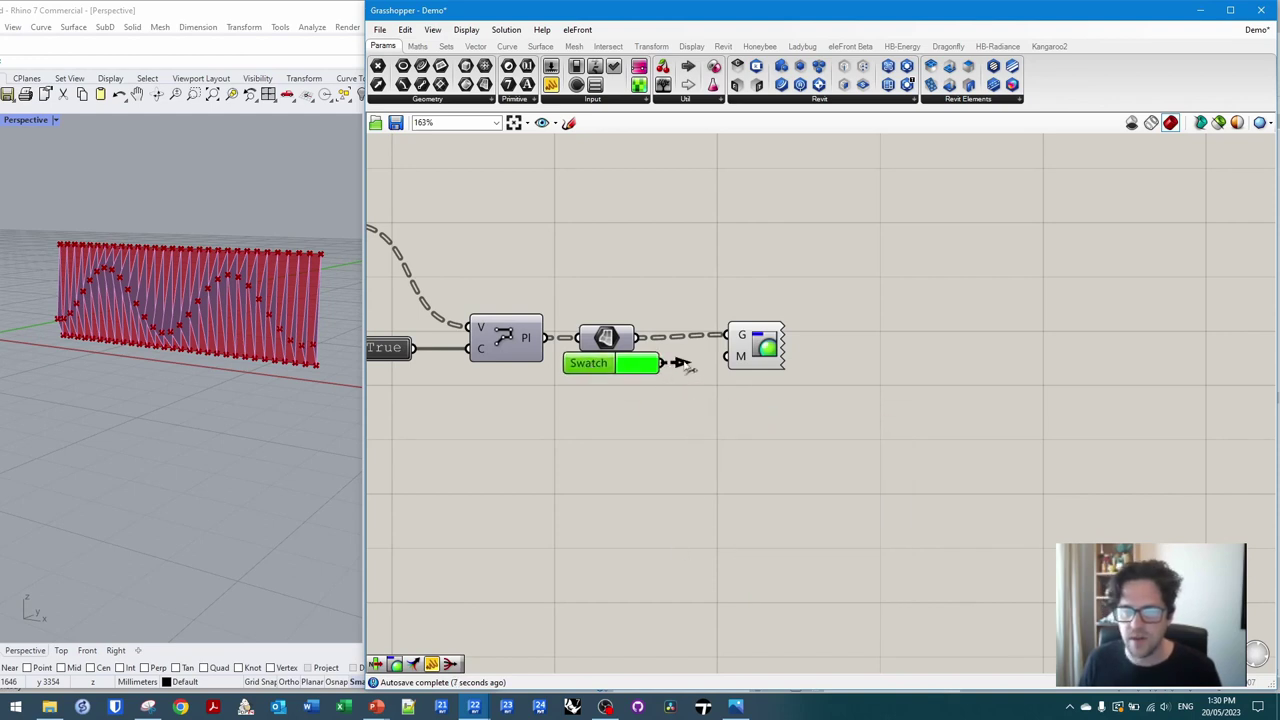
- Turn off the preview of both Move components
scroll(560, 382, "down", 3)
right_click_drag(475, 378, 941, 416)
right_click(785, 317)
left_click(810, 343)
right_click_drag(757, 350, 890, 330)
right_click(786, 322)
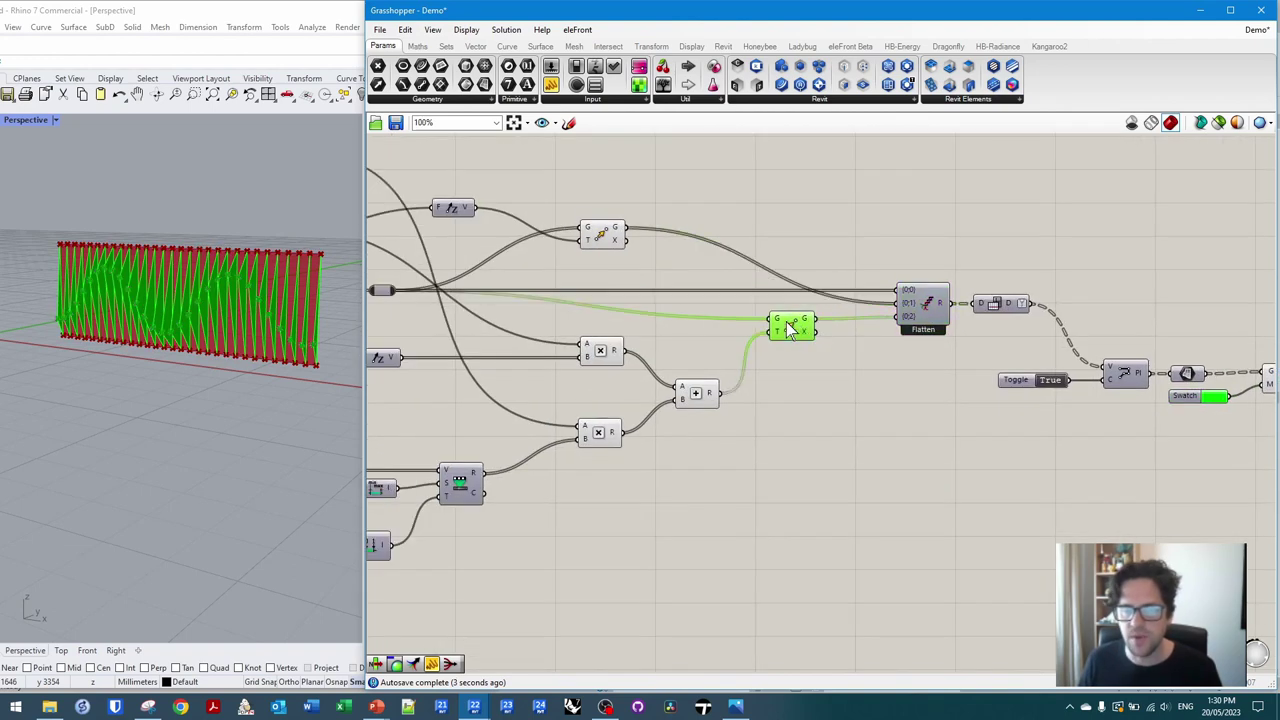
right_click(596, 231)
left_click(624, 255)
- Turn off the preview of Divide Curve and of the Construct Point component feeding Evaluate Surface
right_click_drag(642, 410, 925, 385)
right_click_drag(632, 360, 897, 346)
right_click(690, 265)
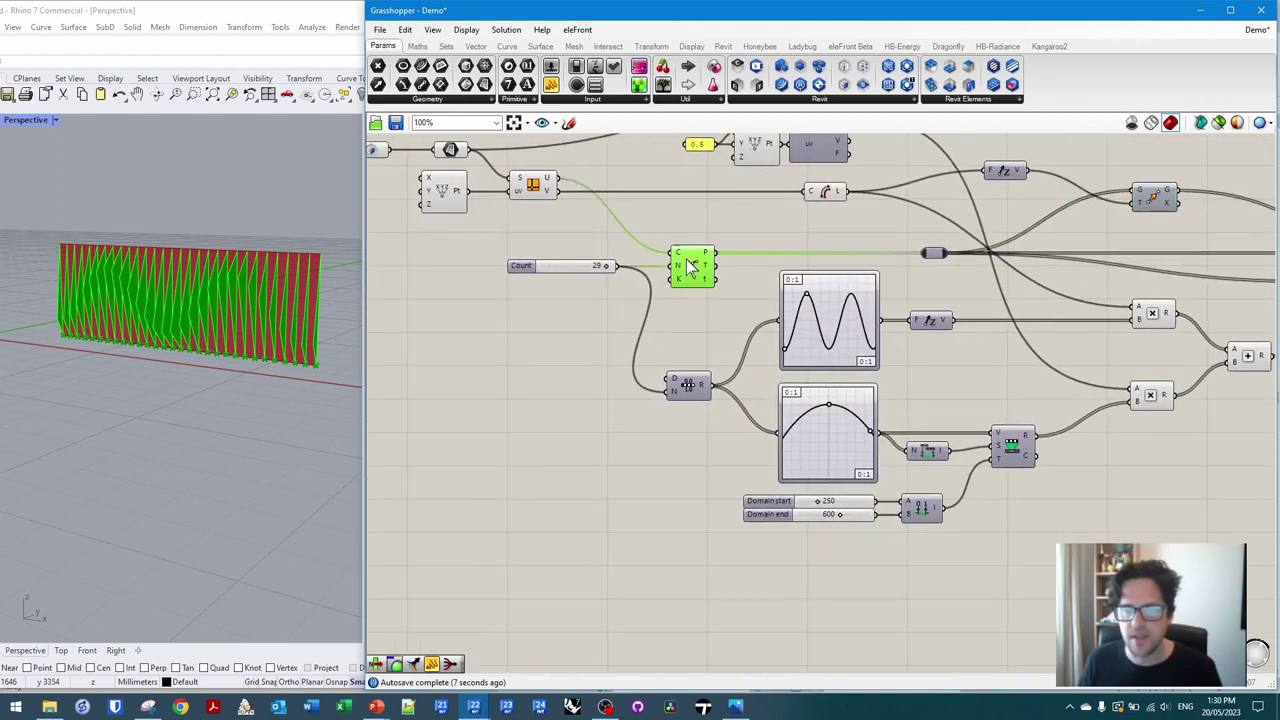
key("Escape")
right_click_drag(752, 250, 724, 274)
right_click(756, 217)
left_click(786, 235)
right_click_drag(279, 367, 250, 376)
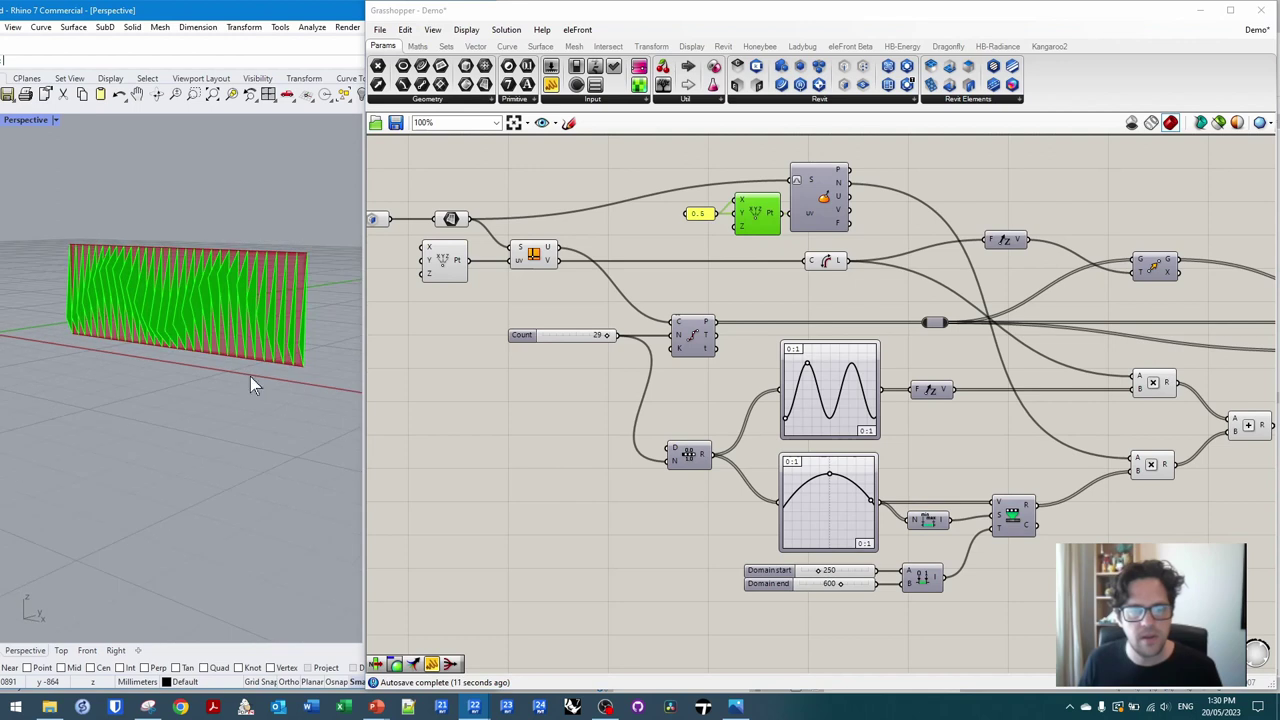
- Turn off the preview of the wall's Surface parameter and the Iso Curve component
right_click(449, 221)
left_click(503, 241)
left_click(533, 258)
right_click(535, 260)
left_click(578, 282)
right_click_drag(931, 296, 668, 282)
right_click_drag(877, 328, 1096, 342)
right_click_drag(513, 299, 751, 304)
left_click(565, 228)
left_click(538, 262)
- Narrow the Grasshopper window to widen the Rhino viewport and frame the whole blade wall in it
scroll(290, 305, "down", 3)
right_click_drag(250, 300, 225, 311)
scroll(164, 296, "up", 4)
scroll(176, 268, "down", 4)
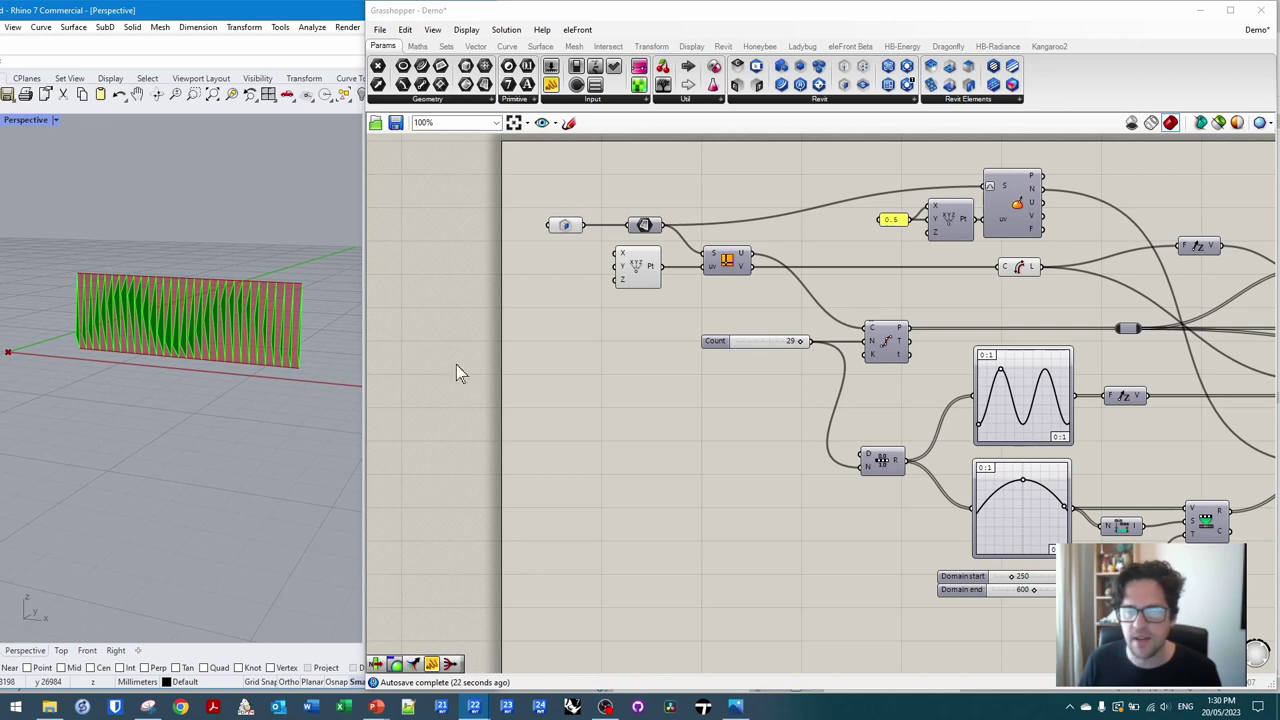
left_click_drag(362, 327, 559, 327)
left_click_drag(497, 300, 694, 286)
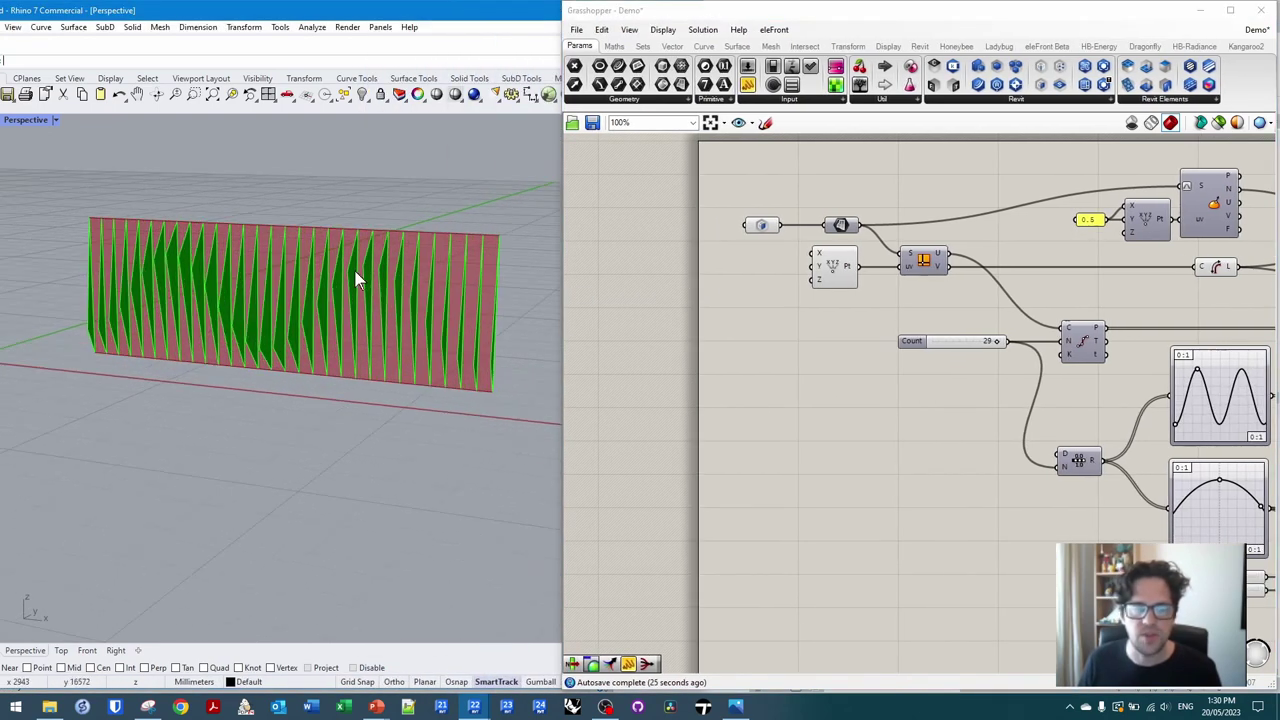
- Adjust the sine Graph Mapper's wave with its crest handle, leaving the first crest about a quarter of the way across
right_click_drag(1008, 456, 788, 385)
scroll(928, 298, "up", 3)
left_click_drag(905, 262, 878, 280)
mouse_move(270, 418)
right_mouse_down()
mouse_move(389, 383)
mouse_move(307, 381)
mouse_move(268, 402)
right_mouse_up()
left_click_drag(878, 282, 911, 277)
right_click_drag(455, 416, 423, 383)
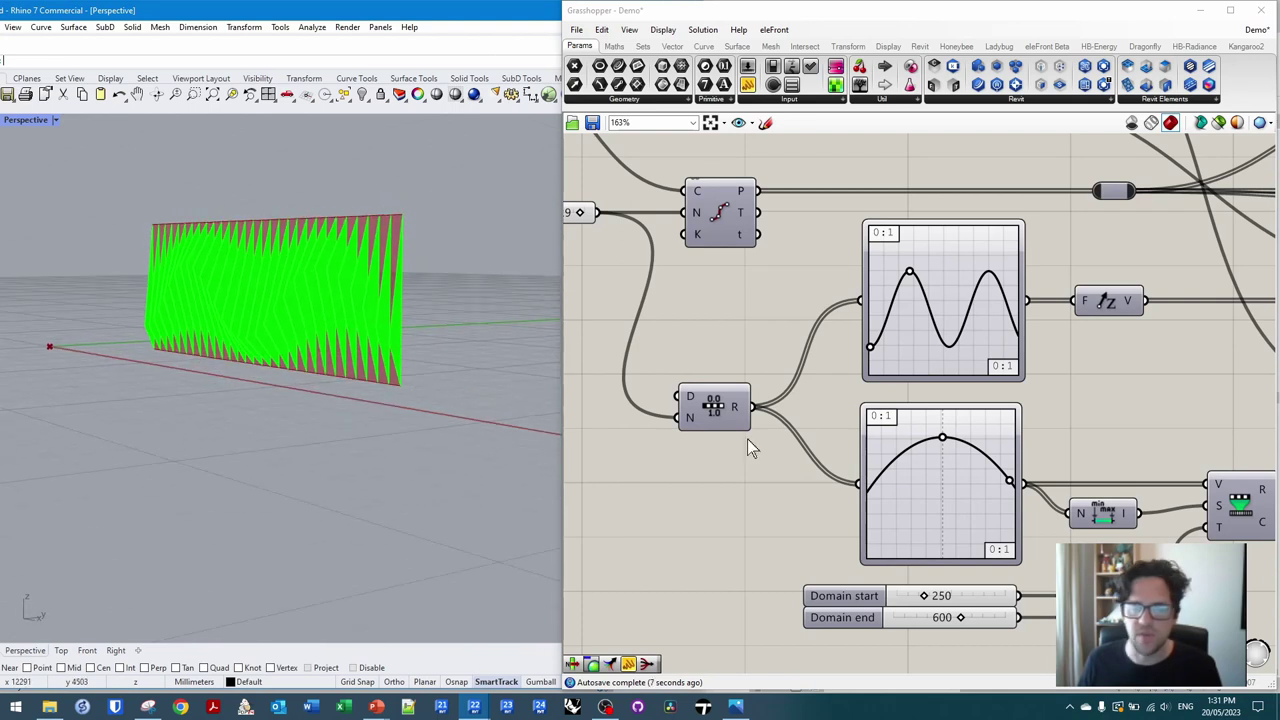
- Steepen the parabola Graph Mapper by placing its apex near the top centre and its end handle in the lower-right corner
left_click_drag(943, 438, 943, 471)
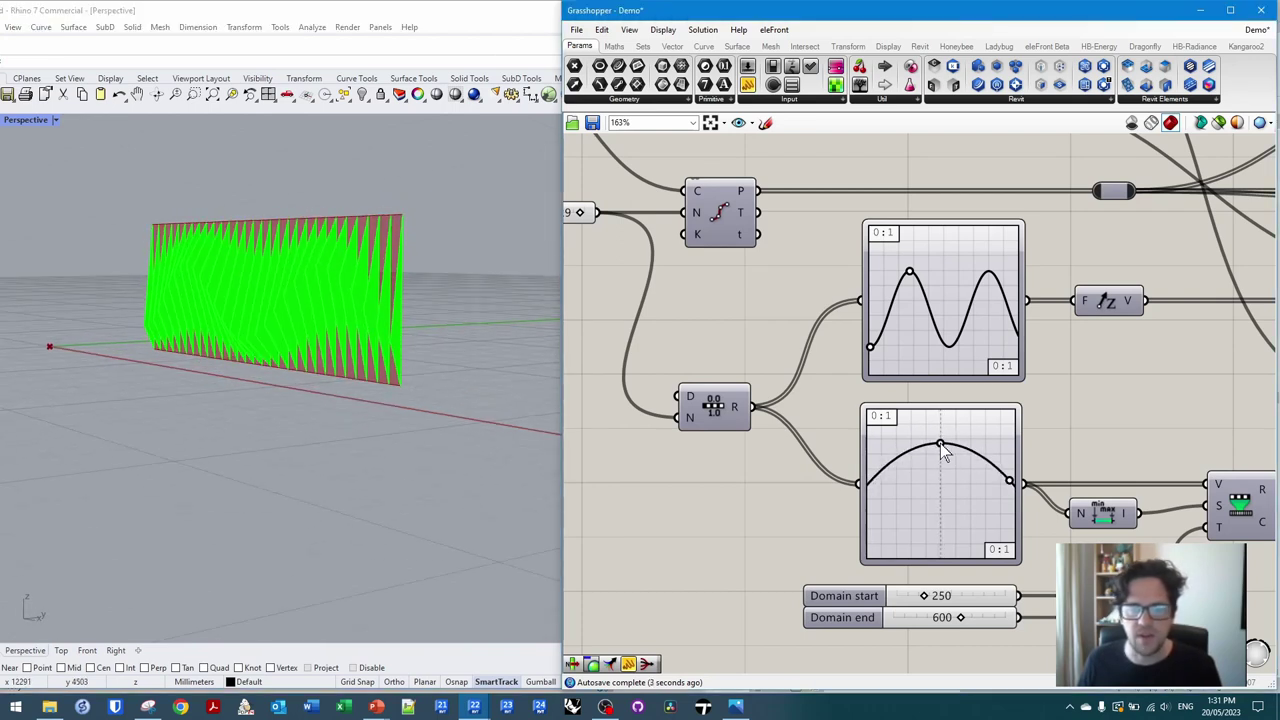
left_click_drag(1011, 523, 1011, 549)
left_click_drag(940, 418, 940, 415)
right_click_drag(994, 520, 882, 452)
right_click_drag(265, 437, 311, 433)
mouse_move(826, 351)
left_mouse_down()
mouse_move(756, 352)
mouse_move(903, 350)
mouse_move(826, 358)
left_mouse_up()
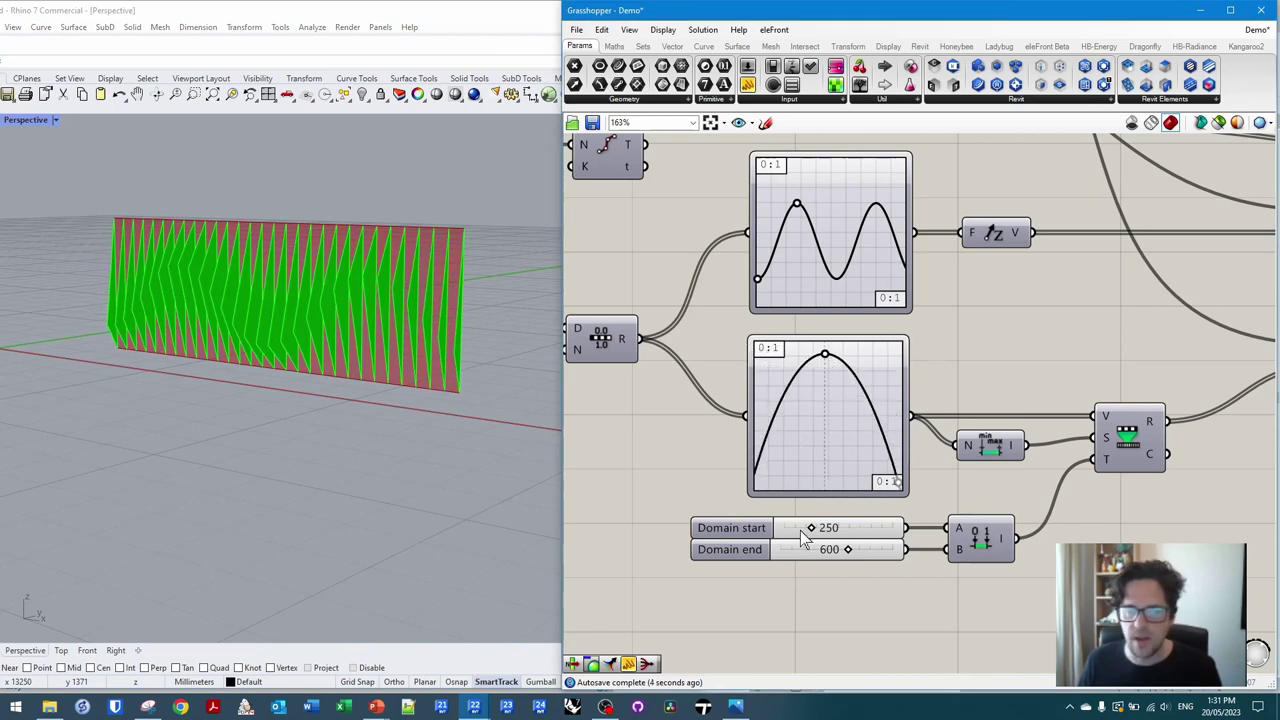
- Set Domain start to 50 and Domain end to 150, and orbit the Rhino view to check the shallower blades
mouse_move(815, 529)
left_mouse_down()
mouse_move(785, 528)
mouse_move(807, 550)
left_mouse_up()
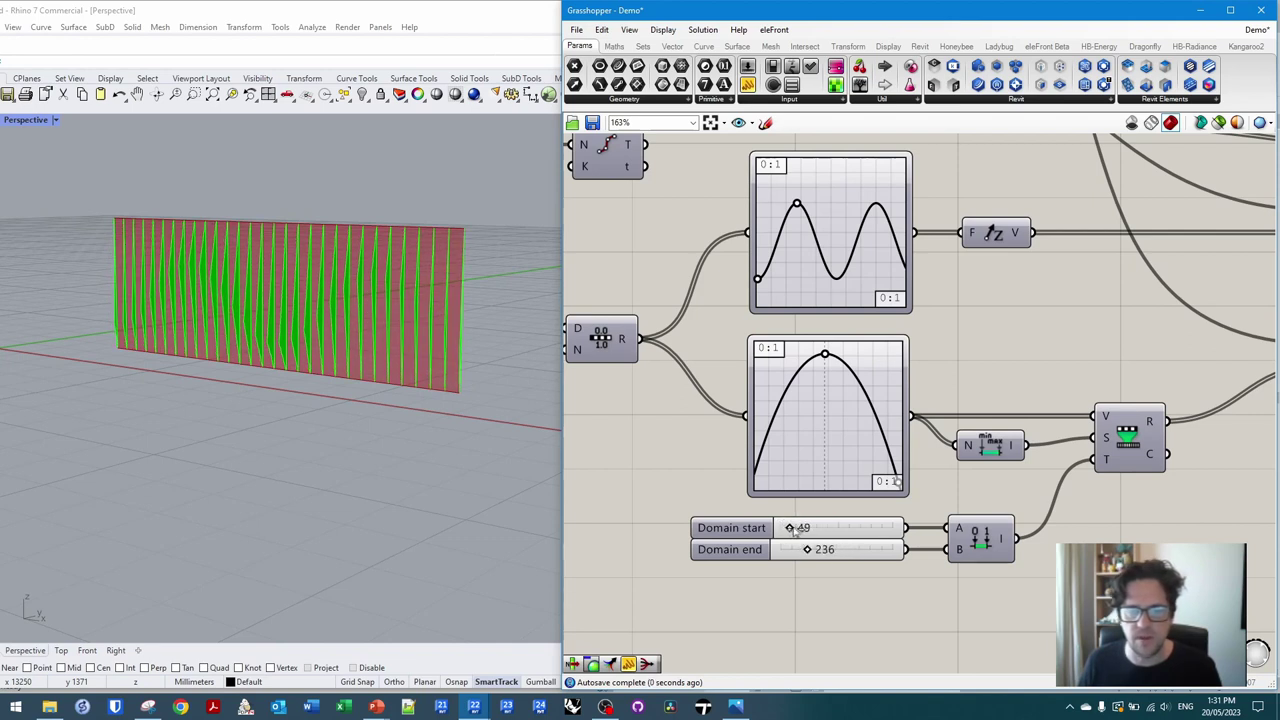
double_click(812, 527)
type("50")
key("Return")
double_click(820, 549)
type("1")
key("Return")
right_click_drag(456, 459, 478, 430)
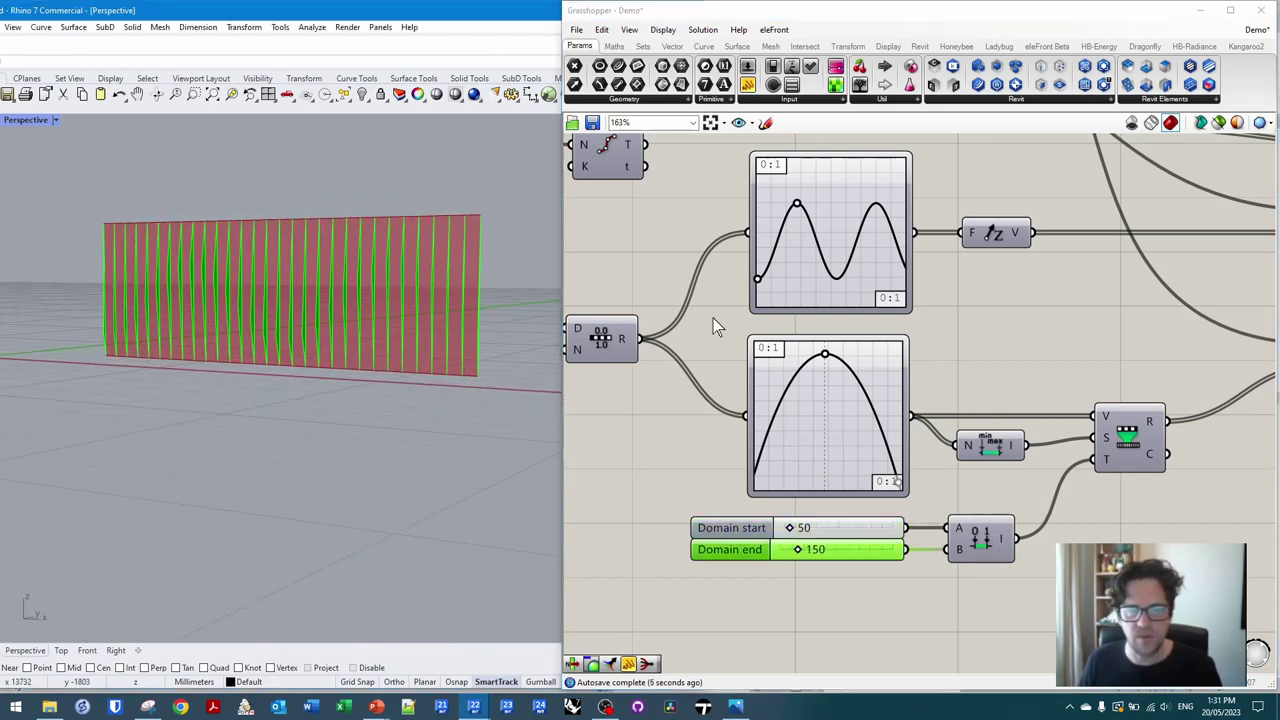
- Raise the Count slider's maximum value and increase the count to 61
right_click_drag(700, 313, 980, 376)
scroll(956, 366, "down", 1)
right_click(749, 241)
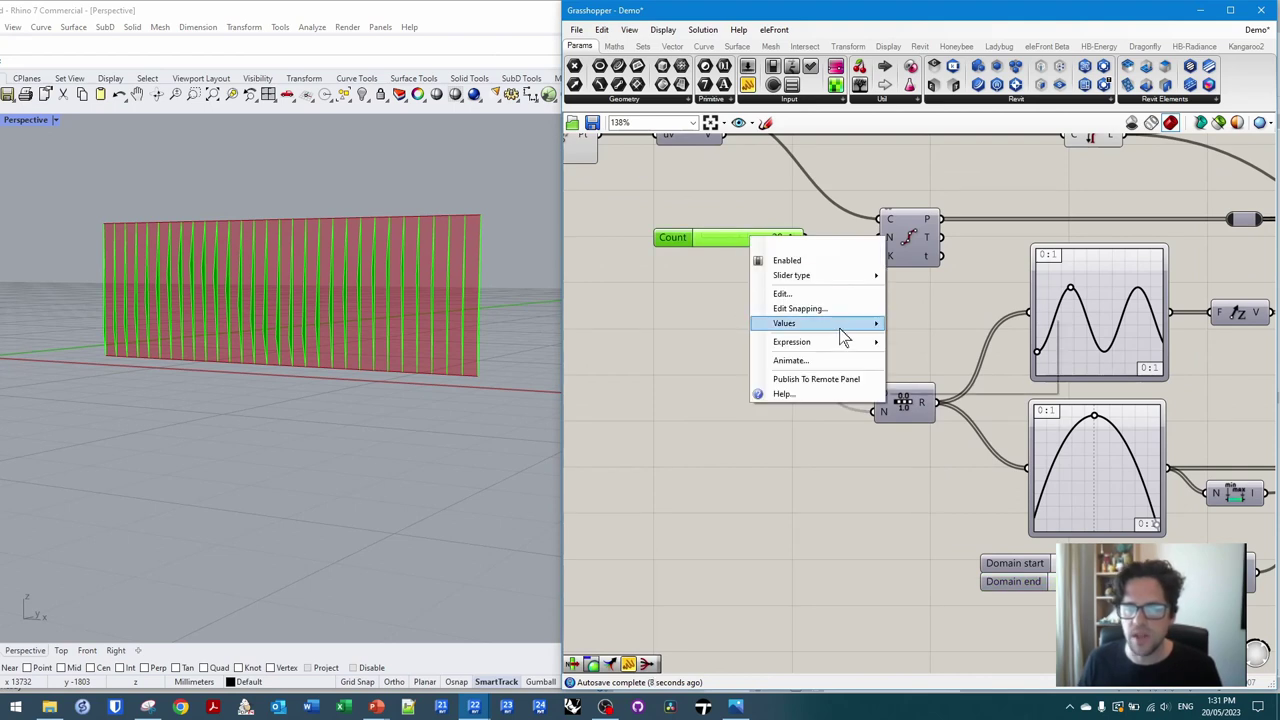
mouse_move(838, 325)
left_click(978, 339)
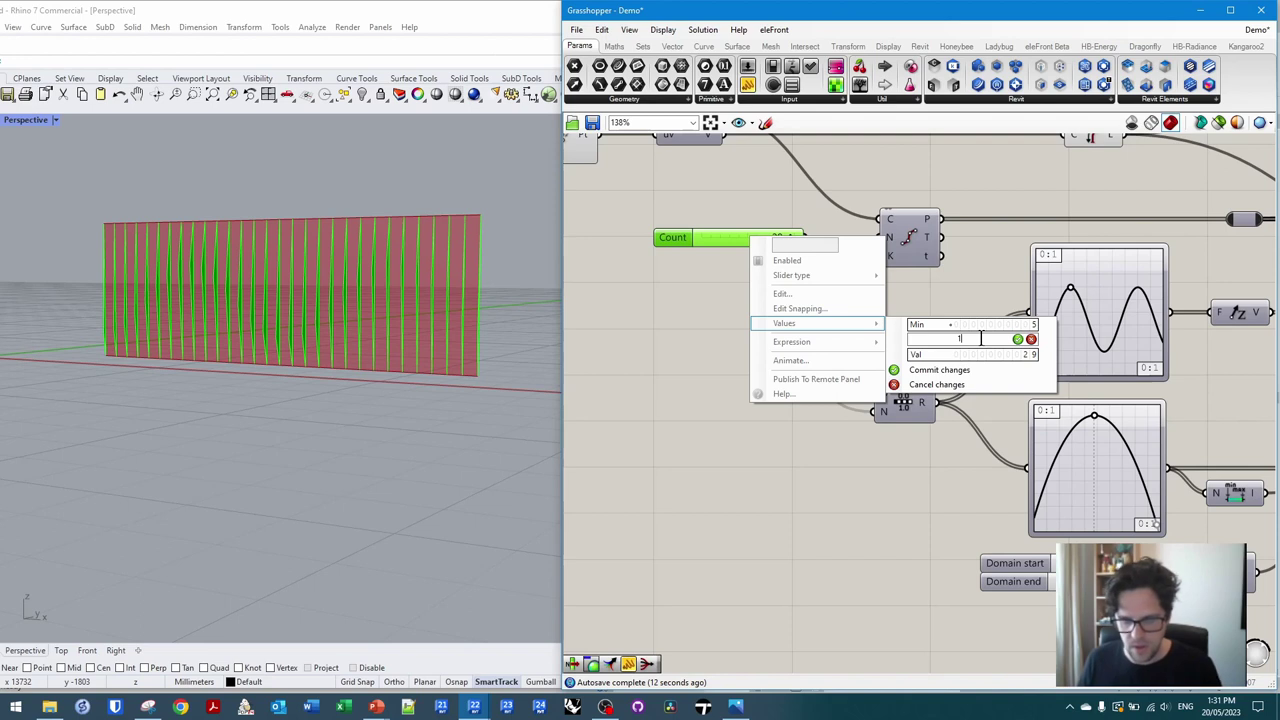
left_click(1018, 340)
left_click_drag(727, 240, 756, 240)
- Compress the sine Graph Mapper's wave to about six crests, and raise Domain start to 209 and Domain end to 579
left_click_drag(1073, 292, 1030, 287)
right_click_drag(300, 375, 250, 395)
right_click_drag(950, 532, 820, 468)
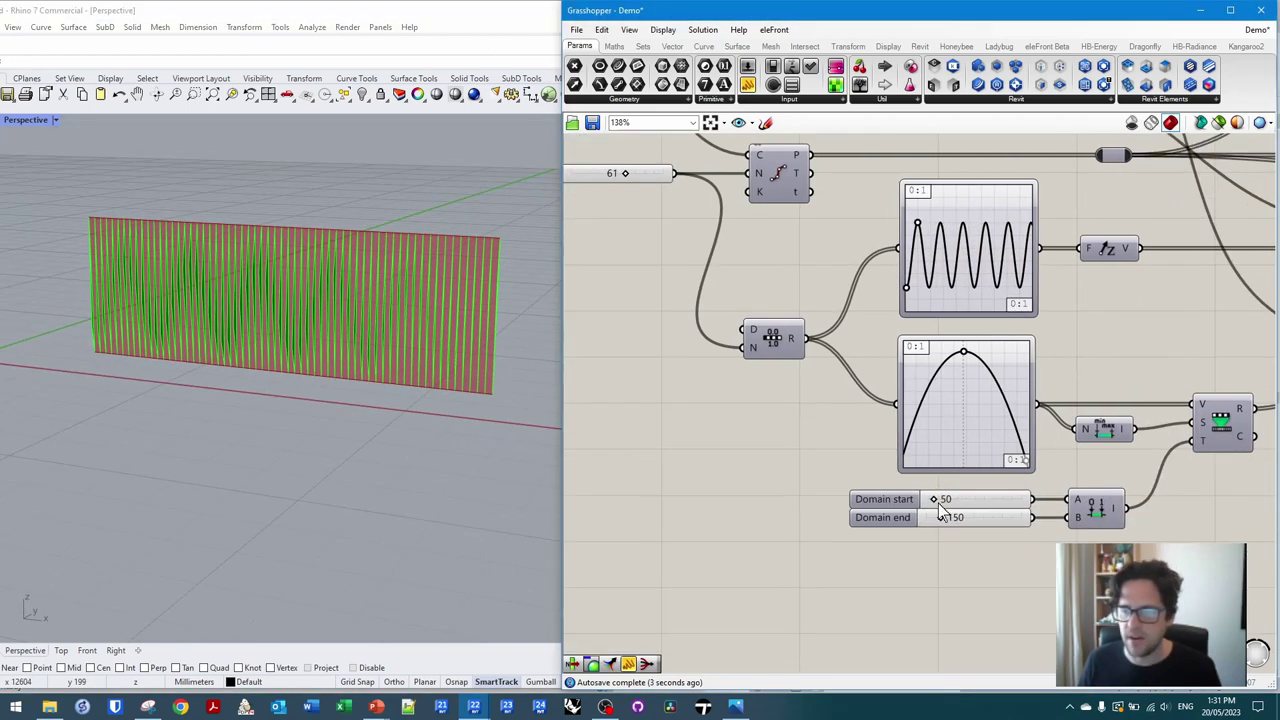
scroll(938, 505, "up", 2)
mouse_move(933, 499)
left_mouse_down()
mouse_move(997, 520)
mouse_move(952, 500)
left_mouse_up()
mouse_move(380, 434)
right_mouse_down()
mouse_move(354, 417)
mouse_move(373, 415)
right_mouse_up()
- Stretch the sine Graph Mapper's wave with its crest handle until about two crests fit across the graph
left_click_drag(915, 175, 926, 167)
right_click_drag(369, 311, 312, 346)
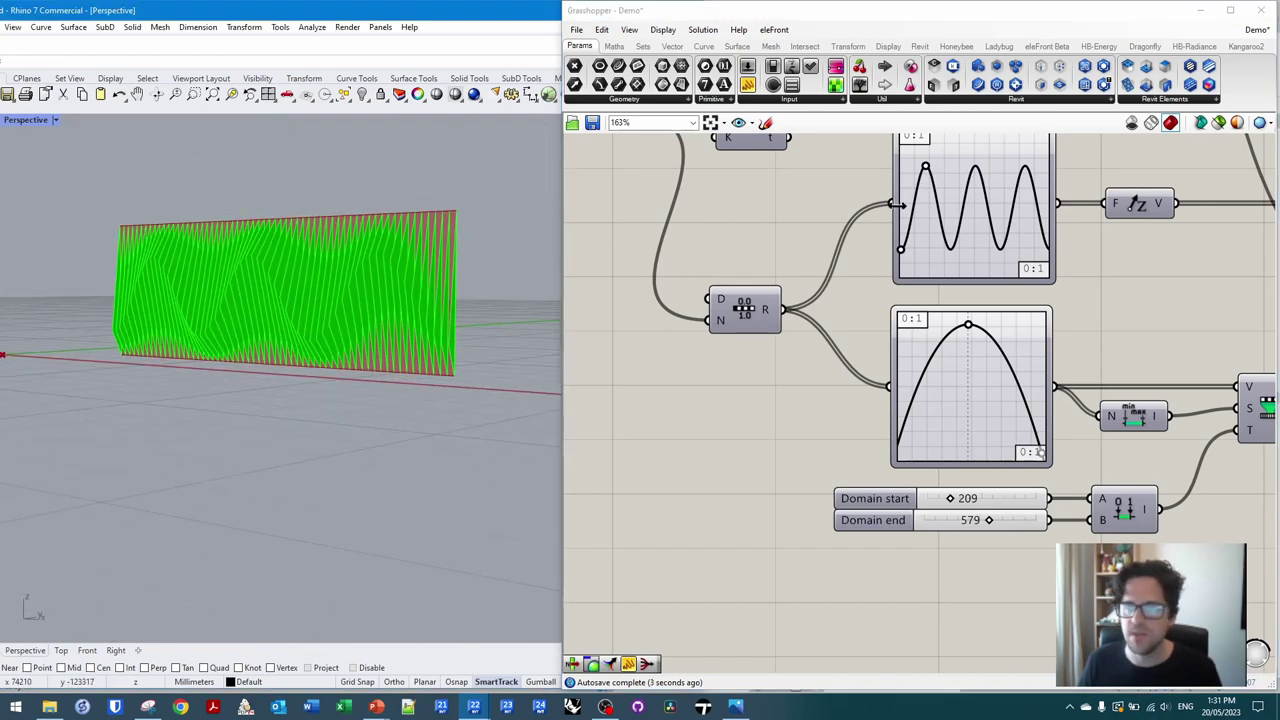
left_click_drag(928, 170, 932, 168)
- Lower the Count slider's value so the wall has fewer, more widely spaced blades
right_click_drag(753, 292, 928, 448)
left_click_drag(745, 271, 716, 272)
double_click(726, 266)
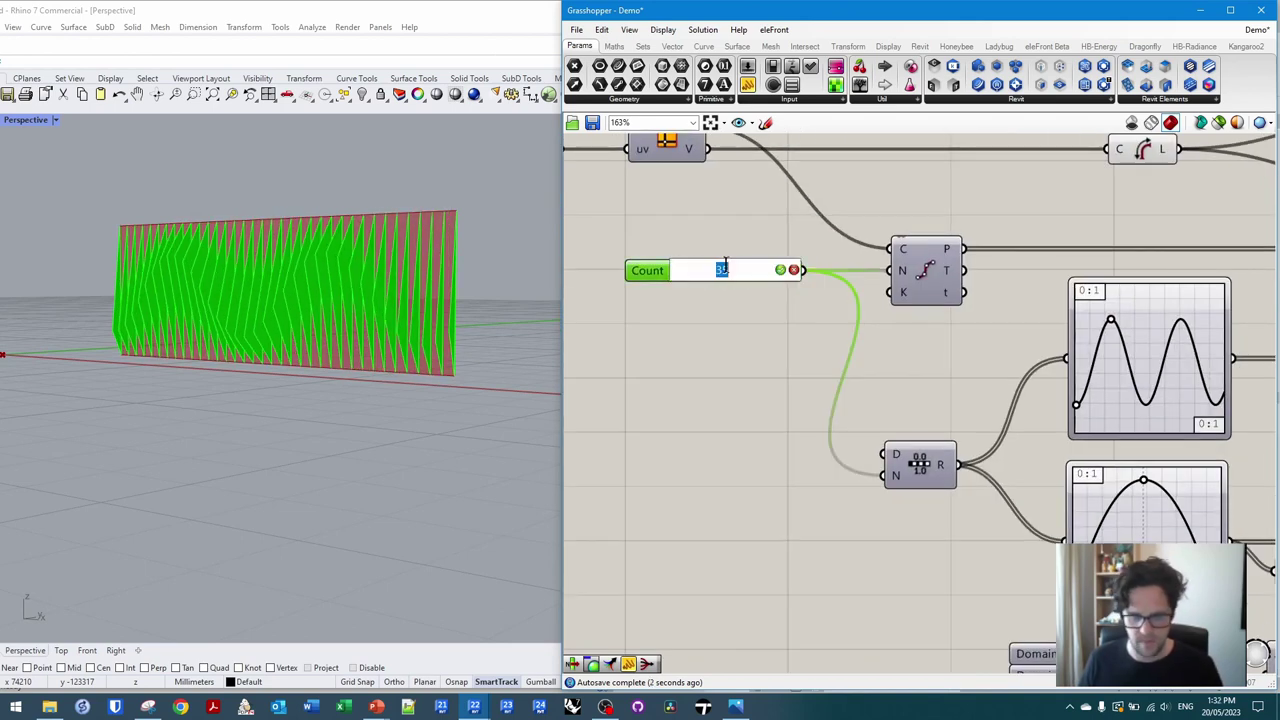
key("Return")
- Set Domain start to 200 and Domain end to 600
right_click_drag(1130, 440, 998, 381)
right_click_drag(1085, 551, 1030, 420)
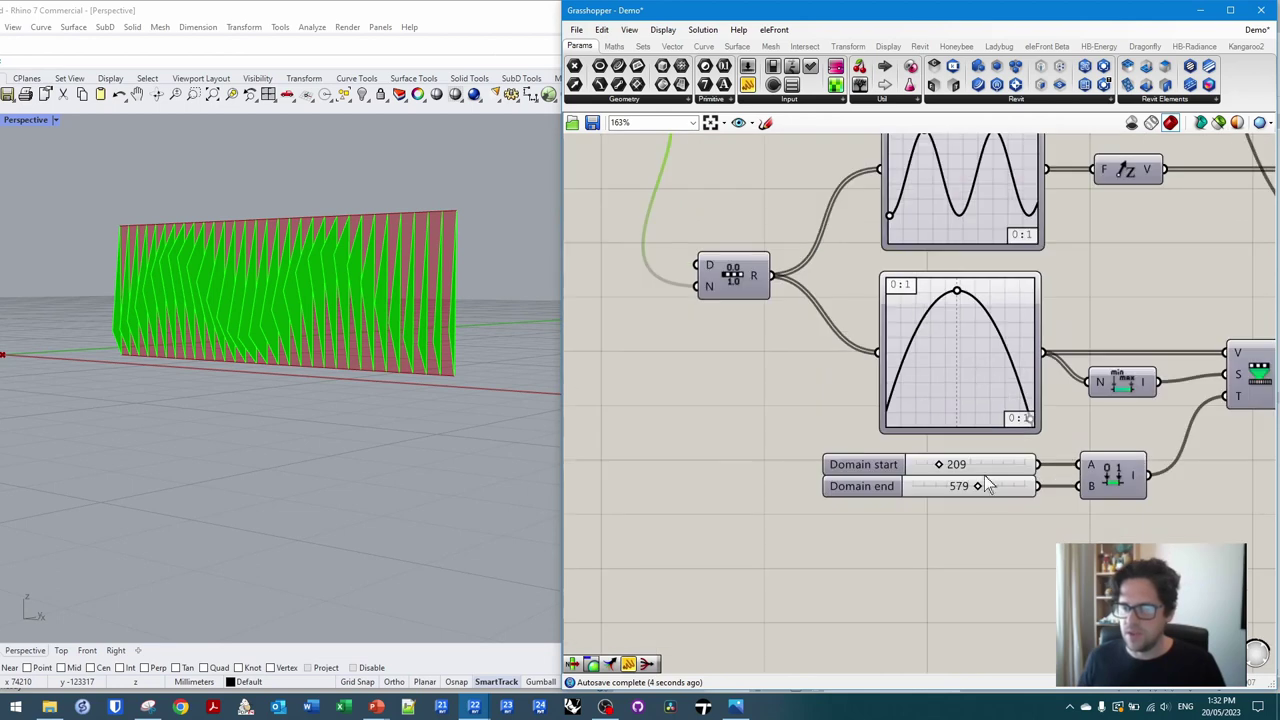
double_click(977, 467)
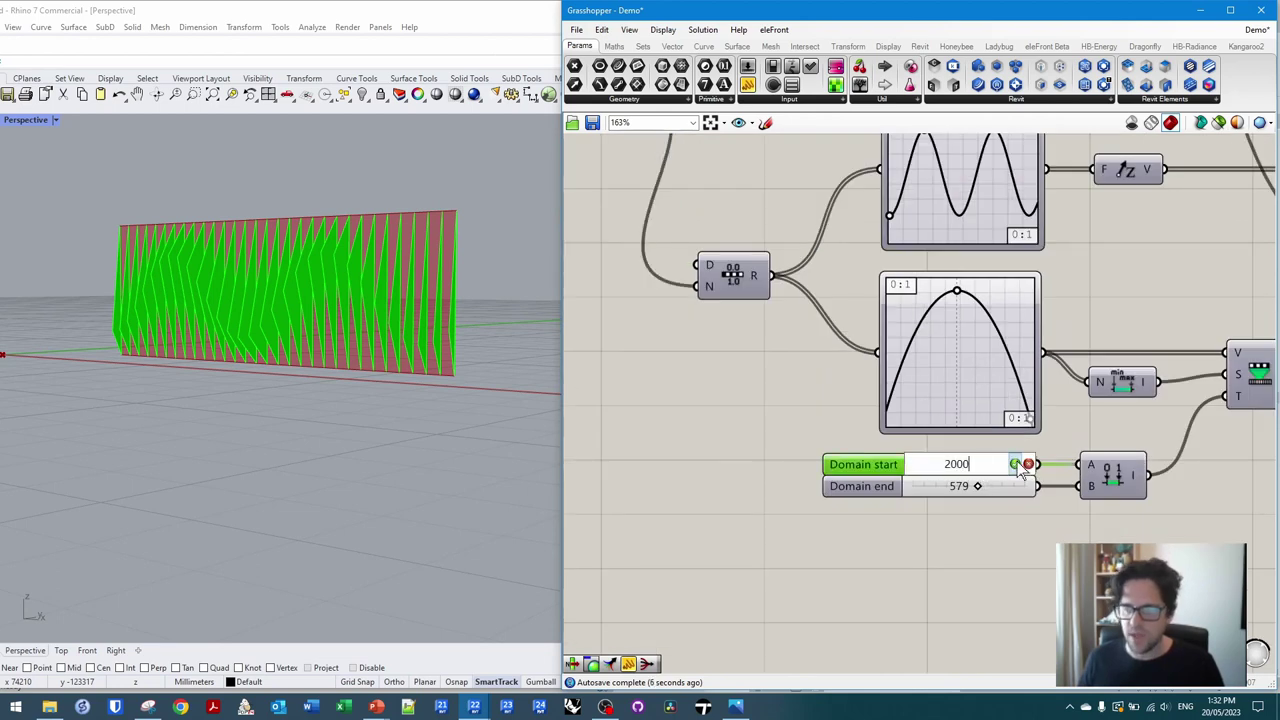
double_click(985, 488)
type("600")
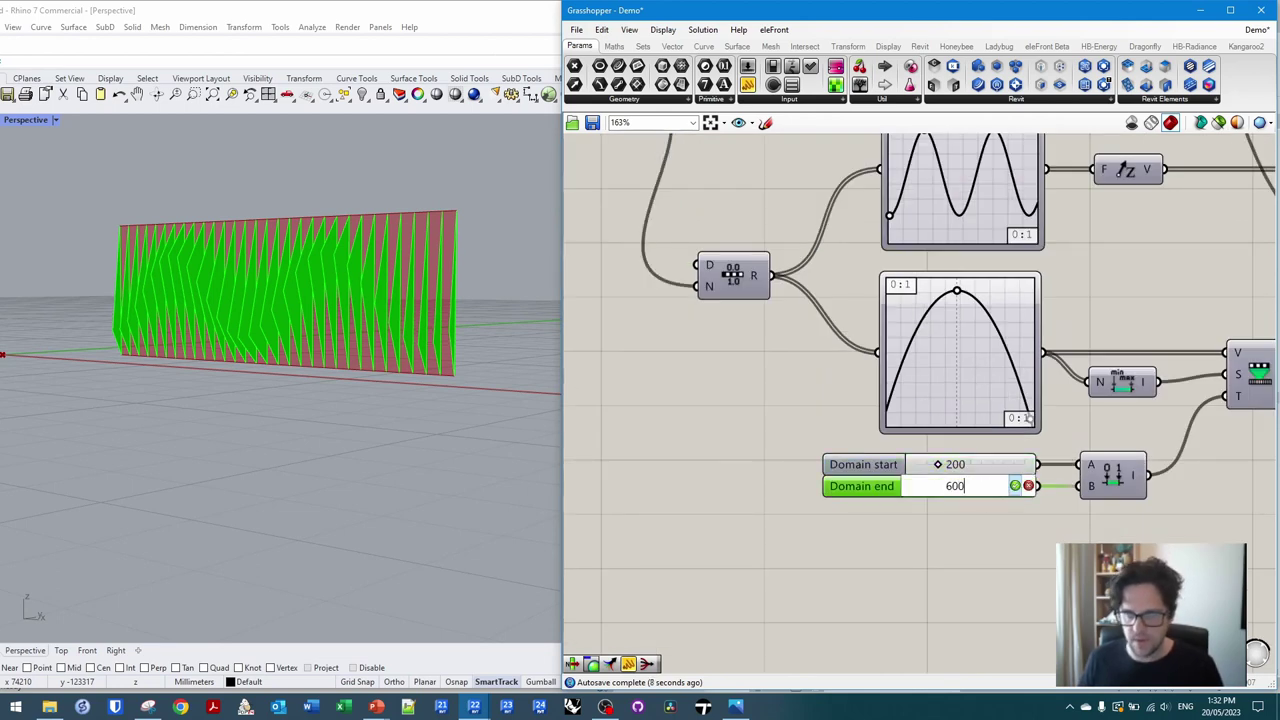
key("Return")
right_click_drag(365, 401, 390, 420)
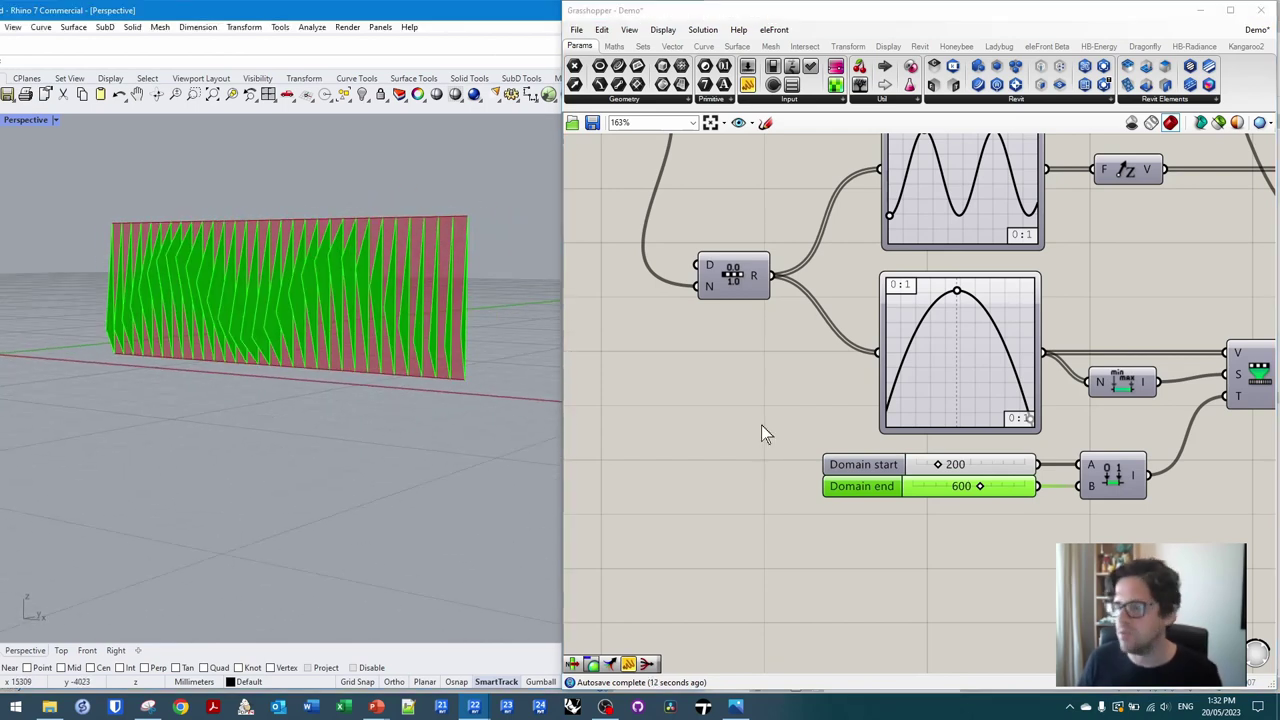
- Bring the PolyLine and preview end of the definition into view and save the Grasshopper file
scroll(854, 417, "down", 4)
right_click_drag(1077, 351, 499, 367)
scroll(759, 277, "up", 5)
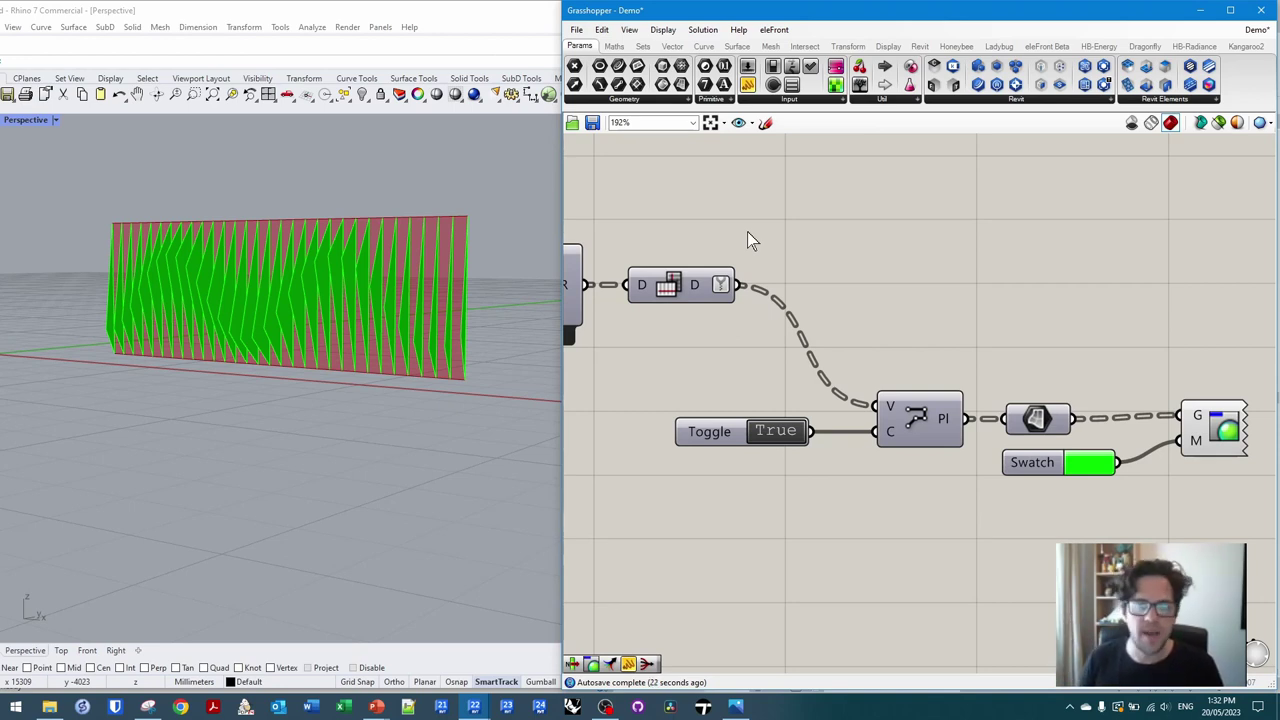
key("ctrl+s")
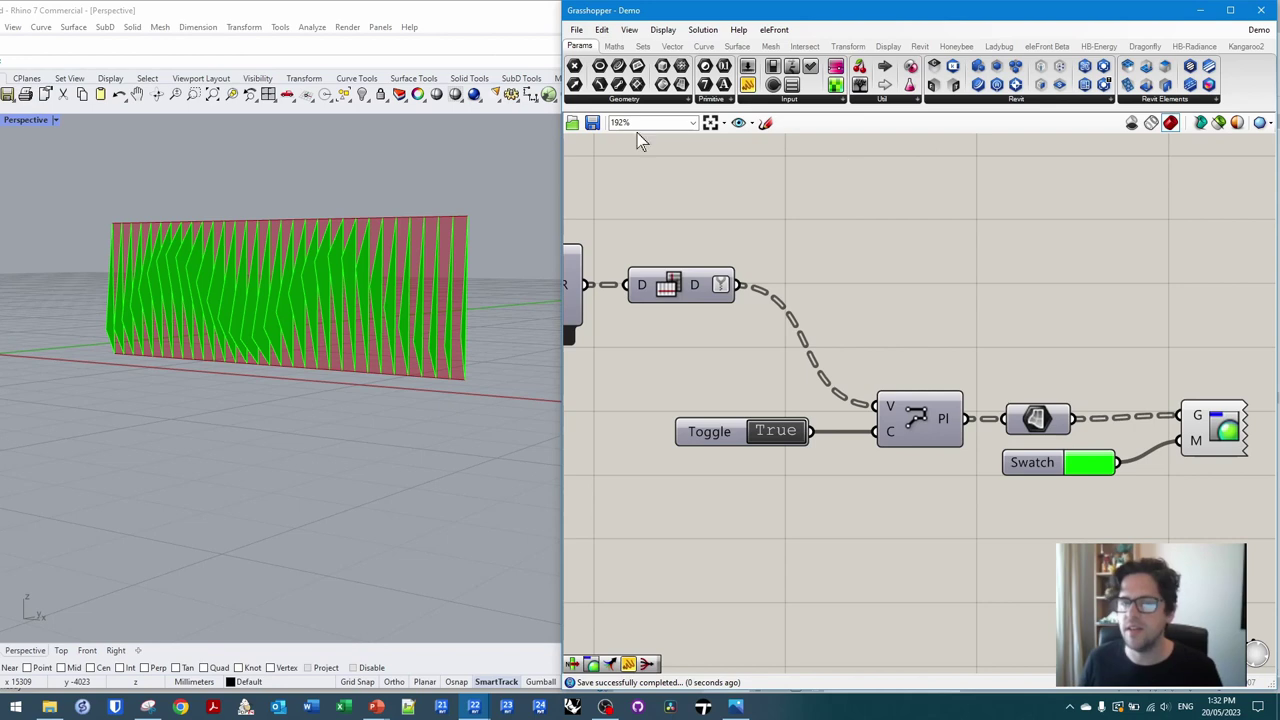
- Move the Rhino and Grasshopper windows out of the way and switch to the project's 3D view in Revit
left_click(469, 26)
left_click_drag(486, 22, 521, 19)
left_click_drag(561, 175, 730, 142)
left_click(674, 16)
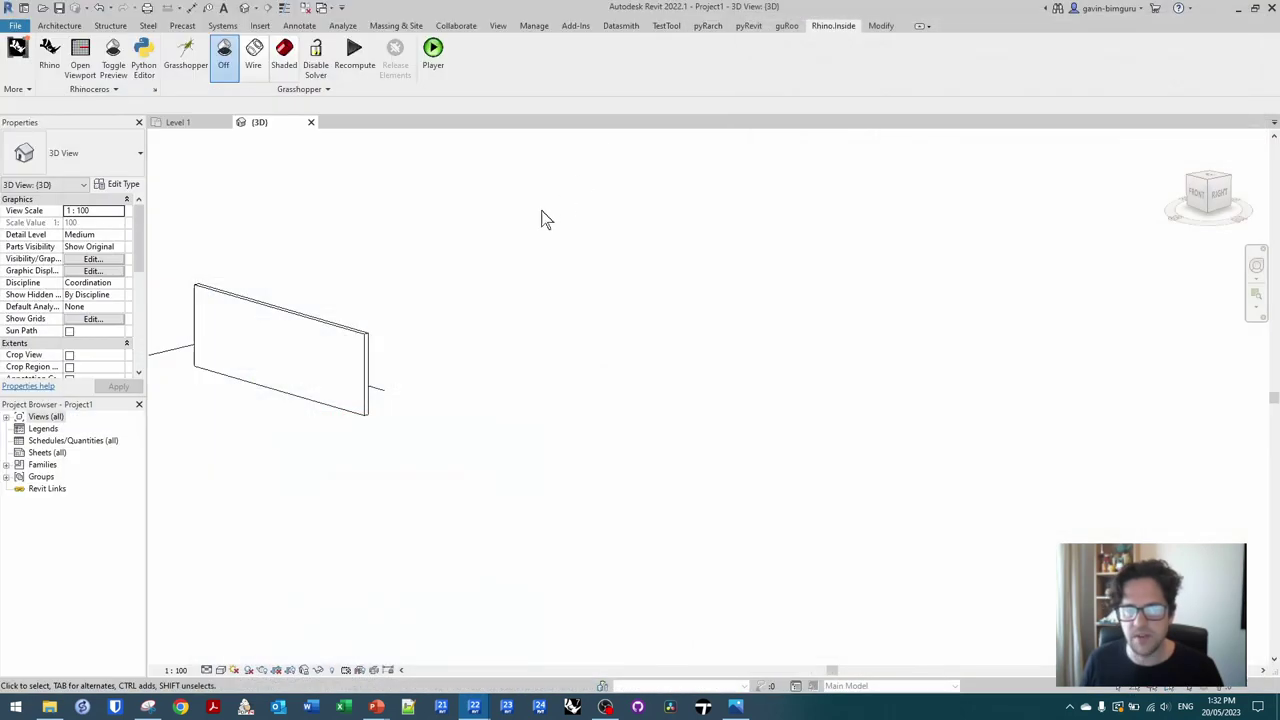
- Create a new Revit family from the adaptive generic model template in the Autodesk template folder
left_click(15, 25)
mouse_move(45, 80)
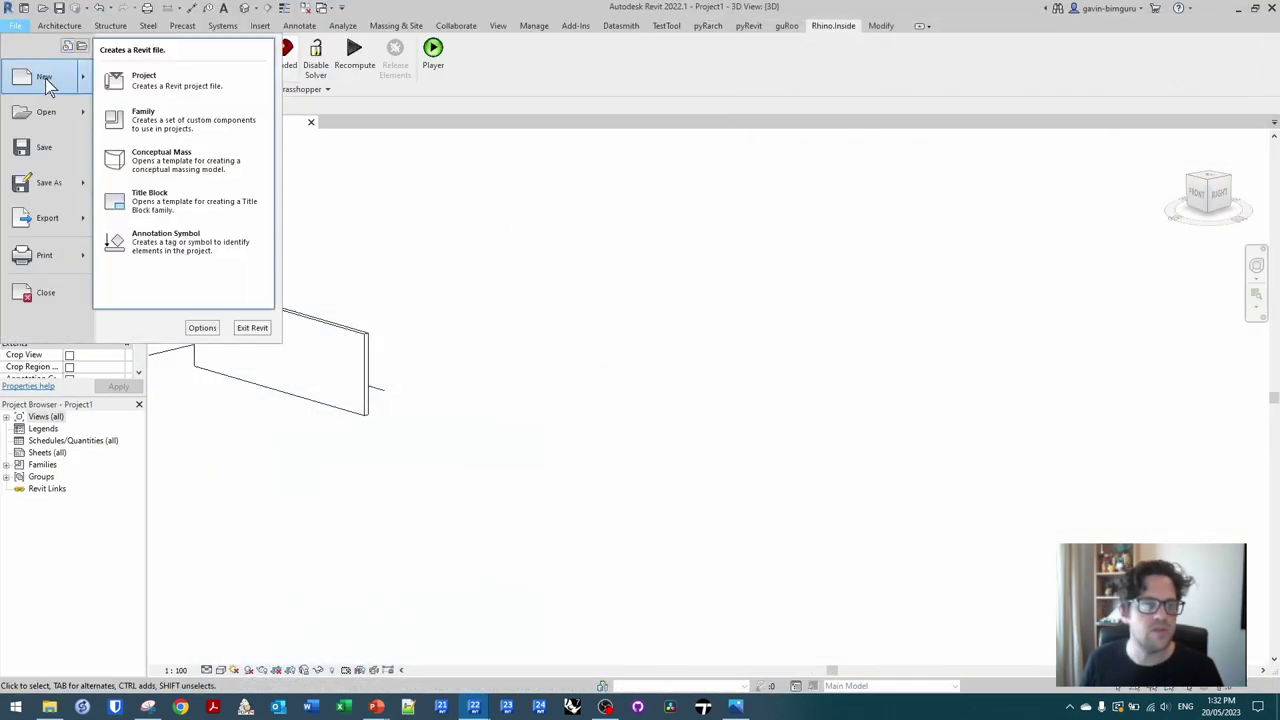
left_click(143, 116)
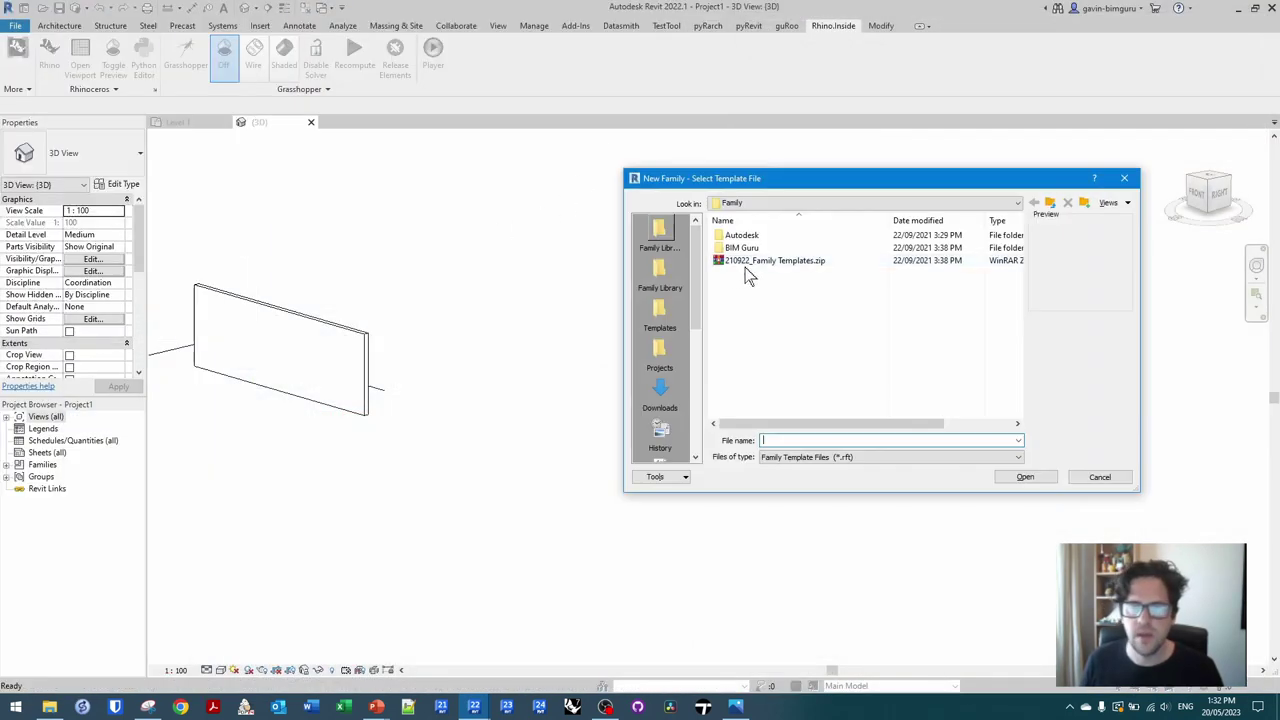
double_click(750, 235)
scroll(808, 305, "down", 2)
left_click(818, 298)
left_click(1026, 477)
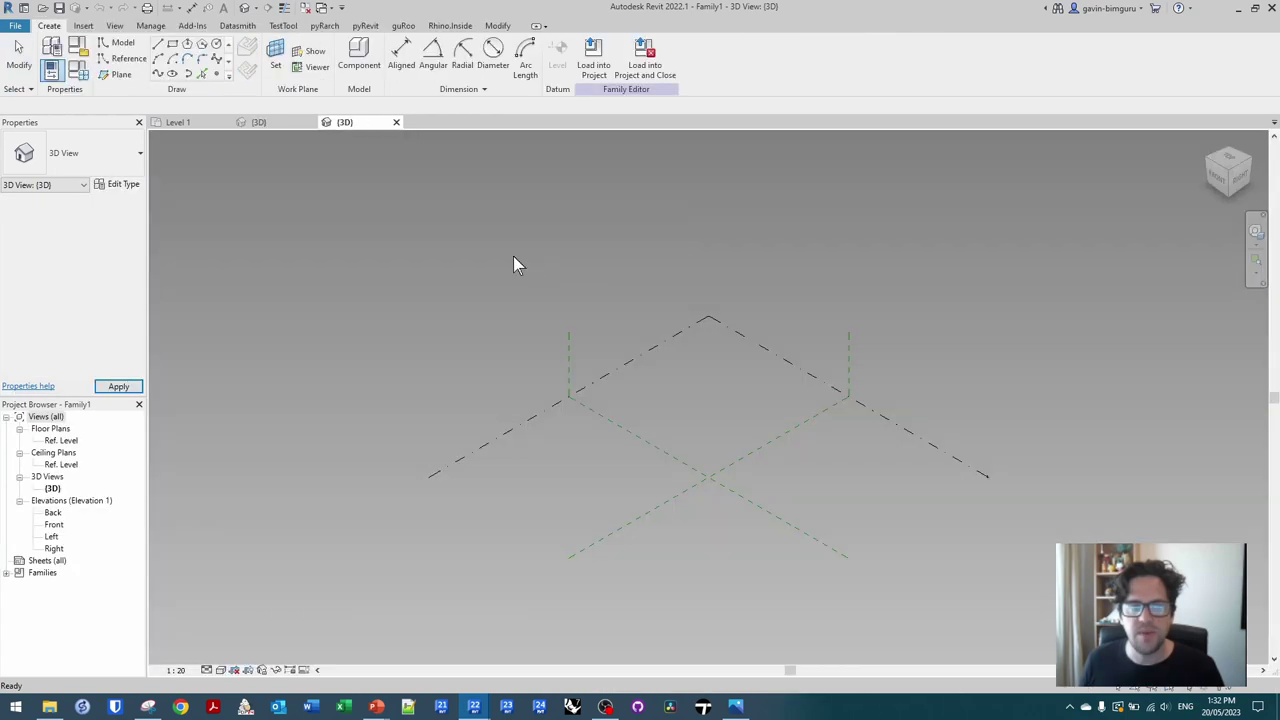
- Place three reference points in a loose triangle on the Ref. Level plane around the family origin
left_click(216, 74)
middle_click_drag(693, 493, 643, 395)
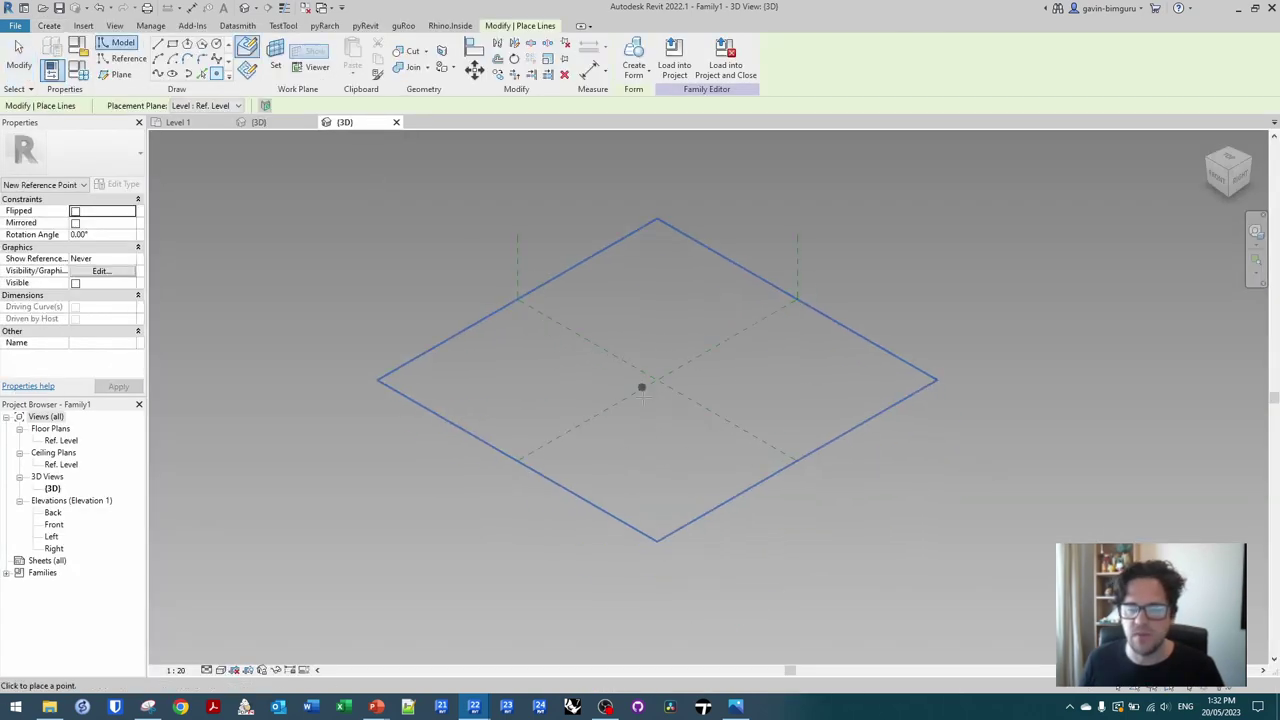
left_click(619, 449)
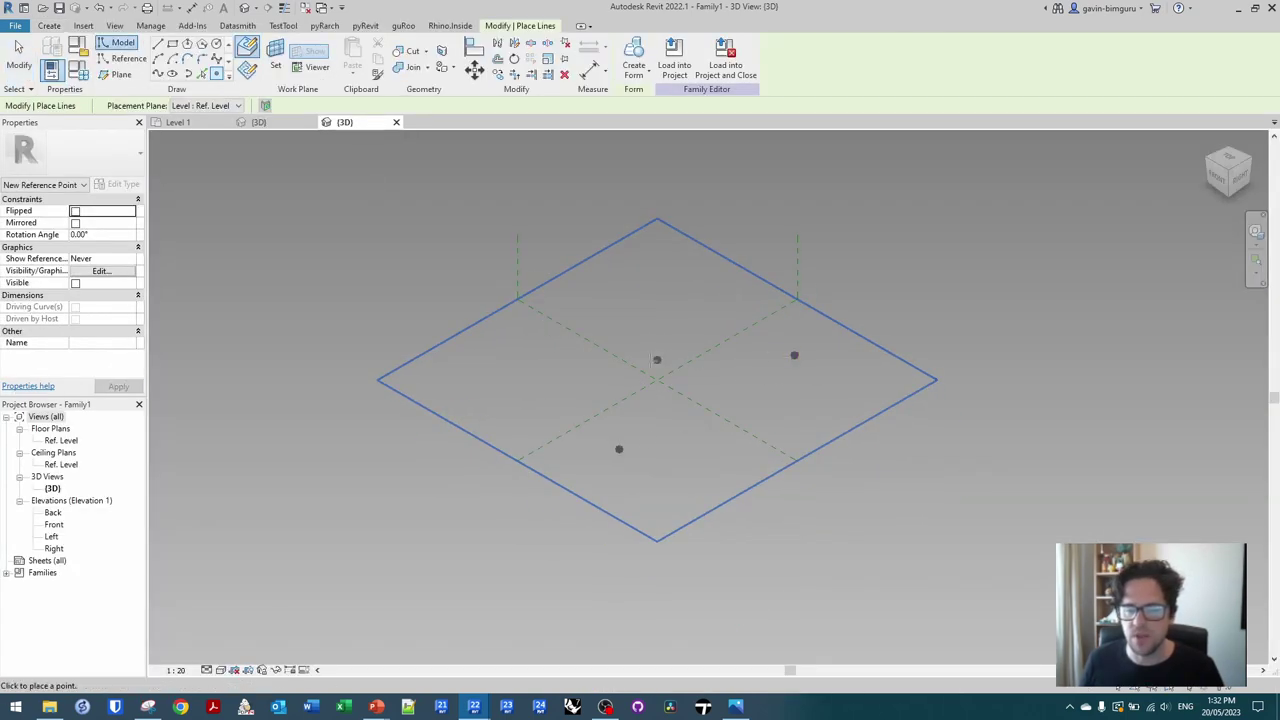
key("Escape")
- Make all three reference points adaptive, numbered 1 to 3
left_click(619, 449)
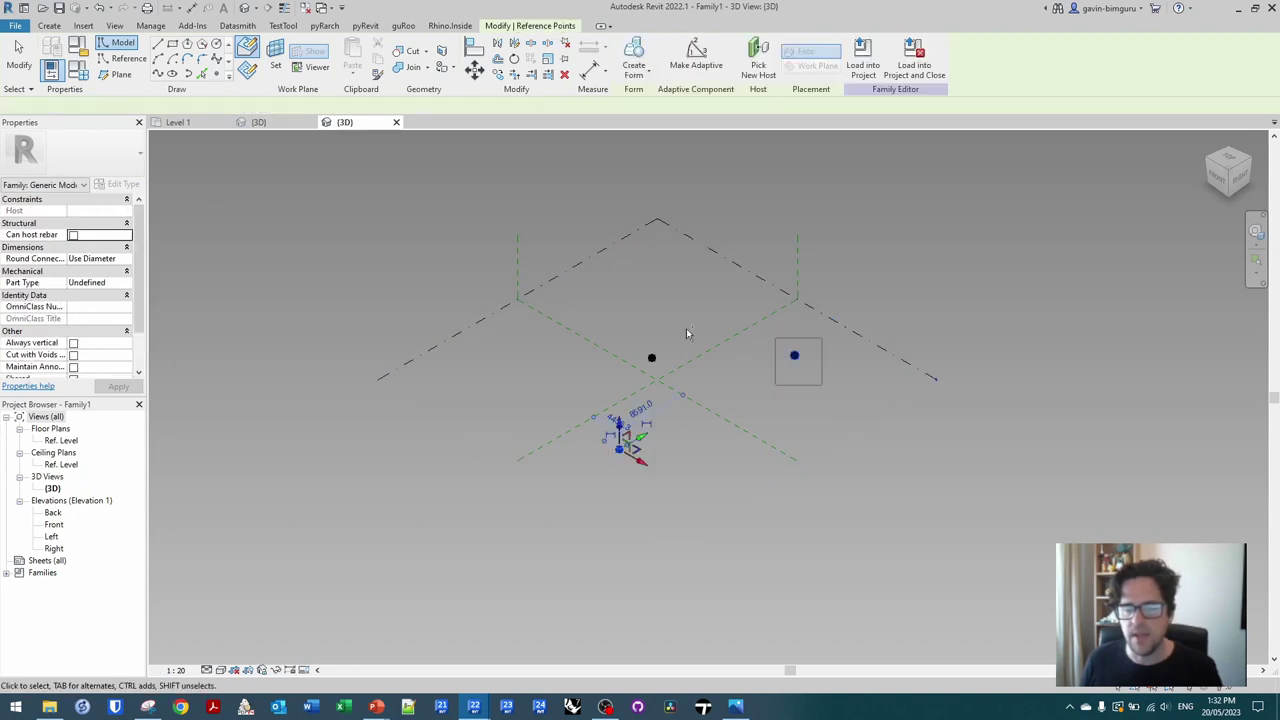
left_click(794, 355, "ctrl")
left_click(702, 68)
left_click(661, 396)
- Connect adaptive points 1 and 2 with a spline through points and turn it into a reference line
left_click(624, 454)
left_click(793, 366, "ctrl")
left_click(160, 75)
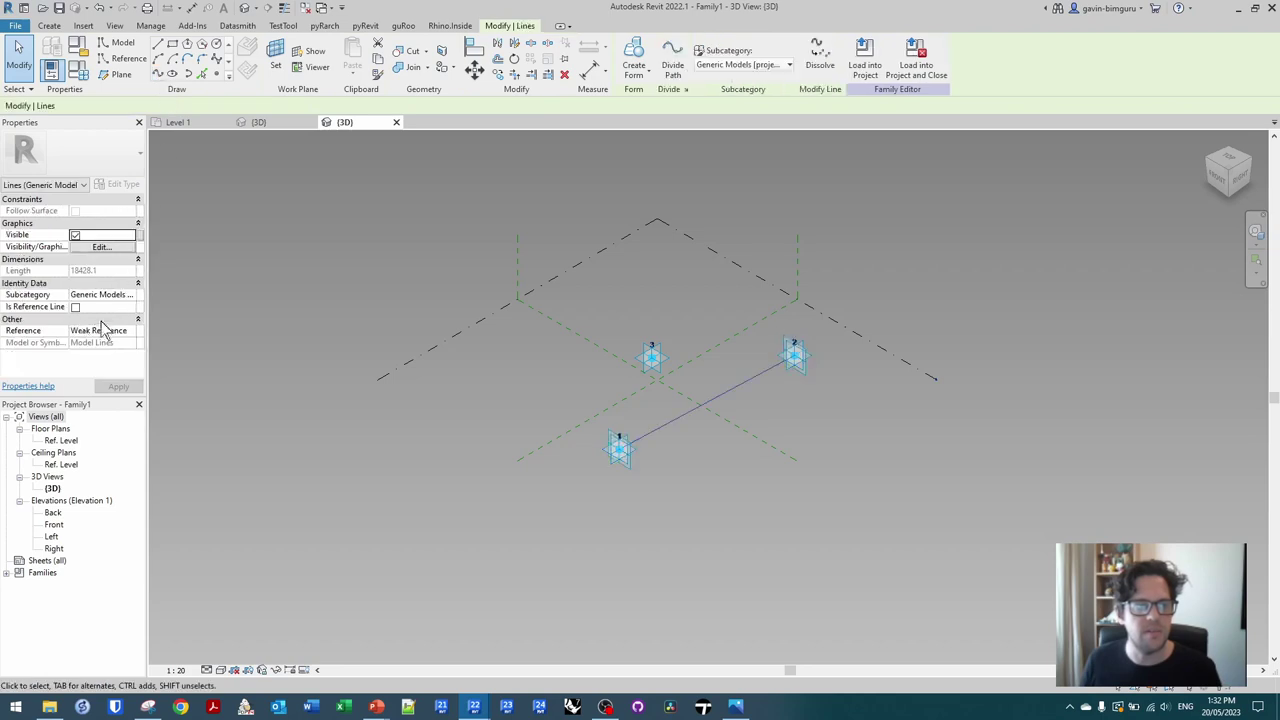
left_click(75, 307)
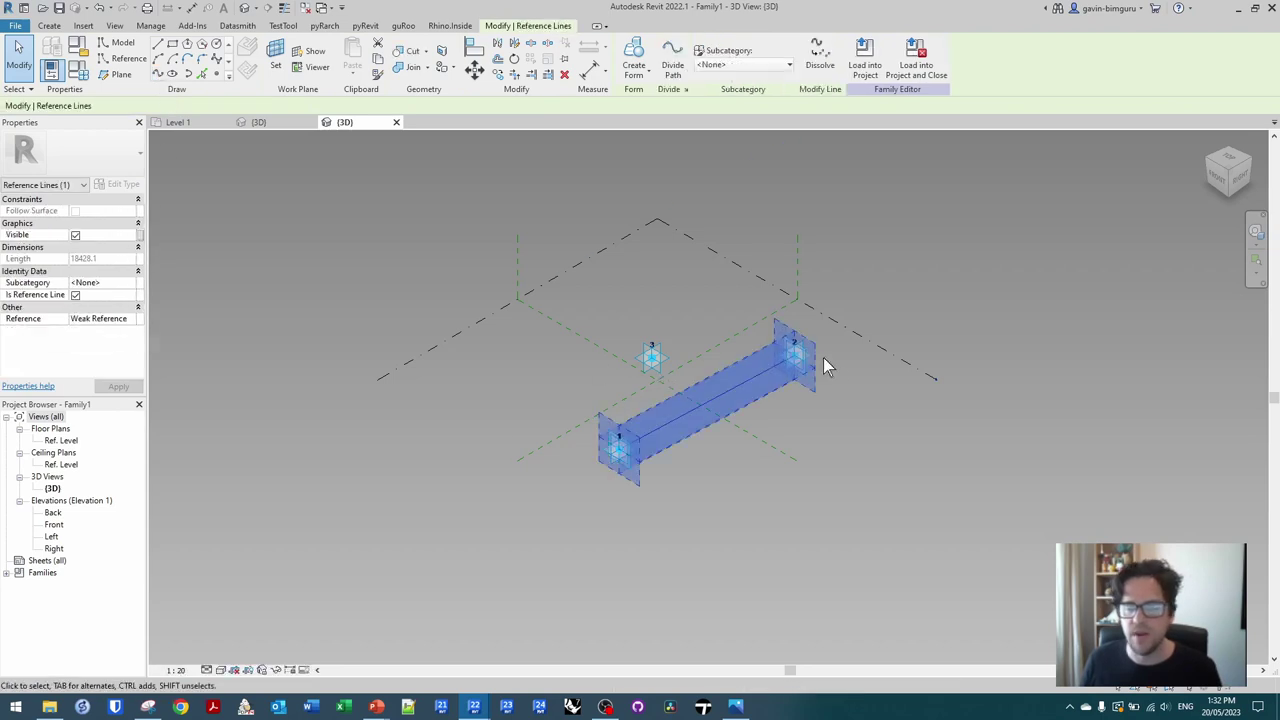
key("Escape")
- Connect adaptive points 2 and 3 with a spline through points and turn it into a reference line
left_click(796, 358)
left_click(651, 357, "ctrl")
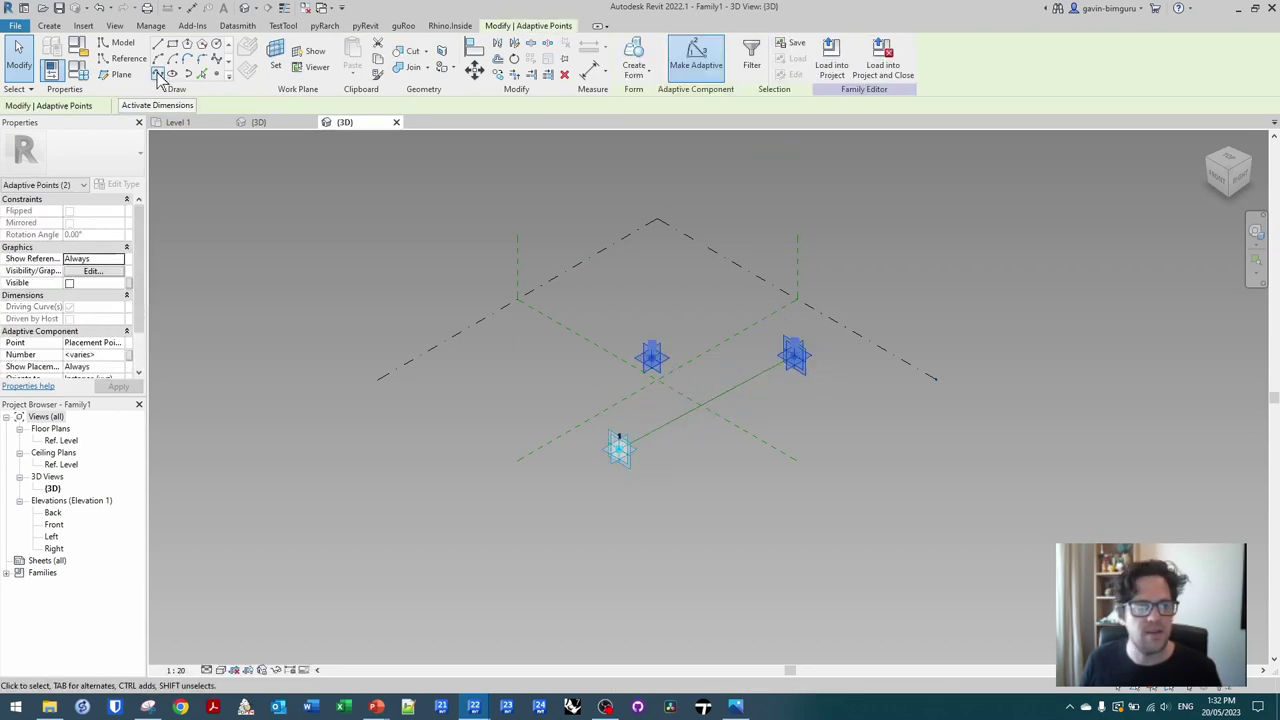
left_click(157, 75)
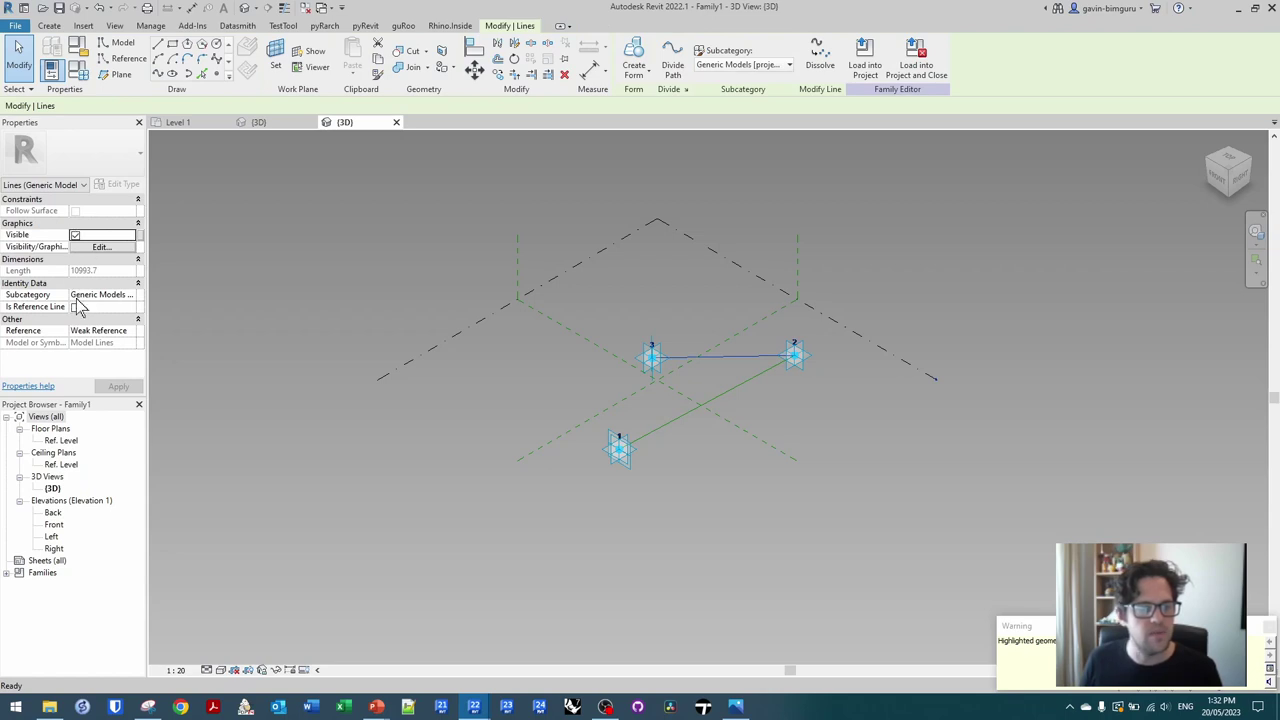
left_click(75, 306)
key("Escape")
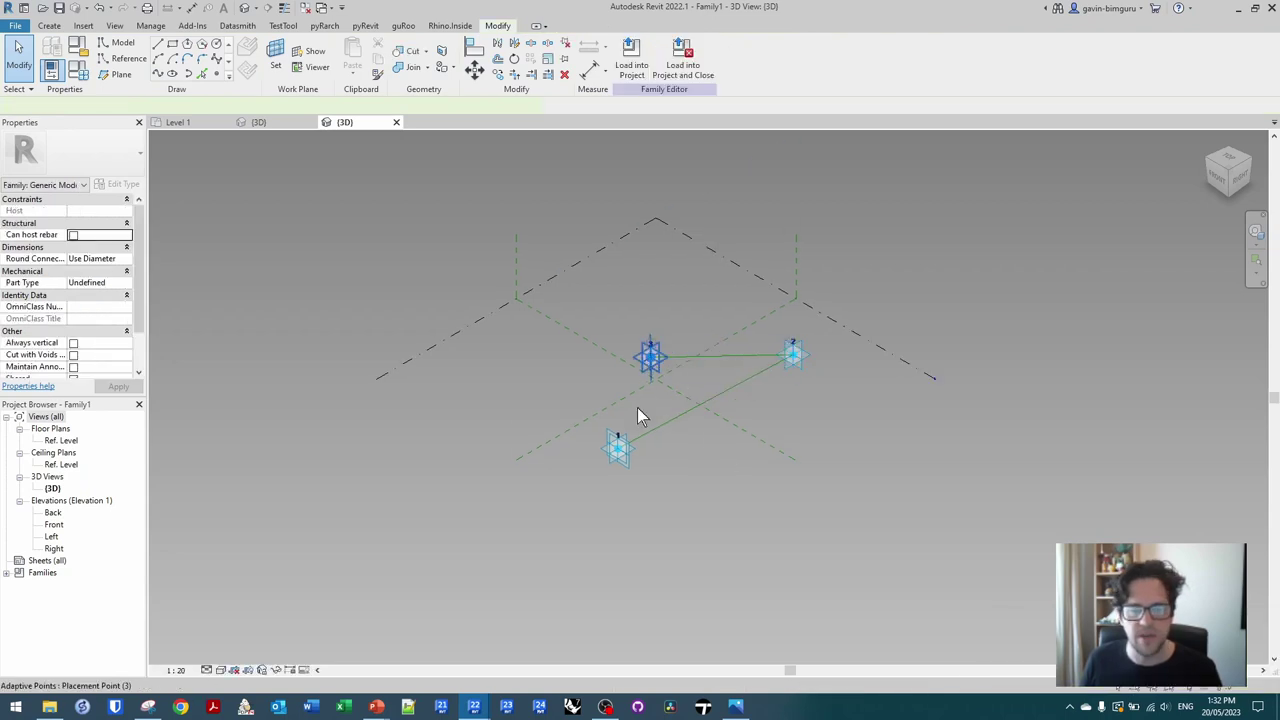
- Try to connect adaptive points 3 and 1 with a reference spline, and undo it
left_click(649, 360)
left_click(619, 447, "ctrl")
left_click(618, 446, "ctrl")
left_click(613, 432, "ctrl")
left_click(158, 74)
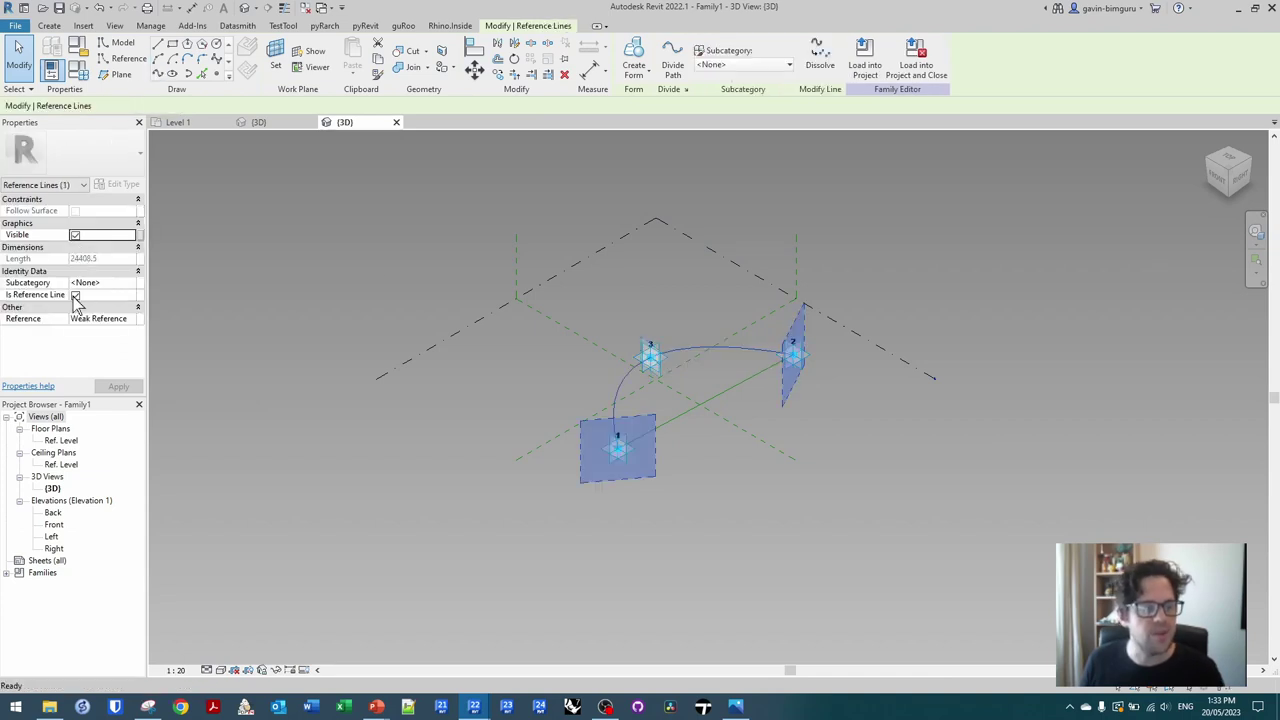
left_click(283, 281)
key("ctrl+z")
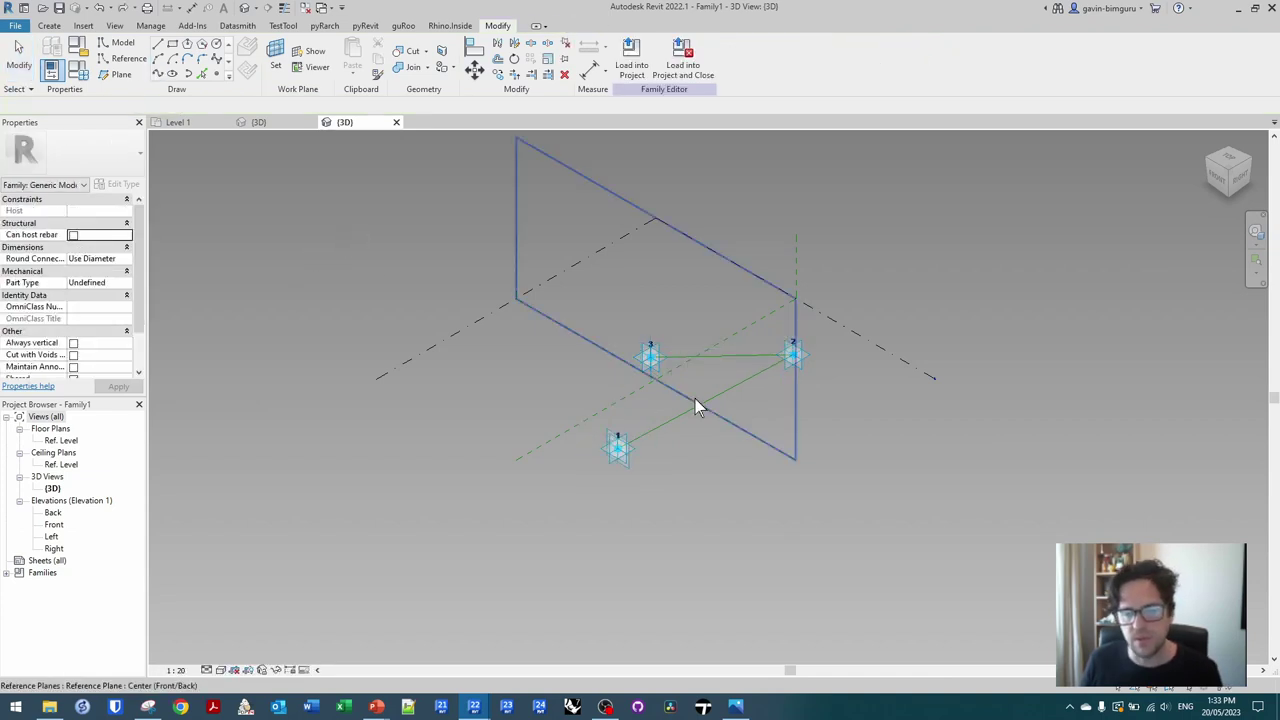
- Close the triangle with a spline between adaptive points 3 and 1, and set it as a reference line
left_click(648, 357)
left_click(617, 447, "ctrl")
left_click(158, 74)
left_click(621, 376)
key("Tab")
left_click(630, 417)
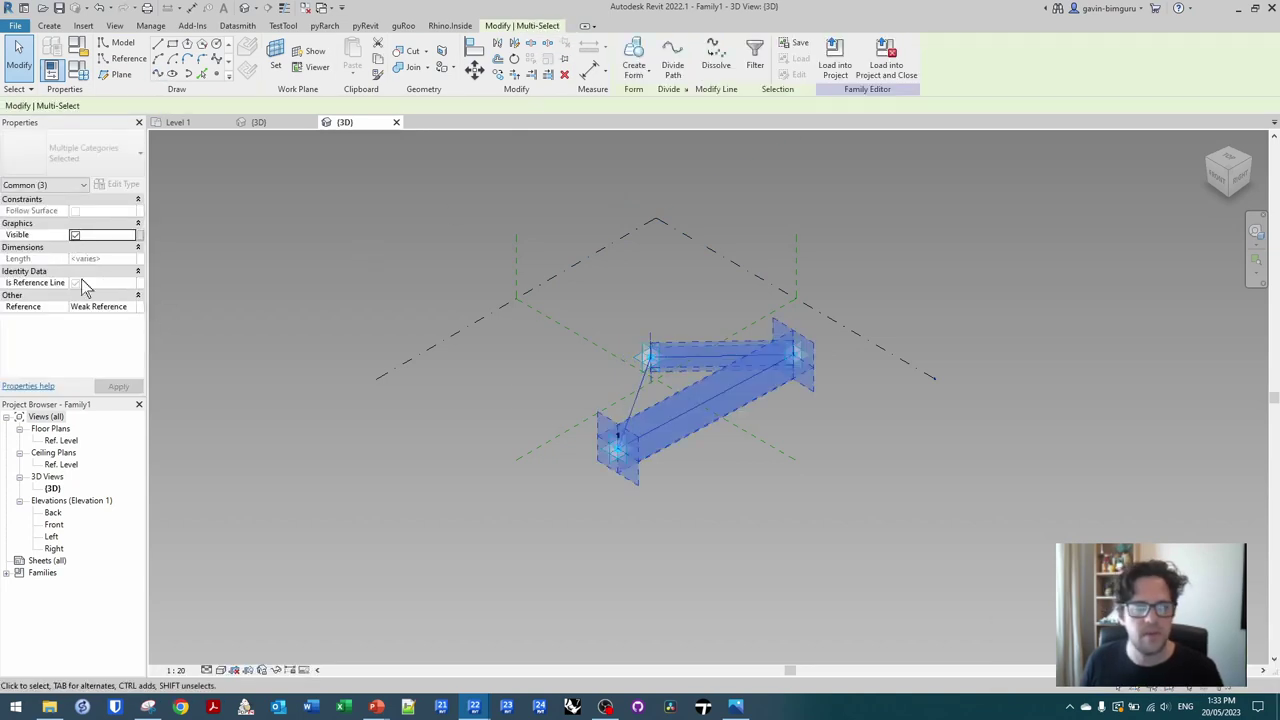
left_click(251, 244)
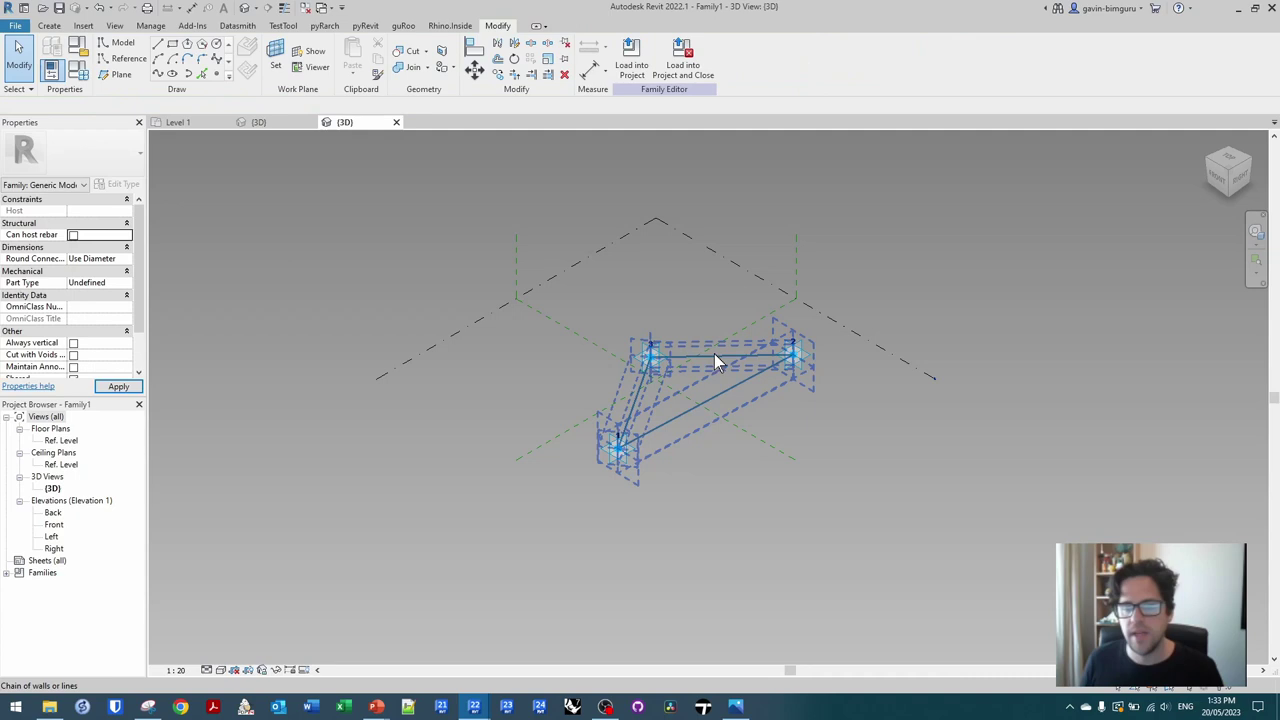
- Create a solid extruded form from the closed chain of three reference lines
left_click(712, 354)
left_click(633, 72)
left_click(657, 103)
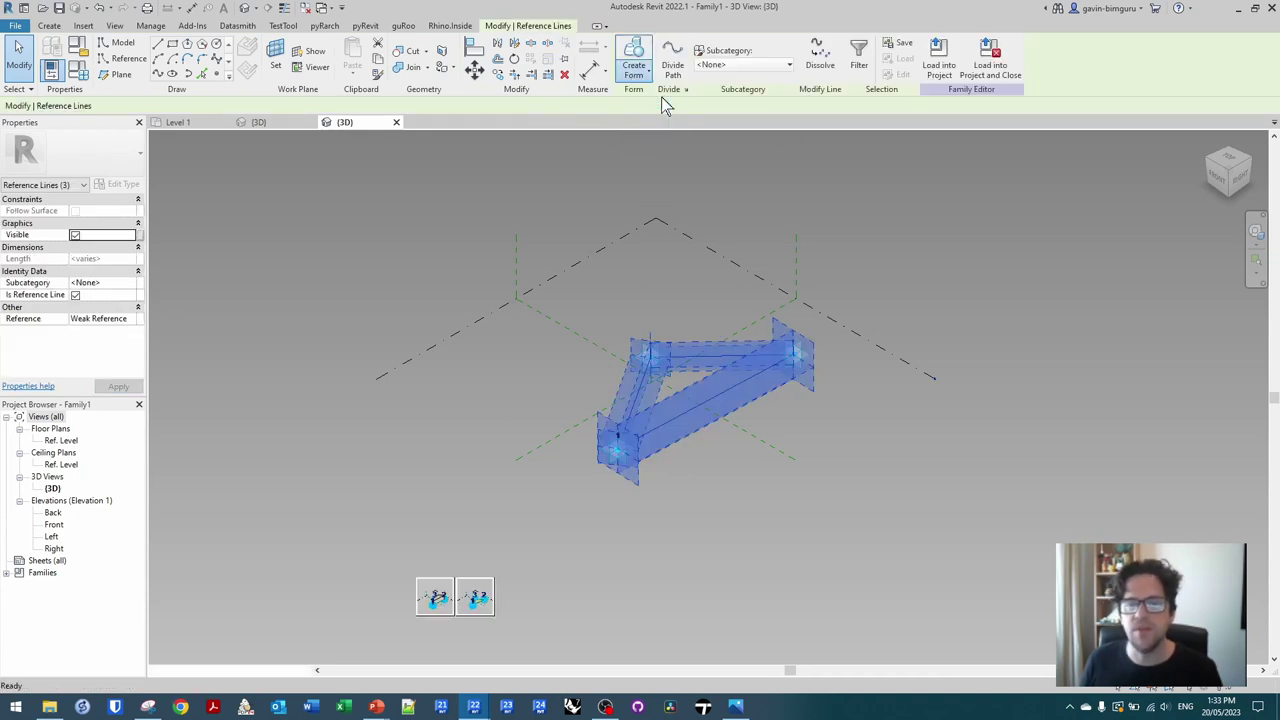
left_click(455, 605)
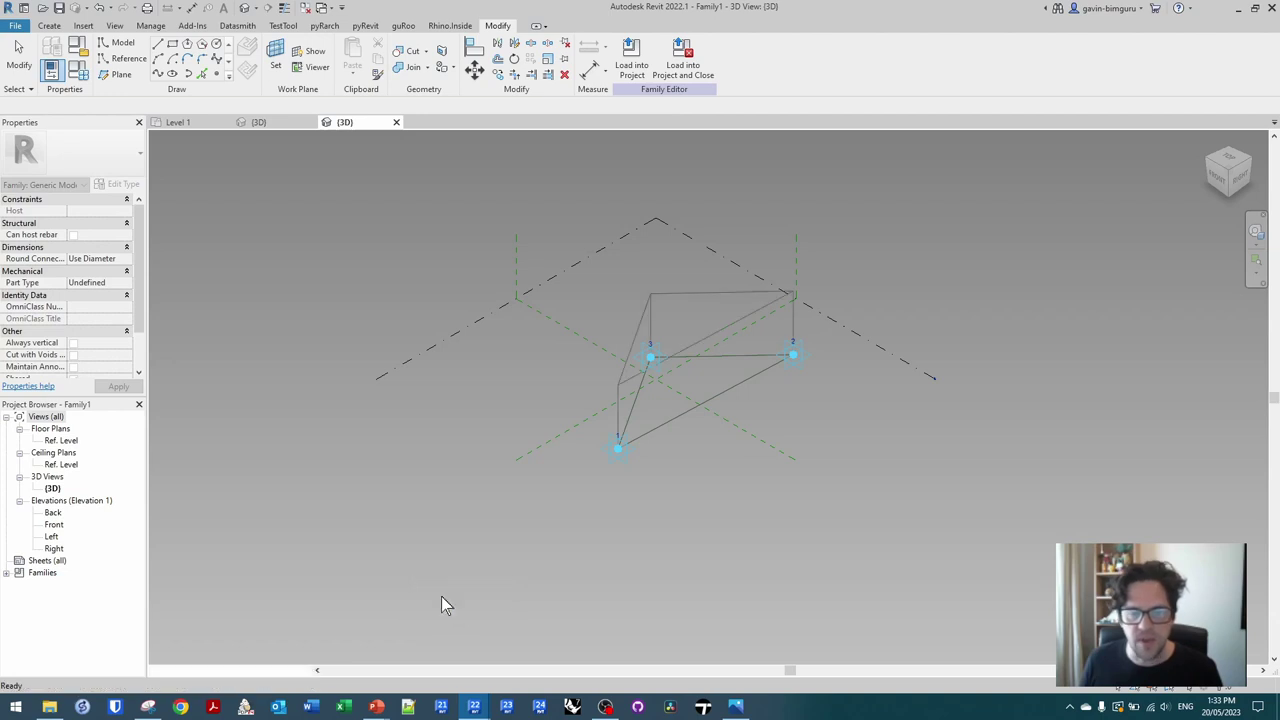
left_click(748, 548)
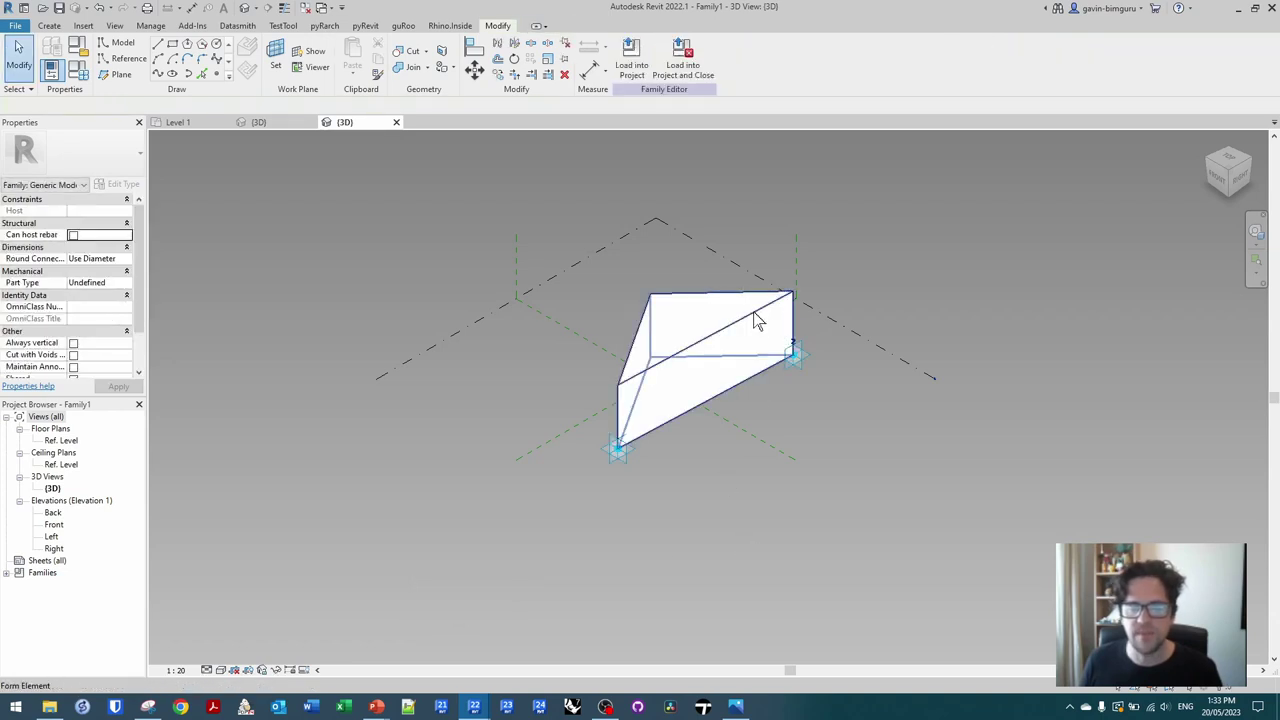
- Set the triangular form's Positive Offset and Negative Offset to 25 and inspect the thin blade from the side
left_click(757, 320)
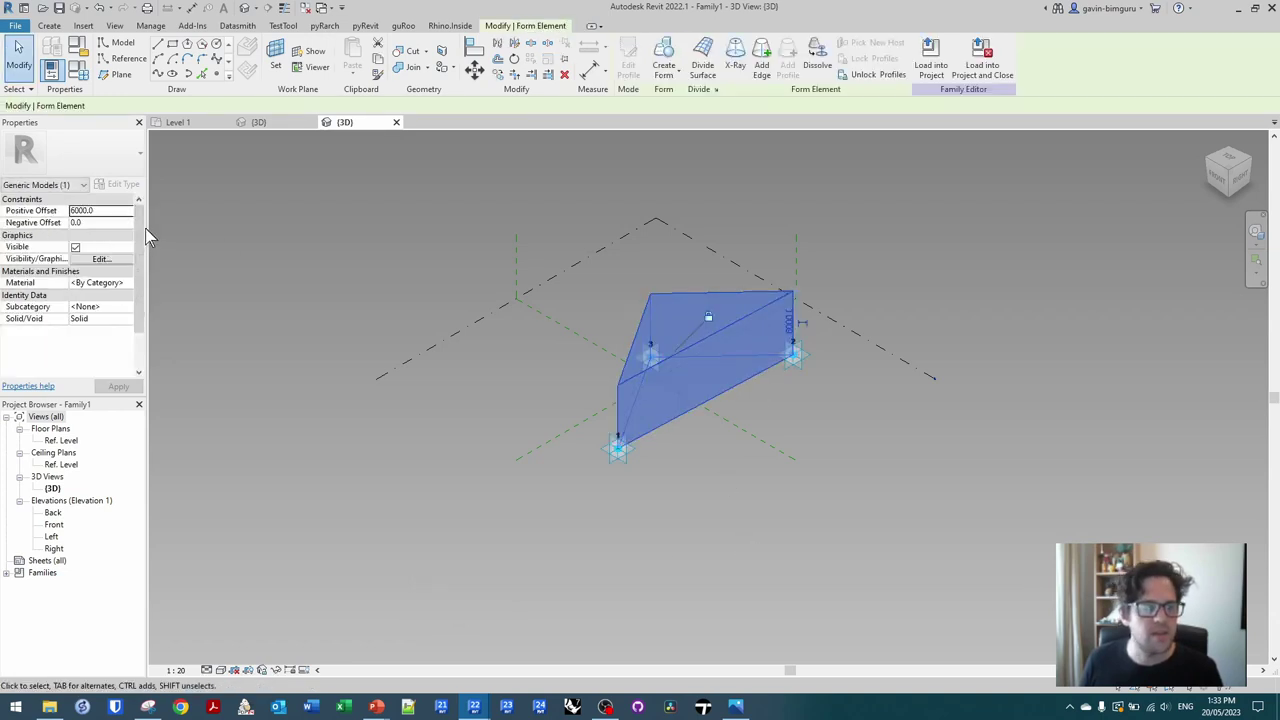
left_click(112, 212)
type("25")
left_click(110, 223)
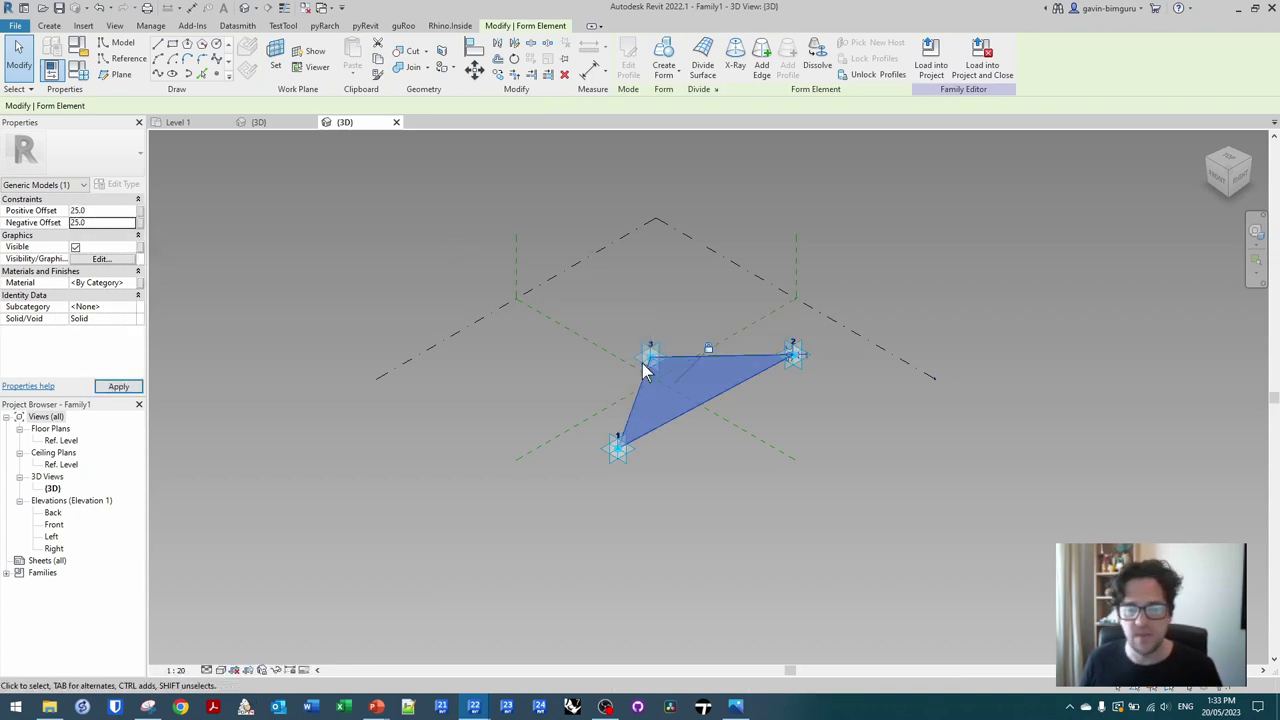
scroll(601, 420, "up", 5)
middle_click_drag(656, 430, 632, 259, "shift")
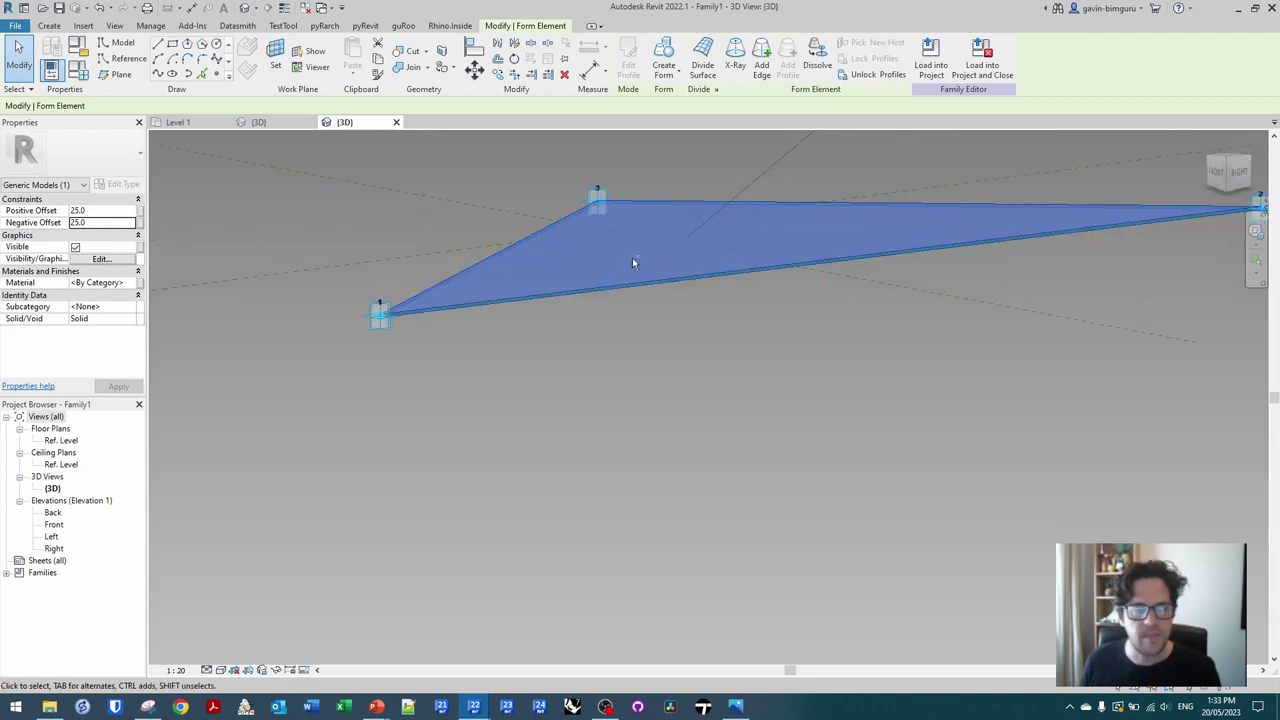
- Create a type parameter named Half thickness for the form's Positive Offset and associate the Negative Offset with it too
left_click(140, 210)
left_click(172, 599)
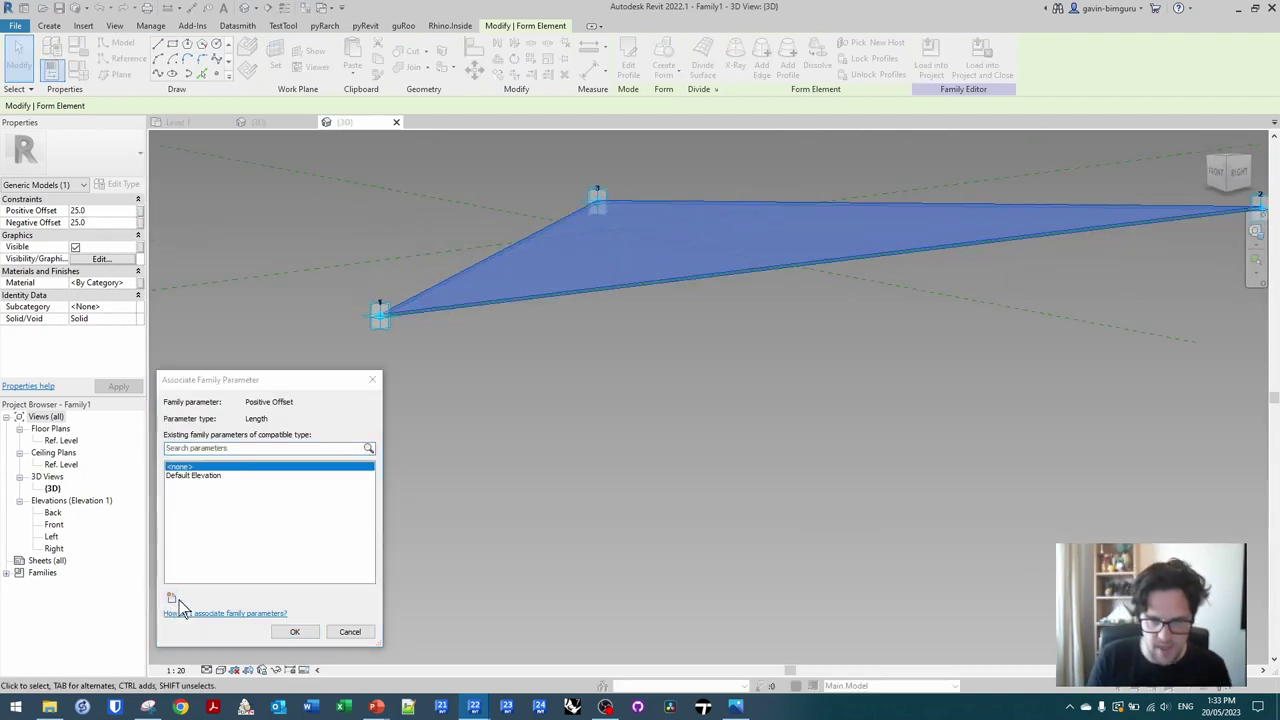
type("Half thickness")
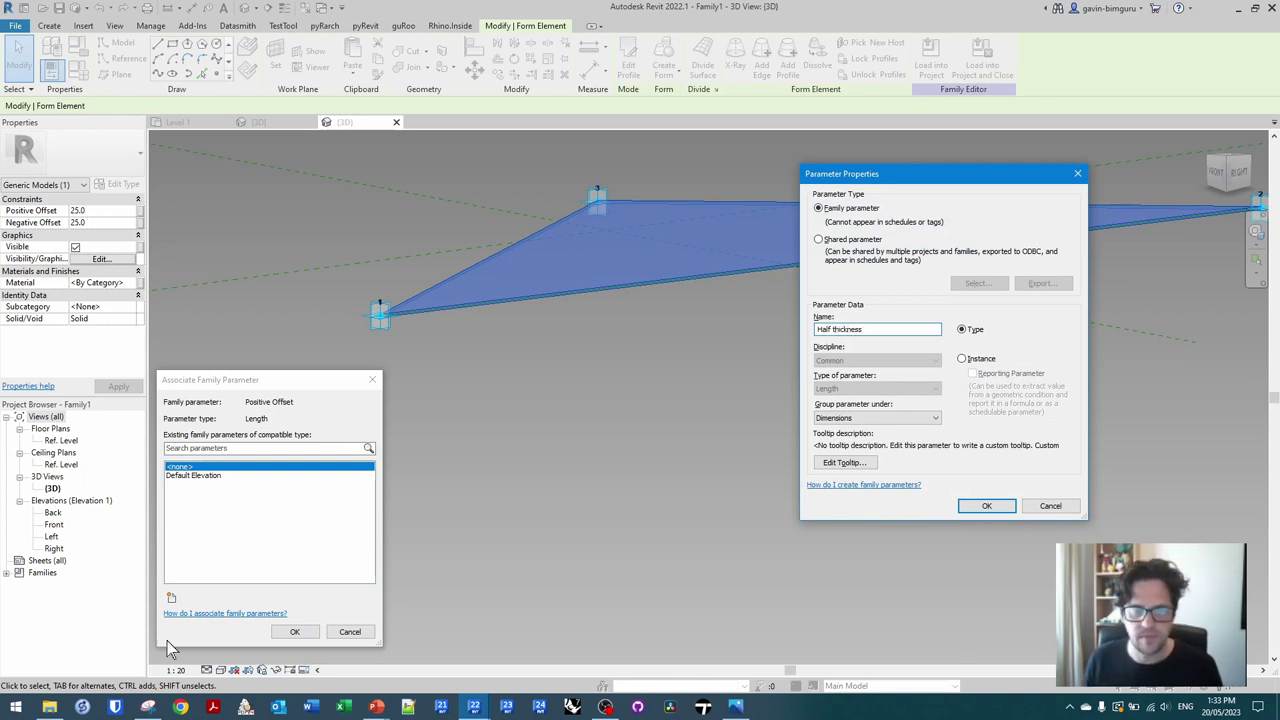
key("Return")
key("Return")
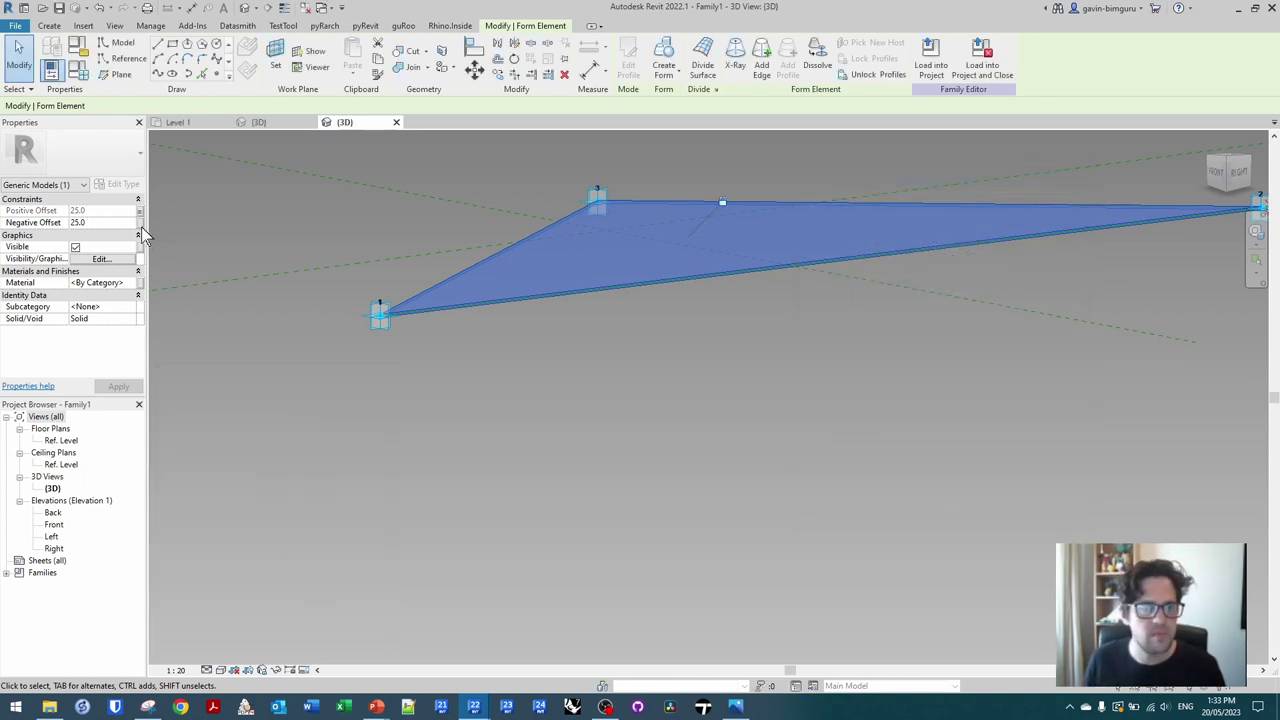
left_click(140, 222)
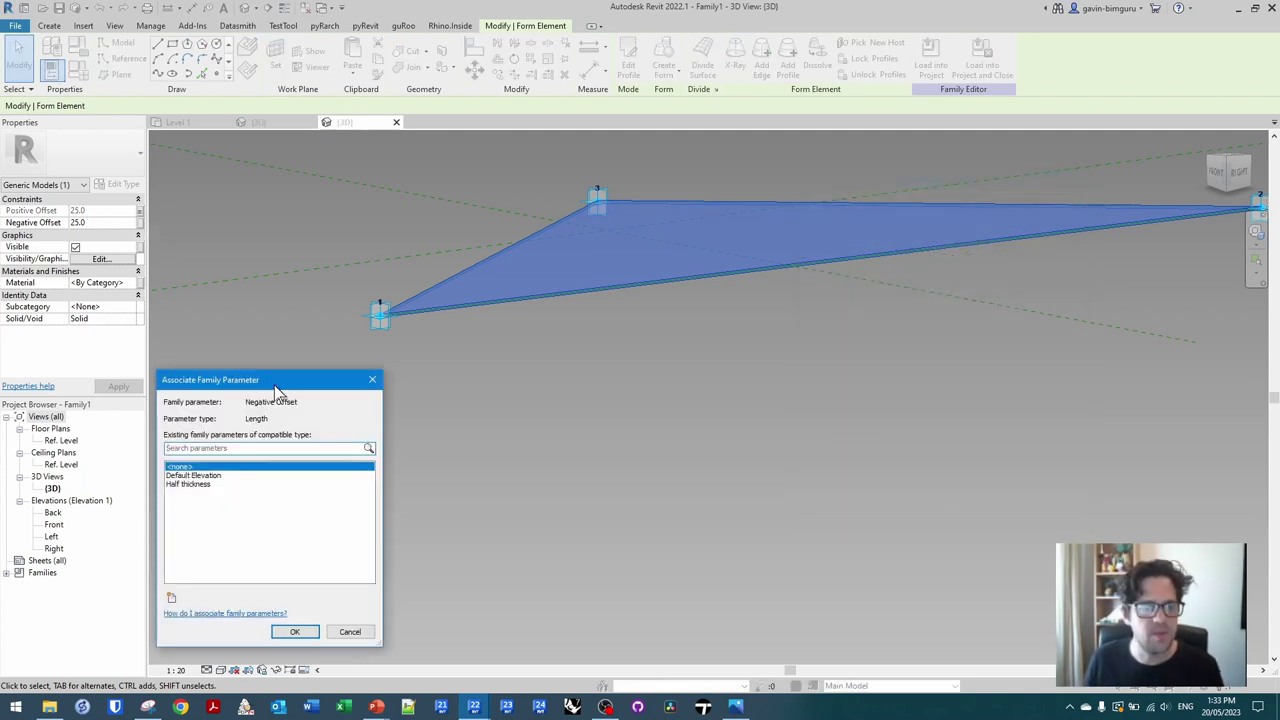
double_click(205, 489)
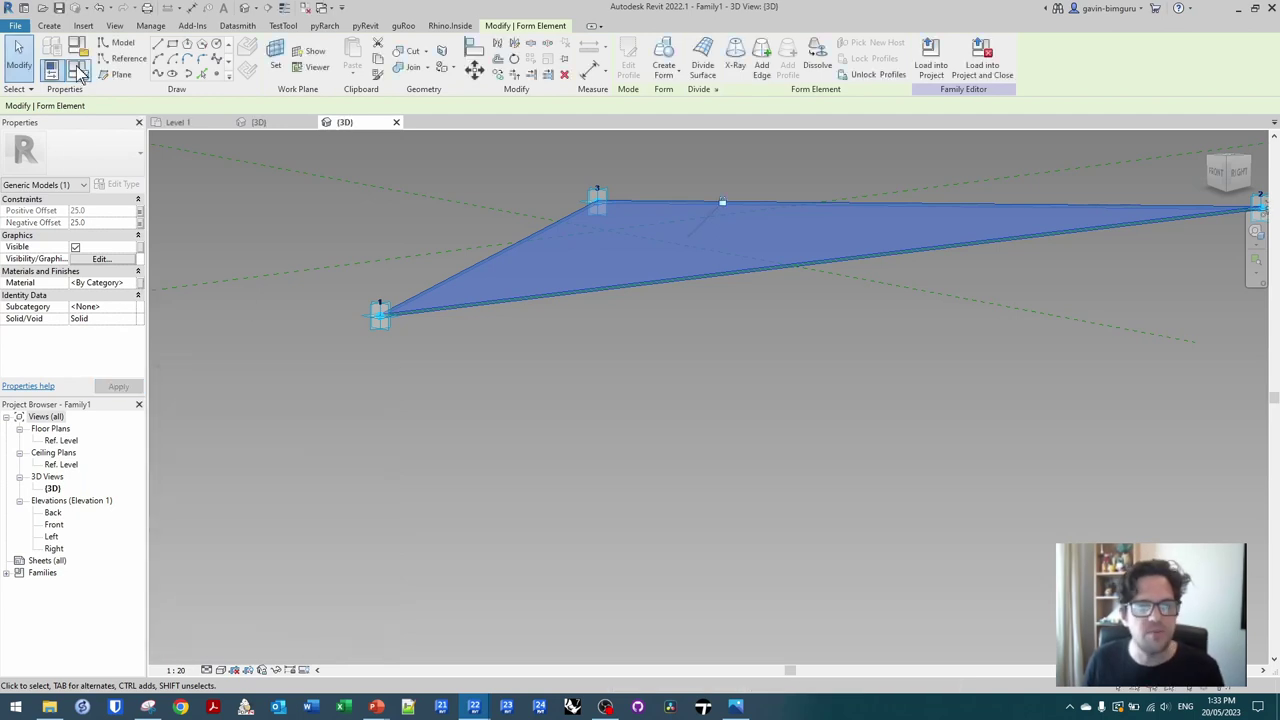
- Add a Thickness length parameter to the family types and set its value to 50
left_click(78, 71)
left_click(520, 294)
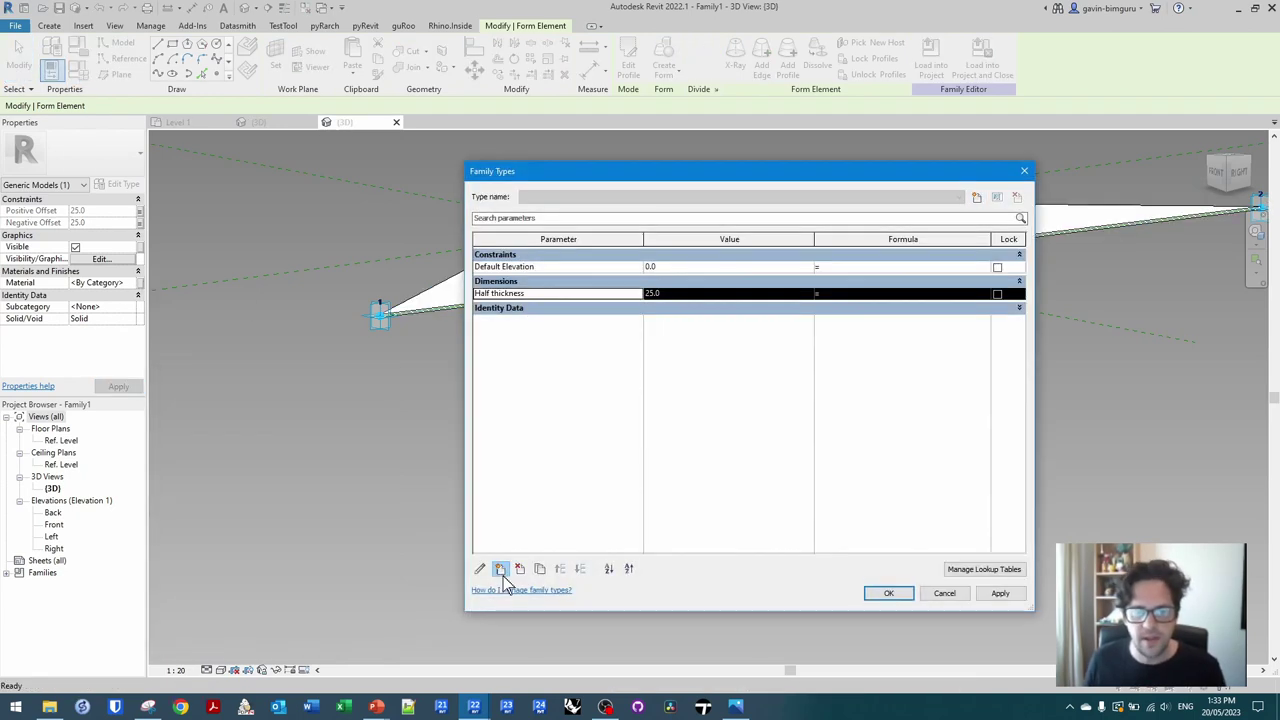
left_click(500, 568)
type("Th")
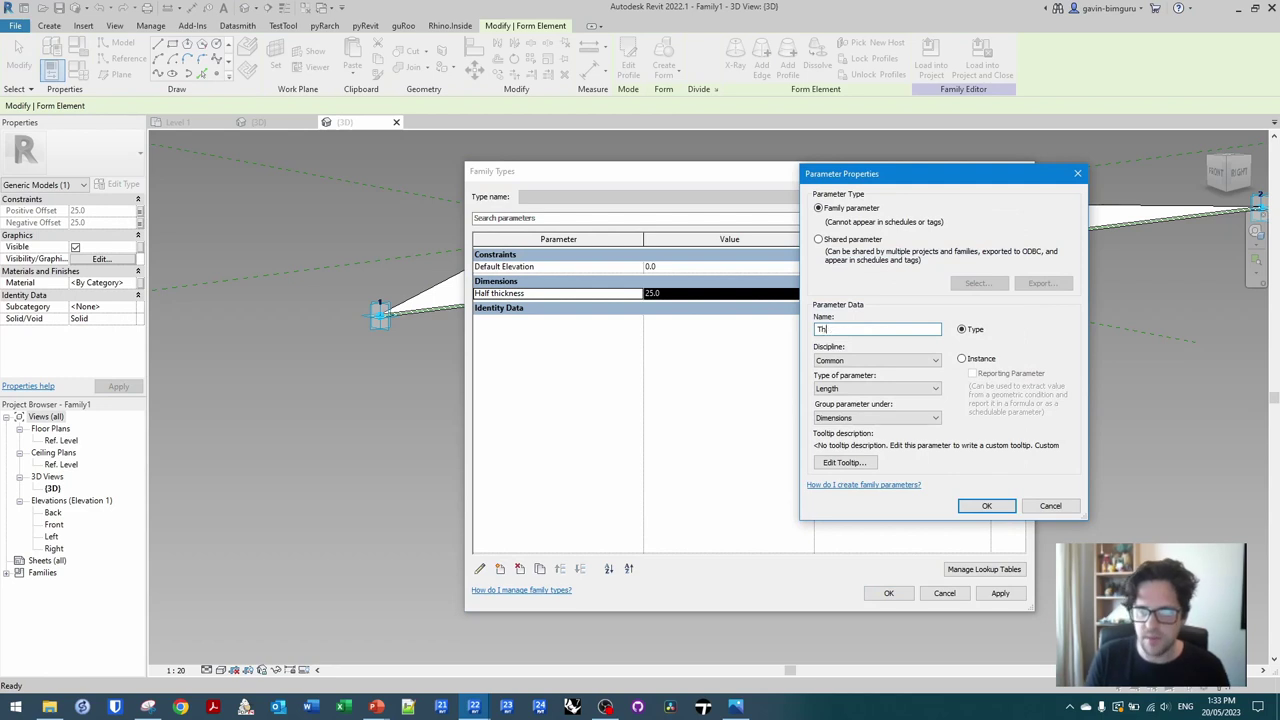
type("ickness")
key("Return")
left_click(700, 306)
type("50")
- Set the Half thickness formula to Thickness / 2 and create a family type named Typical
left_click(575, 294)
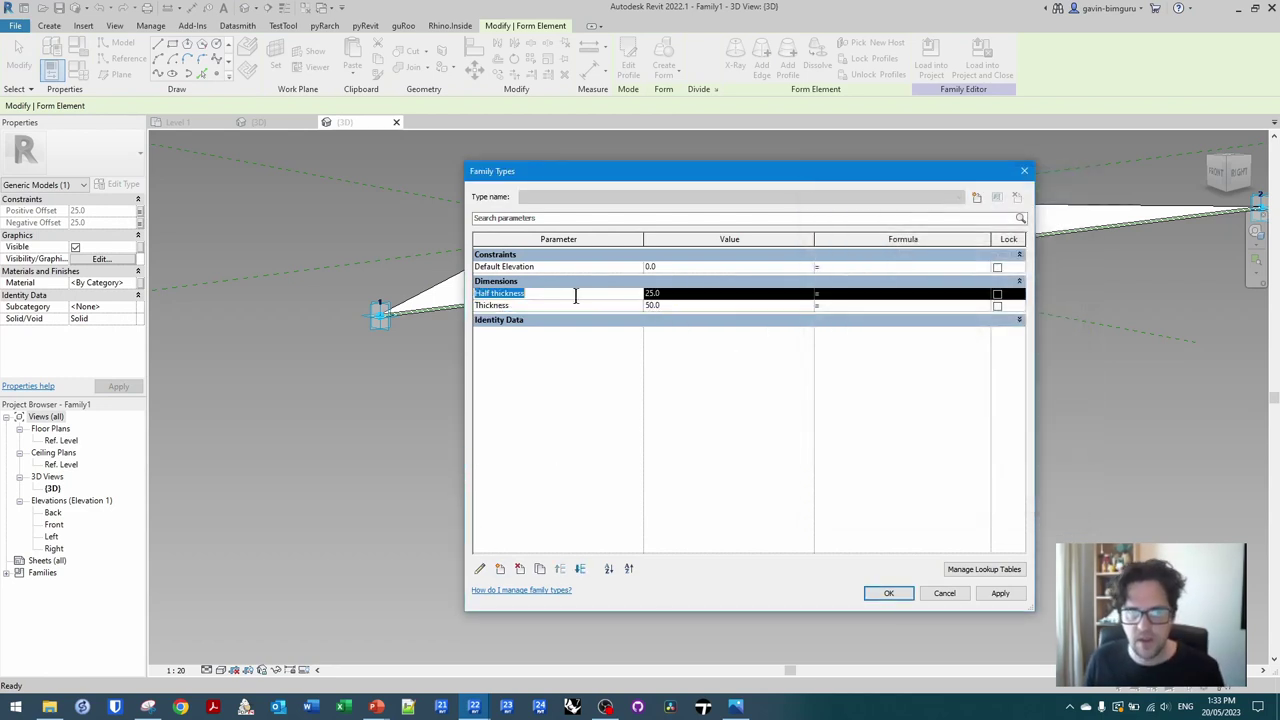
left_click(828, 306)
left_click(856, 294)
type("Thickness")
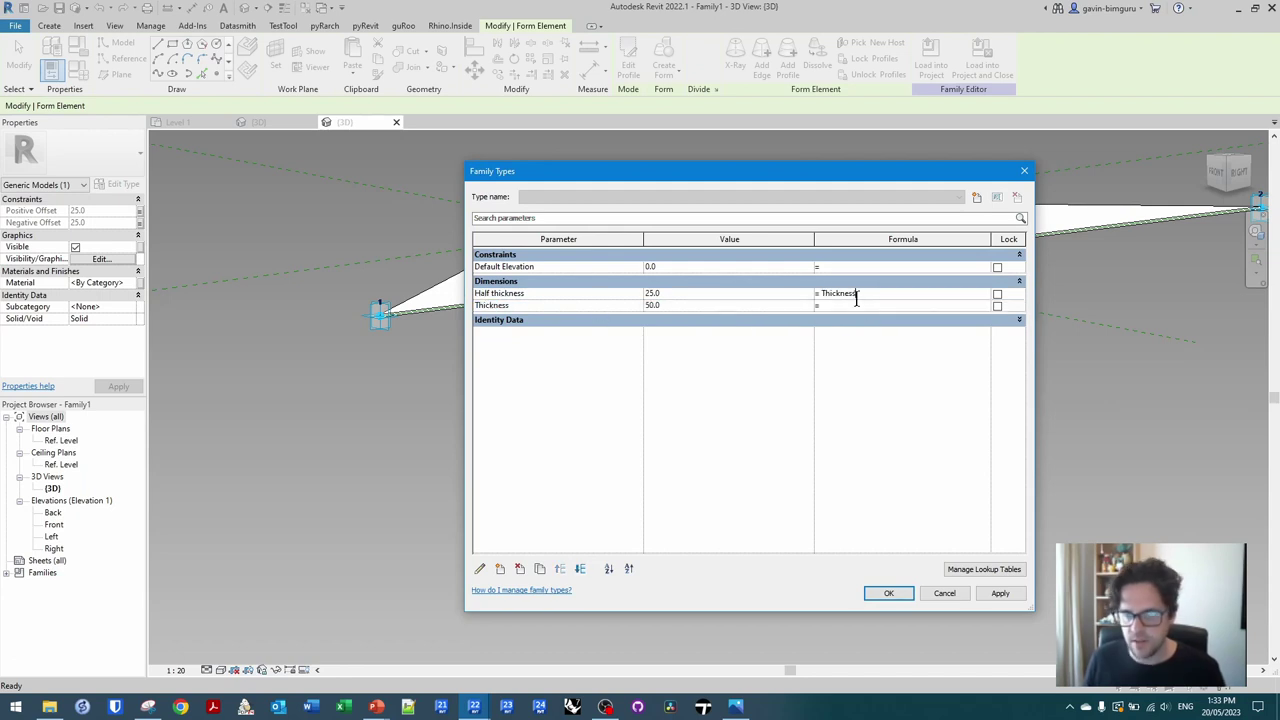
left_click(977, 197)
type("Typical")
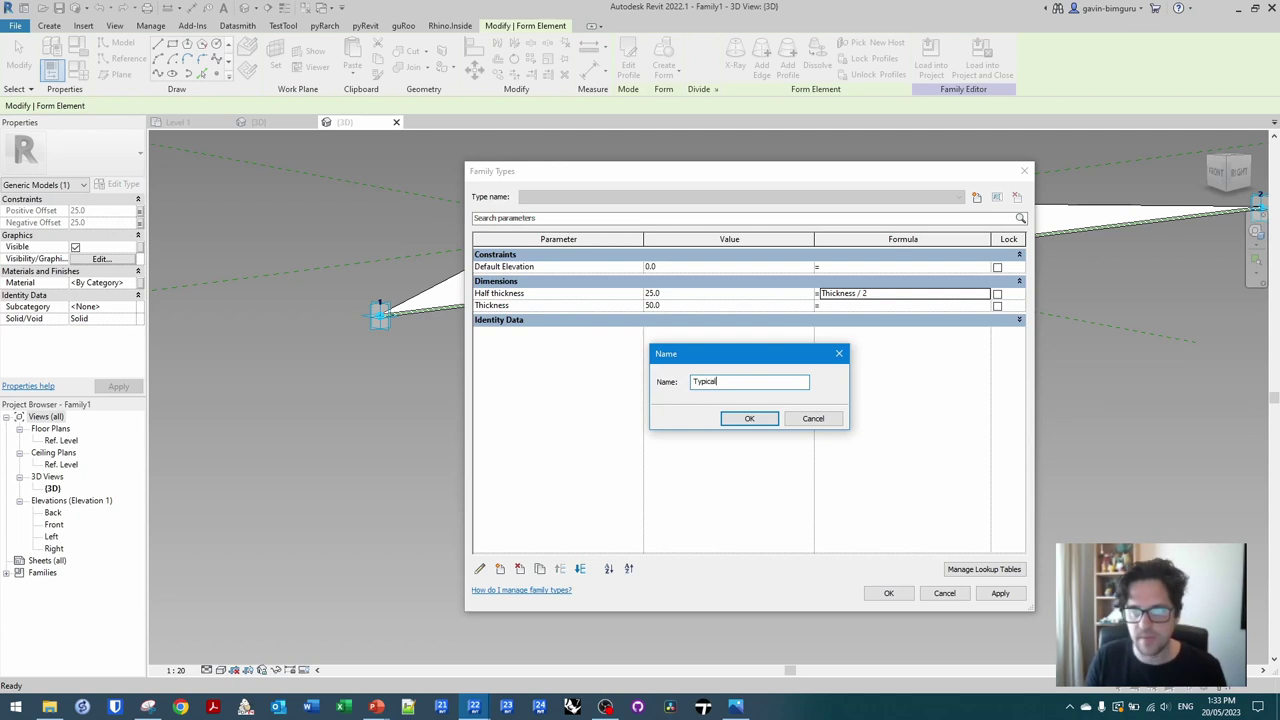
key("Return")
left_click(888, 593)
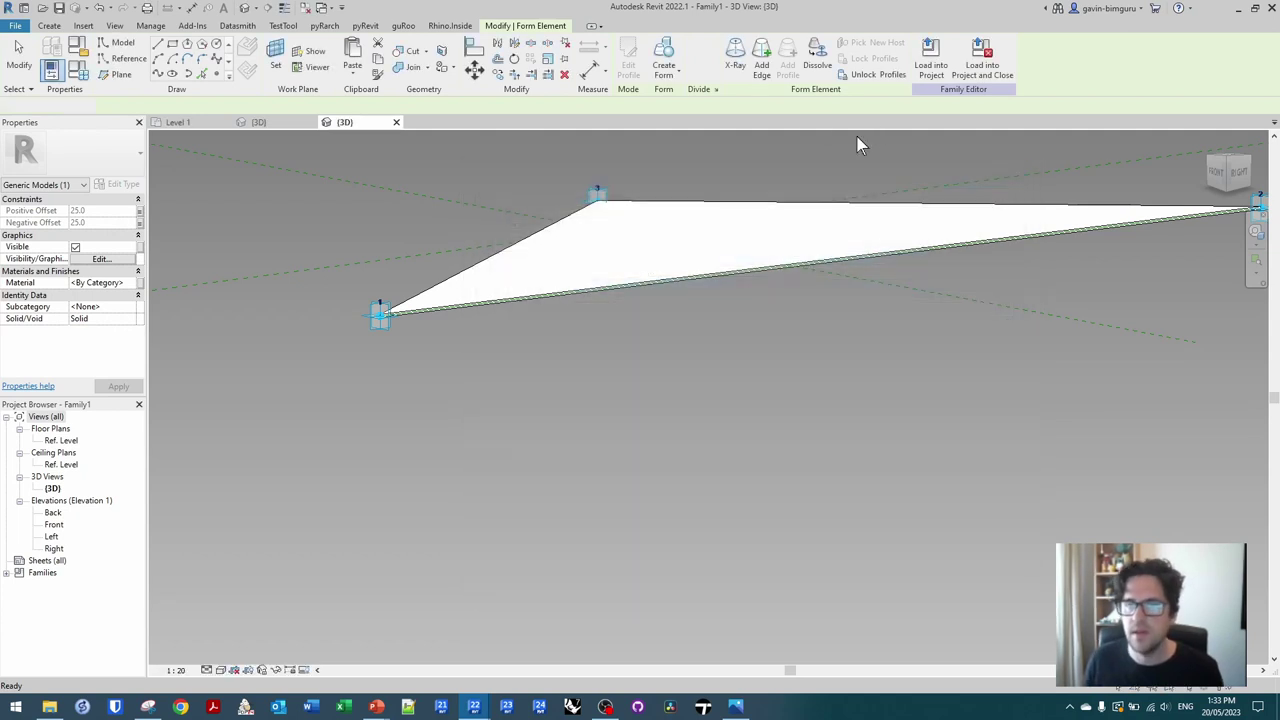
- Save the family to the Desktop as Adaptive 3 point blade
left_click(59, 7)
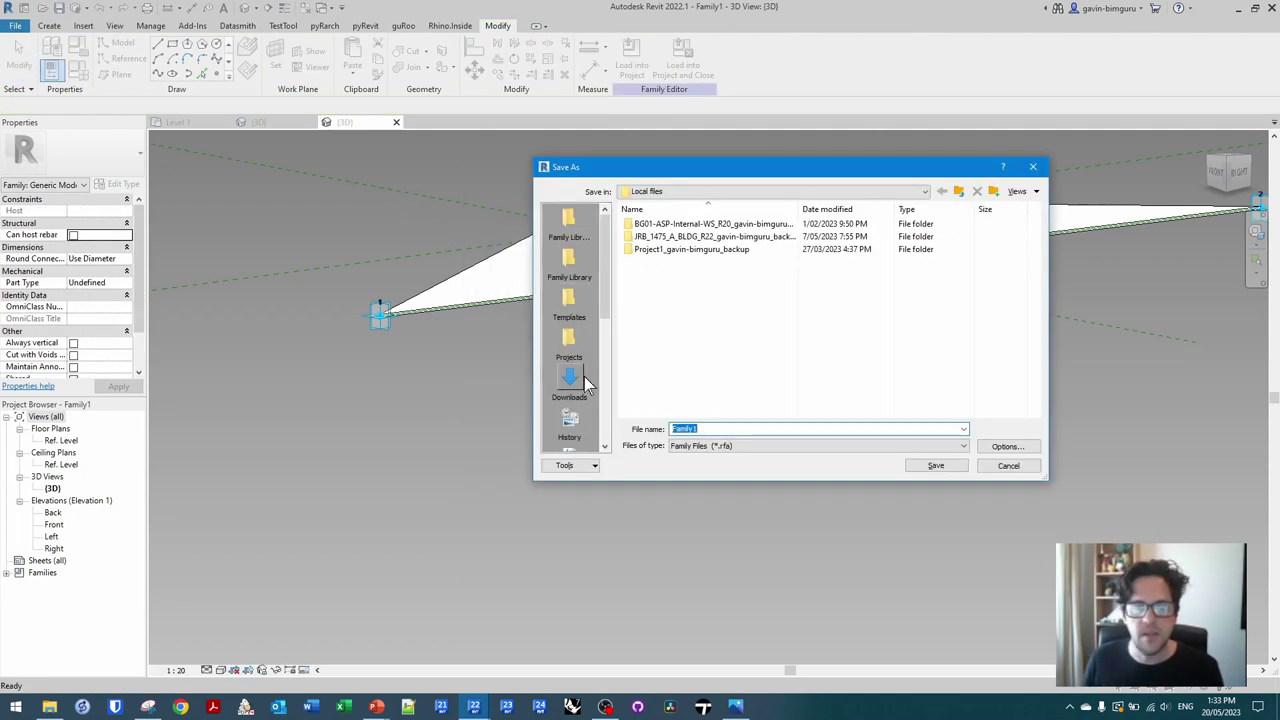
scroll(587, 385, "up", 3)
left_click(569, 345)
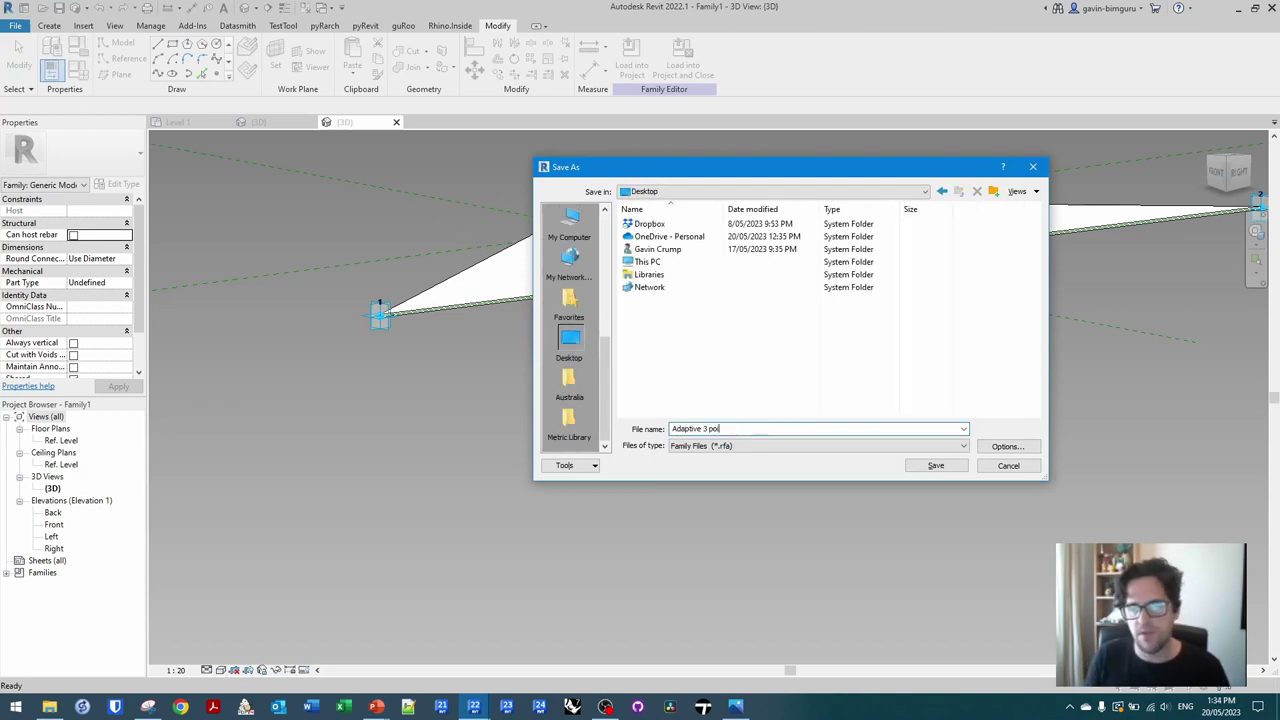
type("Adaptive 3 point blade")
key("Return")
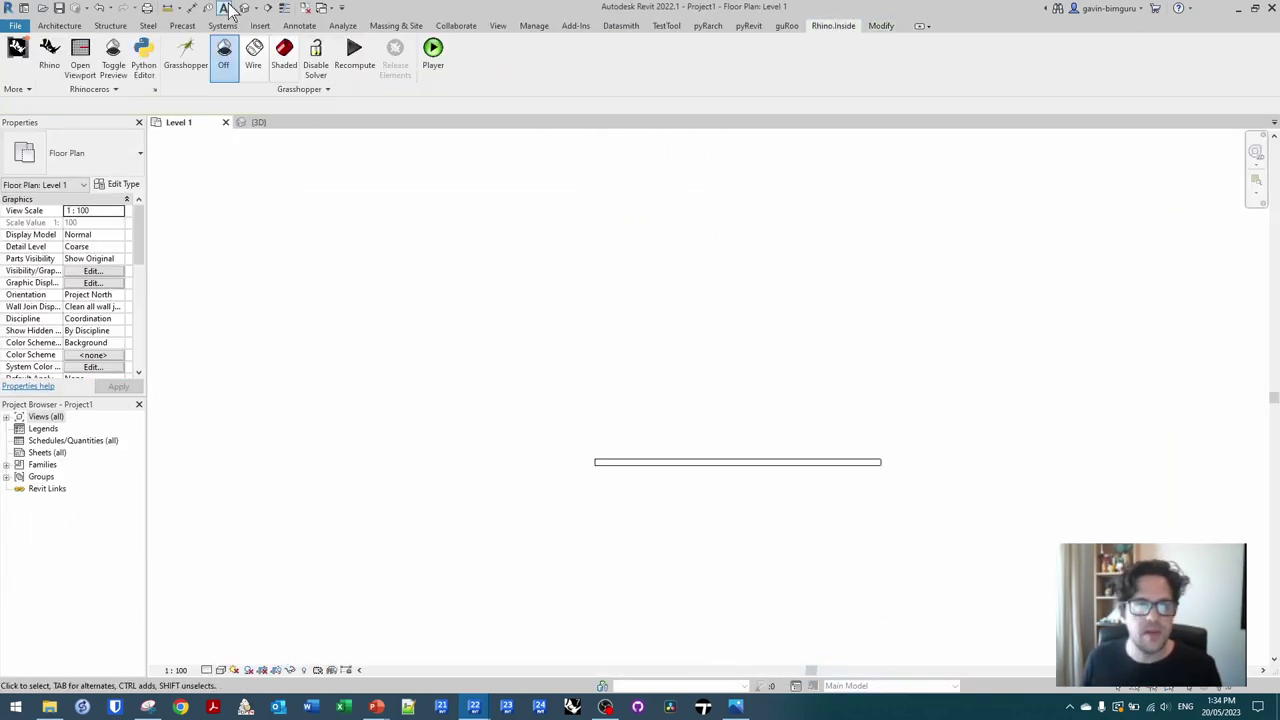
- Show the wall in the project's 3D view and switch to Rhino and Grasshopper at the end of the blade definition
left_click(244, 9)
middle_click_drag(399, 292, 634, 289)
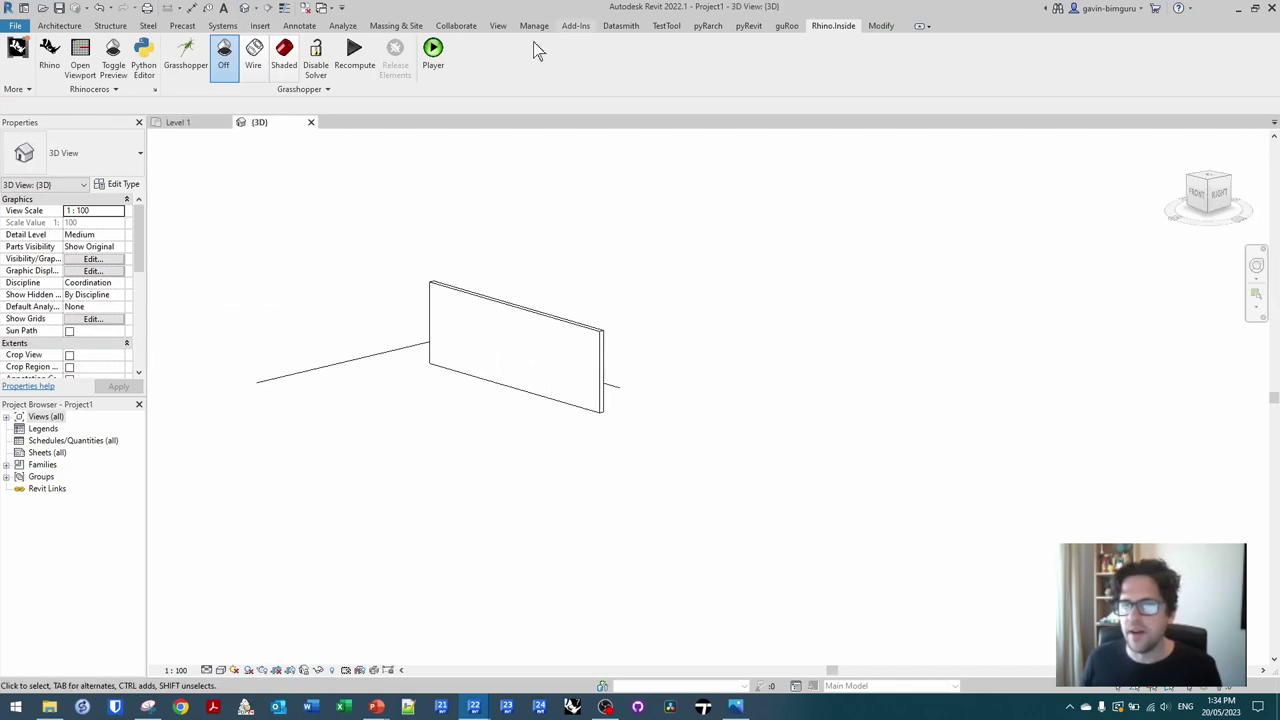
left_click(50, 63)
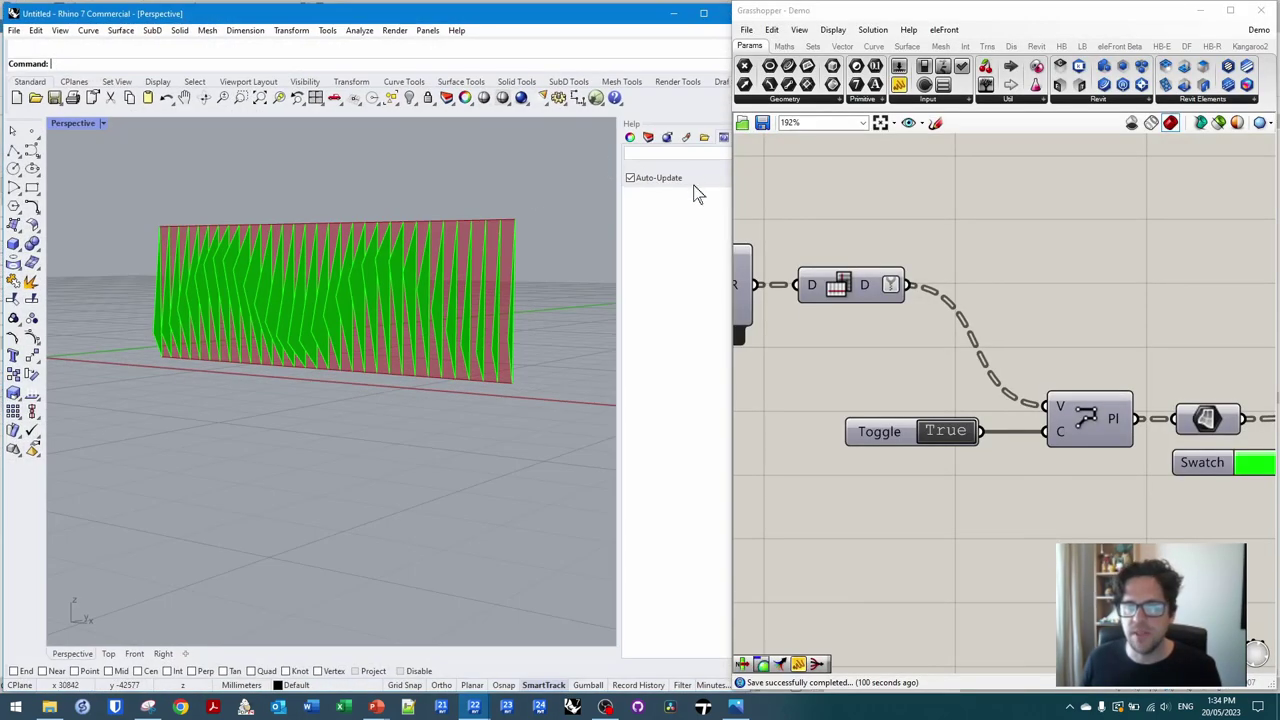
scroll(1020, 290, "down", 3)
right_click_drag(1020, 290, 938, 293)
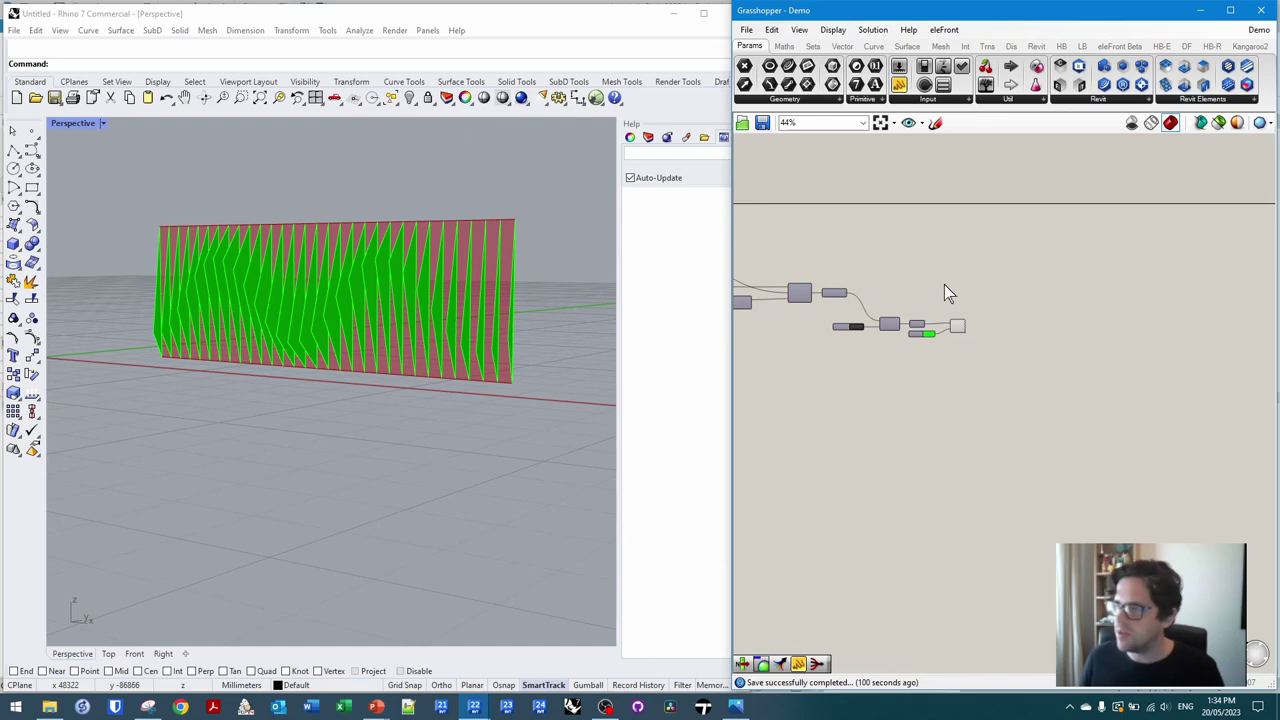
scroll(943, 300, "up", 4)
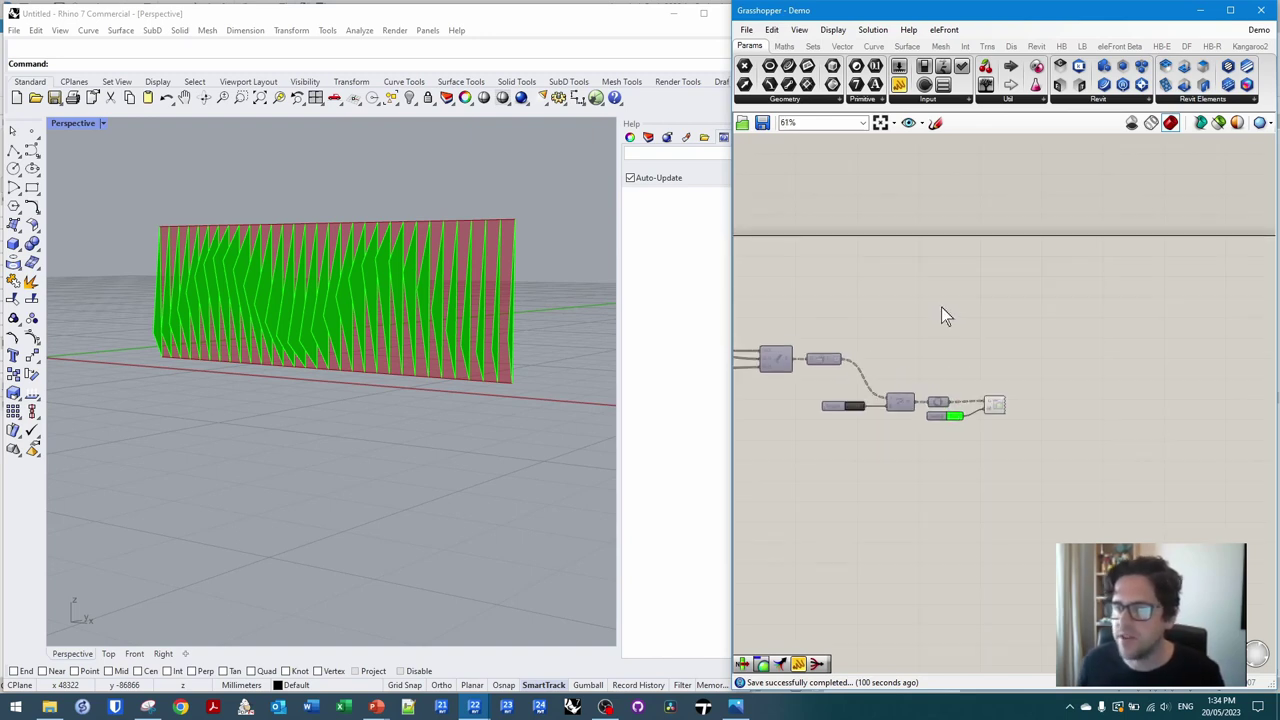
- Place a Component Families Picker above the blade preview components
left_click(1034, 46)
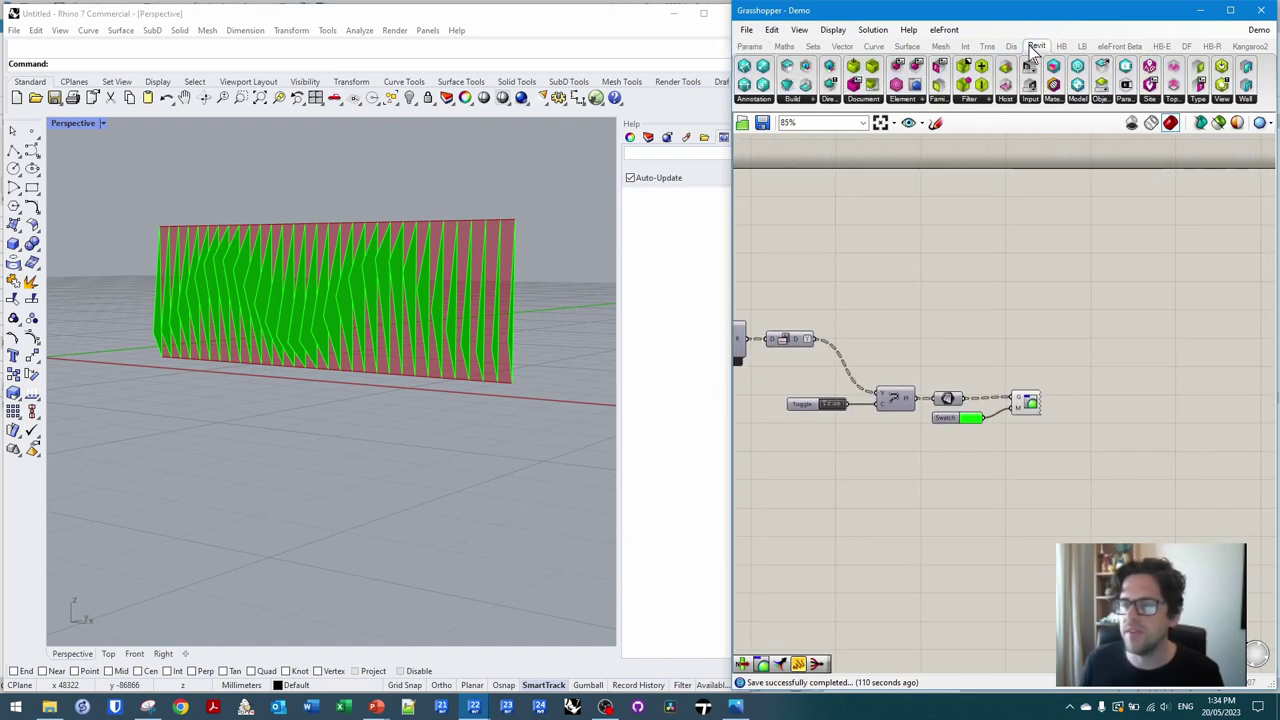
left_click(1030, 100)
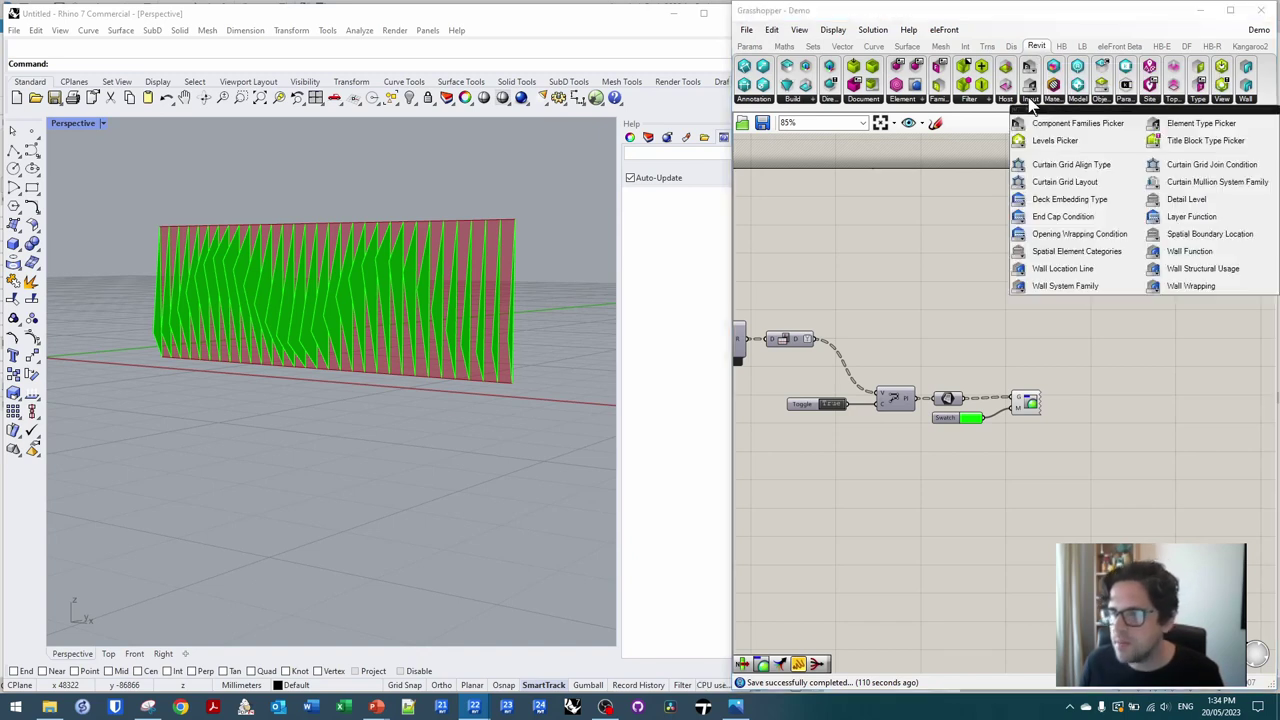
left_click(1078, 126)
left_click(983, 290)
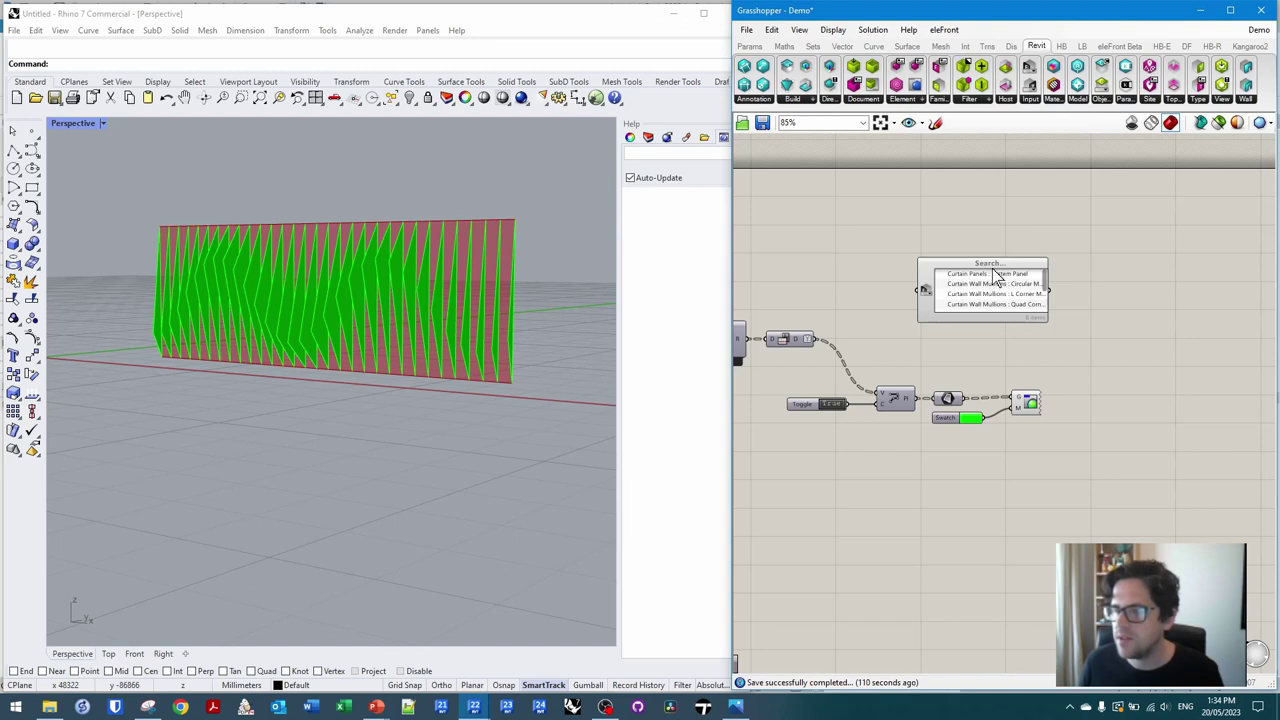
- Filter the families picker by "adaptive", widen it, and select Generic Models : Adaptive 3 point blade
scroll(995, 276, "up", 3)
left_click(992, 262)
type("adapt")
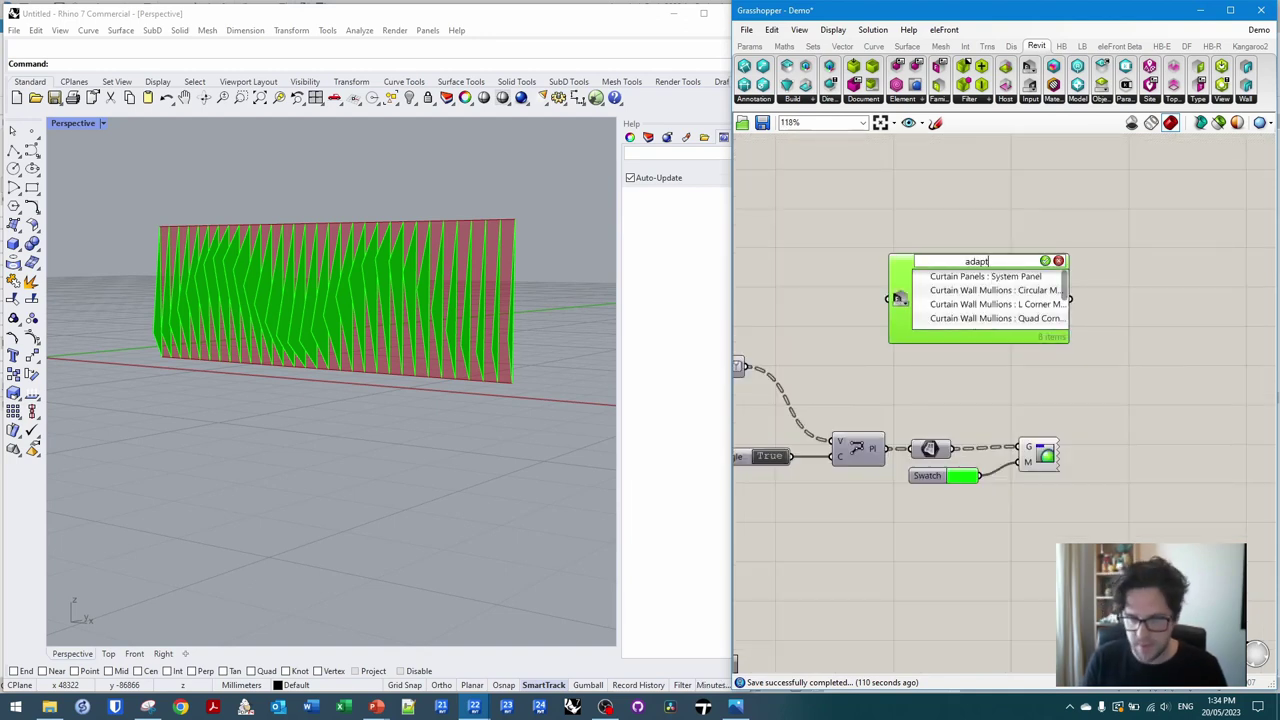
type("ive")
key("Return")
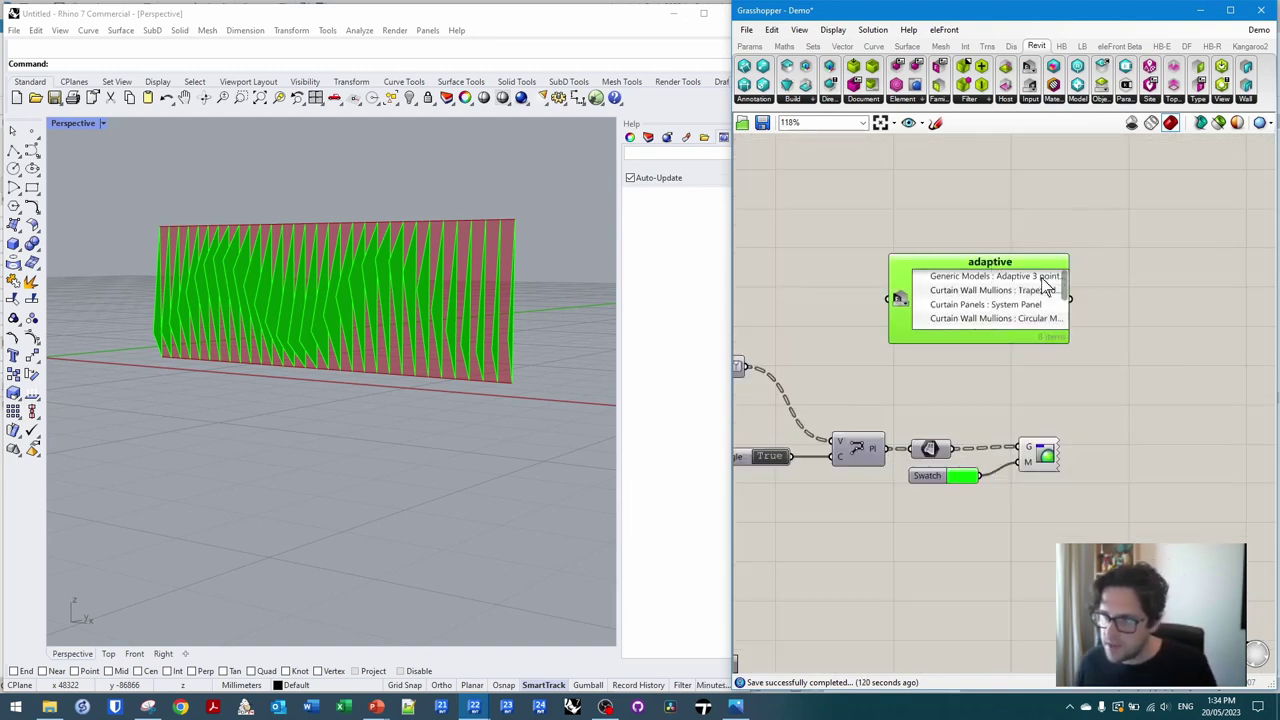
left_click_drag(1068, 318, 1142, 325)
left_click(920, 278)
right_click_drag(1101, 252, 996, 218)
left_click(1099, 211)
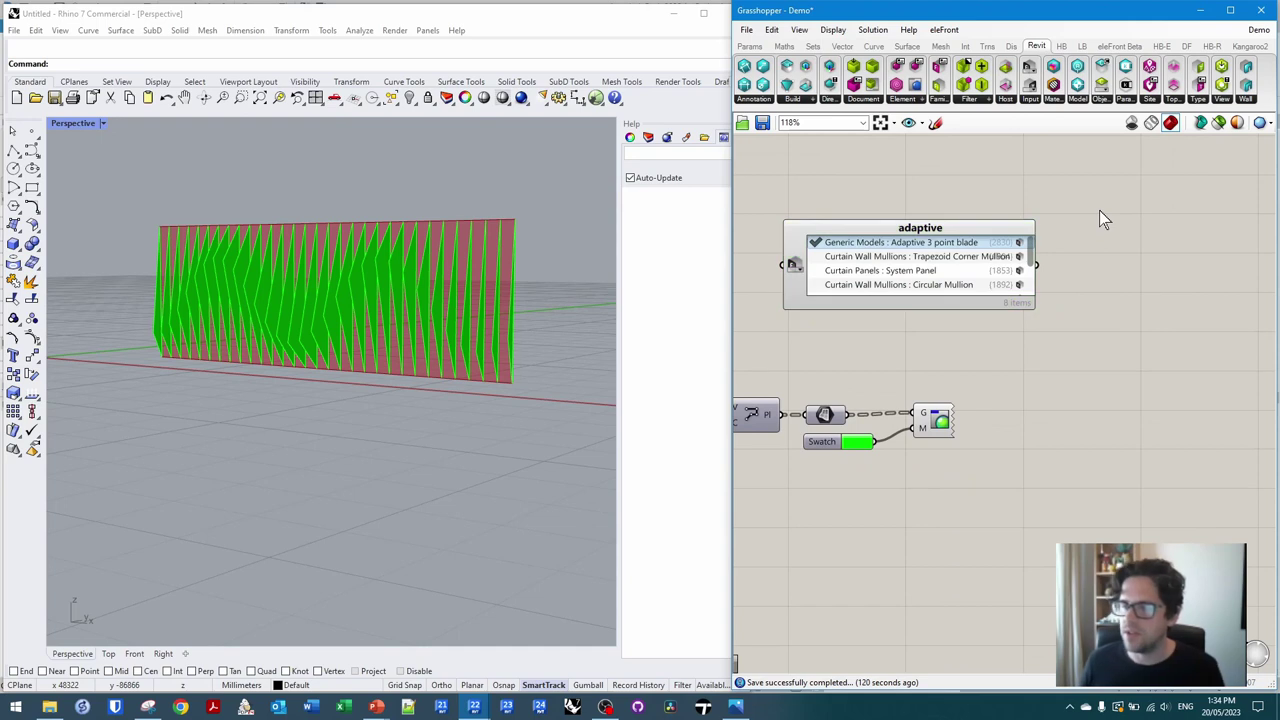
- Add a Family Types component and feed it the family chosen in the picker
double_click(1099, 210)
type("types")
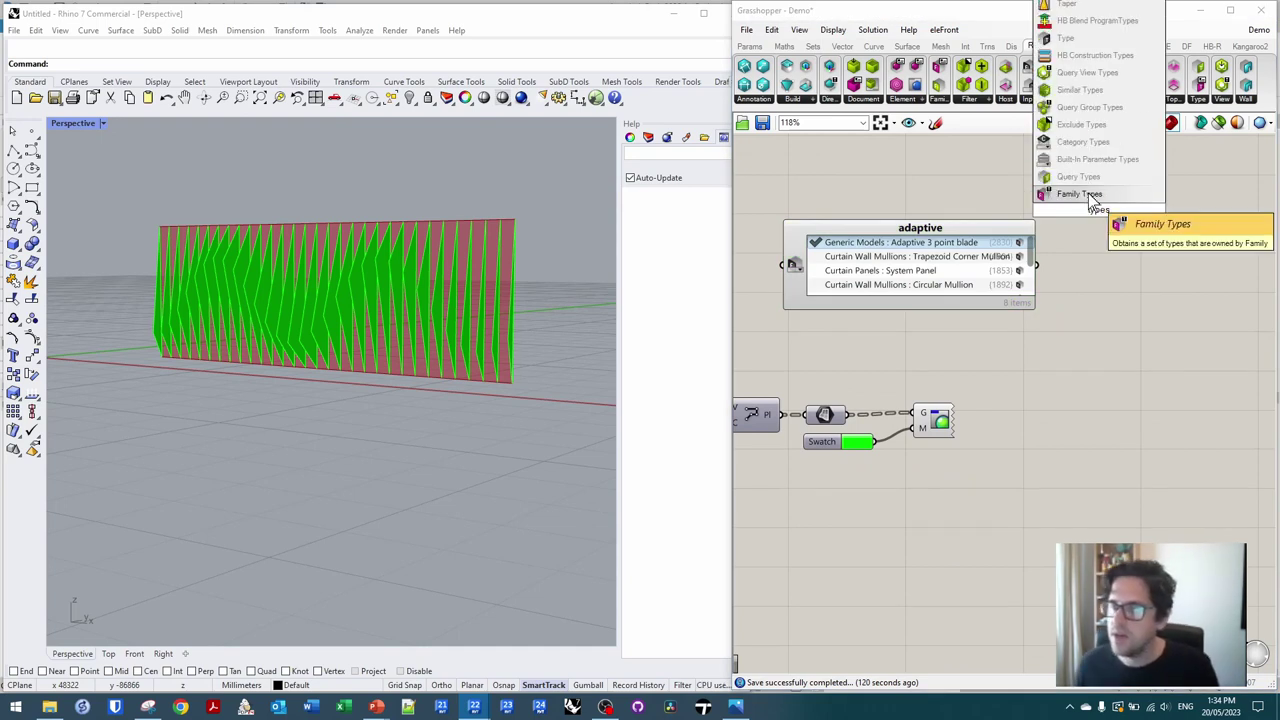
left_click(1089, 196)
left_click_drag(1053, 256, 1075, 210)
left_click_drag(1098, 208, 1077, 263)
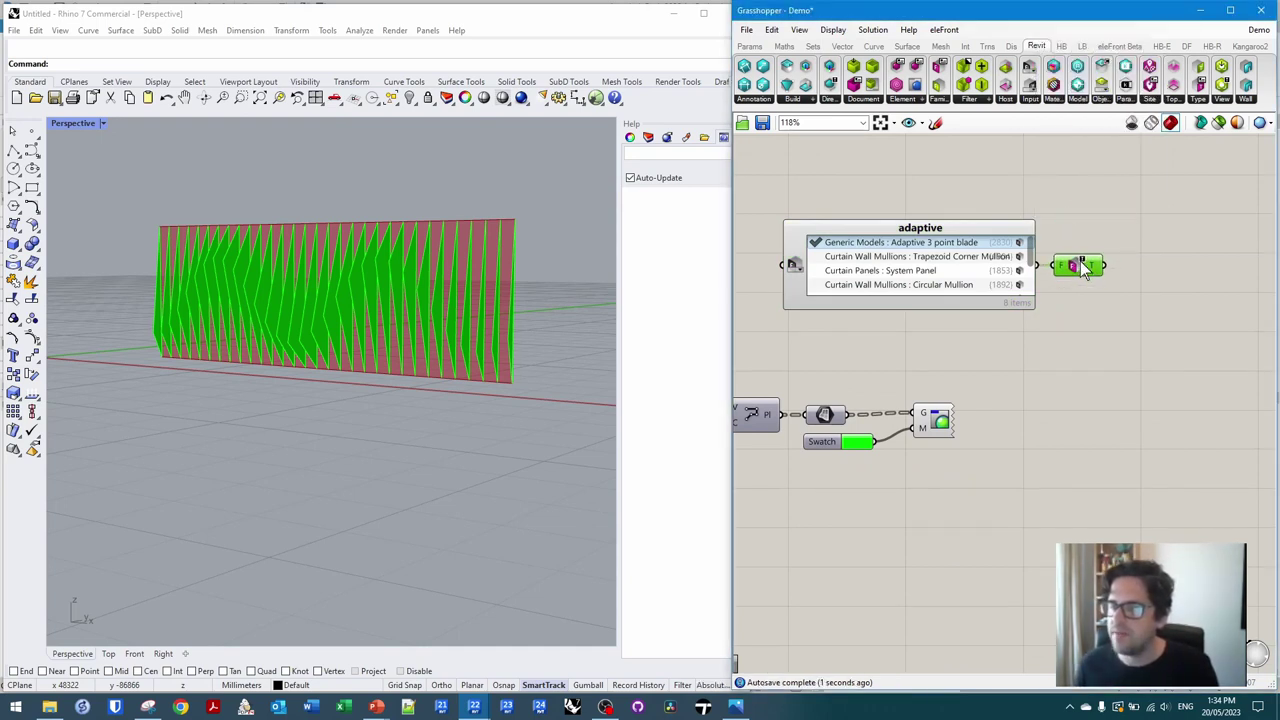
- Add a List Item component and connect the Family Types output to its list input
double_click(1160, 271)
type("list item")
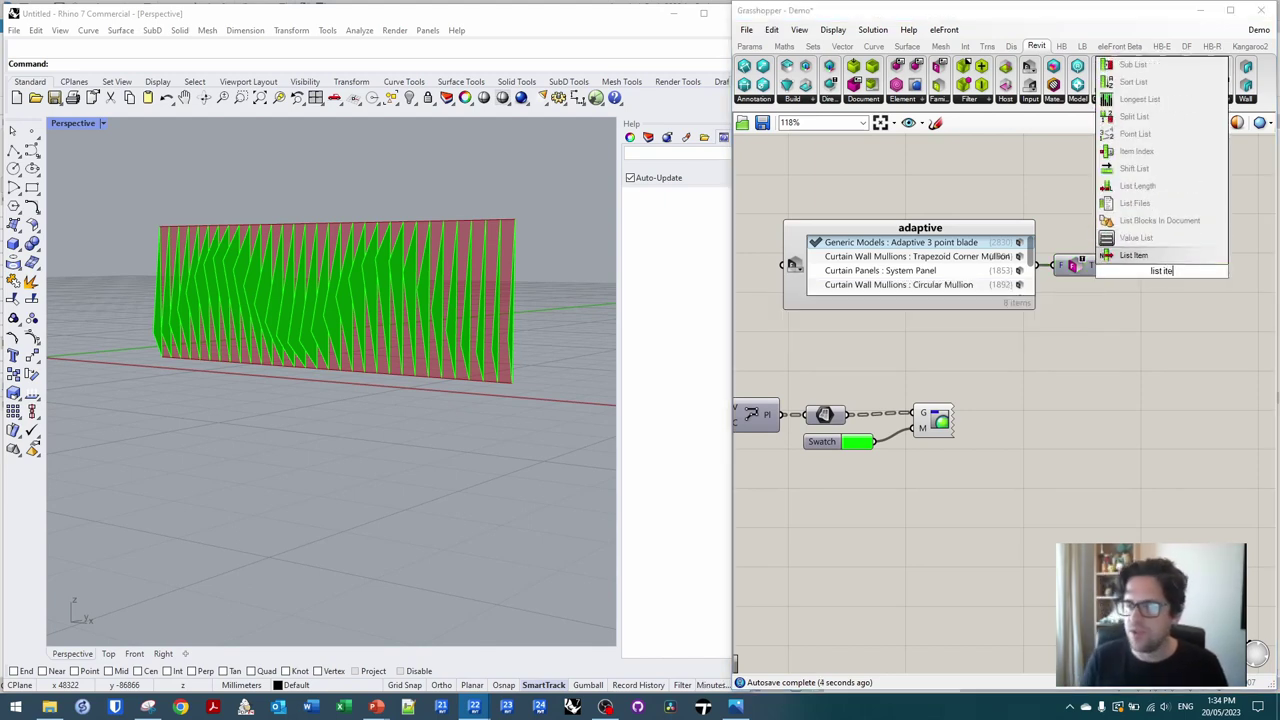
key("Return")
left_click_drag(1165, 272, 1157, 280)
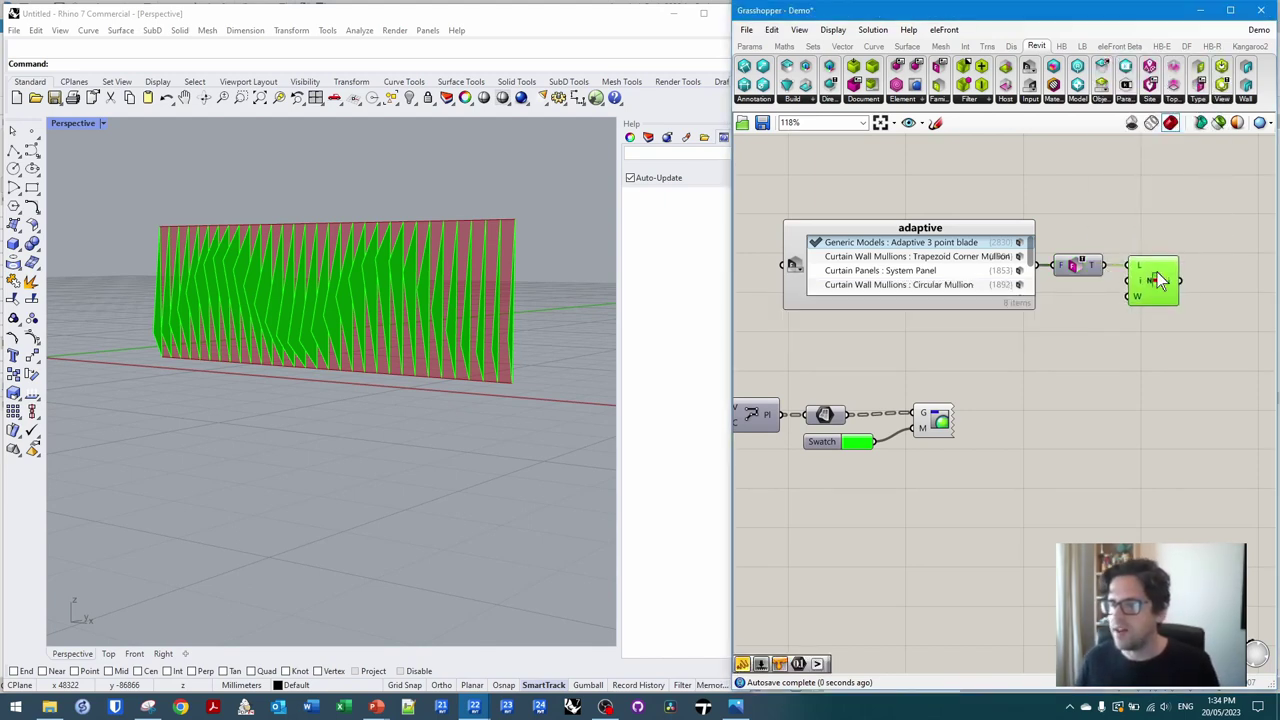
right_click_drag(1143, 290, 1110, 285)
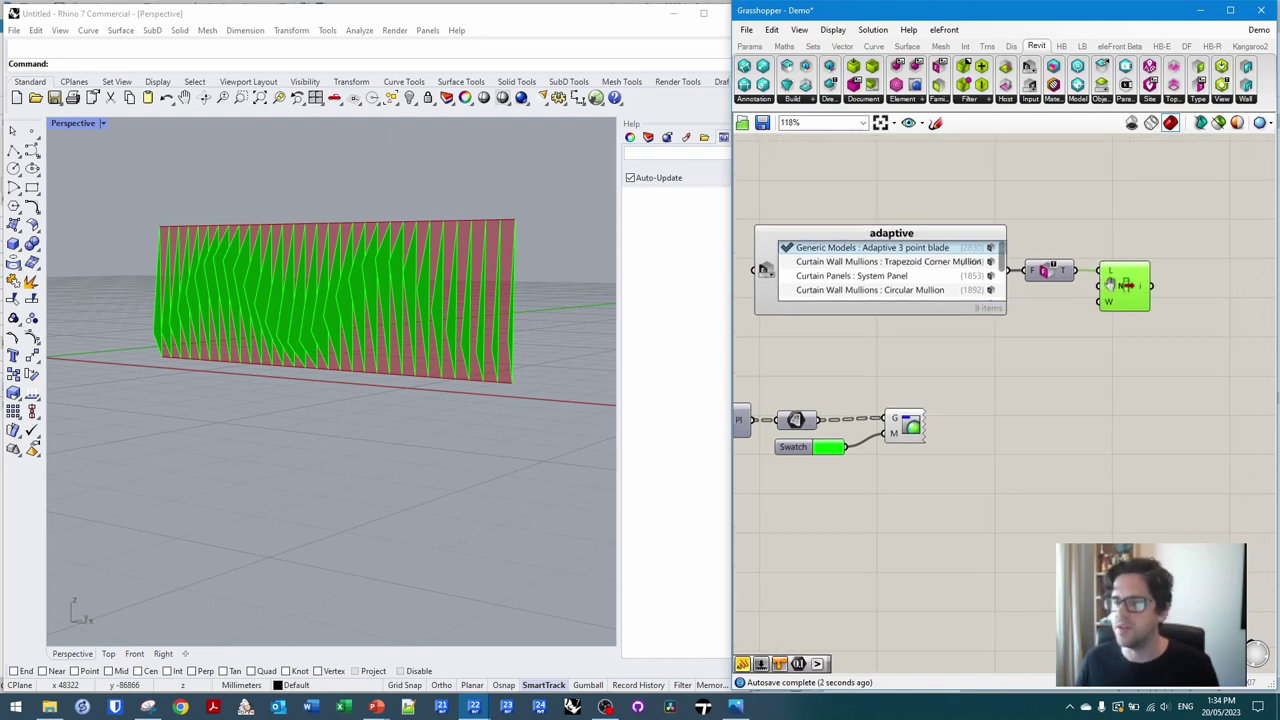
- Place a Revit adaptive component builder (CompAdap) in the empty canvas area beyond the List Item component
scroll(1125, 288, "down", 3)
left_click_drag(1157, 314, 854, 206)
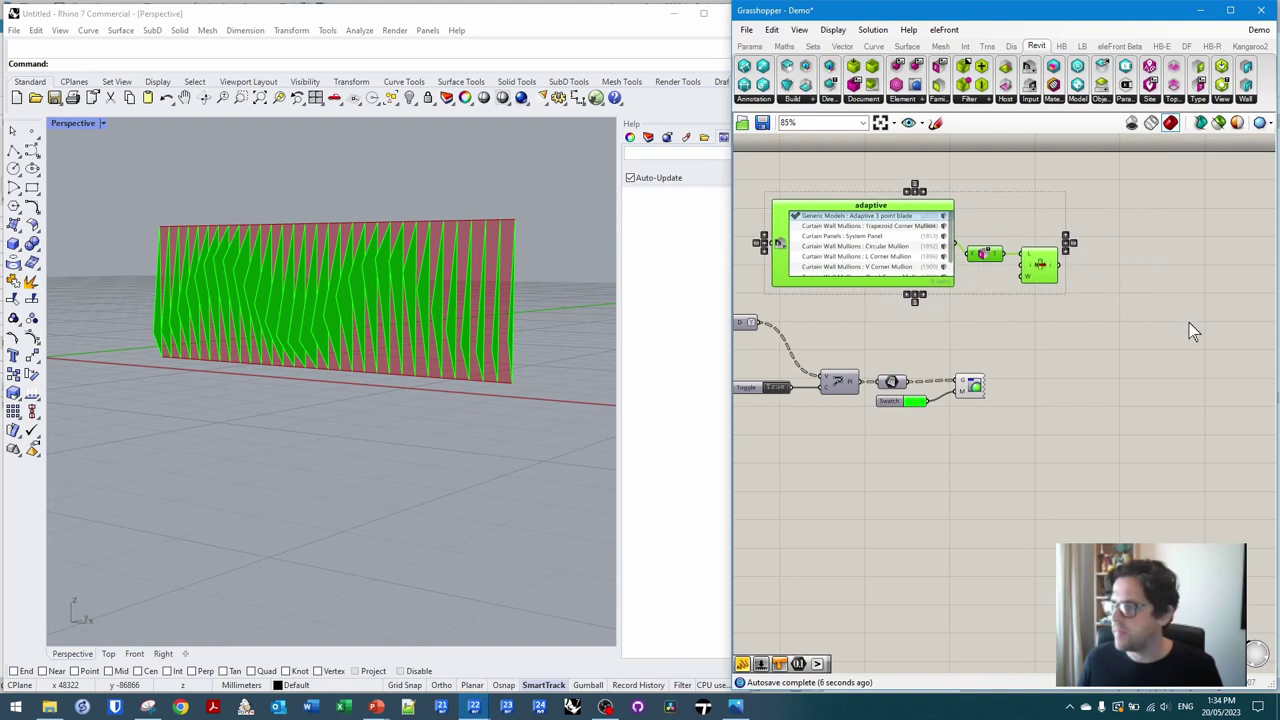
right_click_drag(1210, 311, 1013, 297)
left_click(1032, 278)
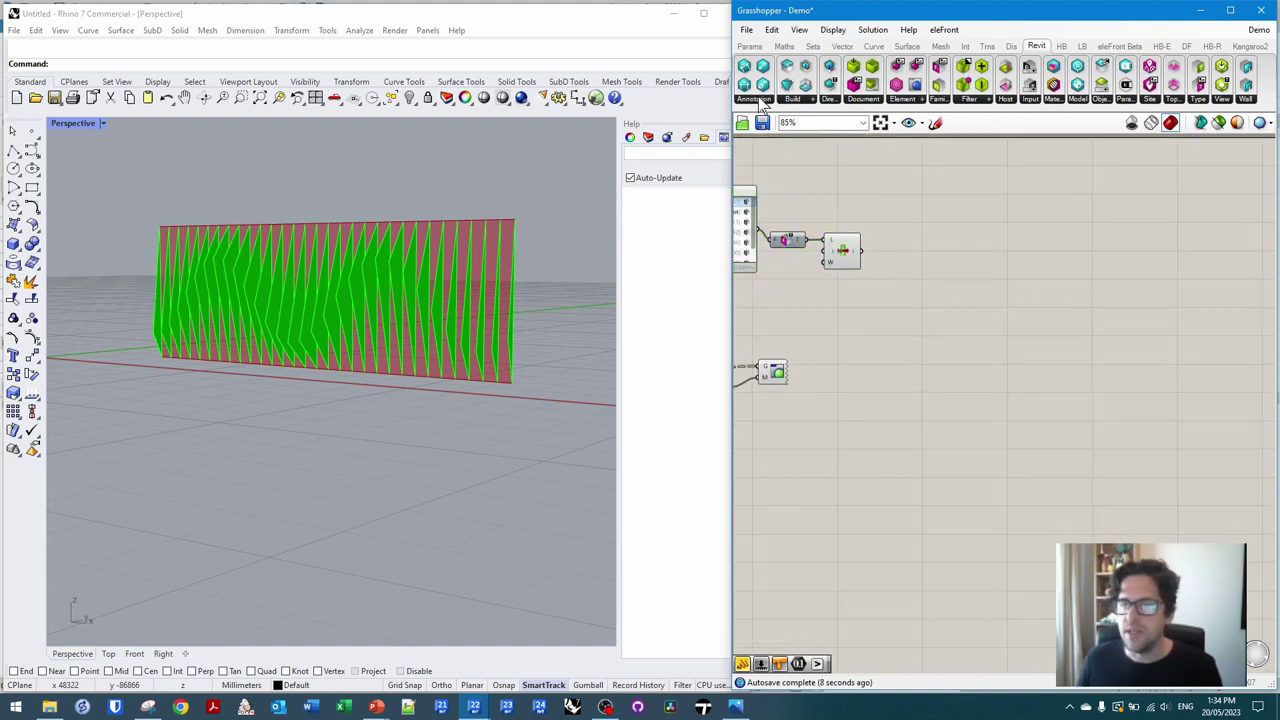
left_click(800, 102)
left_click(864, 139)
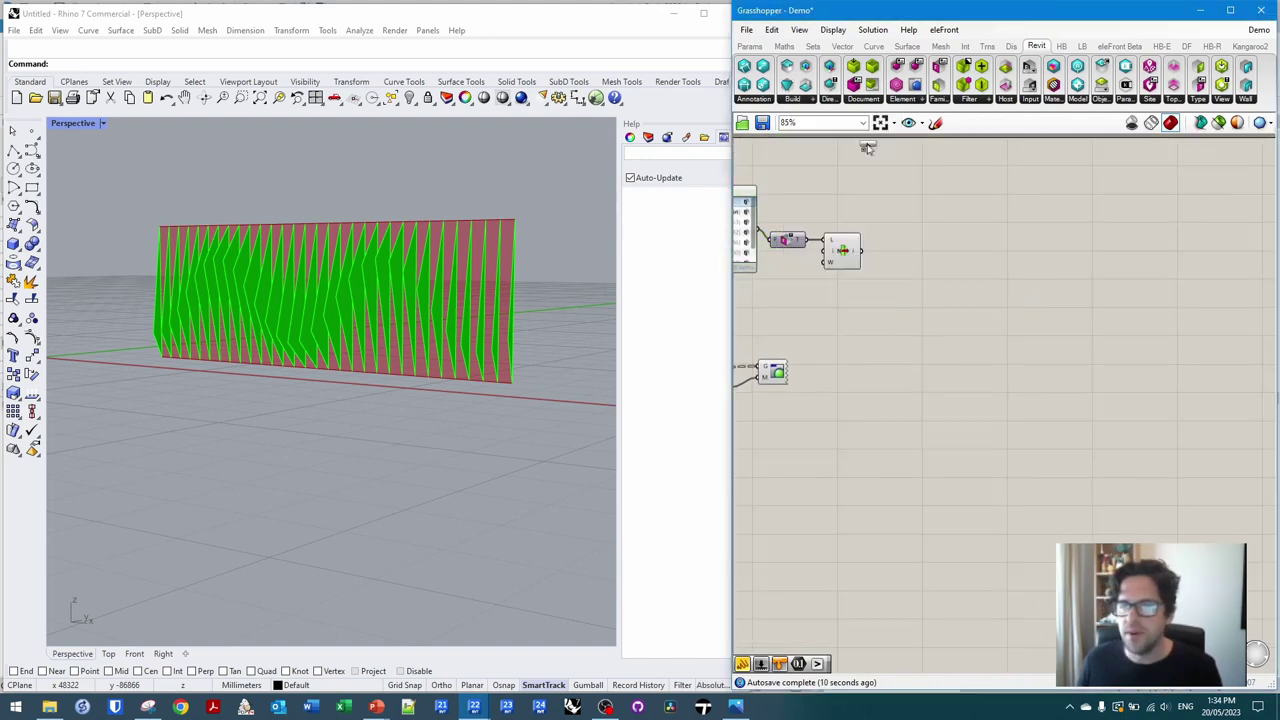
left_click(977, 264)
left_click_drag(977, 262, 1022, 268)
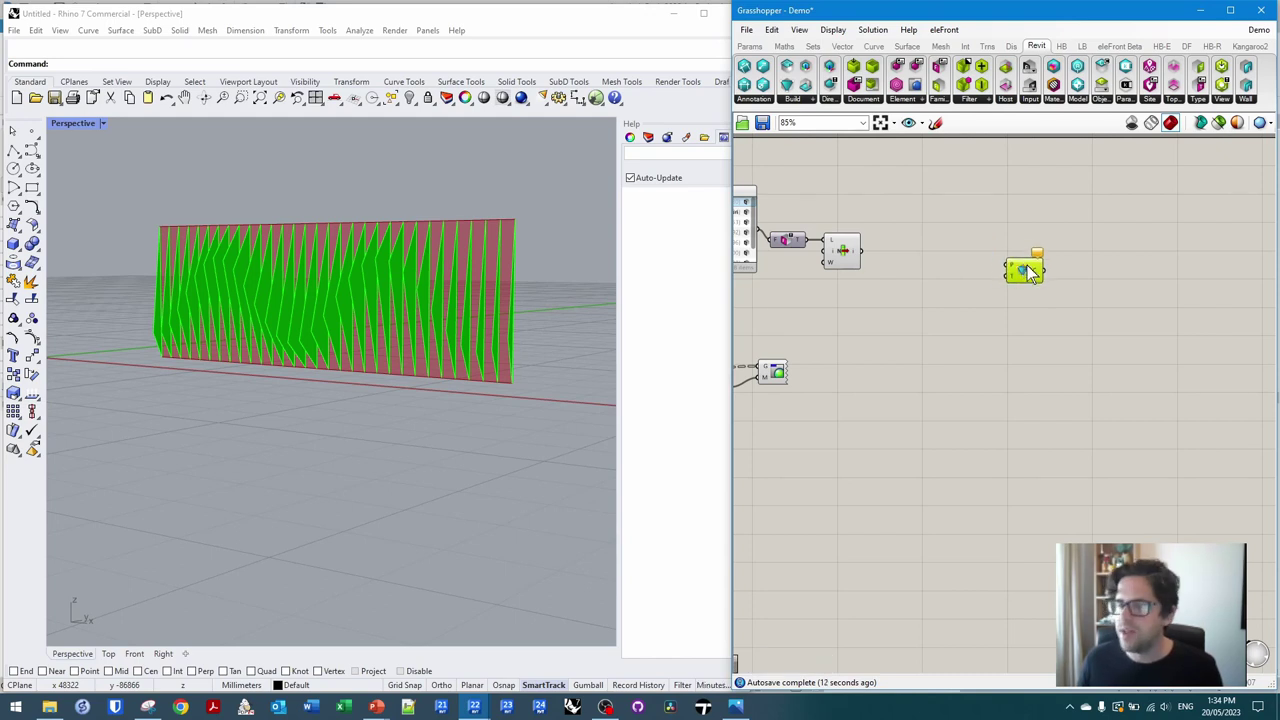
- Set the adaptive component builder's tracking mode to Enabled : Replace and move the component farther from List Item
right_click(1025, 271)
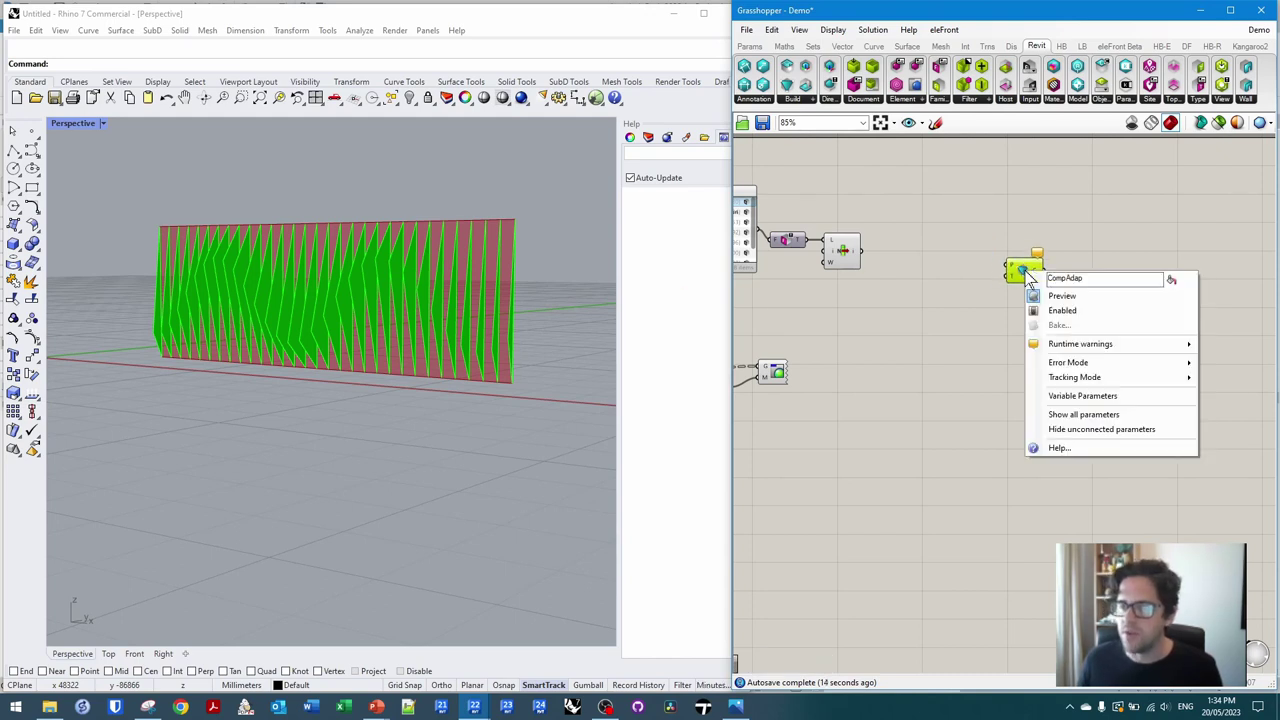
mouse_move(1120, 379)
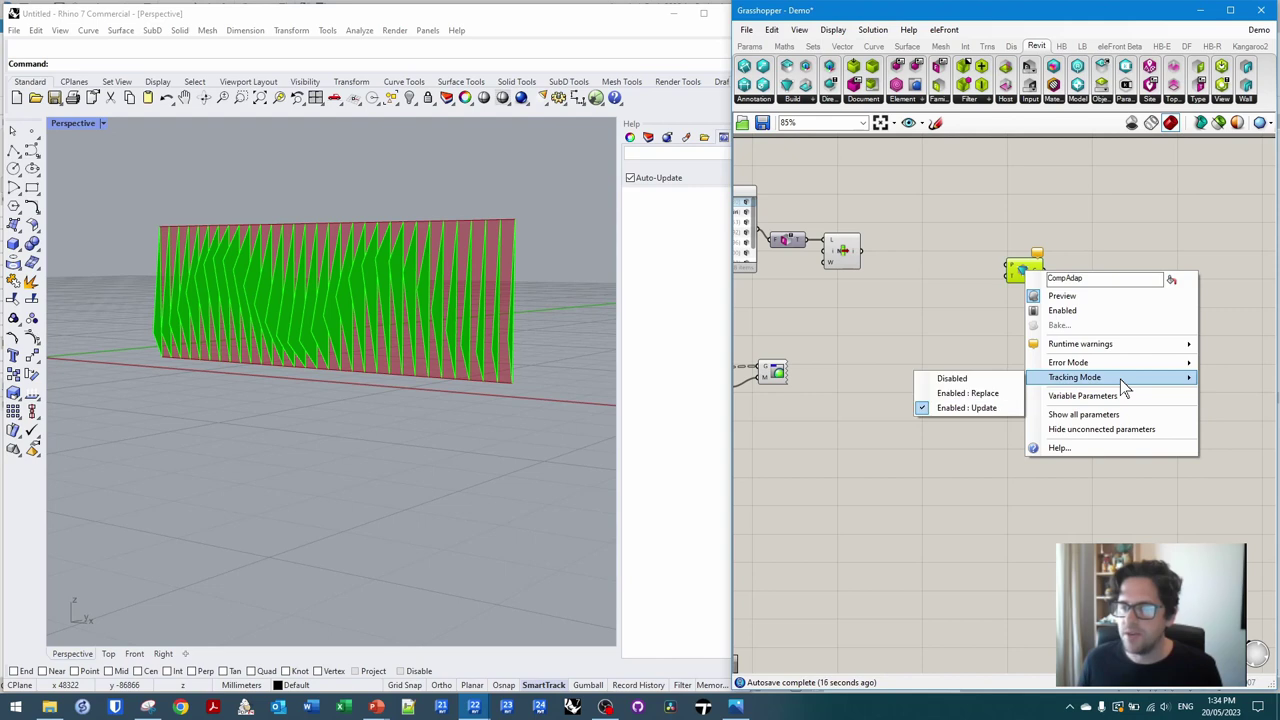
left_click(972, 393)
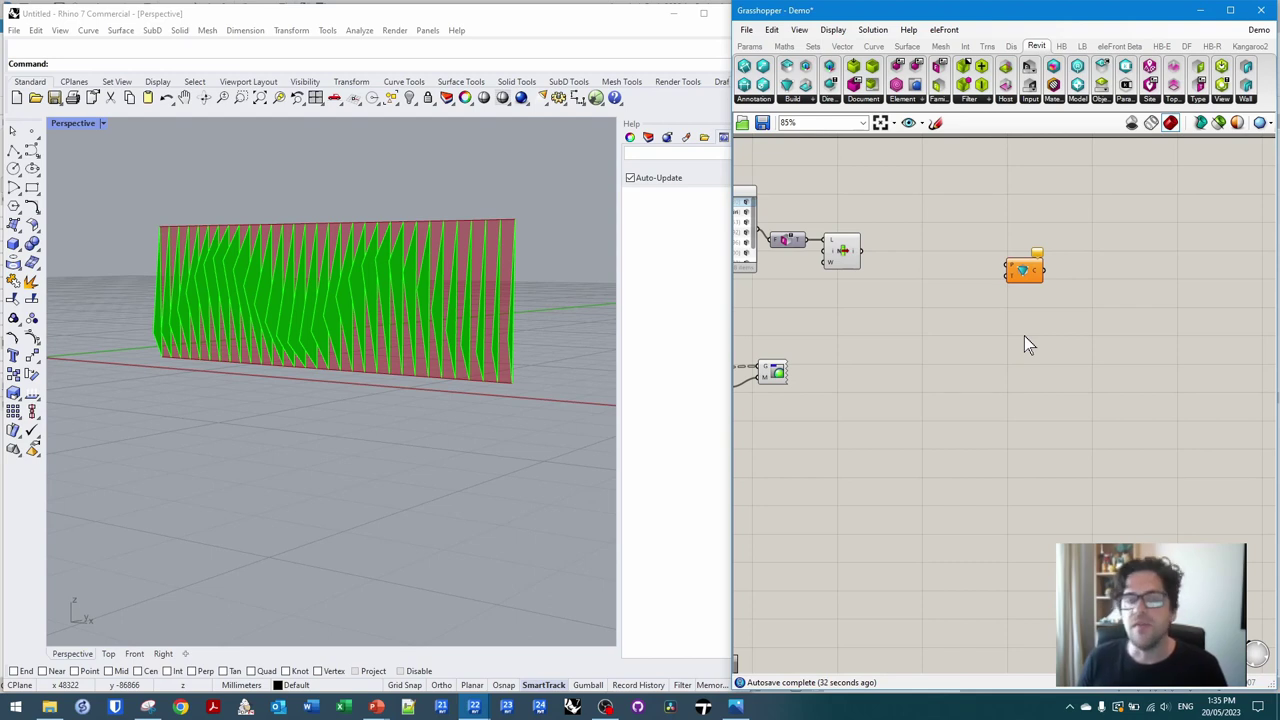
left_click_drag(1023, 270, 1069, 273)
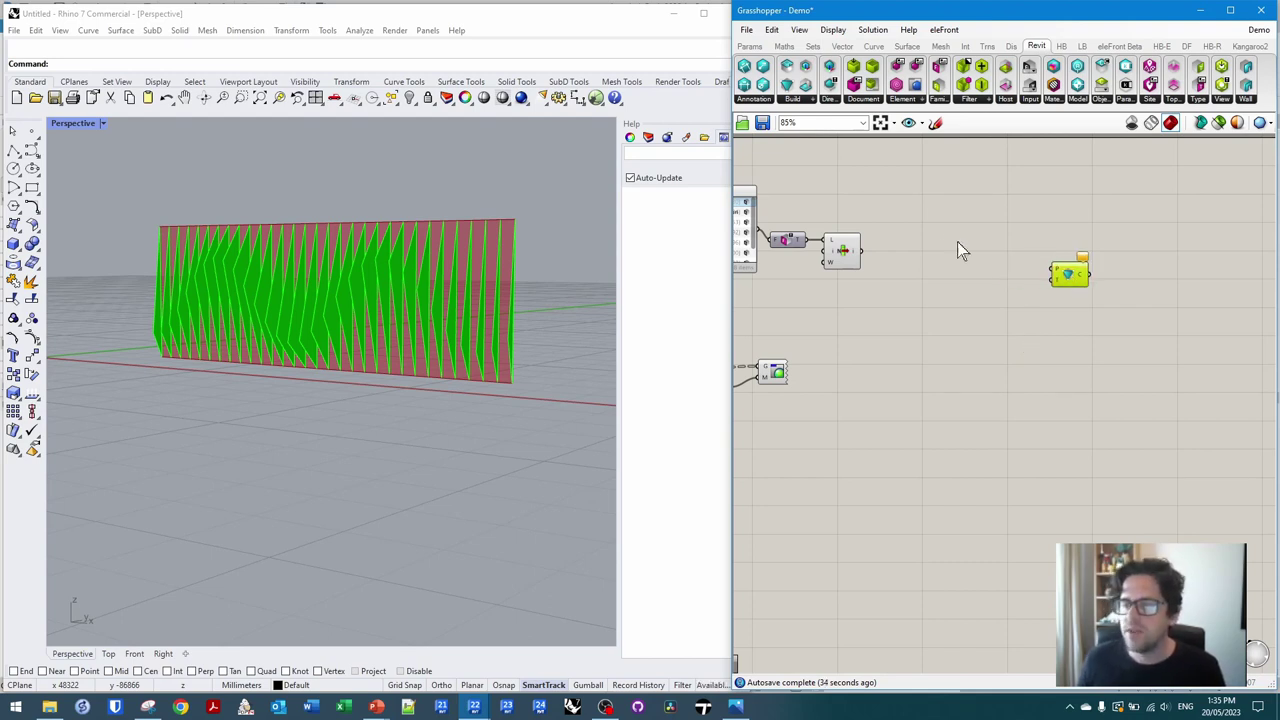
- Add a Stream Filter after List Item and connect the List Item output to its stream 1 input
double_click(948, 229)
type("stream filt")
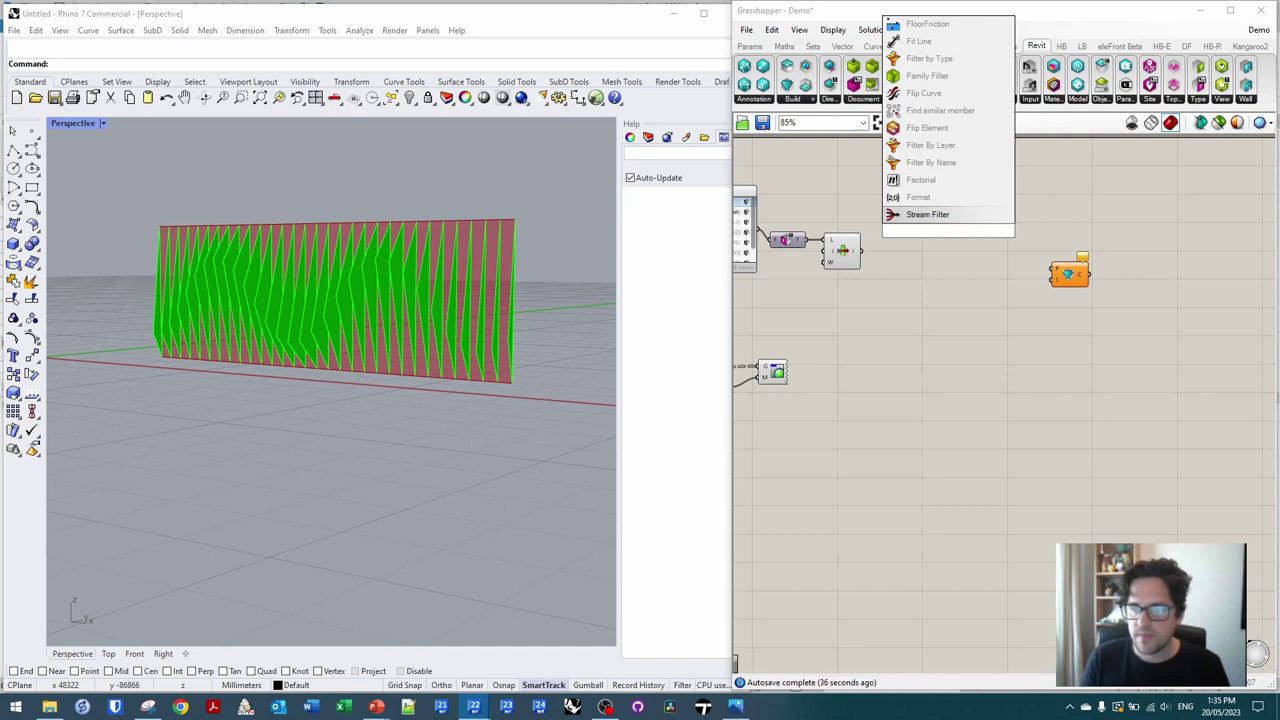
key("Return")
scroll(920, 230, "up", 2)
left_click_drag(893, 258, 951, 240)
right_click_drag(878, 218, 967, 216)
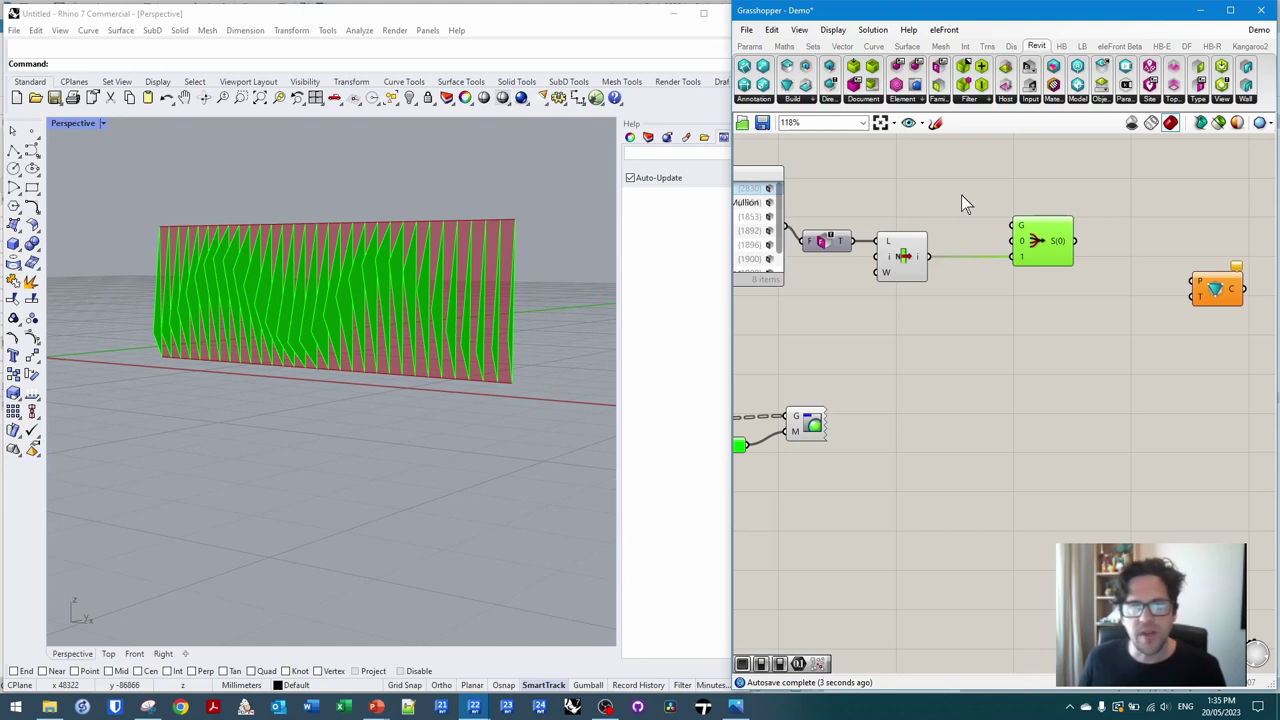
- Add a Button above List Item and connect it to the Stream Filter's gate input
double_click(961, 195)
type("butt")
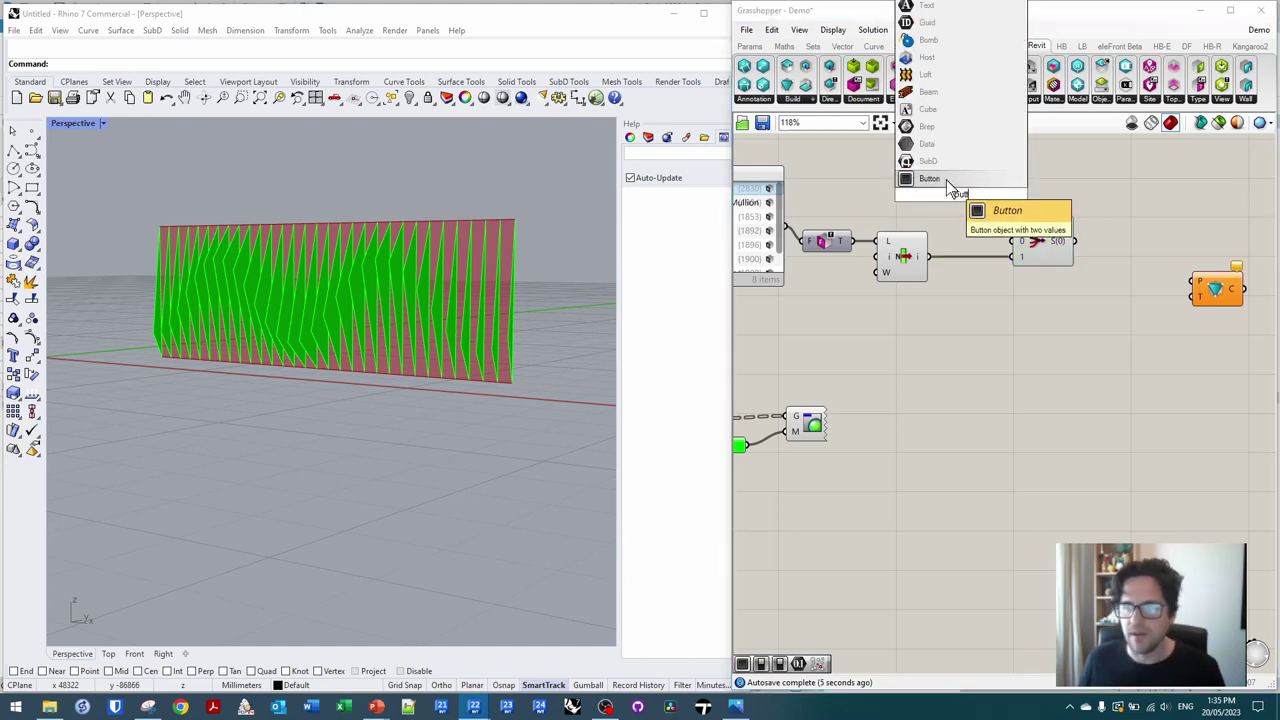
left_click(940, 180)
left_click_drag(948, 204, 897, 214)
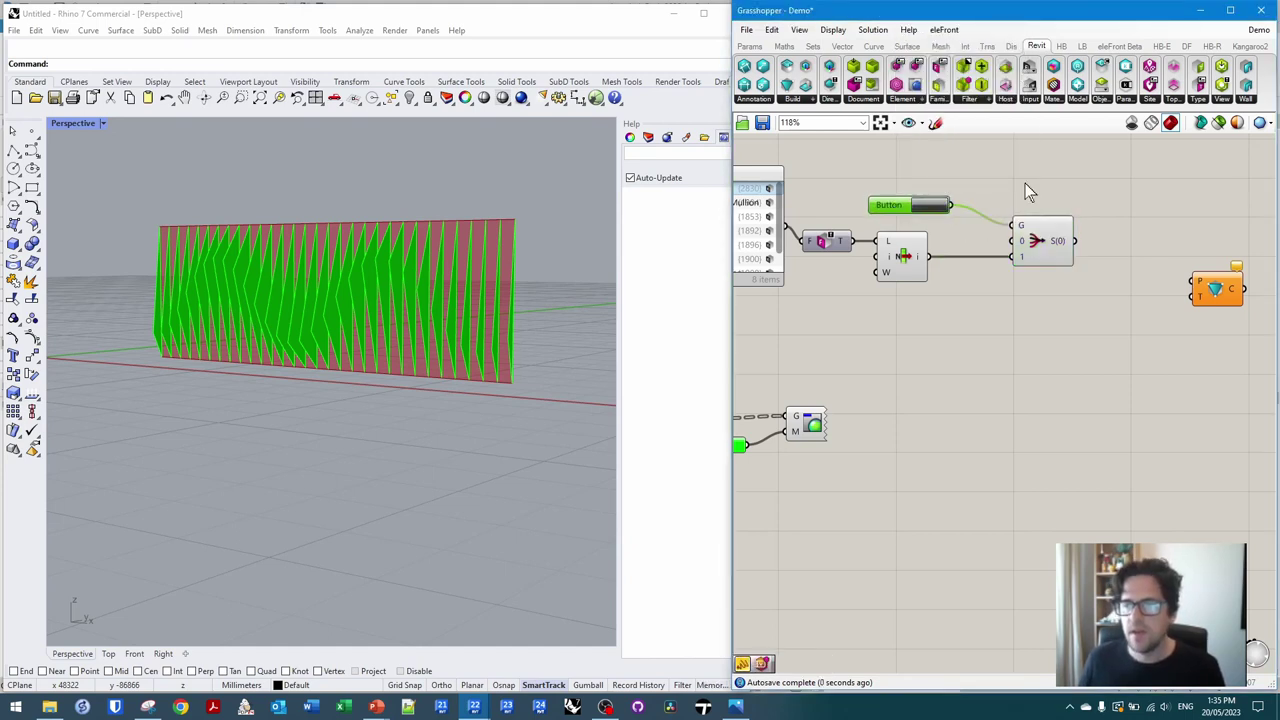
- Rename the button as "Send to Revit" and nudge it into place above List Item
type("S")
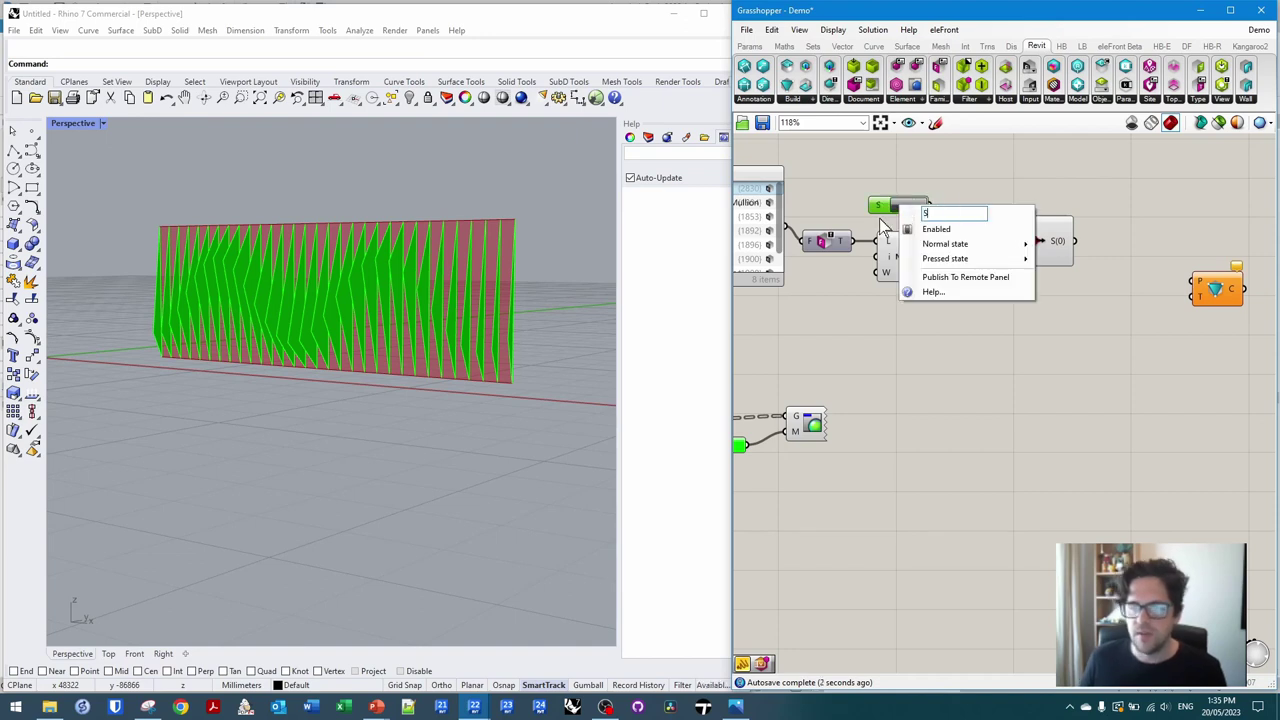
type("end to R")
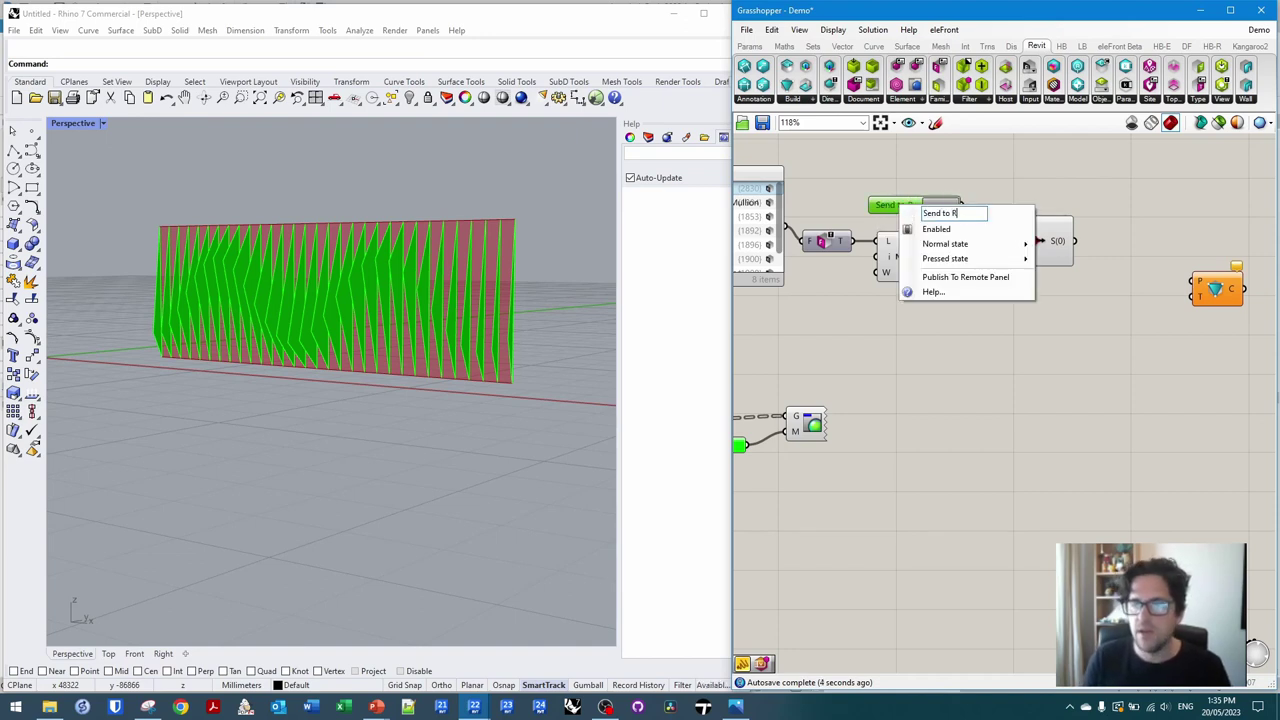
type("evit")
key("Return")
right_click(924, 210)
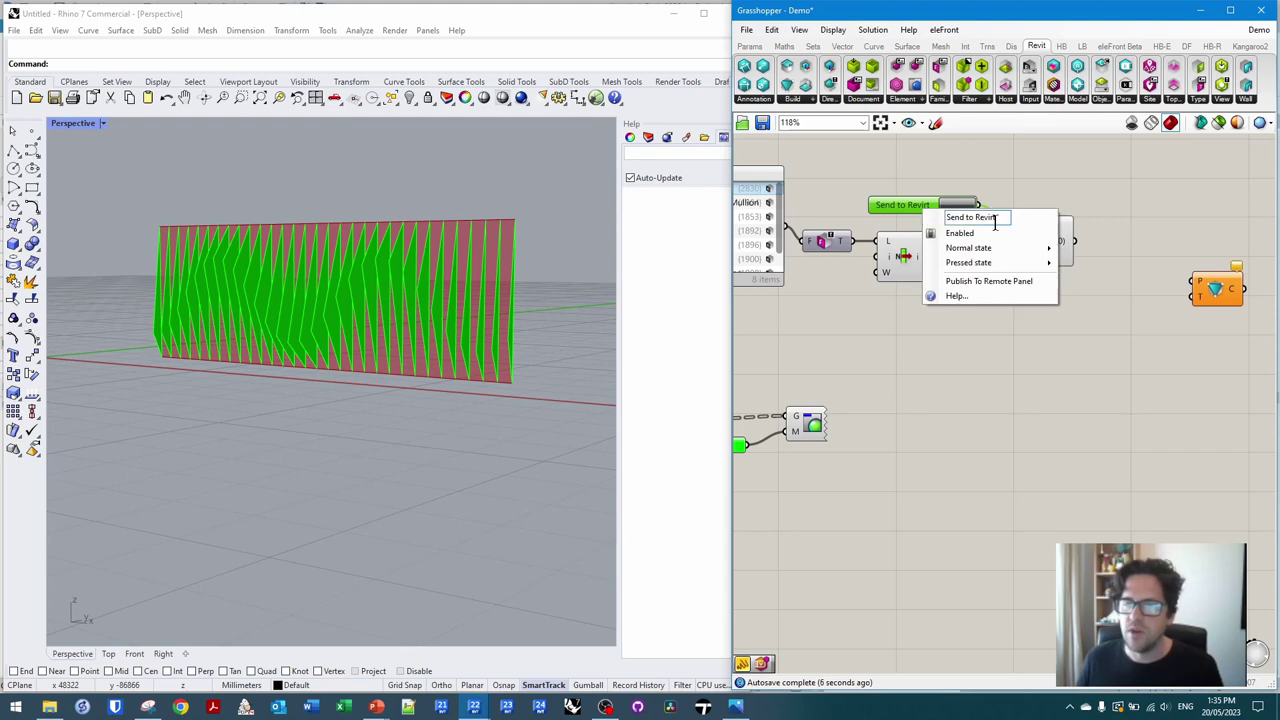
left_click(1040, 163)
left_click_drag(908, 212, 918, 218)
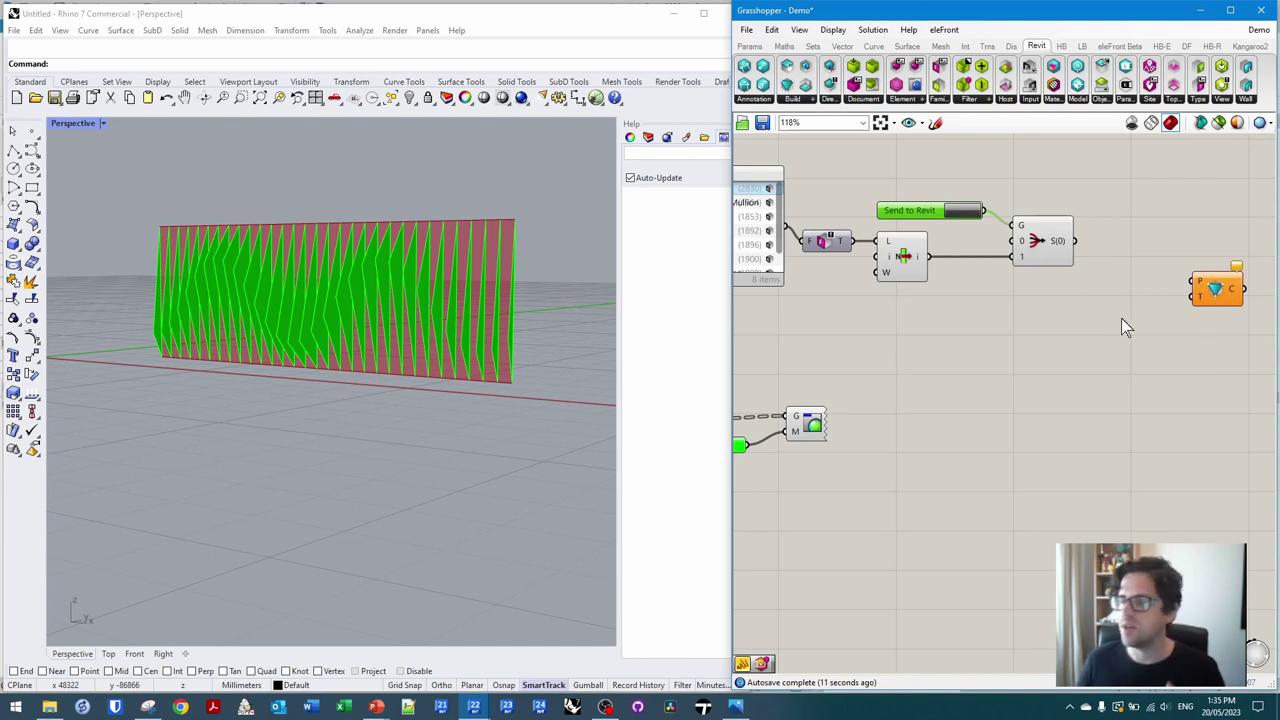
- Connect the blade point data that feeds the polyline component to the adaptive component builder's P input
scroll(1092, 326, "down", 3)
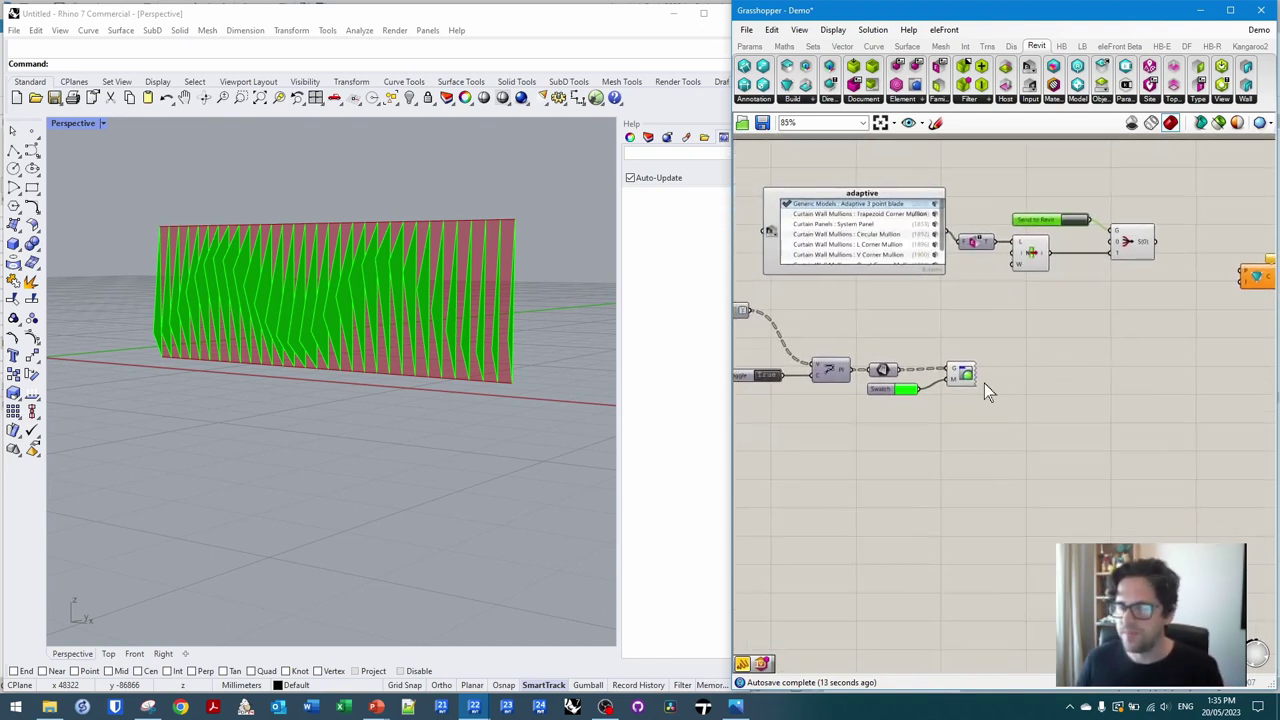
right_click_drag(816, 335, 857, 333)
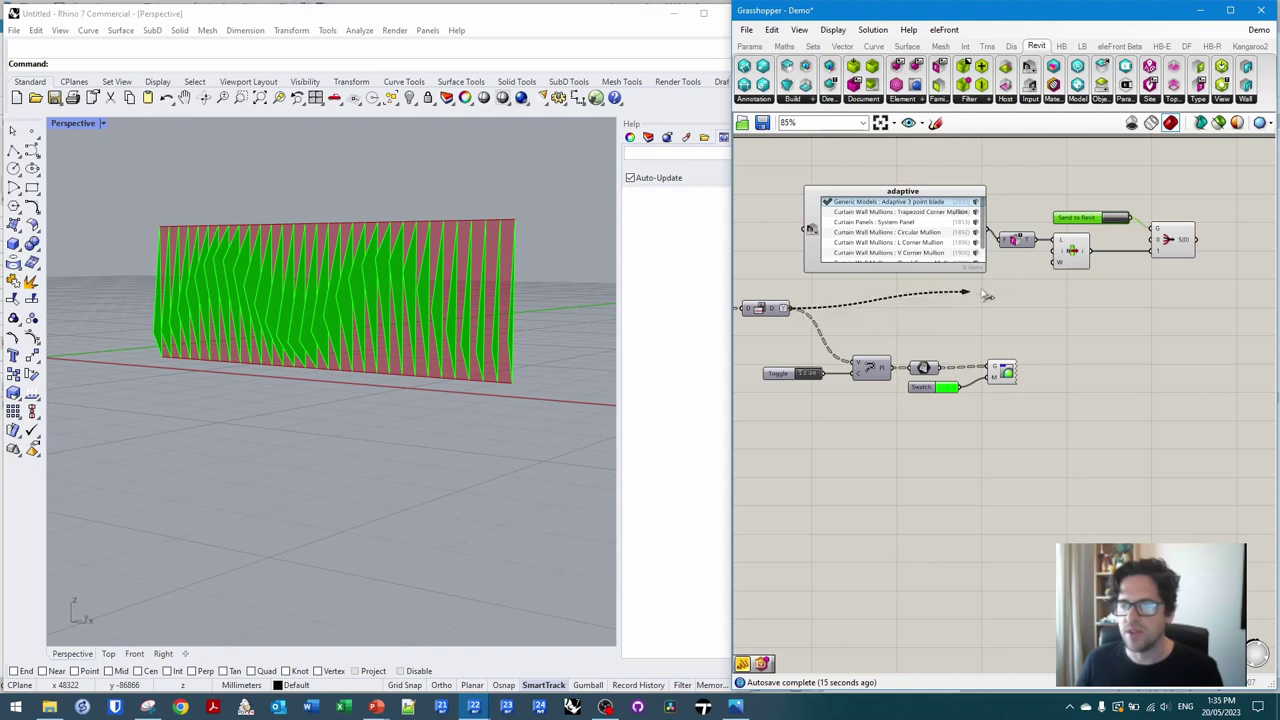
scroll(1163, 262, "up", 4)
left_click_drag(1163, 262, 1170, 339)
right_click_drag(1150, 262, 1045, 283)
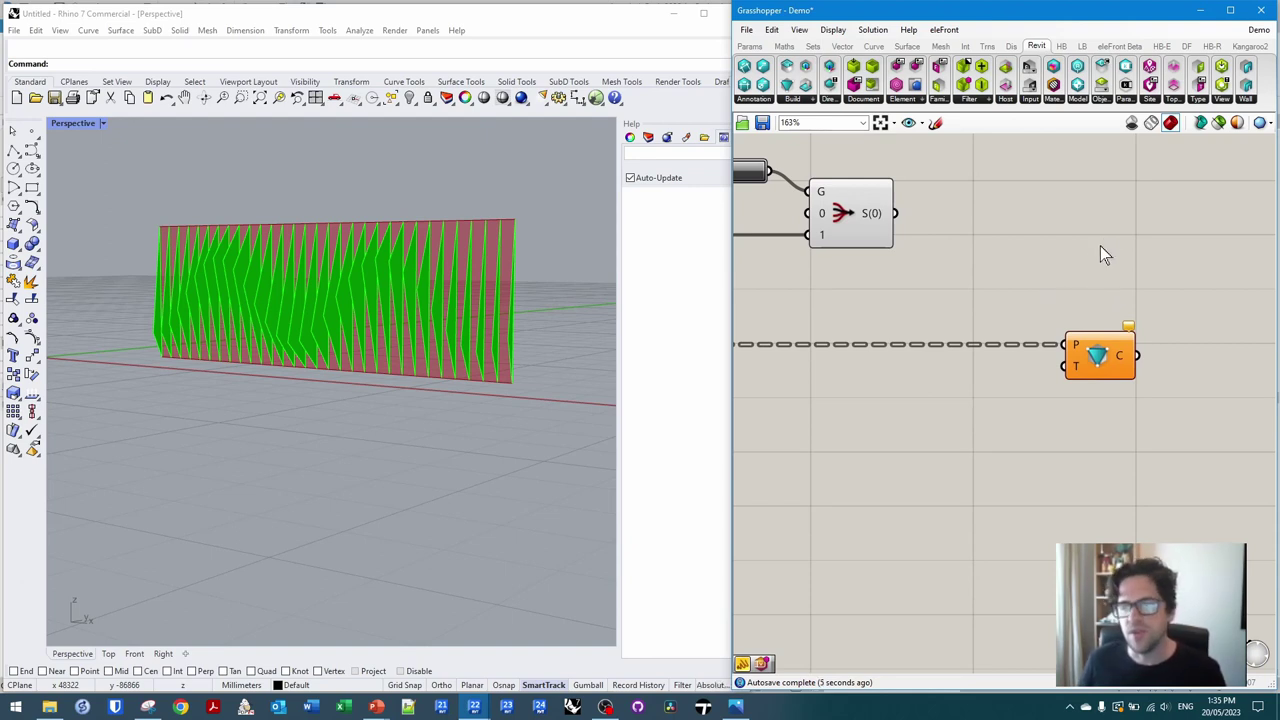
- Connect the Stream Filter output to the adaptive component builder's T input
scroll(1068, 255, "down", 1)
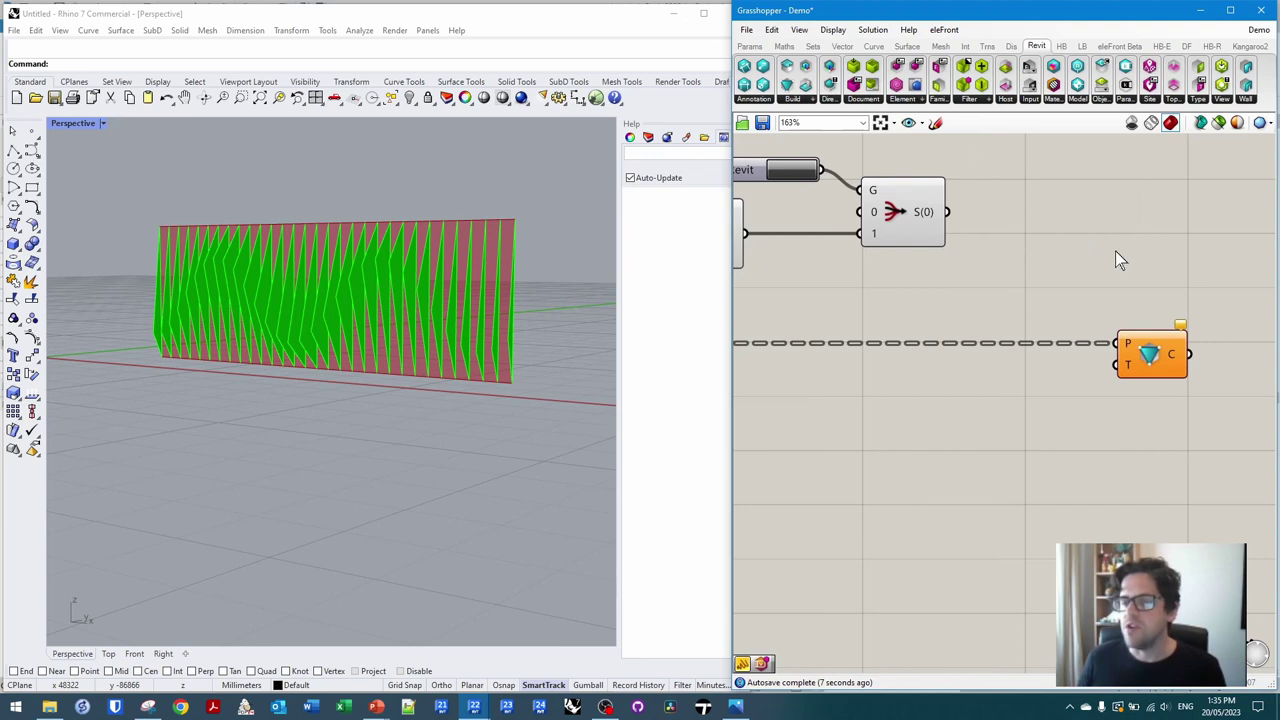
right_click_drag(1032, 272, 1074, 271)
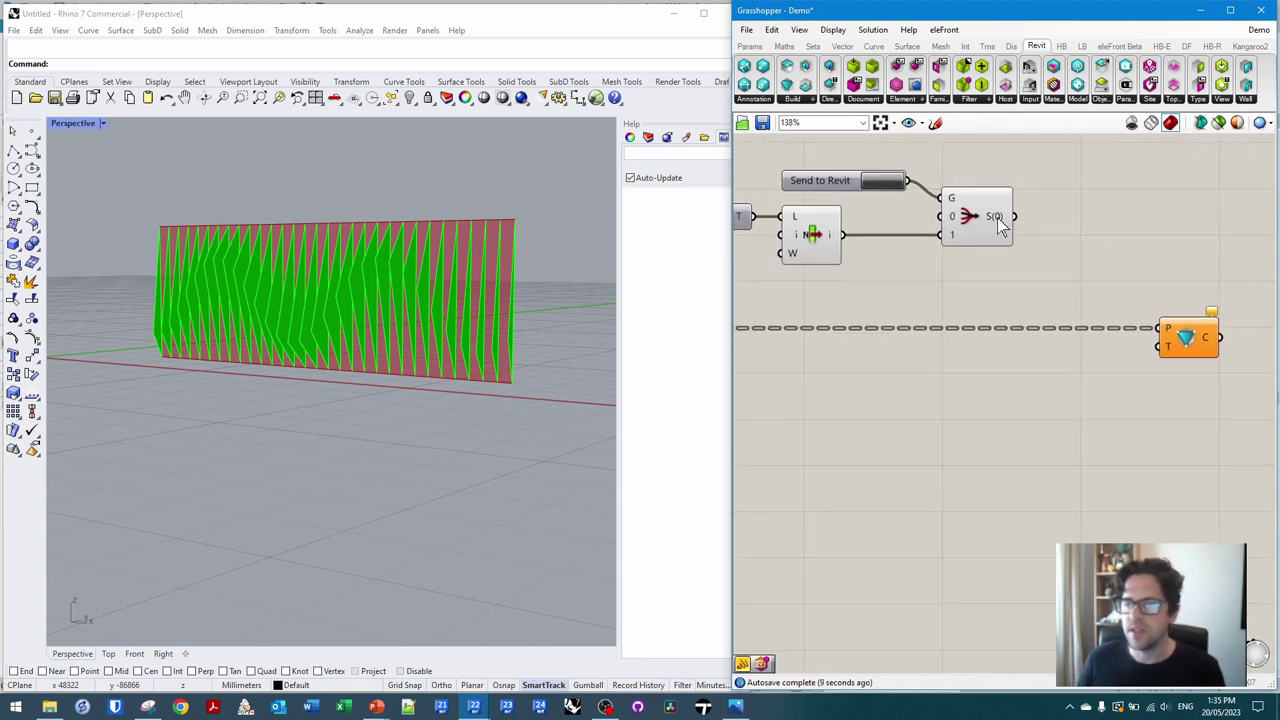
left_click_drag(1013, 216, 1160, 328)
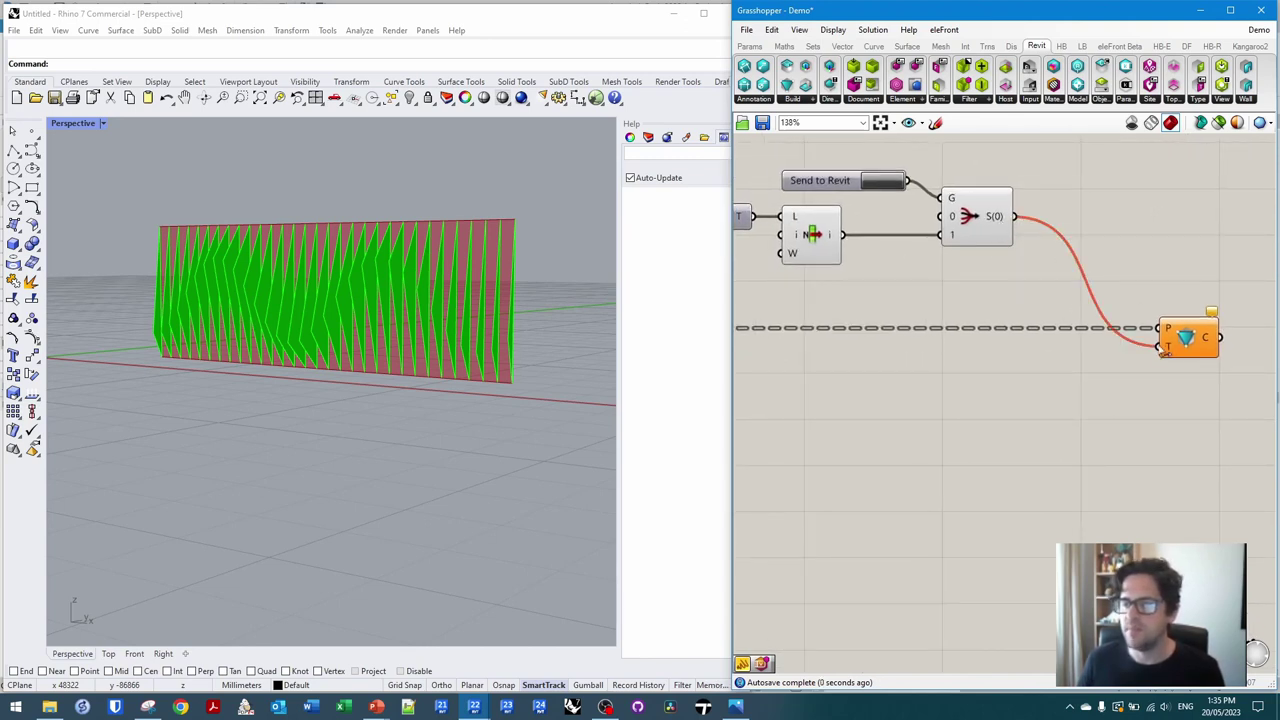
right_click_drag(1163, 233, 991, 218)
mouse_move(1040, 295)
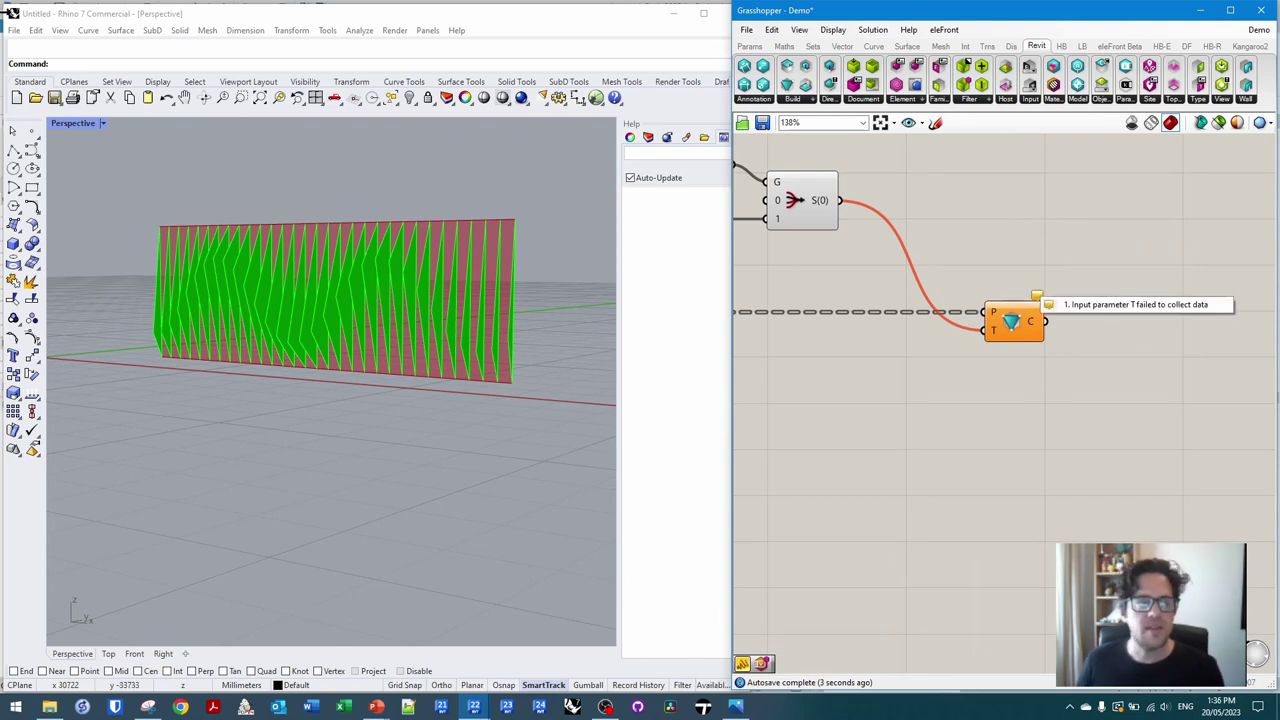
- Move the Rhino window lower to uncover Revit and orient Revit's 3D view toward the wall
left_click_drag(7, 11, 118, 371)
scroll(317, 285, "down", 2)
middle_click_drag(390, 277, 611, 198, "shift")
left_click(471, 298)
left_click(465, 223)
- Review the tracking mode options of the adaptive component builder
right_click(1012, 322)
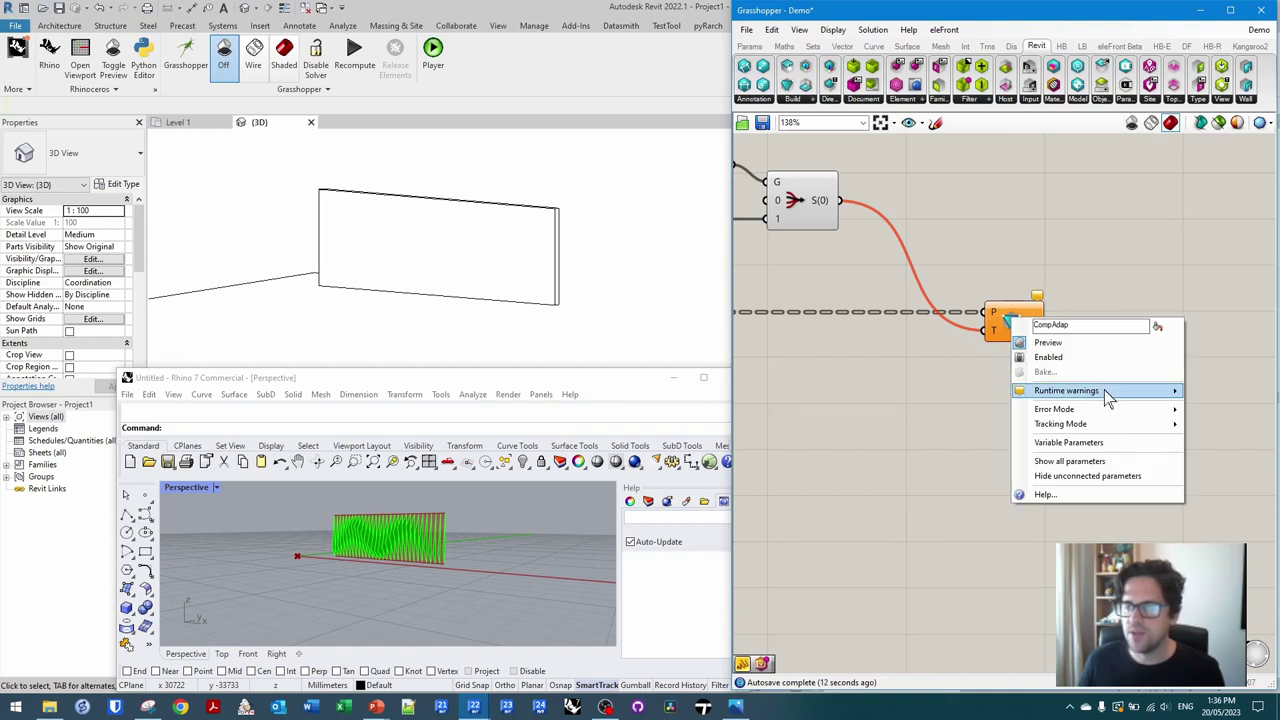
mouse_move(1124, 422)
left_click(990, 460)
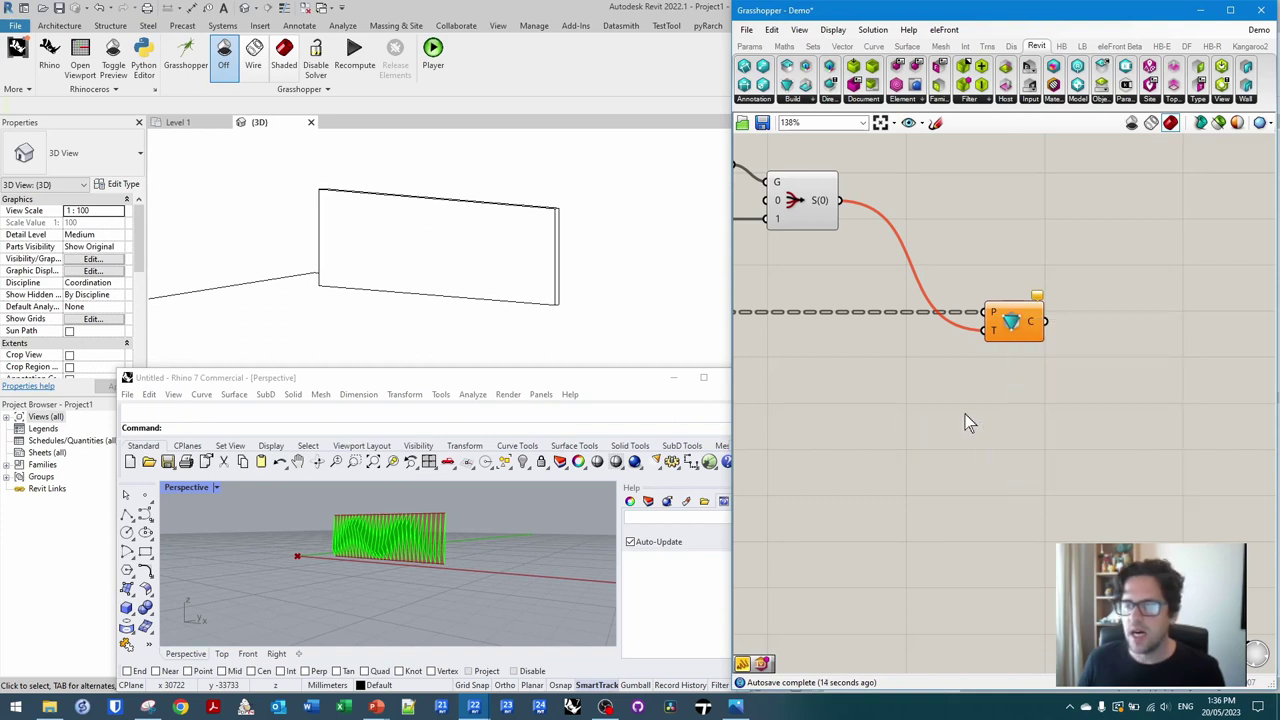
- Add a Boolean Toggle and connect it to the Stream Filter gate in place of the Send to Revit button
right_click_drag(935, 356, 1075, 414)
right_click_drag(1032, 288, 1065, 286)
right_click_drag(1149, 345, 1216, 358)
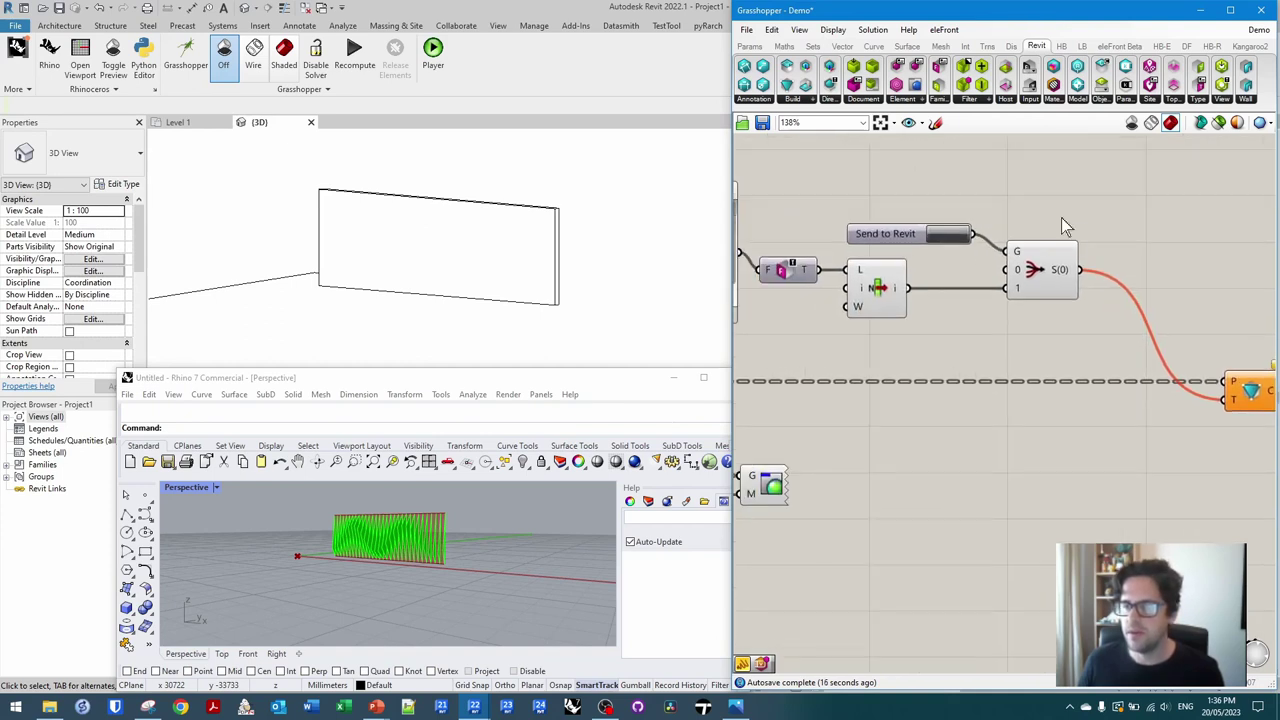
double_click(989, 185)
type("bool")
left_click(976, 153)
left_click_drag(983, 180, 883, 164)
left_click(887, 230)
left_click_drag(942, 198, 1007, 251)
- Position the Boolean Toggle above List Item and set it to True to send the blades to Revit
left_click_drag(874, 201, 876, 237)
left_click(927, 215)
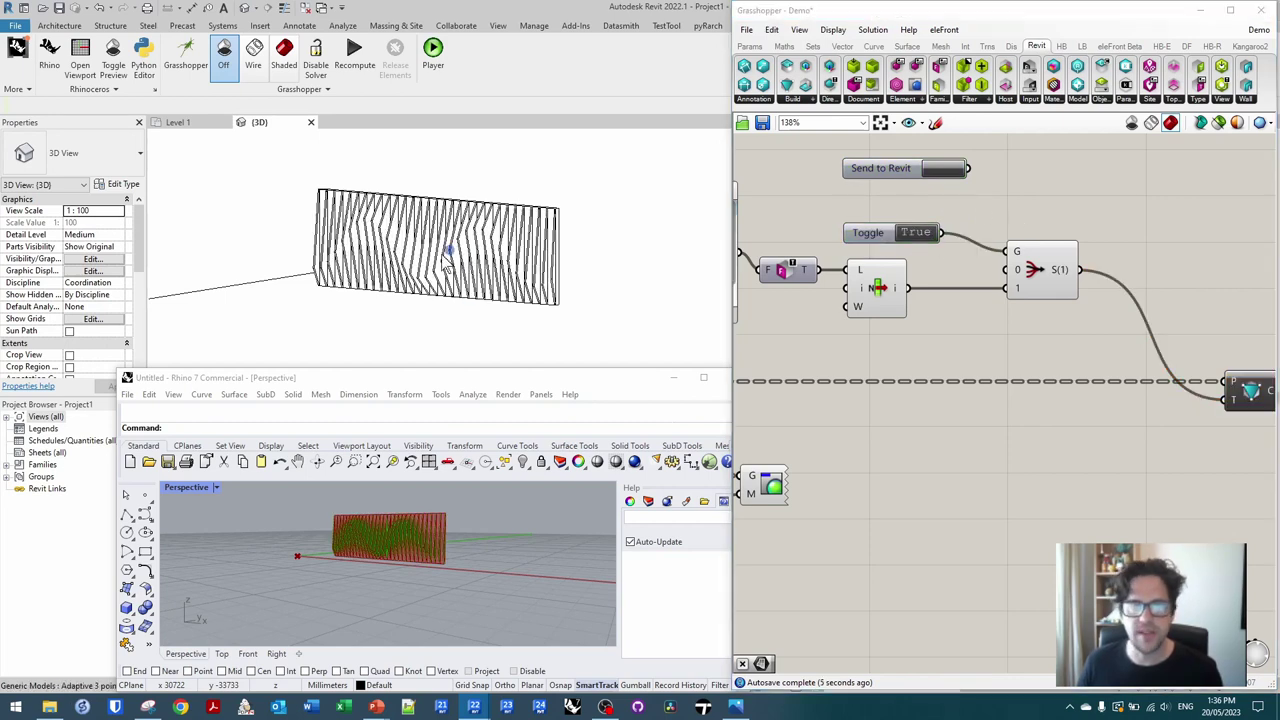
scroll(390, 244, "up", 3)
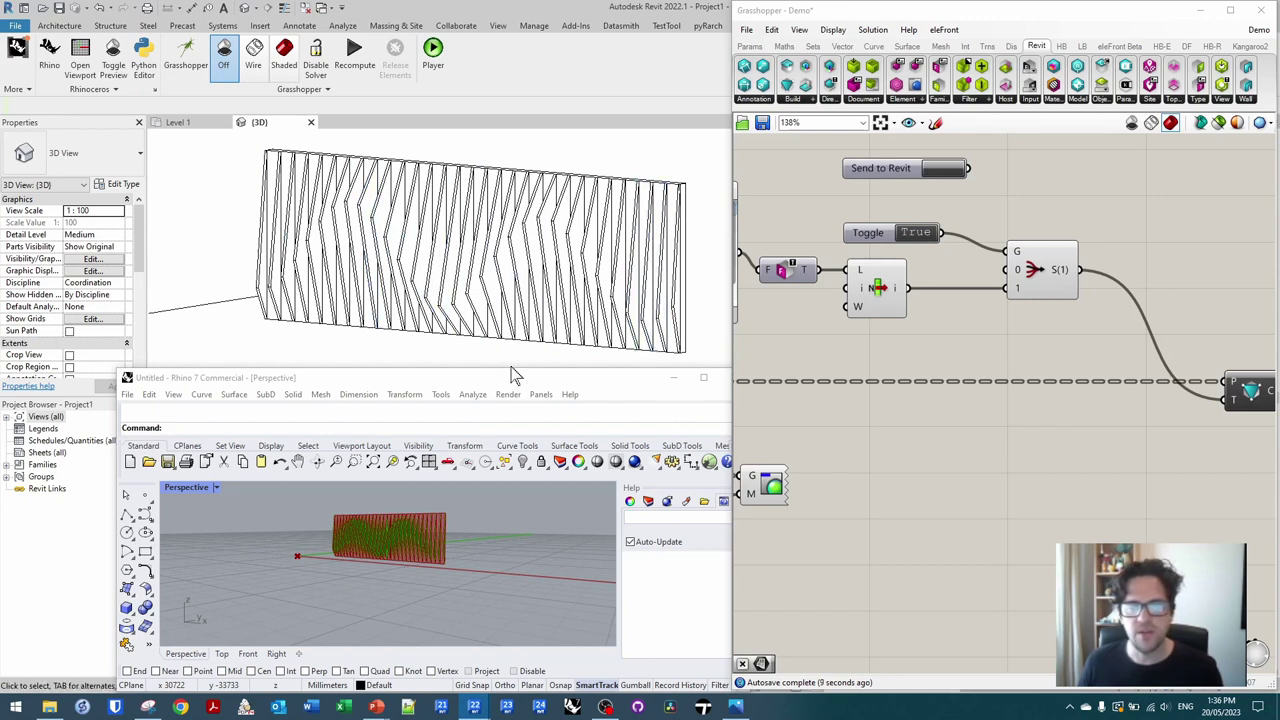
- Set the Domain start slider to 100 and the Domain end slider to 300 below the parabola Graph Mapper
scroll(993, 348, "down", 5)
scroll(1057, 430, "up", 6)
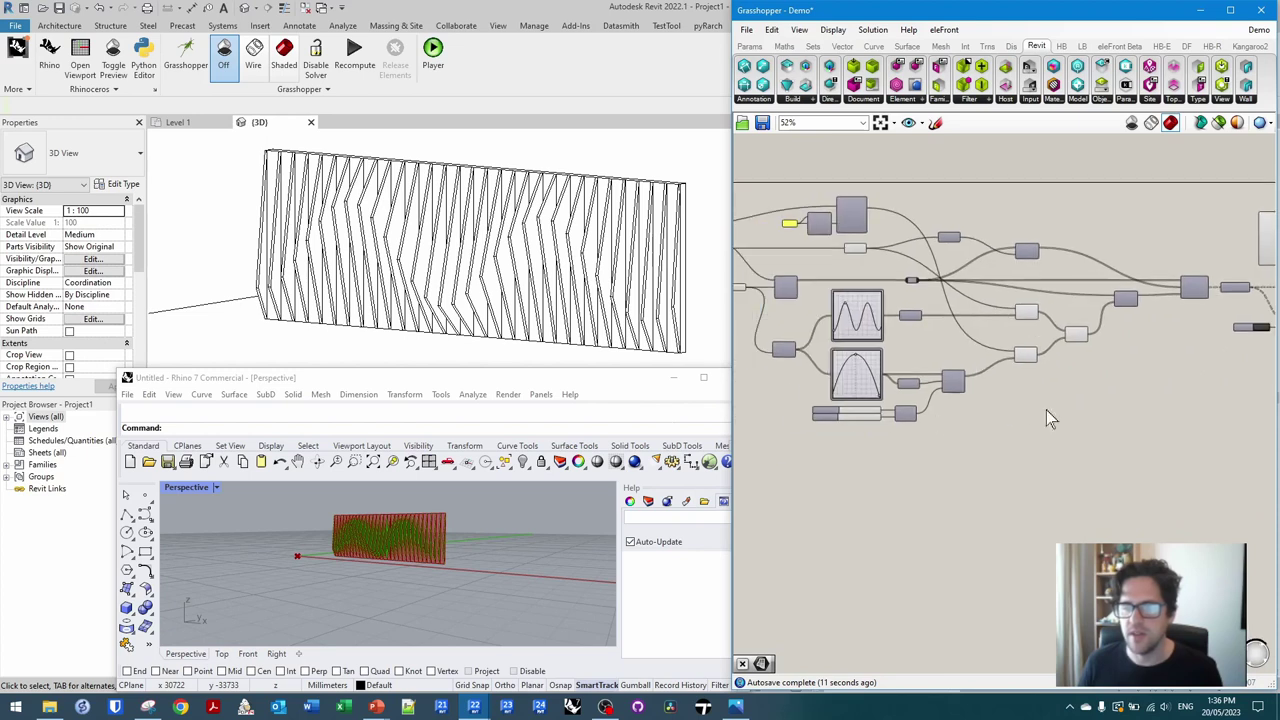
double_click(884, 362)
type("100")
key("Return")
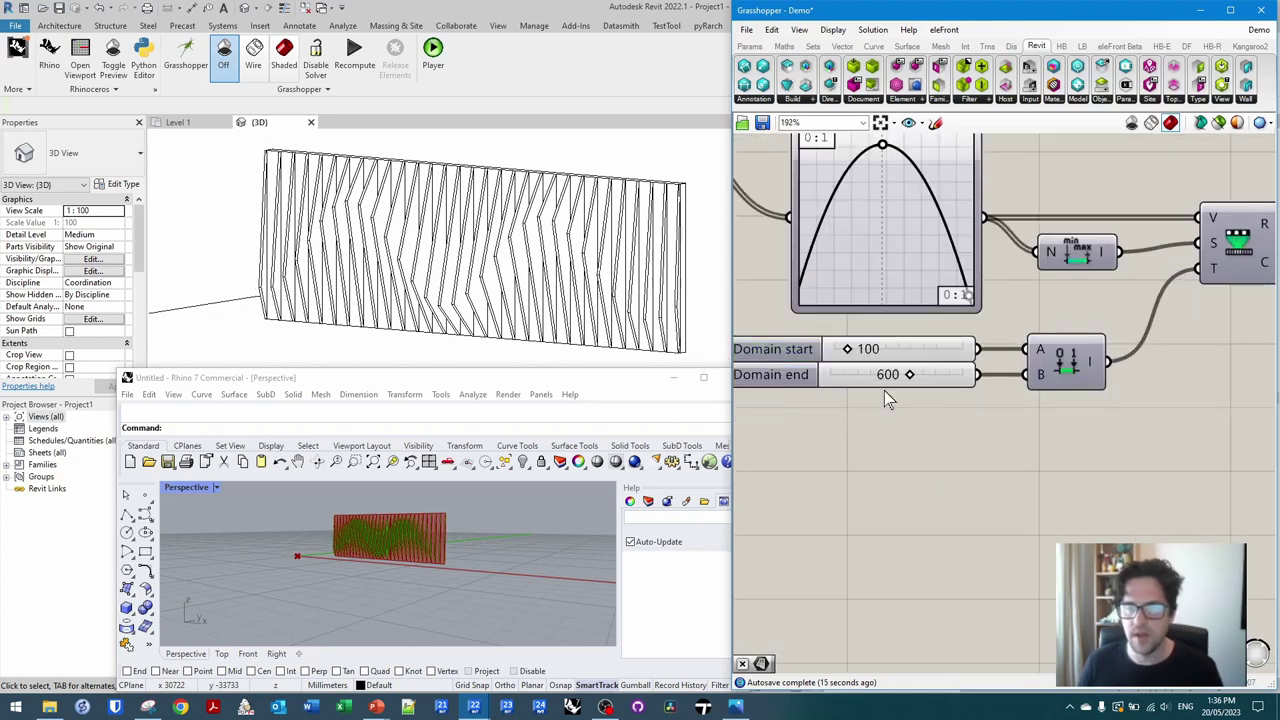
left_click(898, 381)
double_click(898, 381)
type("300")
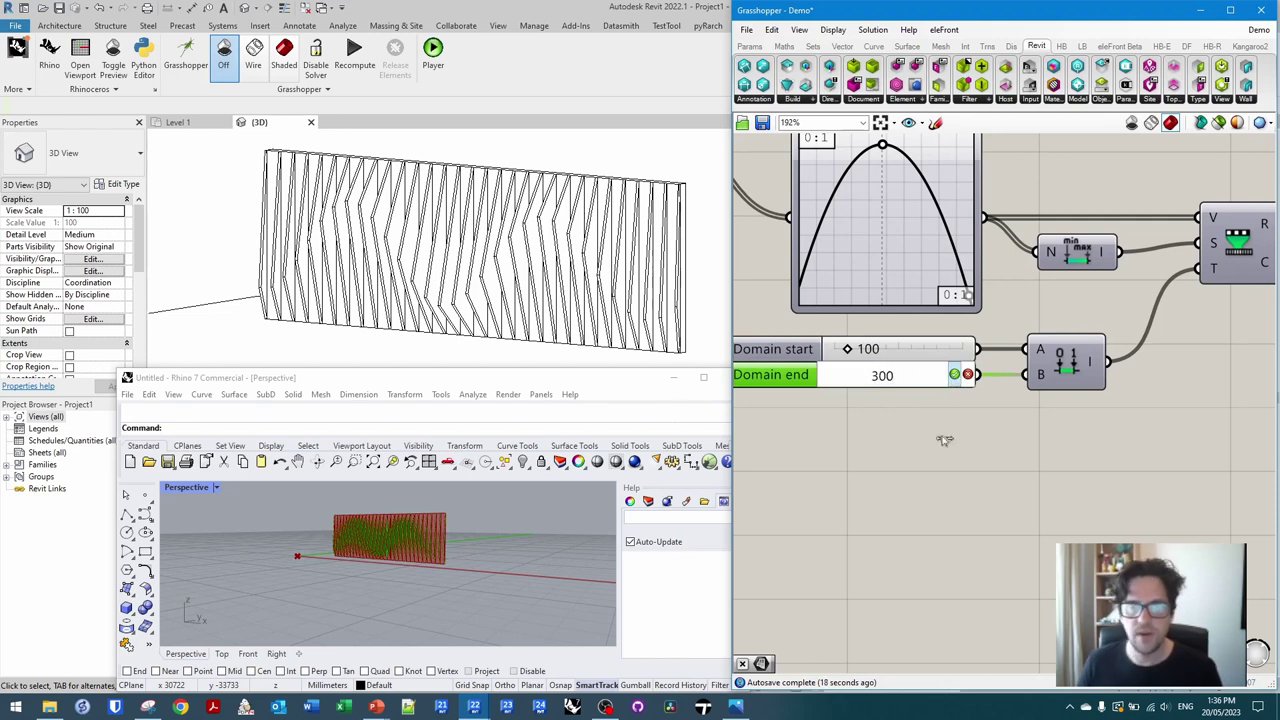
key("Return")
- With the solver locked, stretch the upper Graph Mapper's sine wave and reshape the lower parabola, and recompute by unlocking the solver
scroll(941, 435, "down", 2)
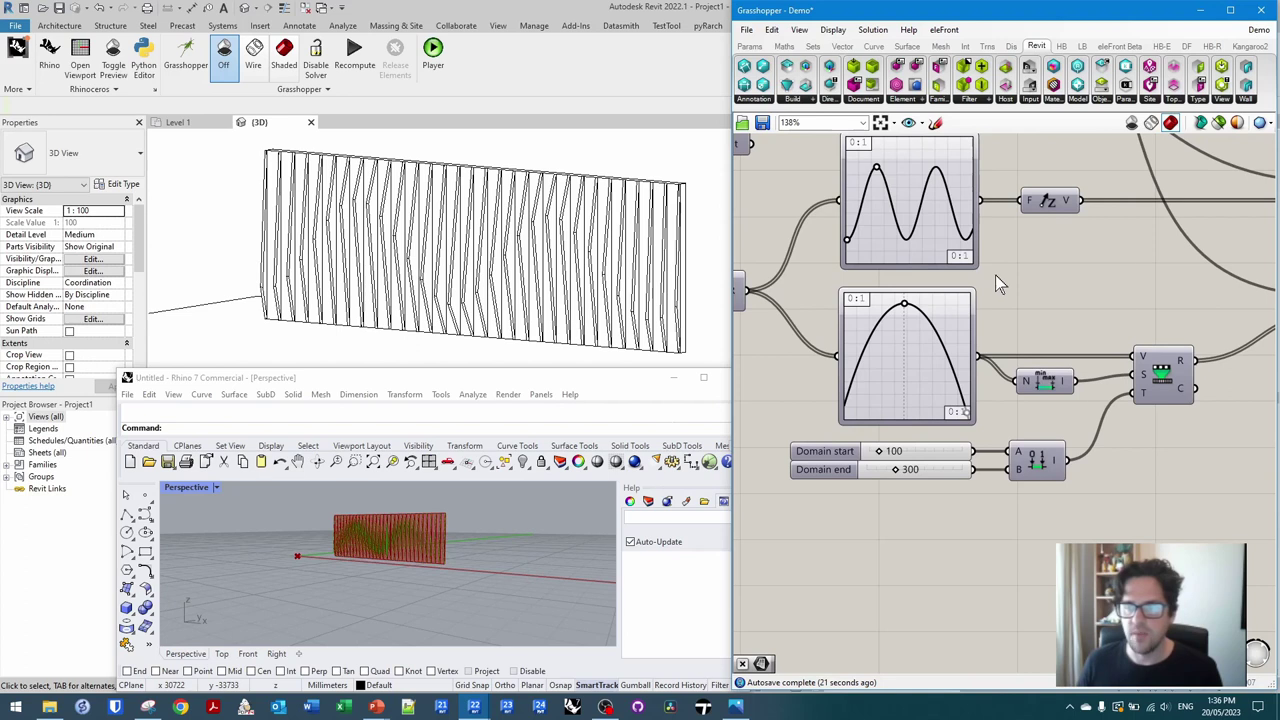
scroll(1000, 290, "up", 2)
left_click_drag(897, 207, 941, 208)
left_click_drag(936, 395, 901, 431)
middle_click(1131, 373)
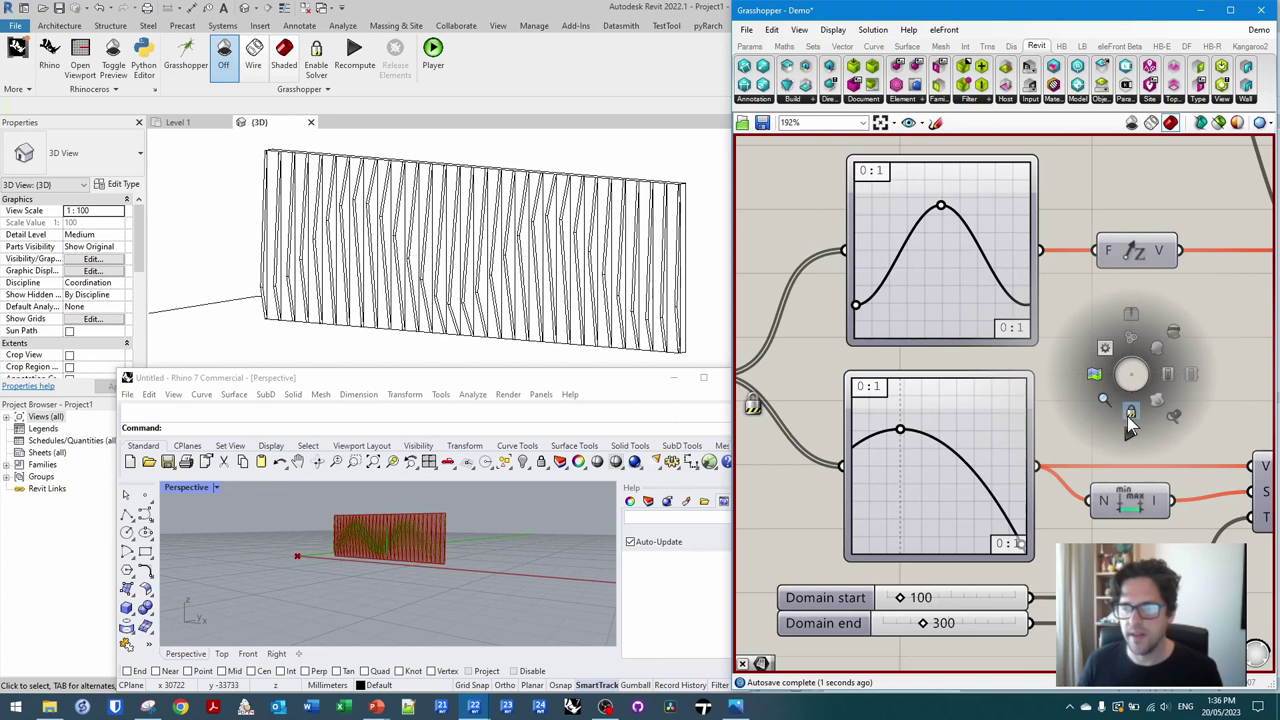
left_click(1083, 365)
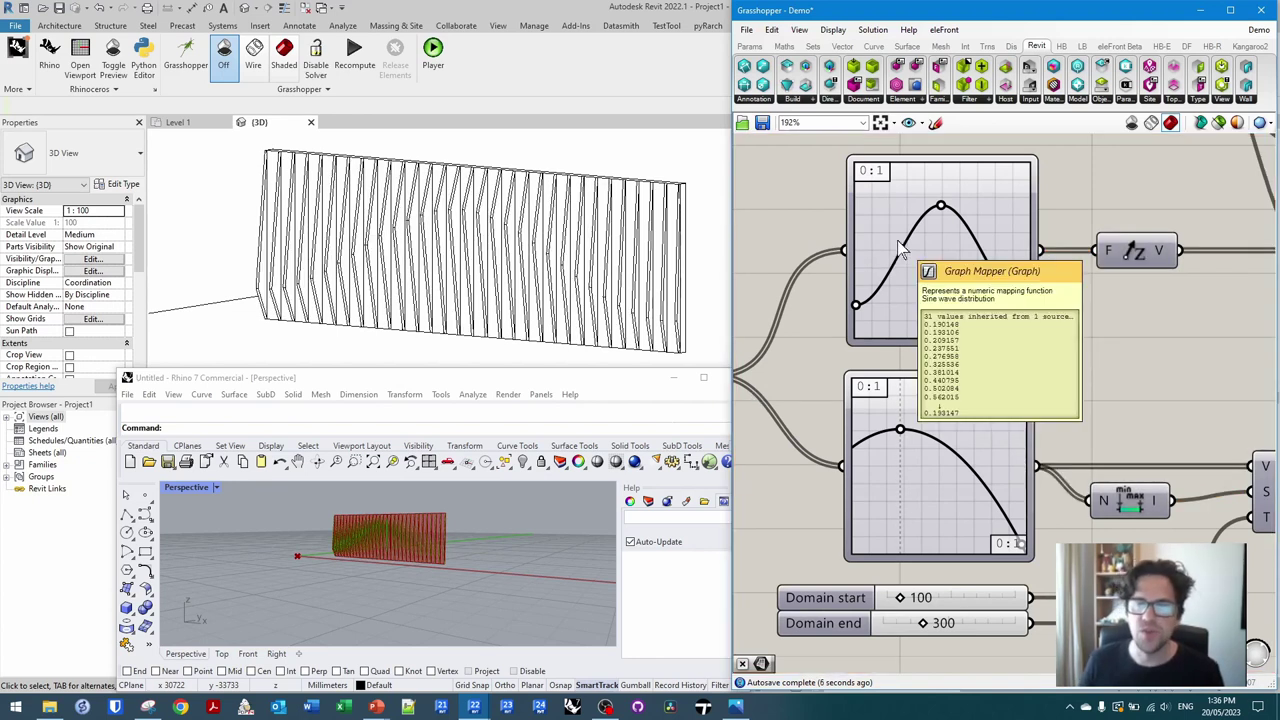
- Lock the Grasshopper solver again before further changes to the upper Graph Mapper
left_click(943, 243)
right_click(943, 243)
left_click(1150, 318)
middle_click(1147, 316)
left_click(1146, 354)
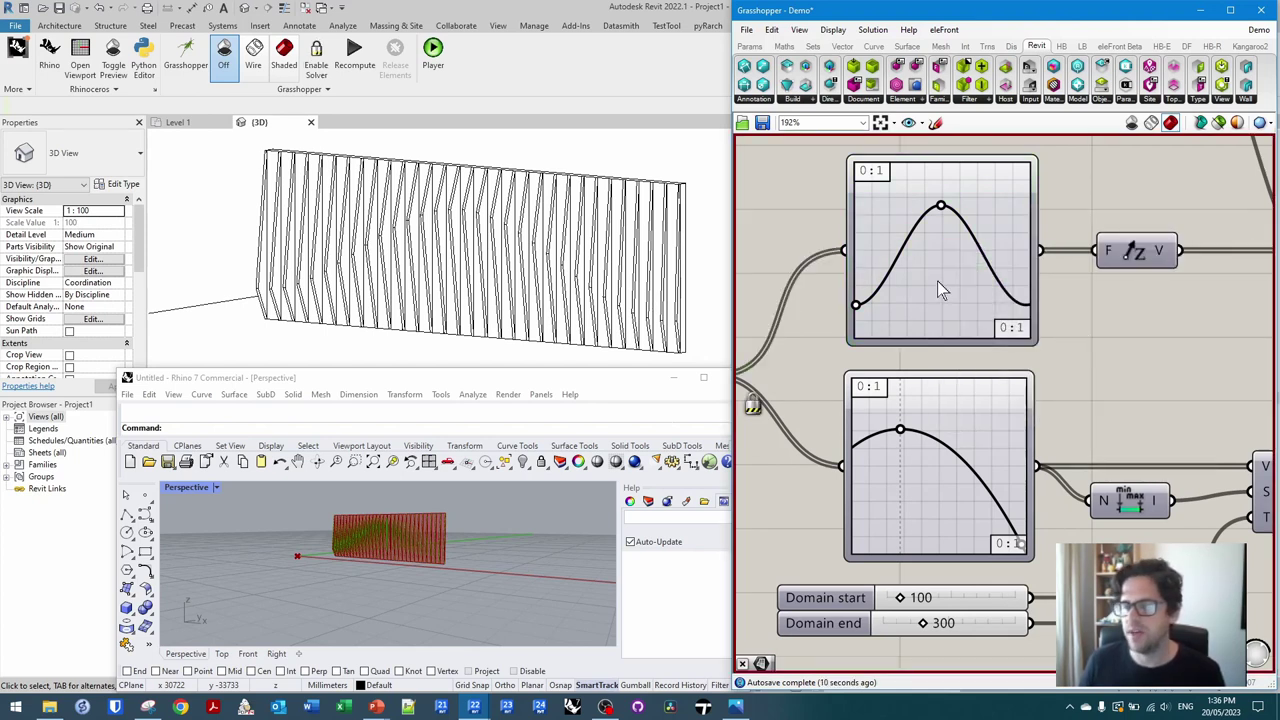
- Change the upper Graph Mapper's graph type to Conic and adjust its curve handle near the graph's middle
right_click(937, 282)
mouse_move(1033, 452)
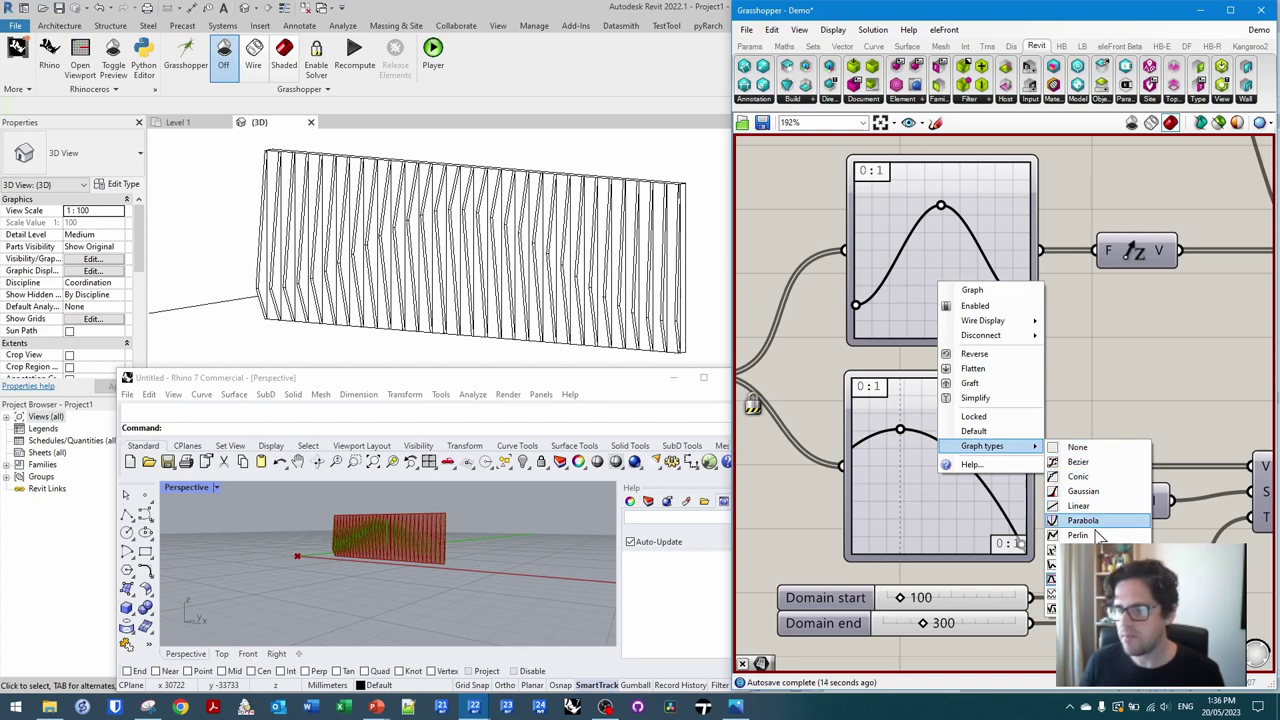
left_click(1095, 477)
mouse_move(916, 237)
left_mouse_down()
mouse_move(930, 200)
mouse_move(936, 231)
left_mouse_up()
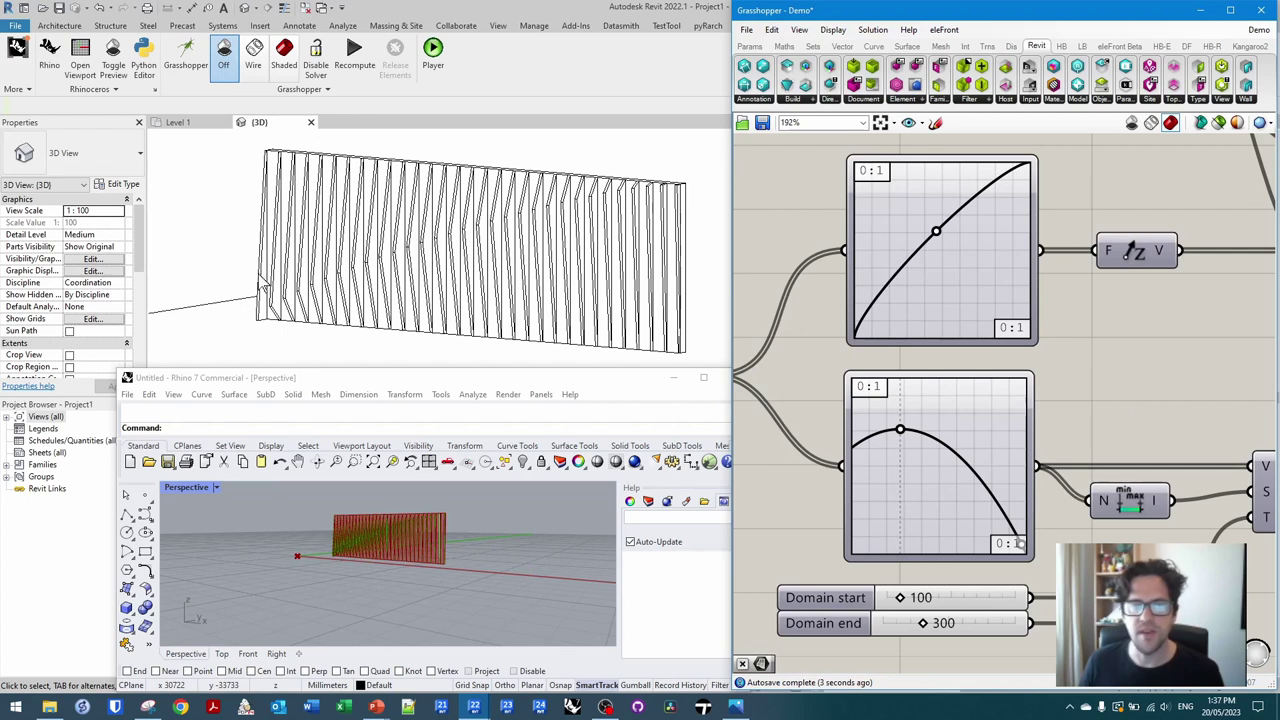
- Change the lower Graph Mapper's graph type from the parabola to a sine wave
scroll(1150, 300, "down", 3)
scroll(1110, 298, "up", 3)
right_click(997, 253)
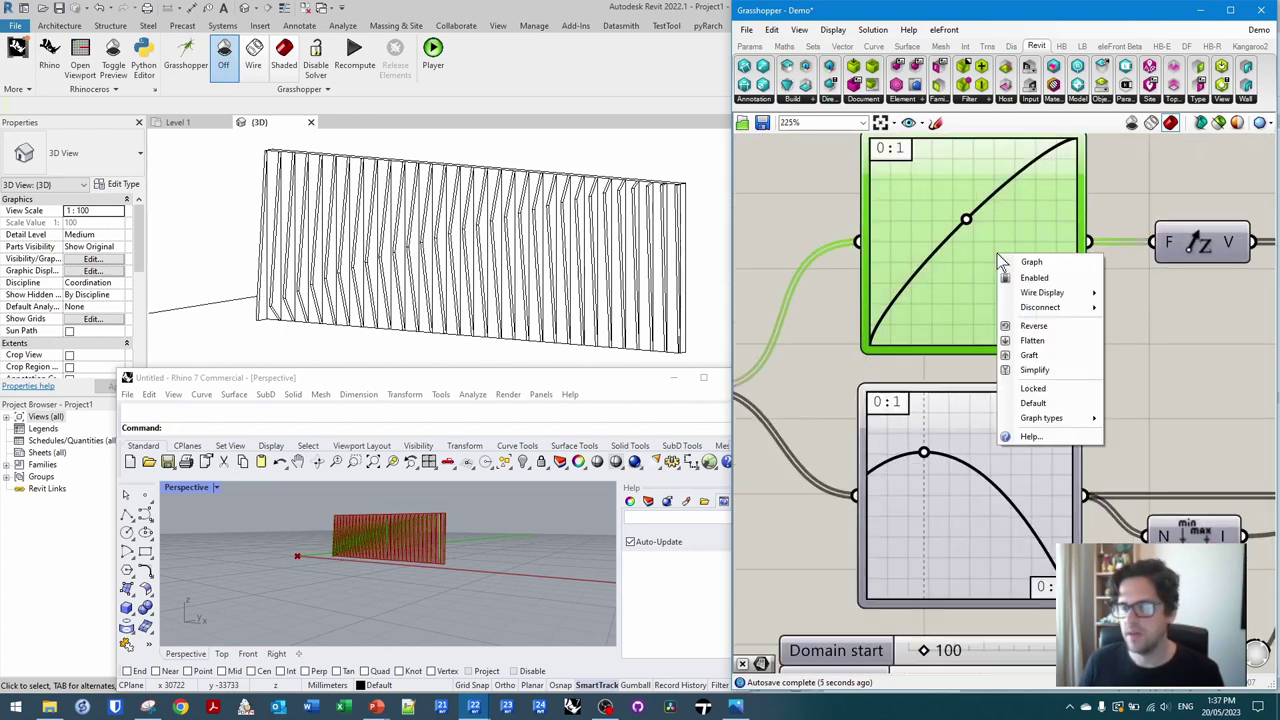
left_click(957, 432)
right_click(958, 438)
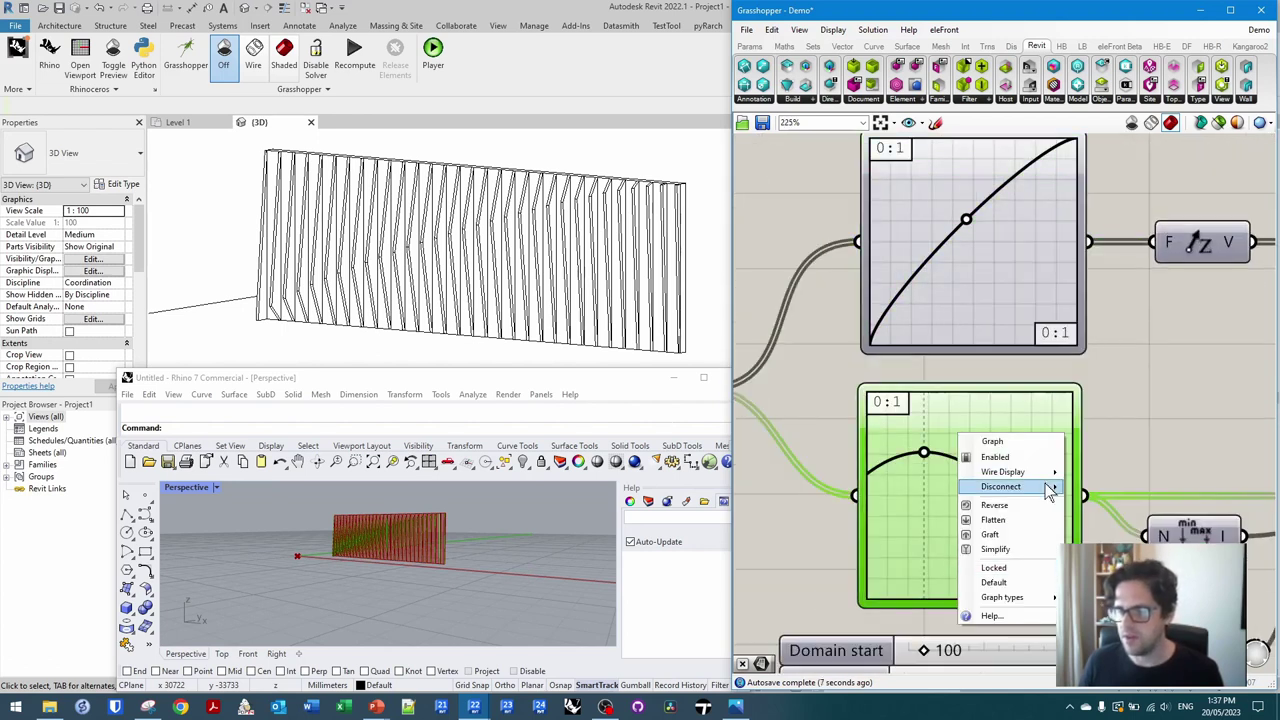
mouse_move(1010, 597)
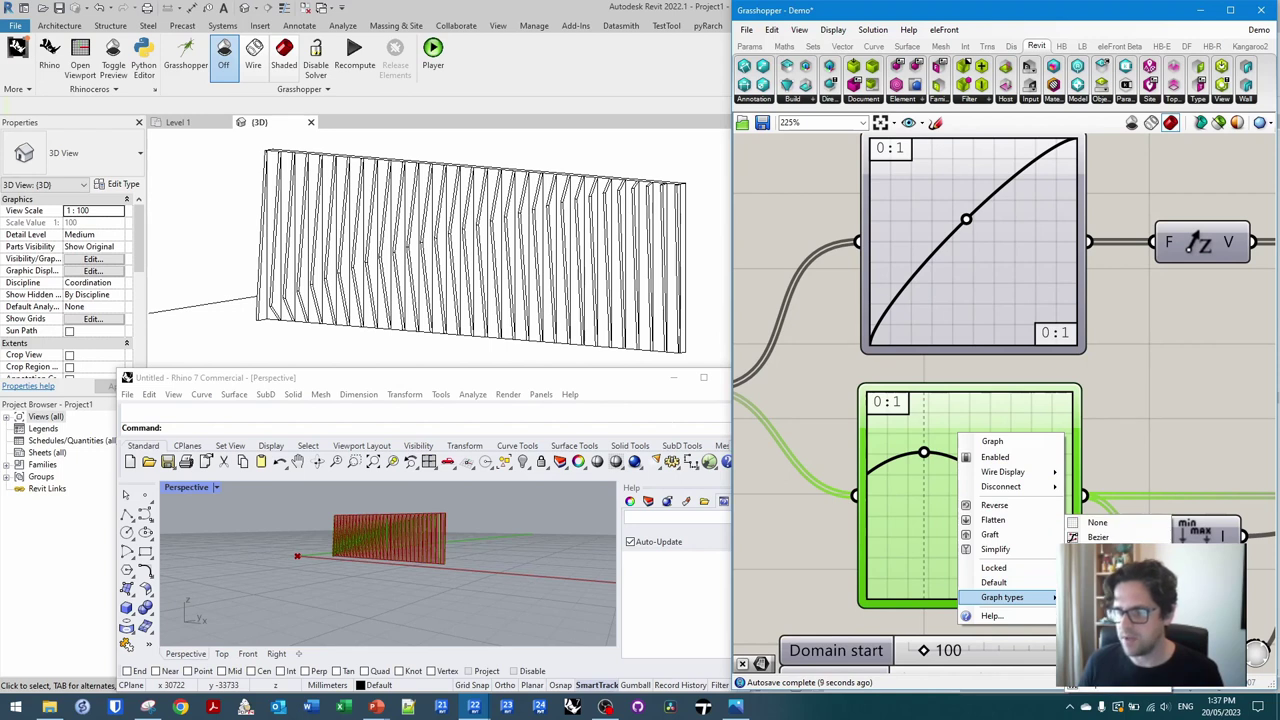
left_click(1097, 537)
left_click(1160, 395)
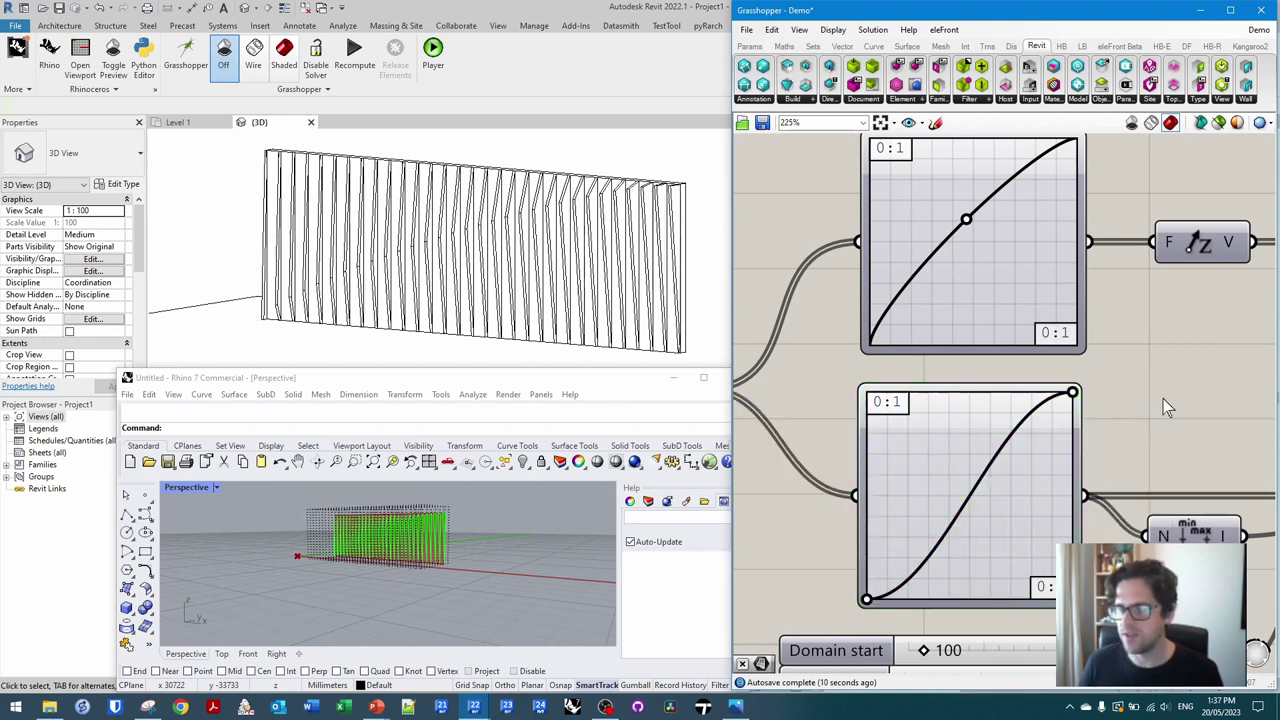
- Move the lower sine graph's upper handle to about the graph's middle so the curve forms a single peak
right_click(968, 435)
mouse_move(1012, 594)
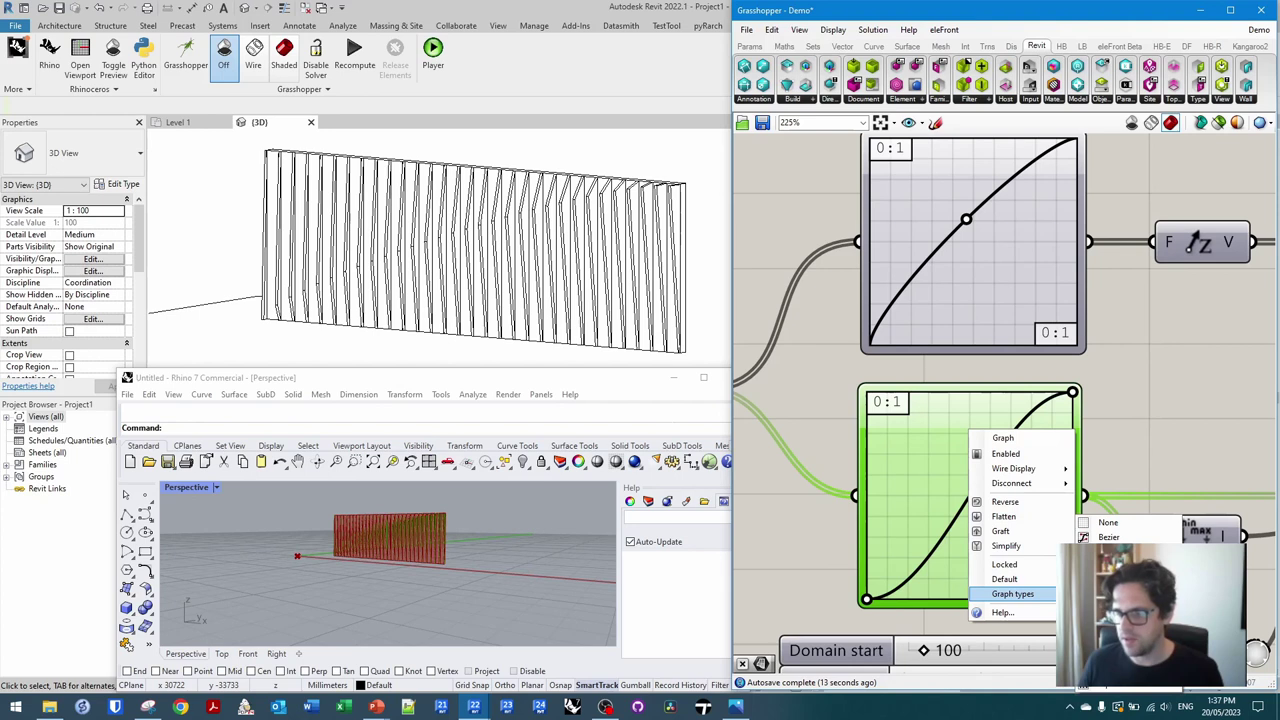
left_click(1176, 412)
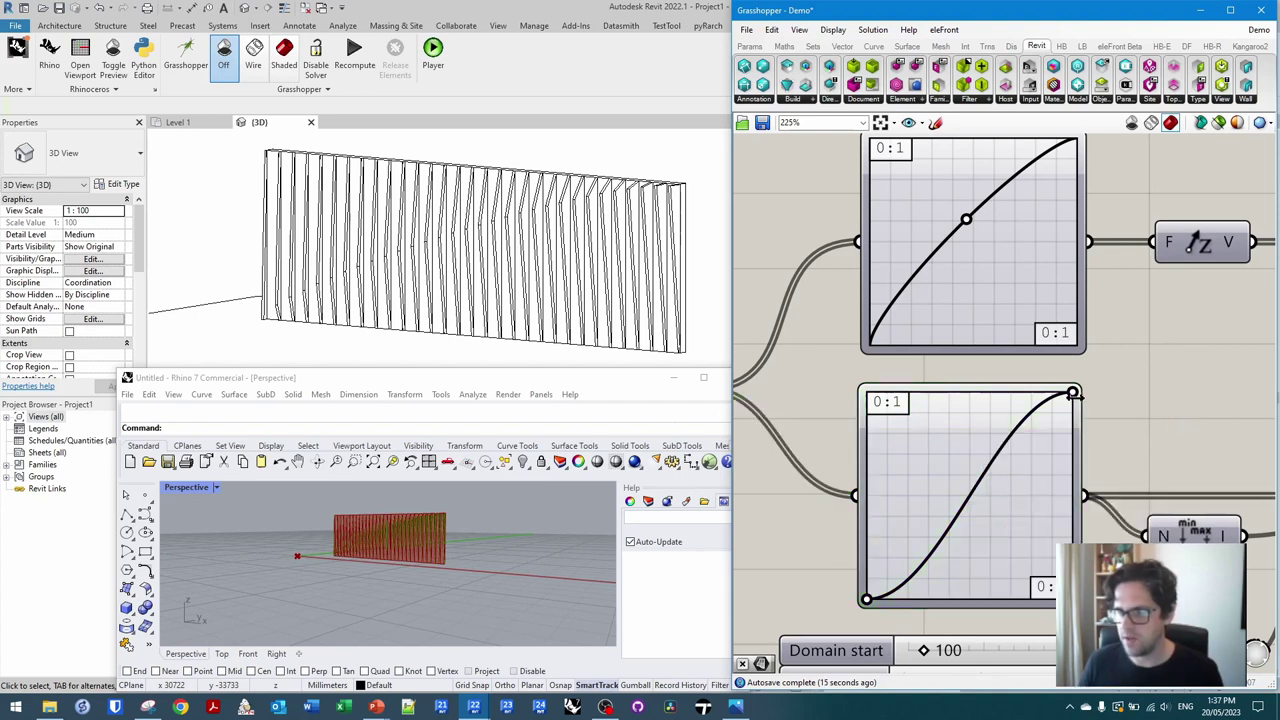
left_click_drag(987, 402, 984, 402)
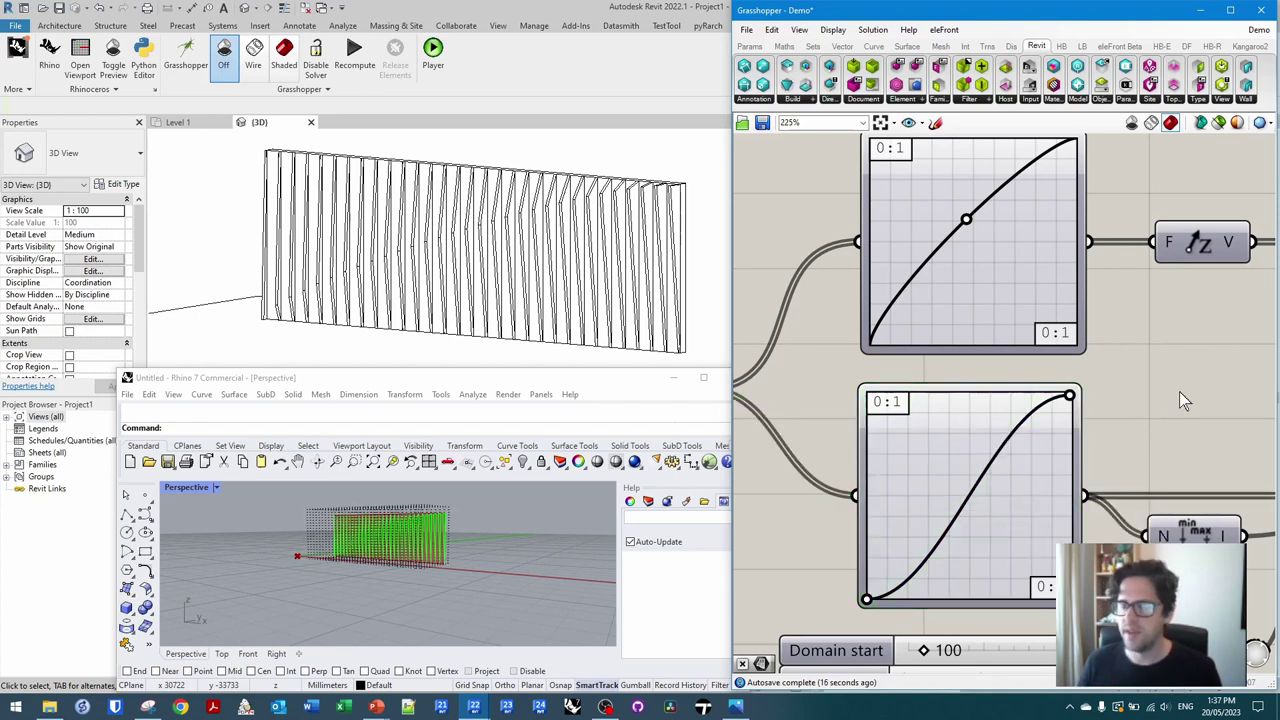
left_click(1179, 392)
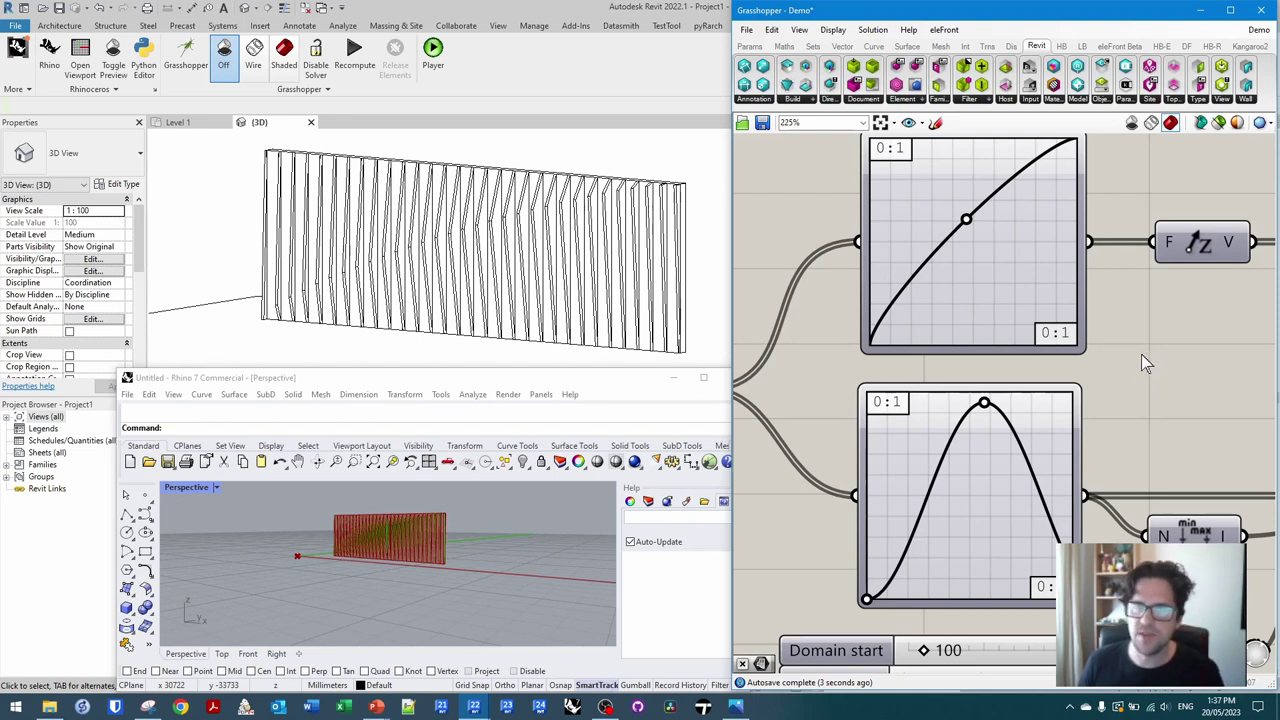
- Lock the solver and shorten the lower sine wave's period so it makes four peaks across the graph
middle_click(1139, 345)
left_click(1136, 392)
left_click_drag(986, 408, 900, 401)
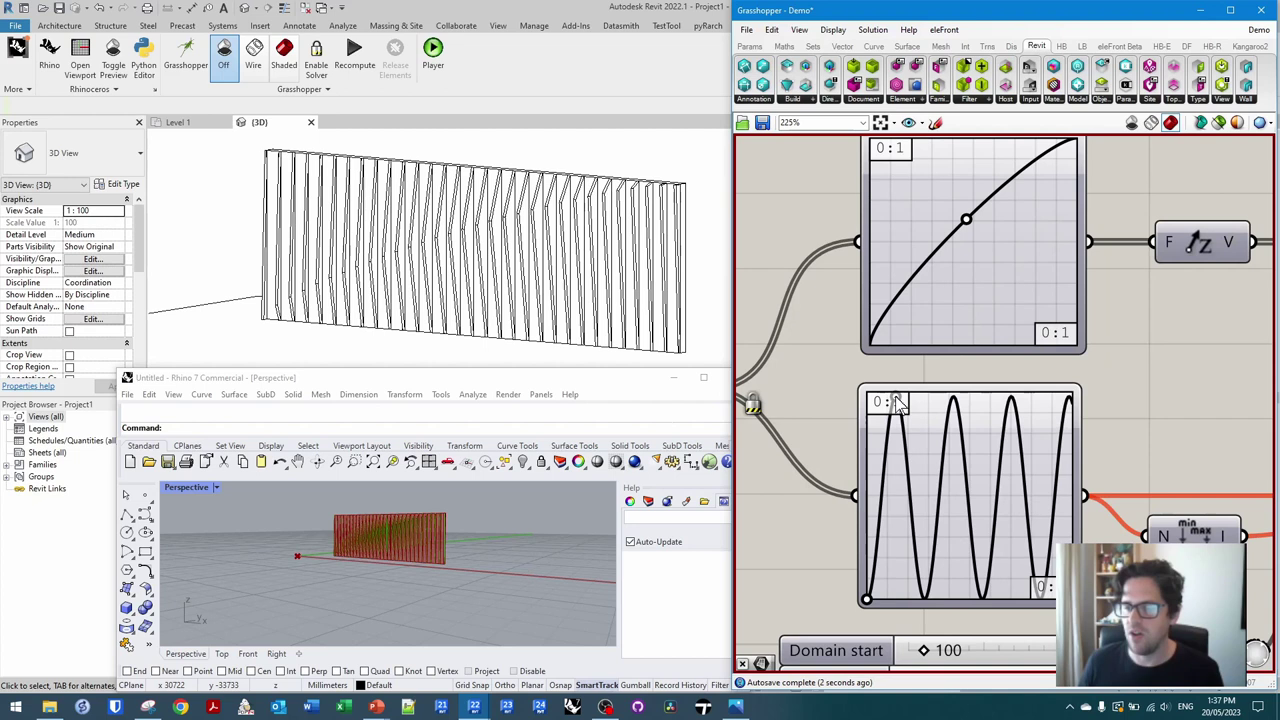
- Set the Count slider to 60 and unlock the solver to recompute the blades
right_click_drag(1098, 375, 1025, 302)
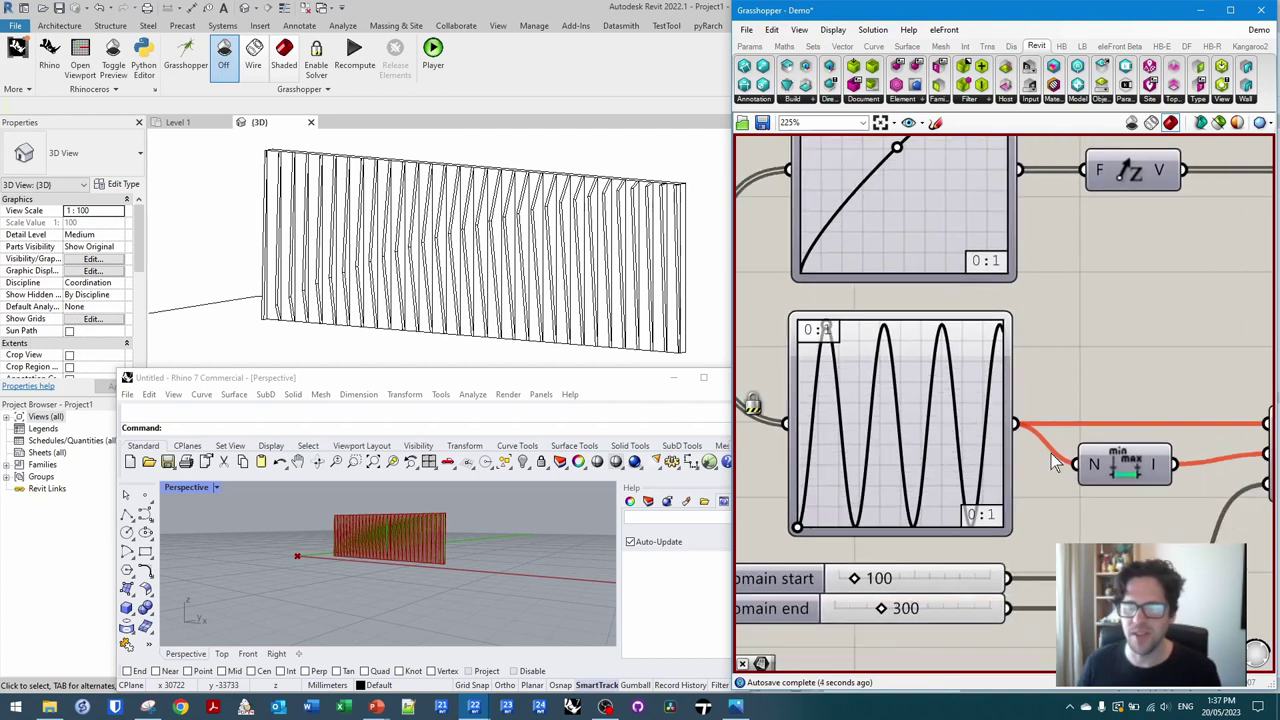
right_click_drag(1049, 454, 1070, 306)
scroll(1033, 338, "down", 1)
scroll(1033, 338, "down", 2)
right_click_drag(844, 275, 1106, 356)
right_click_drag(911, 267, 963, 363)
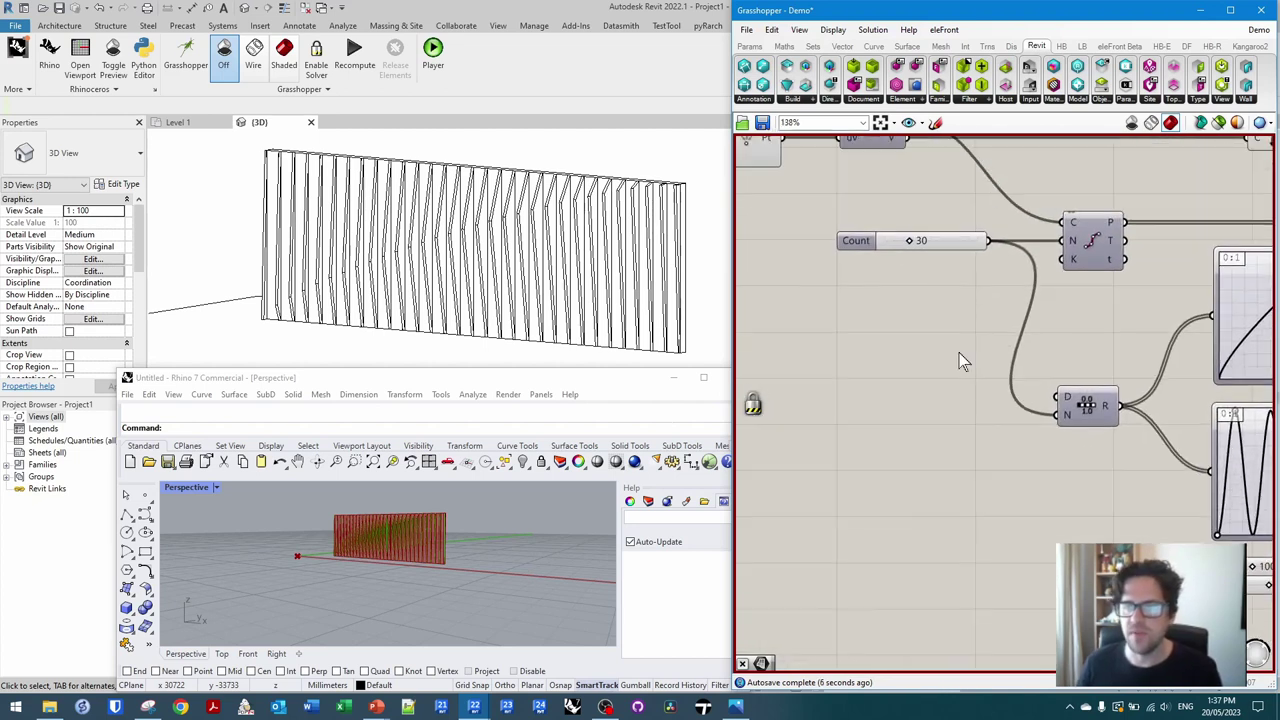
scroll(938, 250, "up", 2)
double_click(927, 237)
type("60")
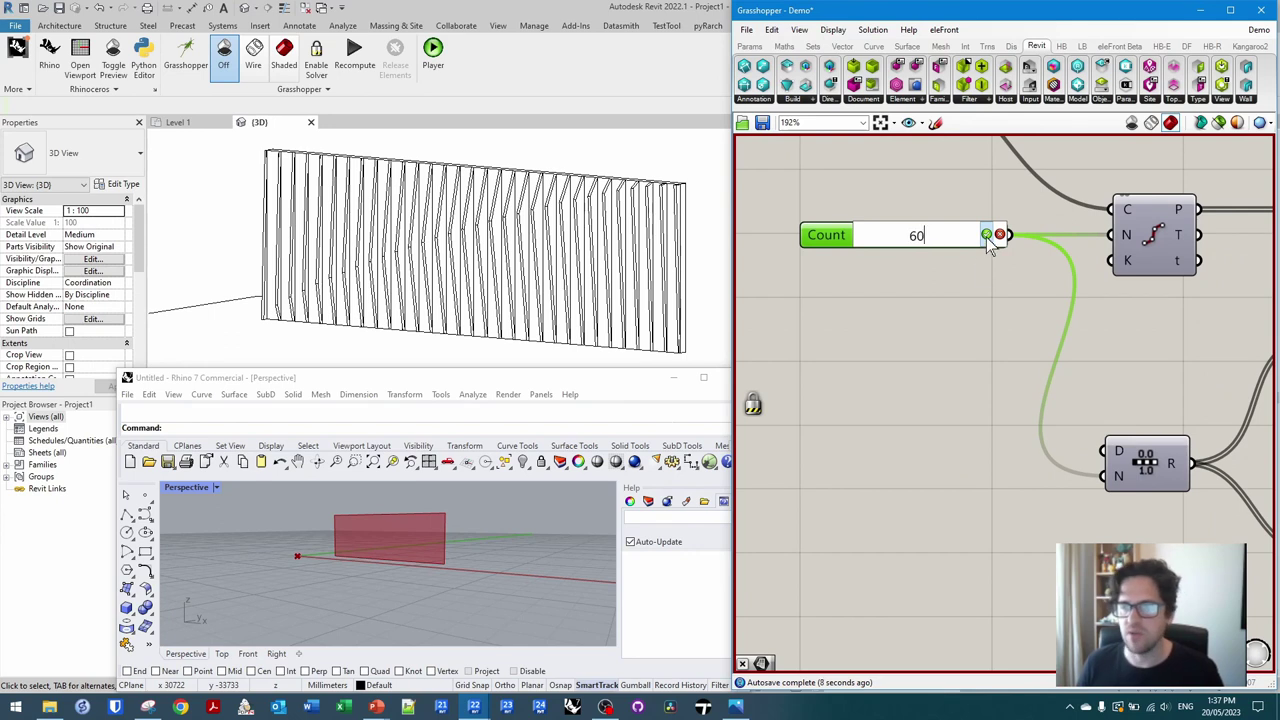
key("Return")
middle_click(975, 295)
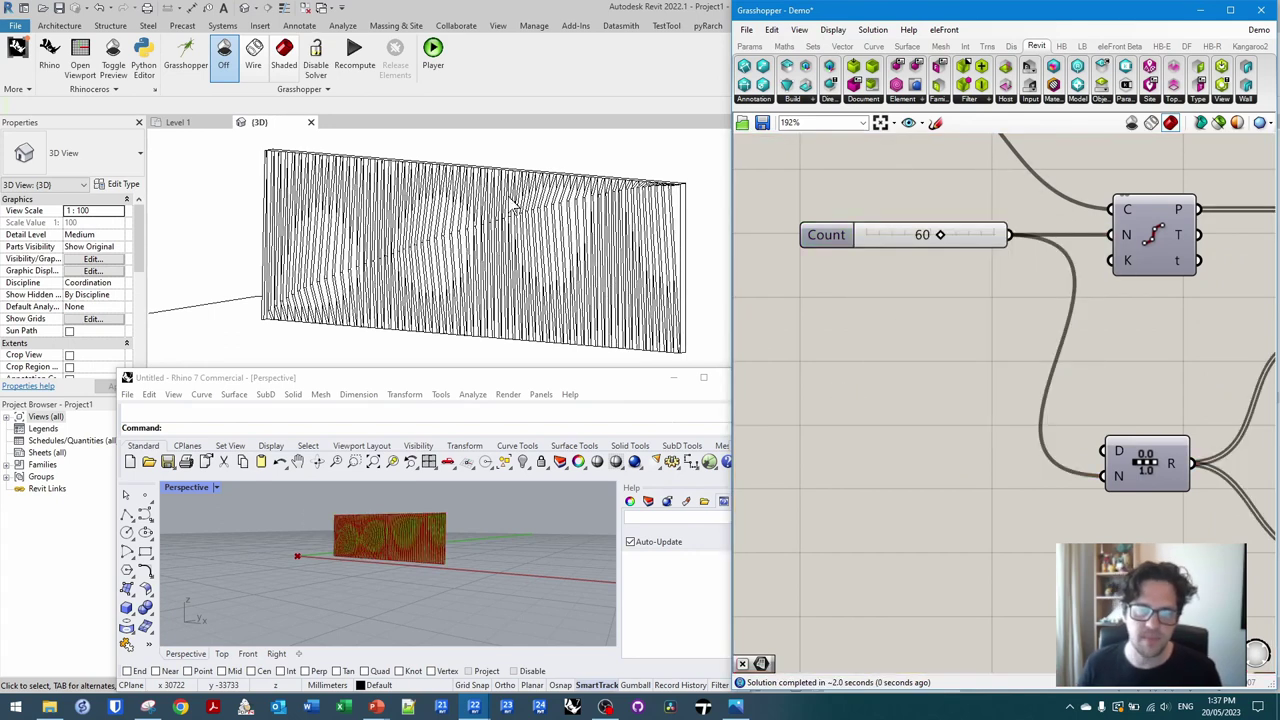
- Examine the denser blade wall in Revit and the surface evaluation and Graph Mapper components that drive it
middle_click_drag(540, 232, 585, 285, "shift")
scroll(901, 365, "down", 3)
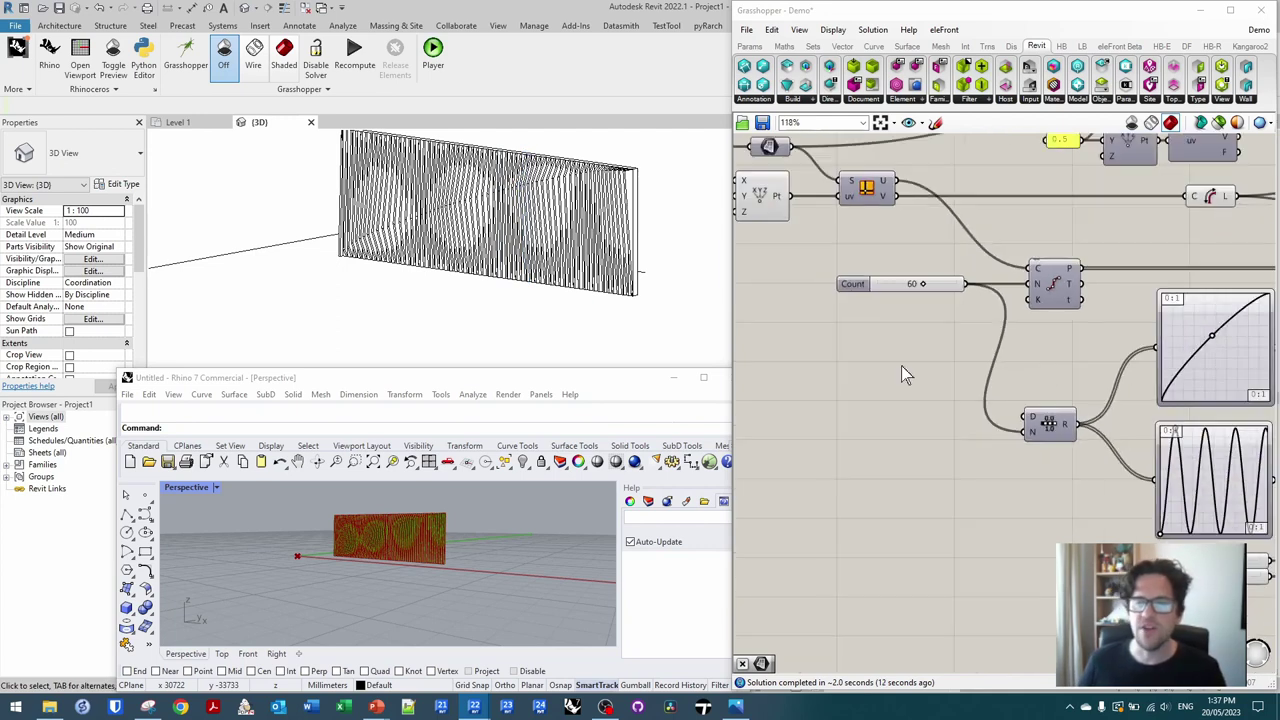
right_click_drag(1177, 329, 946, 314)
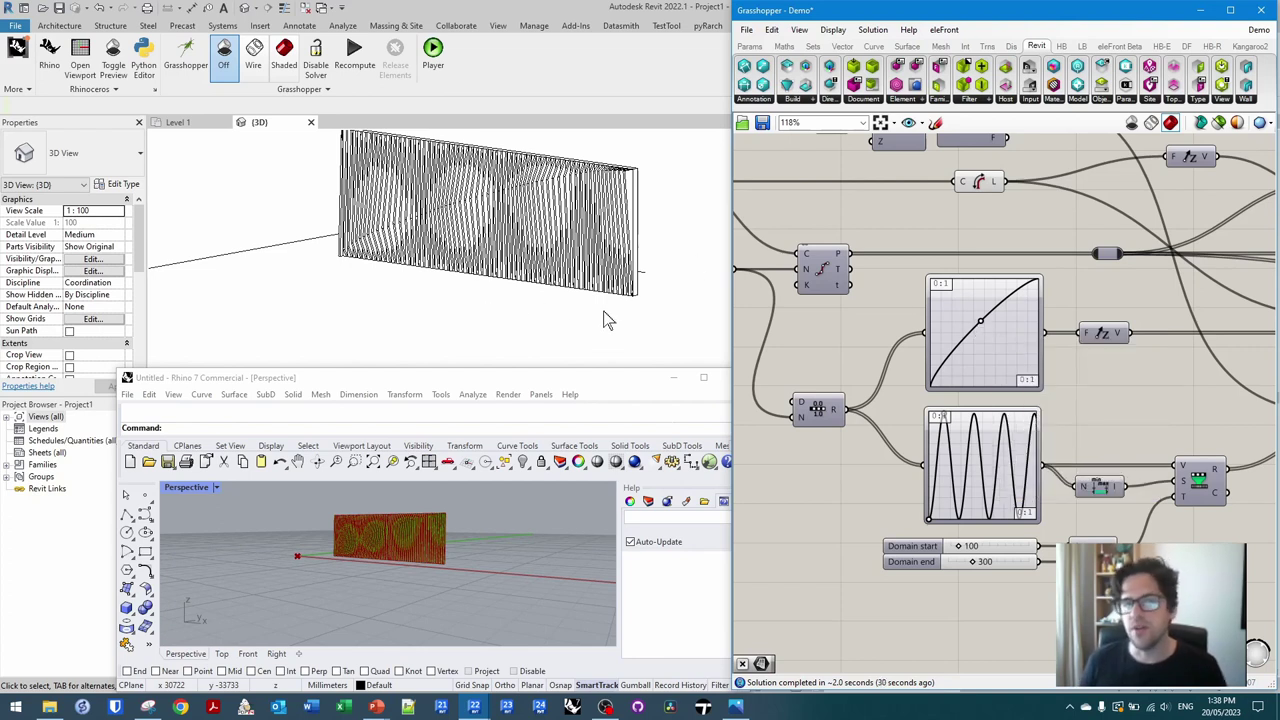
scroll(1230, 225, "down", 2)
right_click_drag(954, 211, 1030, 292)
scroll(987, 266, "up", 4)
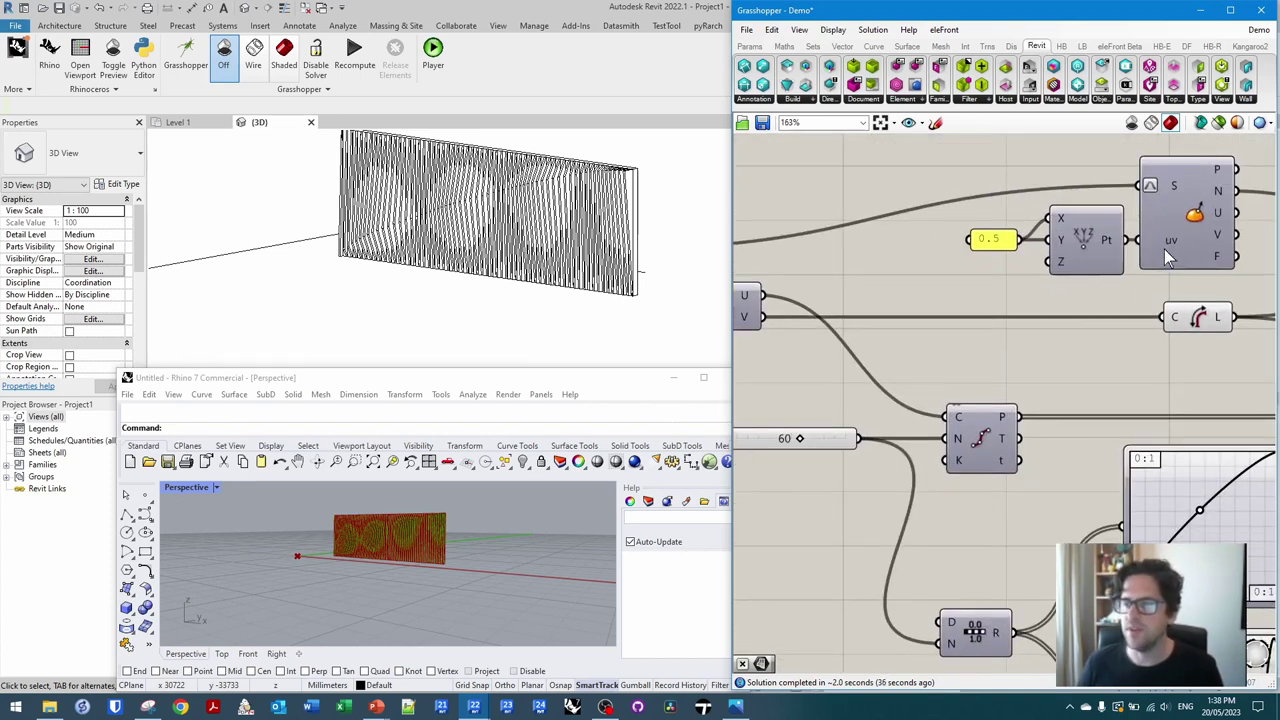
scroll(1007, 226, "down", 3)
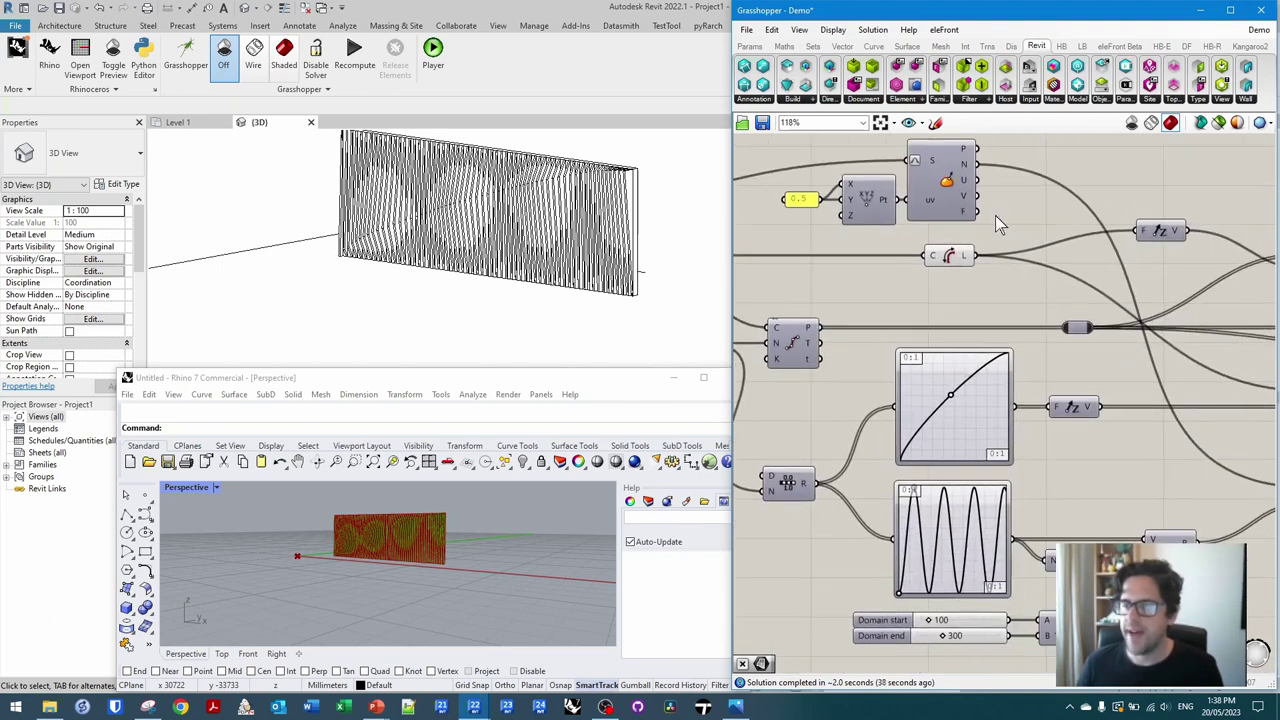
right_click_drag(996, 216, 1064, 208)
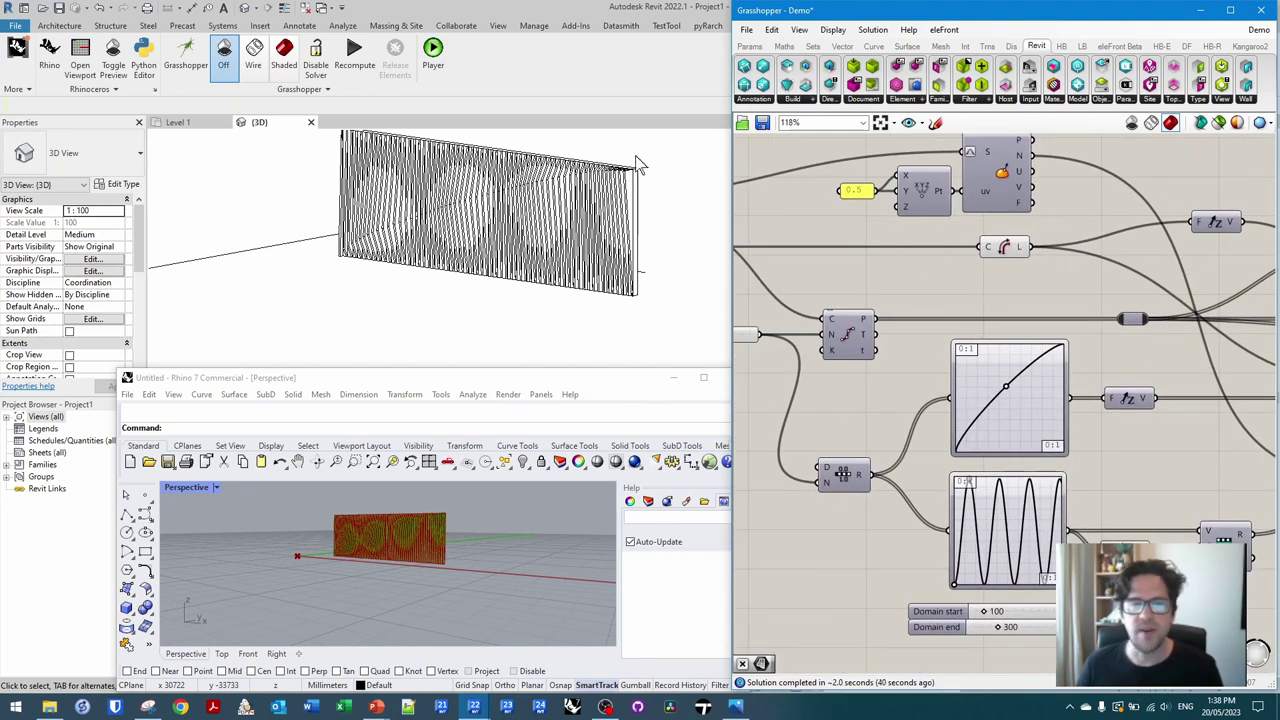
- In Revit, draw a start-end-radius arc wall of type Wall 1, 4000 mm high and about 11727 mm in radius, in front of the blade wall
left_click(52, 24)
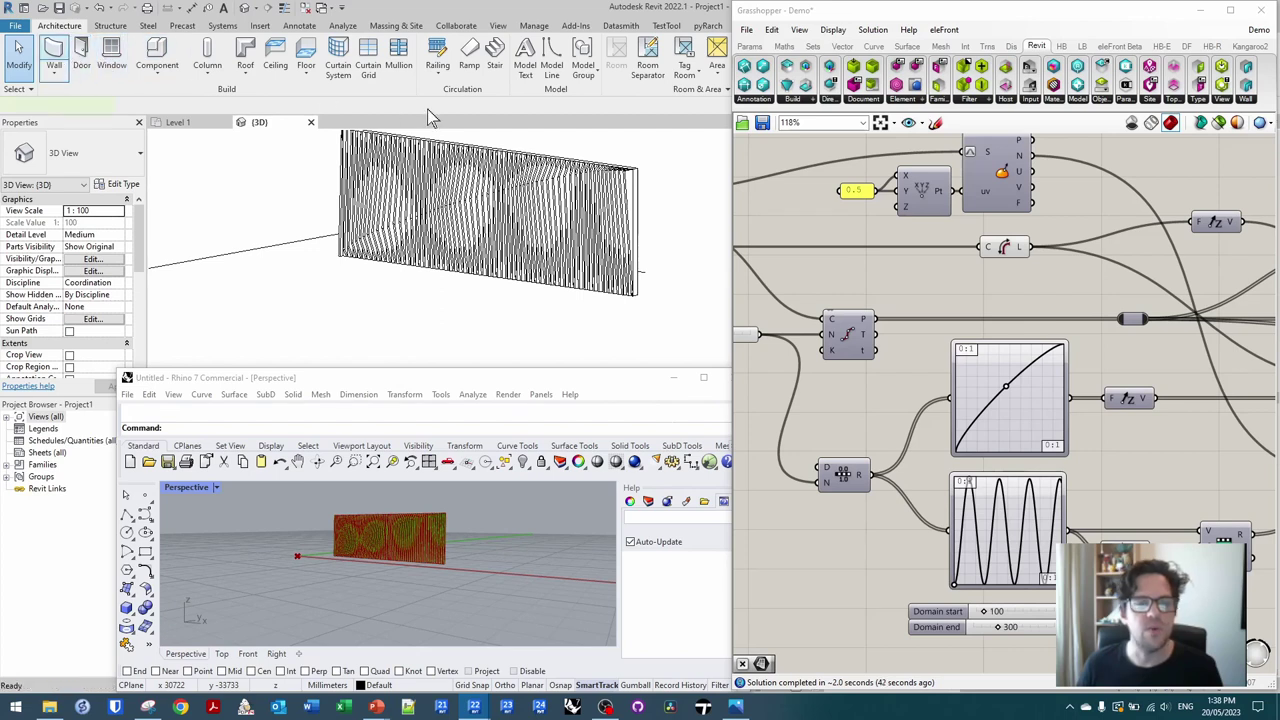
left_click(58, 52)
middle_click_drag(676, 155, 684, 242)
left_click(537, 60)
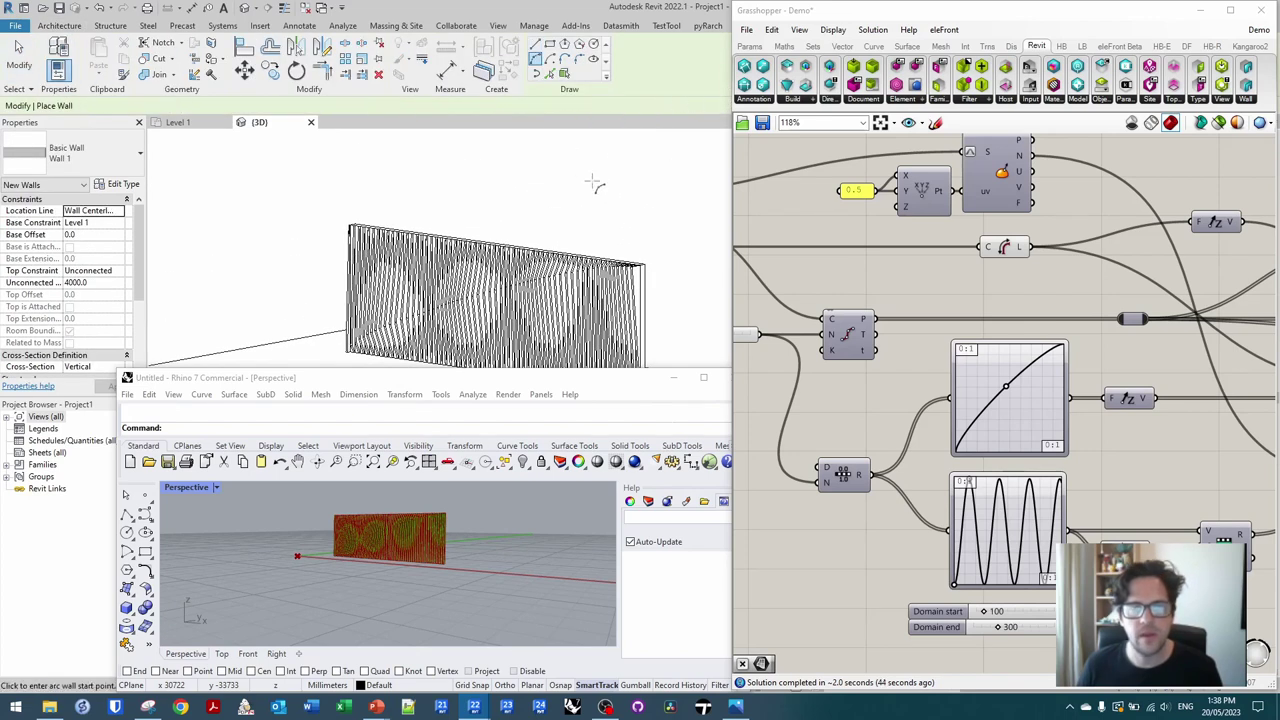
scroll(596, 185, "down", 3)
left_click(436, 300)
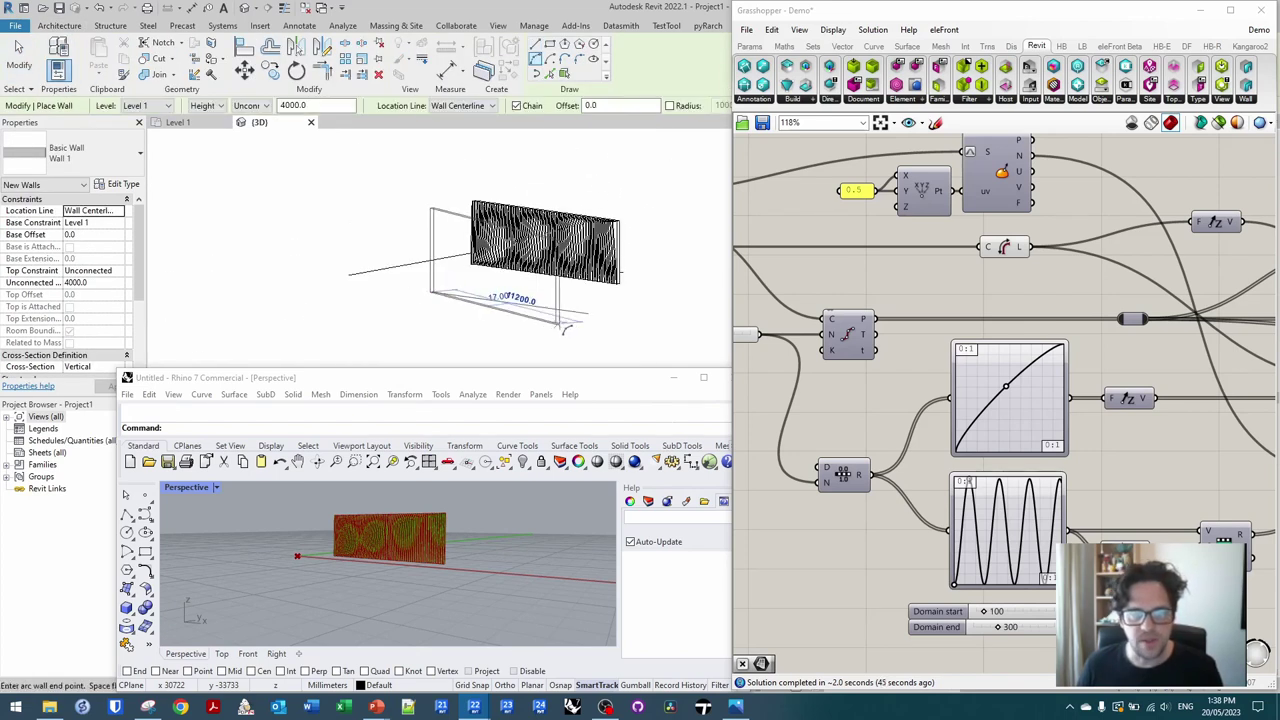
left_click(585, 322)
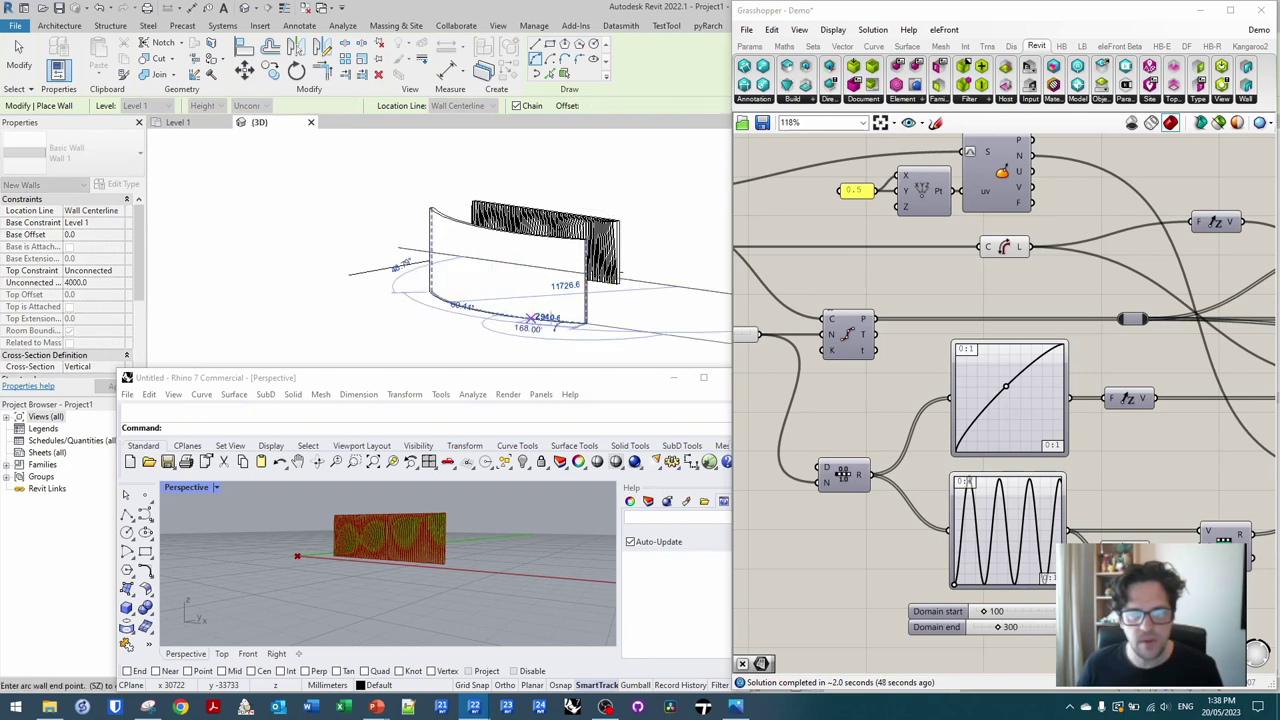
left_click(571, 320)
key("Escape")
key("Escape")
- Set the curved wall's Location Line to Finish Face: Exterior
left_click(585, 333)
scroll(590, 332, "up", 4)
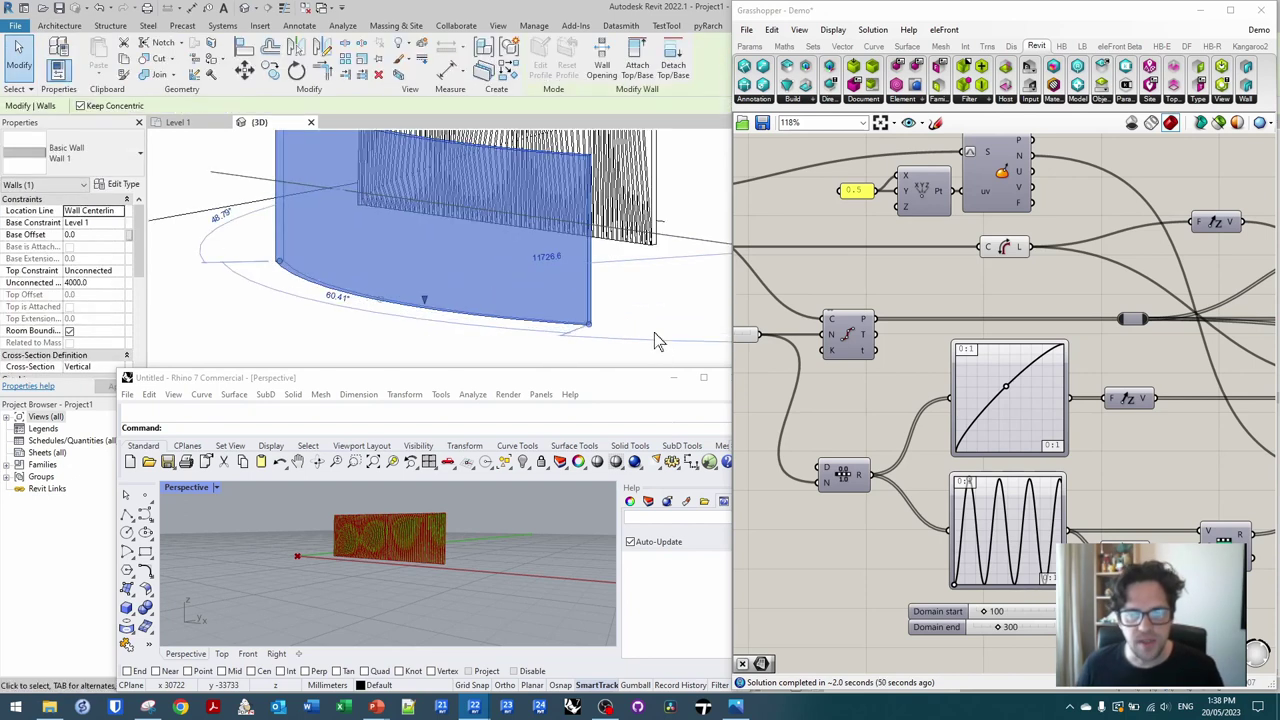
left_click(120, 218)
left_click(90, 252)
middle_click_drag(608, 302, 618, 308, "shift")
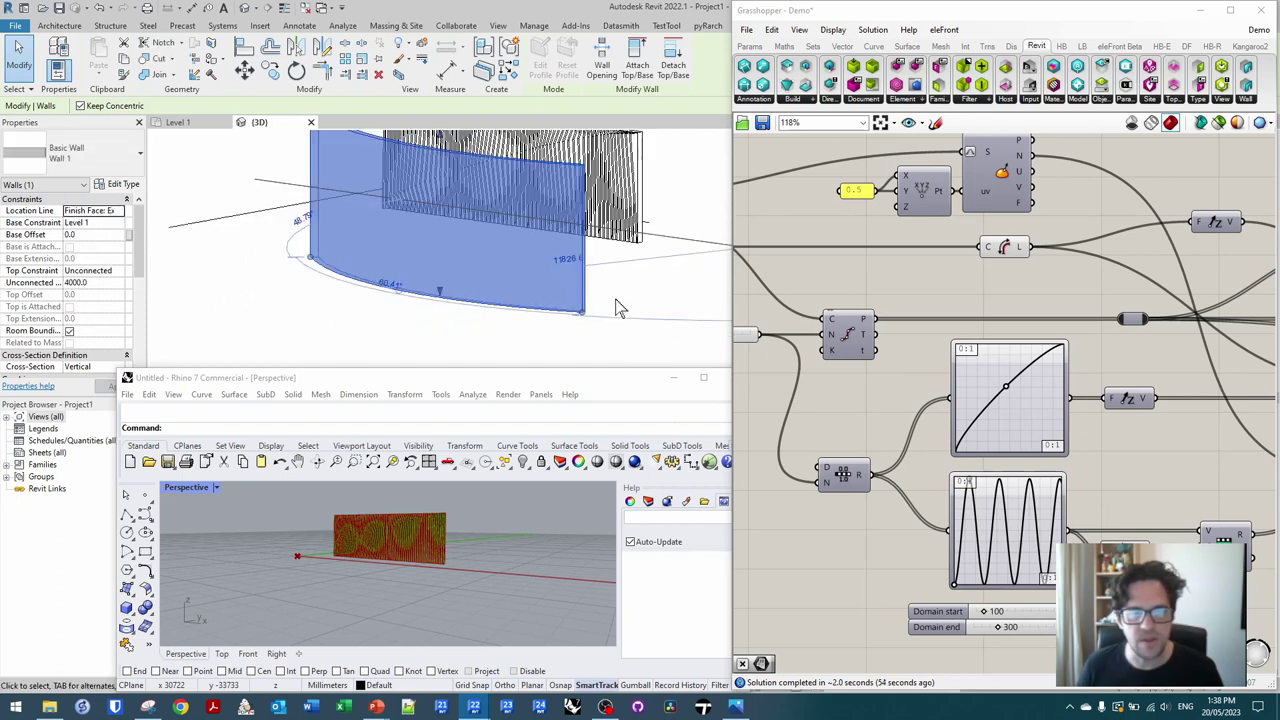
left_click(642, 291)
- Lock the Grasshopper solver and set the Face parameter to the curved wall's front face in Revit
scroll(889, 288, "down", 3)
left_click(866, 279)
middle_click(969, 290)
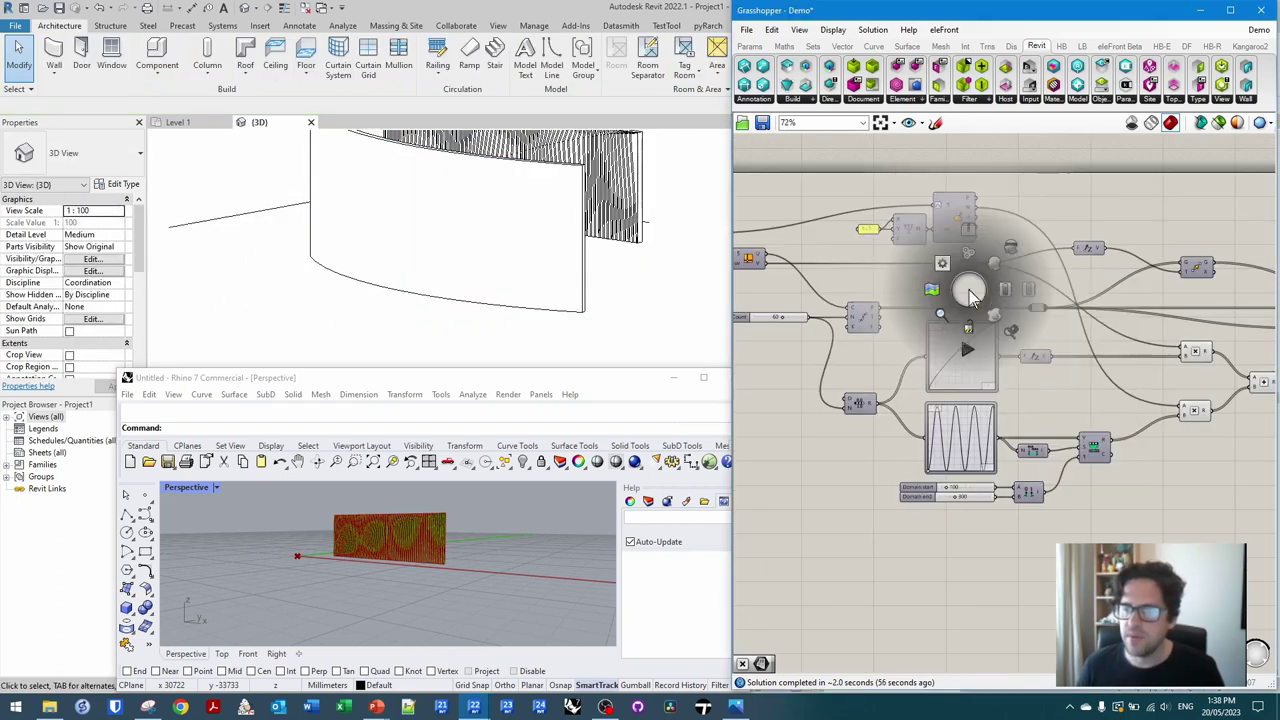
left_click(969, 328)
right_click_drag(804, 388, 1076, 393)
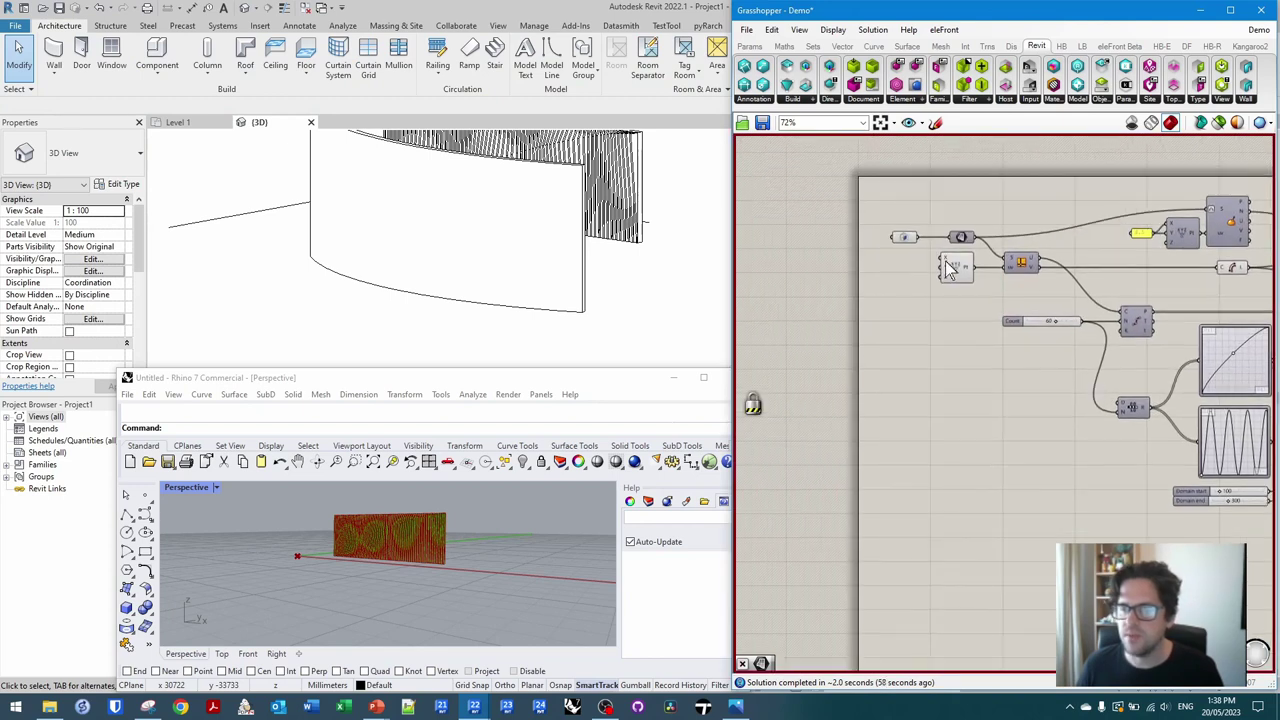
scroll(945, 261, "up", 2)
right_click(826, 258)
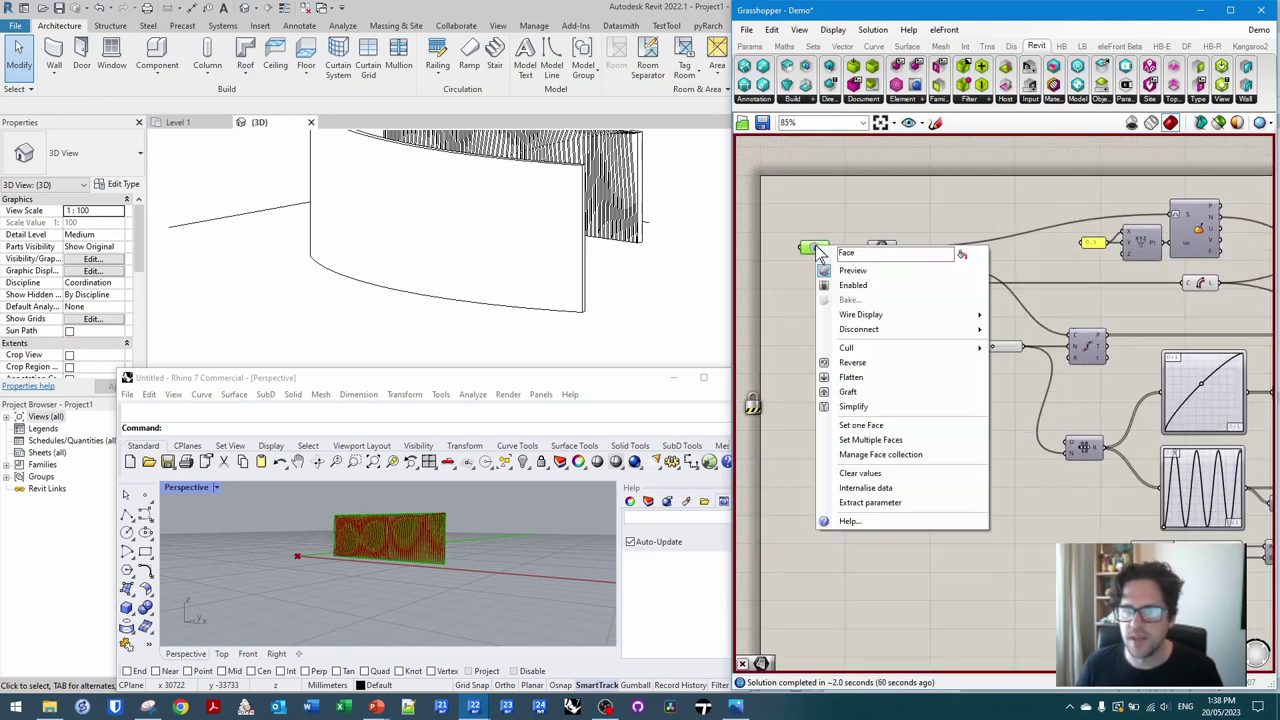
left_click(880, 429)
left_click(420, 316)
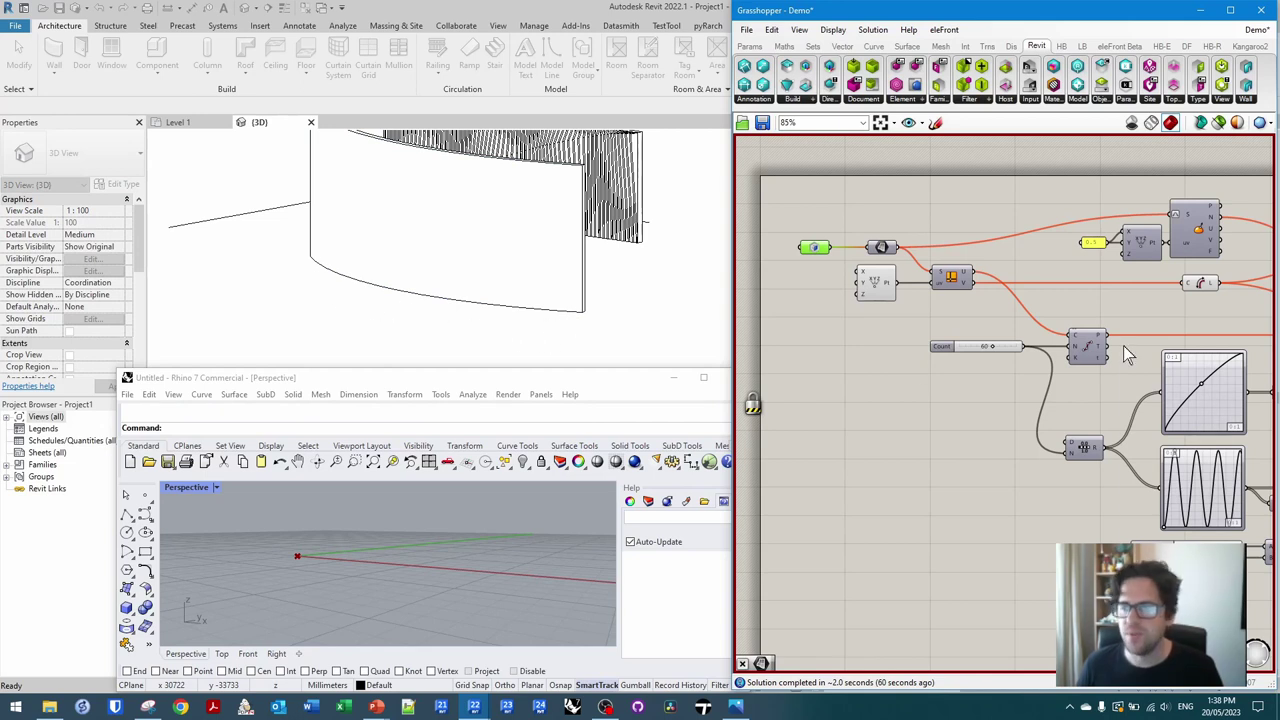
- Move the Count slider and Divide Curve closer to the surface component, and place the Range component directly beneath Divide Curve
right_click_drag(1147, 312, 813, 264)
scroll(878, 208, "up", 3)
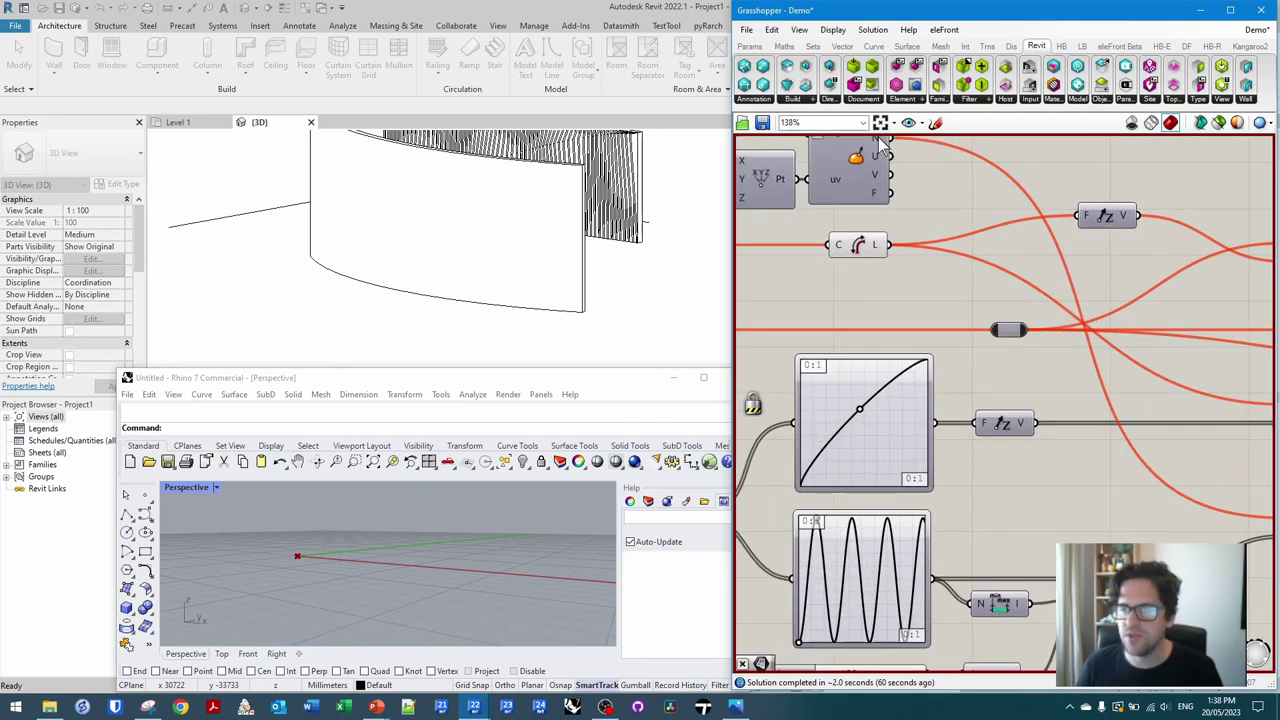
right_click_drag(1179, 318, 951, 219)
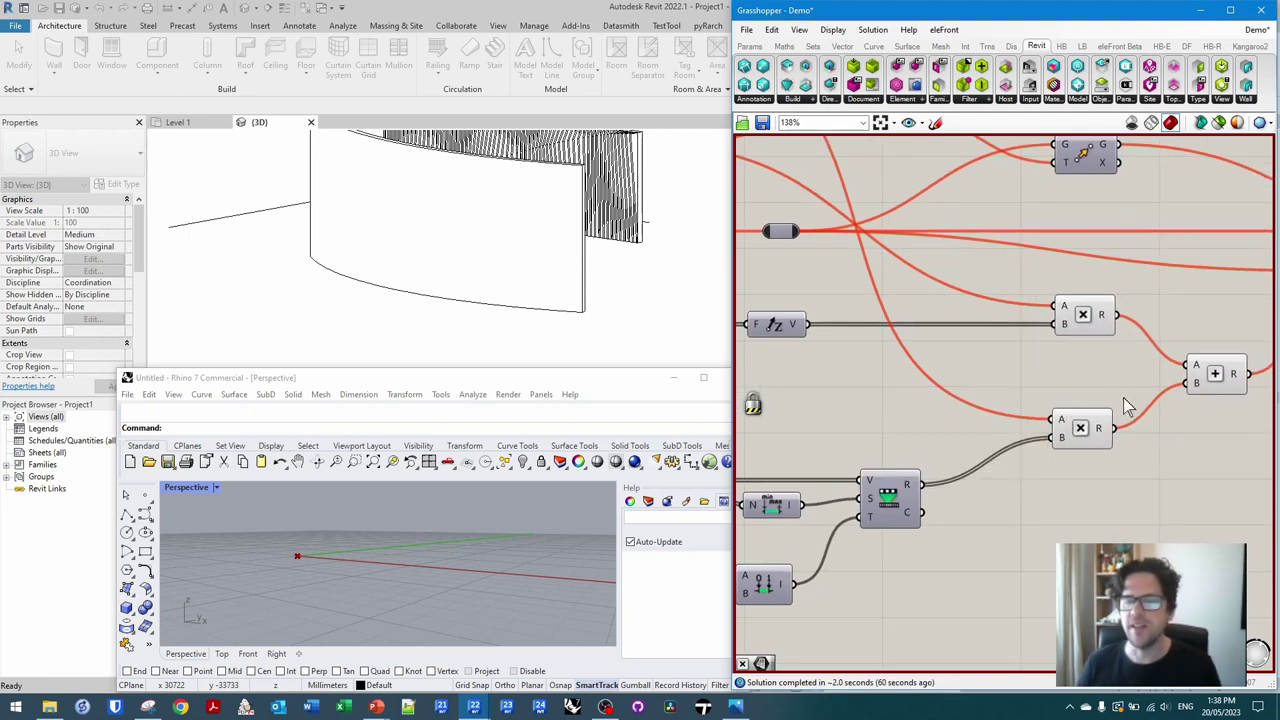
scroll(1130, 408, "down", 3)
right_click_drag(968, 378, 926, 382)
left_click_drag(833, 329, 771, 335)
left_click_drag(887, 335, 883, 336)
left_click_drag(920, 420, 882, 360)
scroll(932, 337, "up", 2)
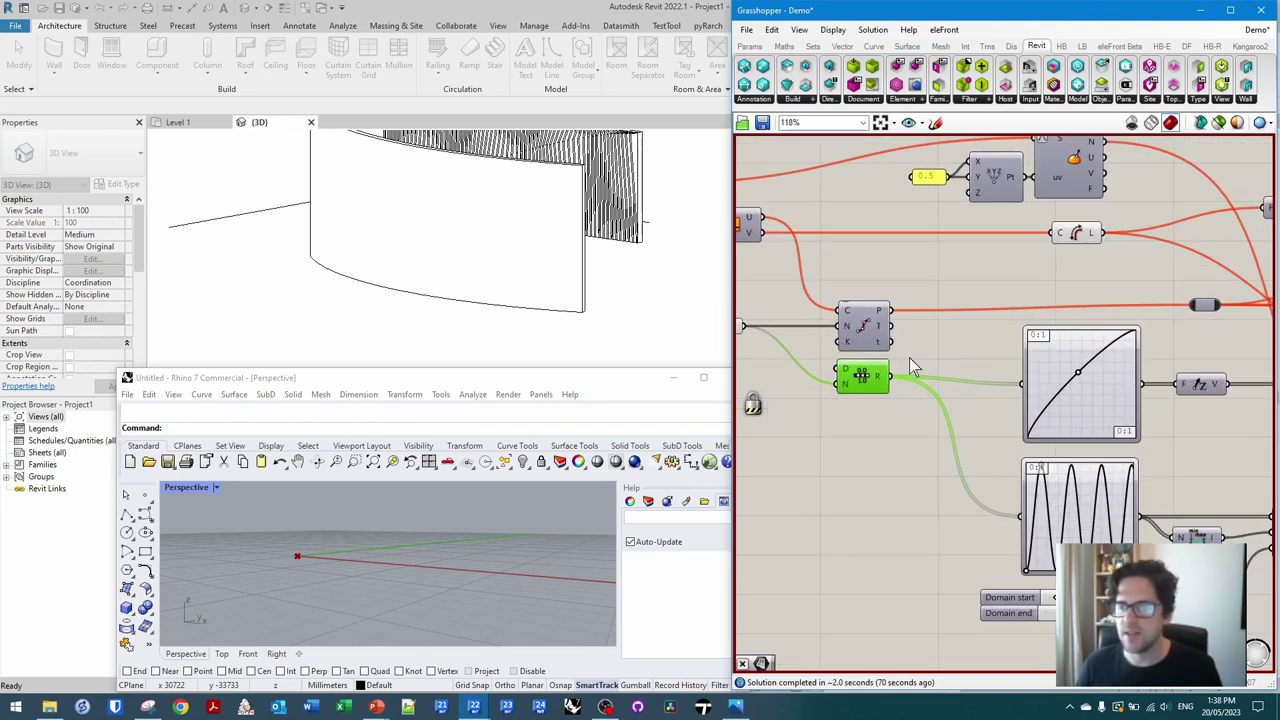
- Connect the Range output to the X input of the Construct Point feeding Evaluate Surface, and unlock the solver to recompute
left_click_drag(898, 385, 975, 190)
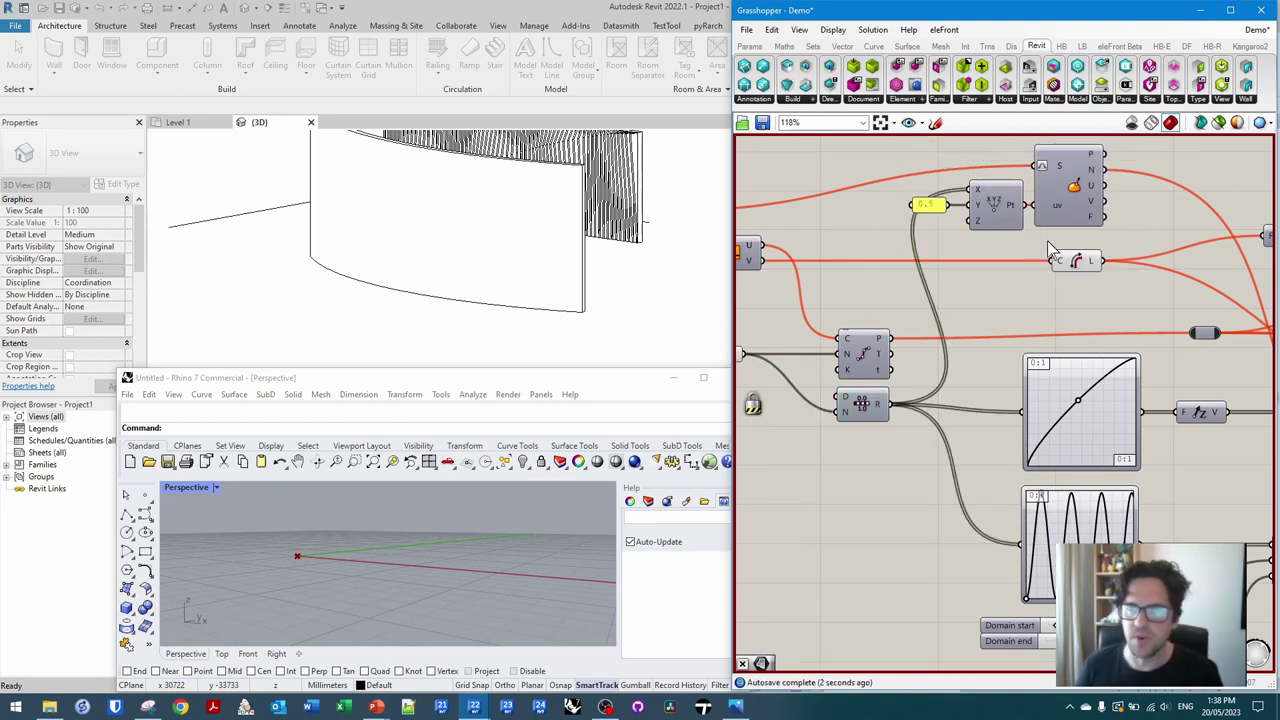
right_click_drag(1047, 241, 877, 239)
middle_click(1065, 157)
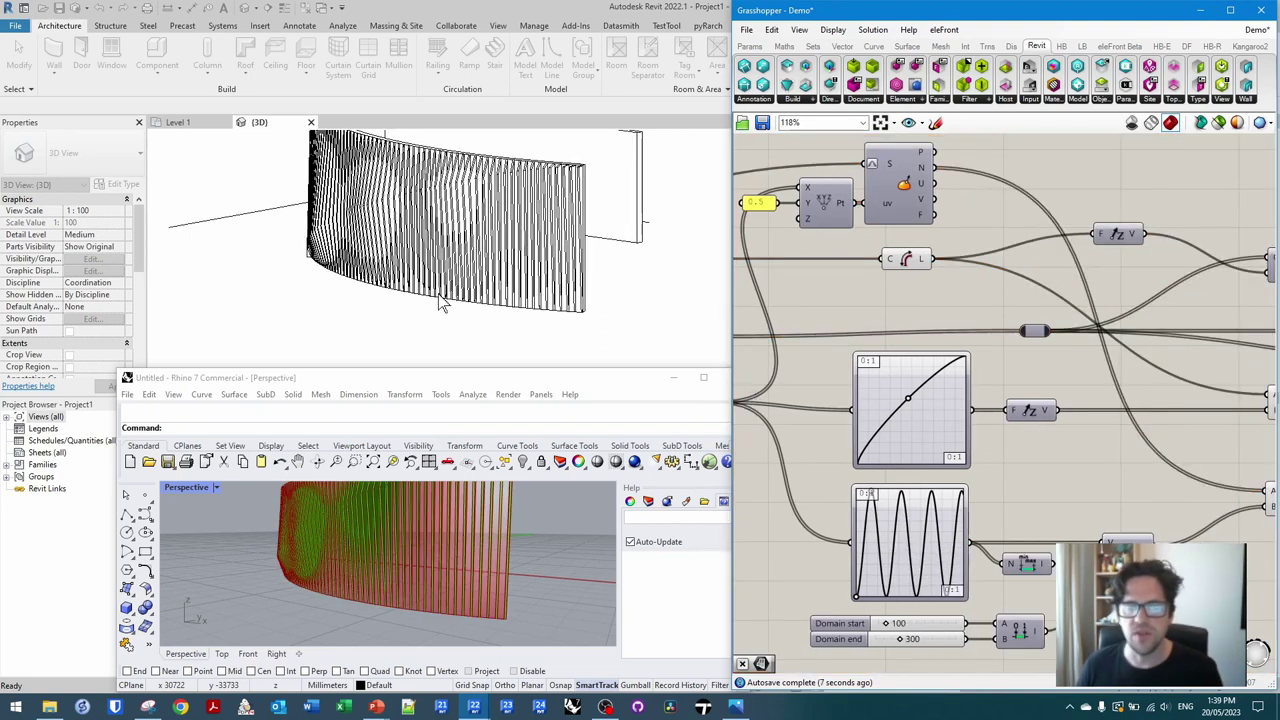
- Set the Face parameter to the straight wall's front face in Revit, and start picking another single face for it
middle_click_drag(520, 296, 358, 188, "shift")
mouse_move(472, 215)
middle_mouse_down("shift")
mouse_move(475, 348)
mouse_move(458, 218)
middle_mouse_up("shift")
scroll(579, 238, "down", 4)
middle_click_drag(604, 284, 700, 280, "shift")
right_click_drag(886, 250, 1084, 300)
right_click_drag(905, 305, 1205, 308)
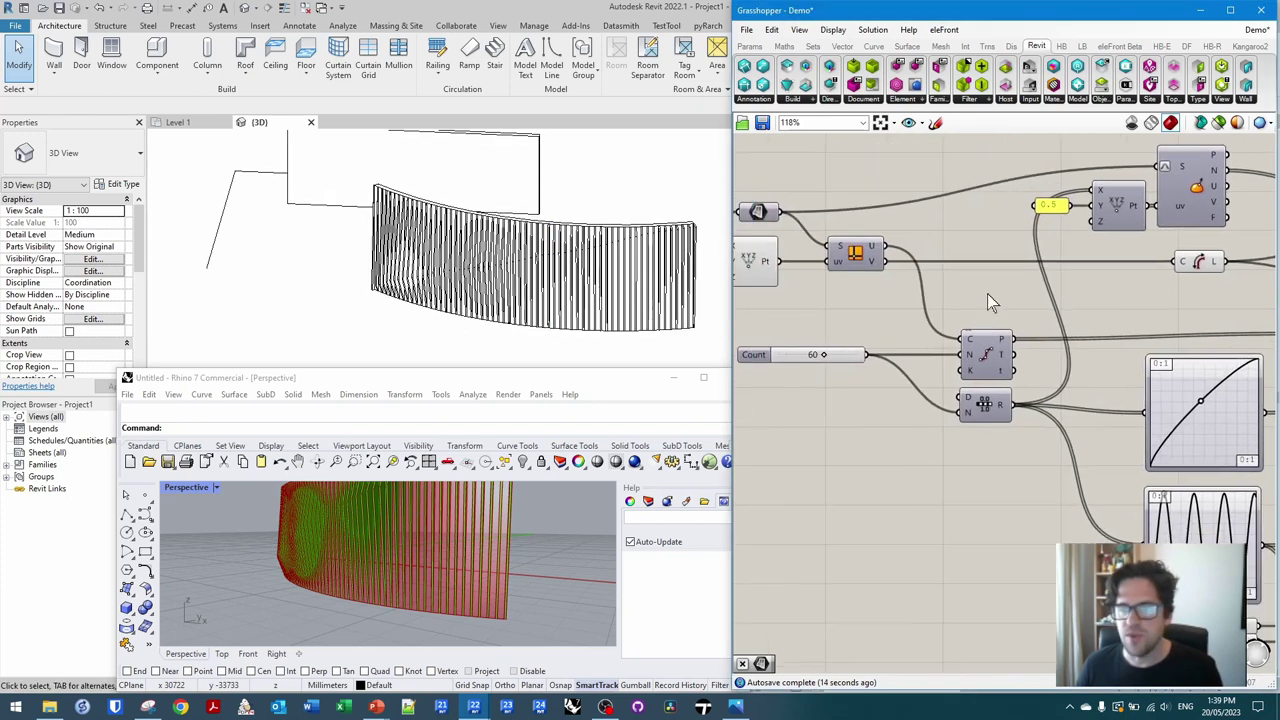
right_click_drag(980, 293, 1214, 315)
left_click(891, 229)
right_click(897, 232)
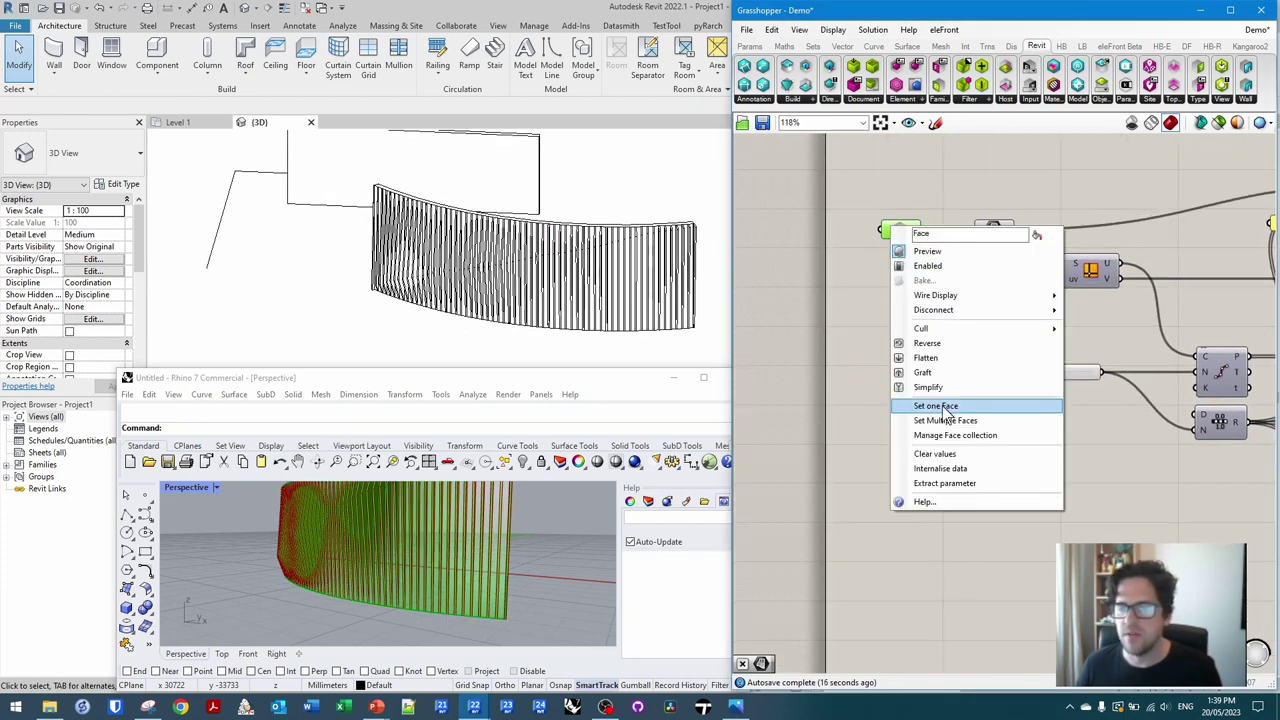
left_click(1020, 415)
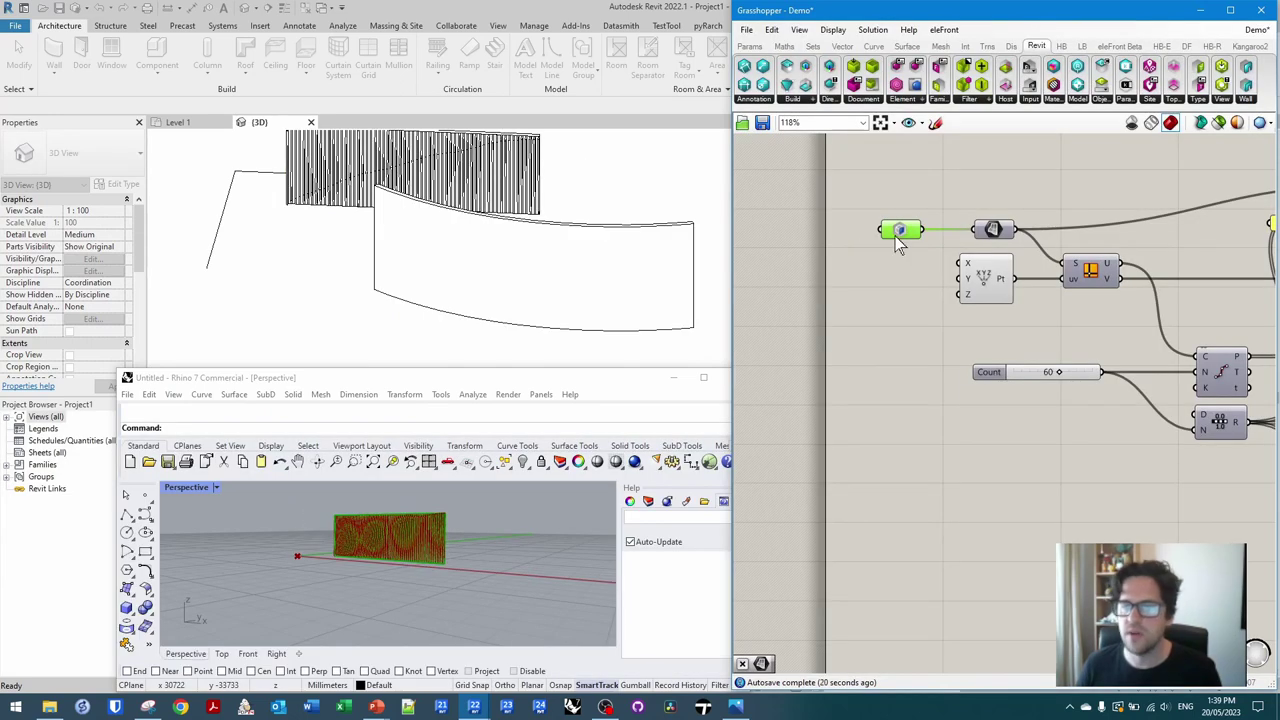
right_click(897, 232)
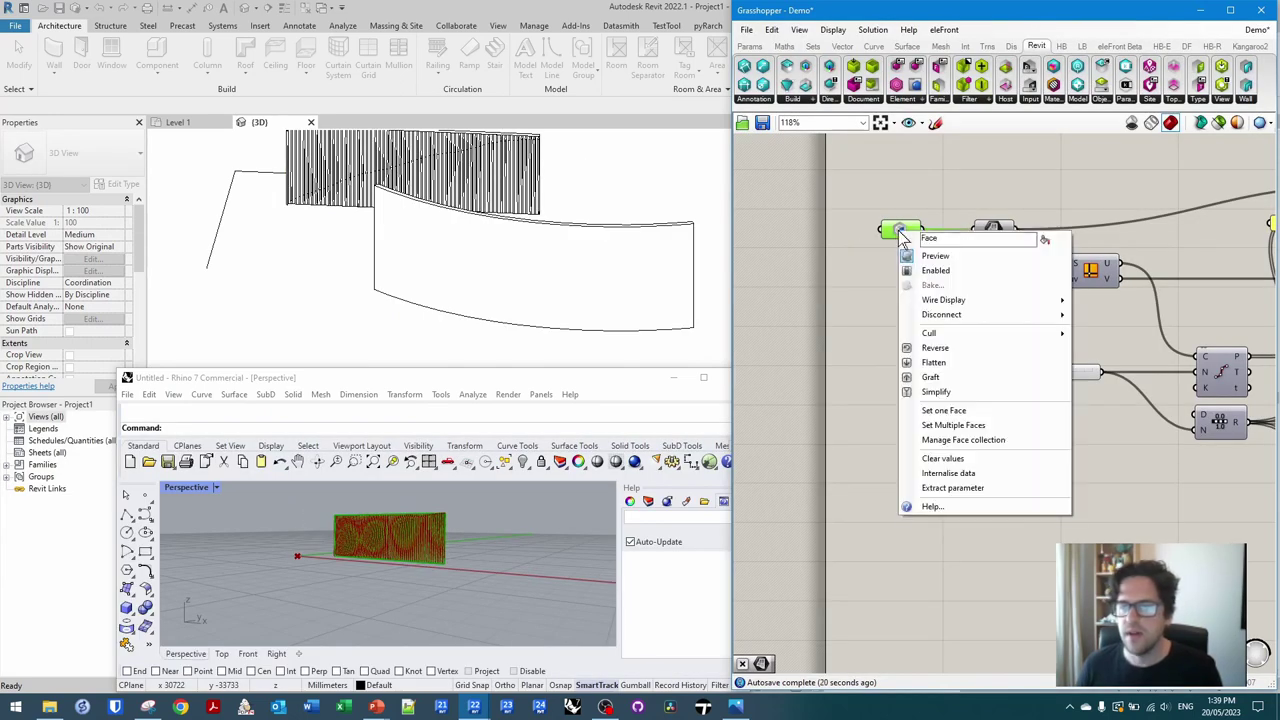
left_click(1000, 409)
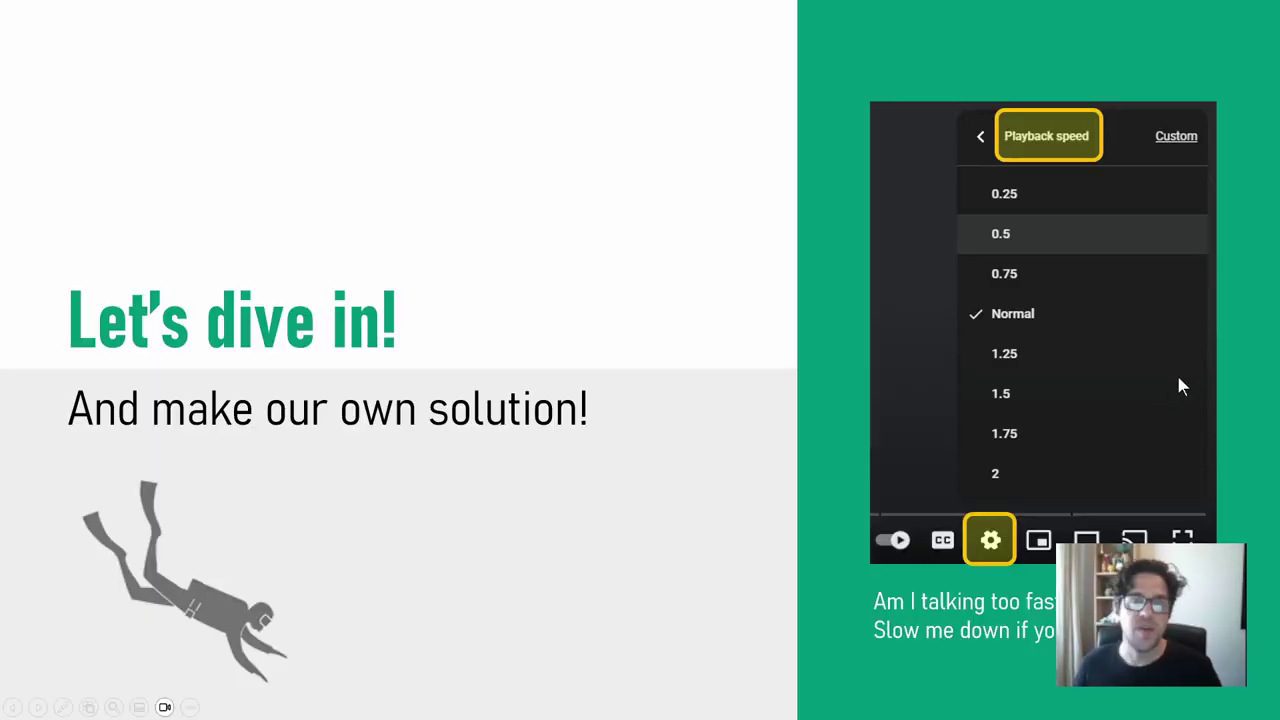
key("Right")
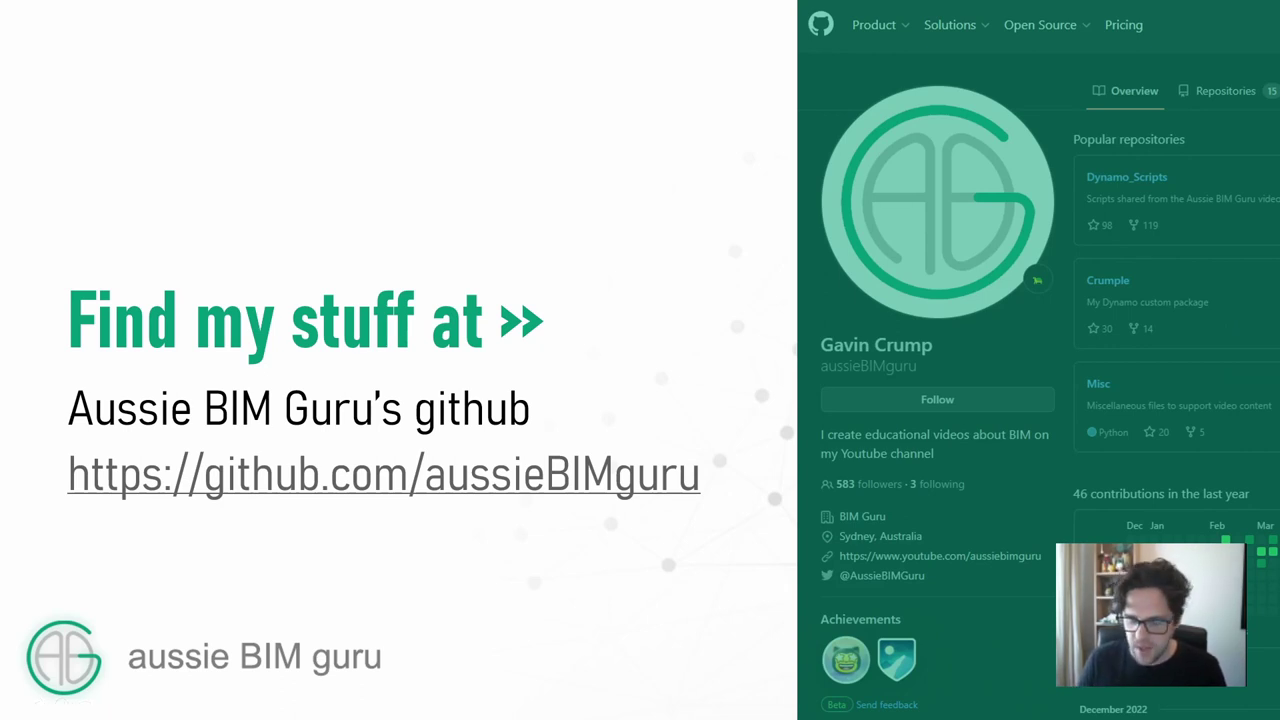
key("Right")
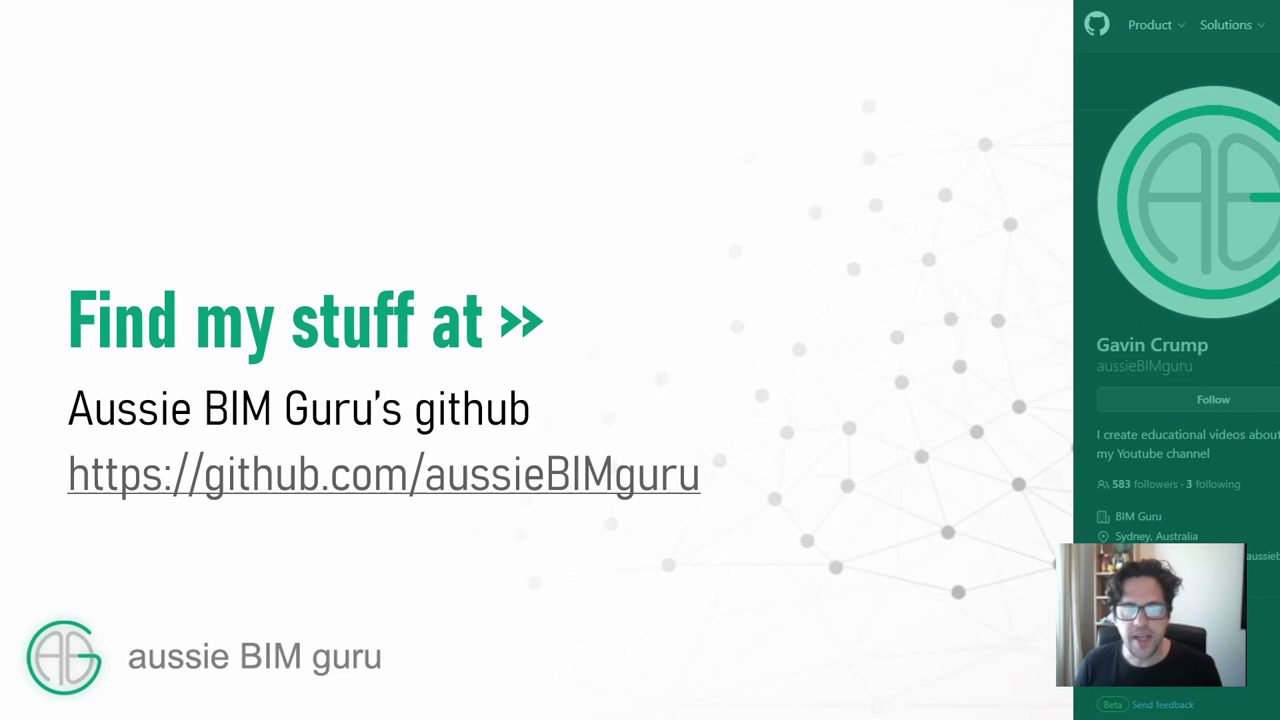
key("Right")
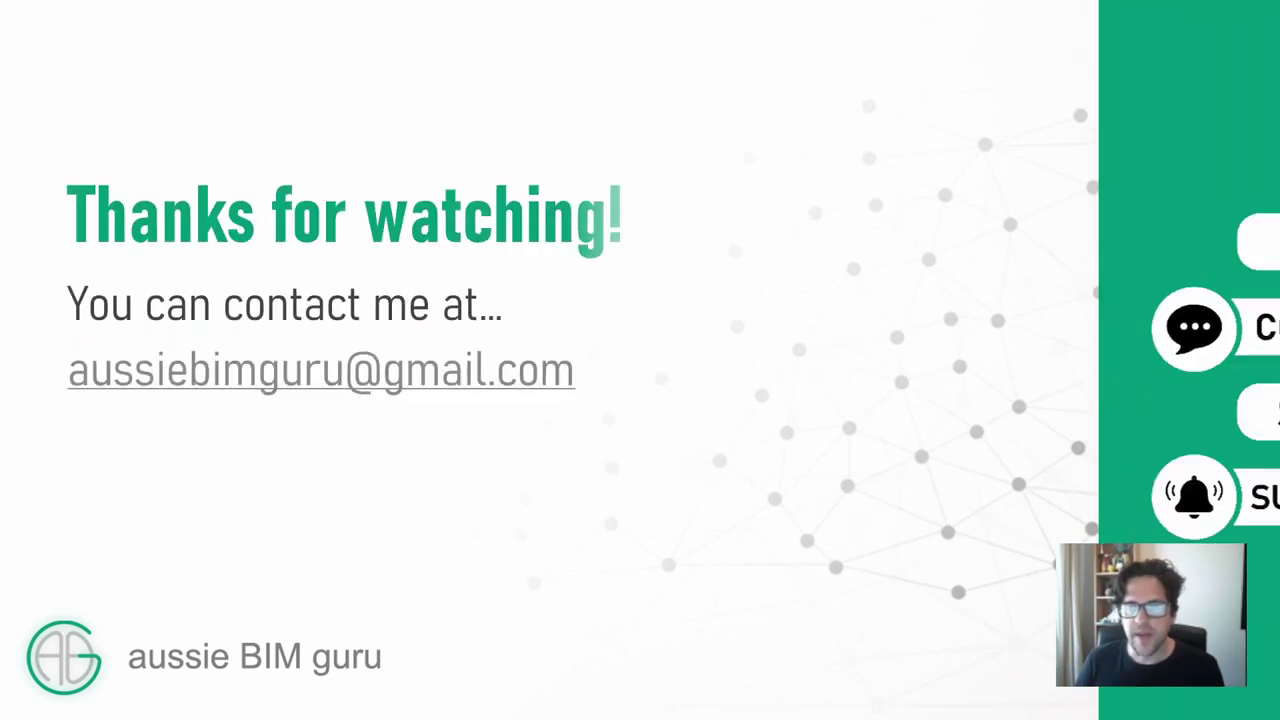